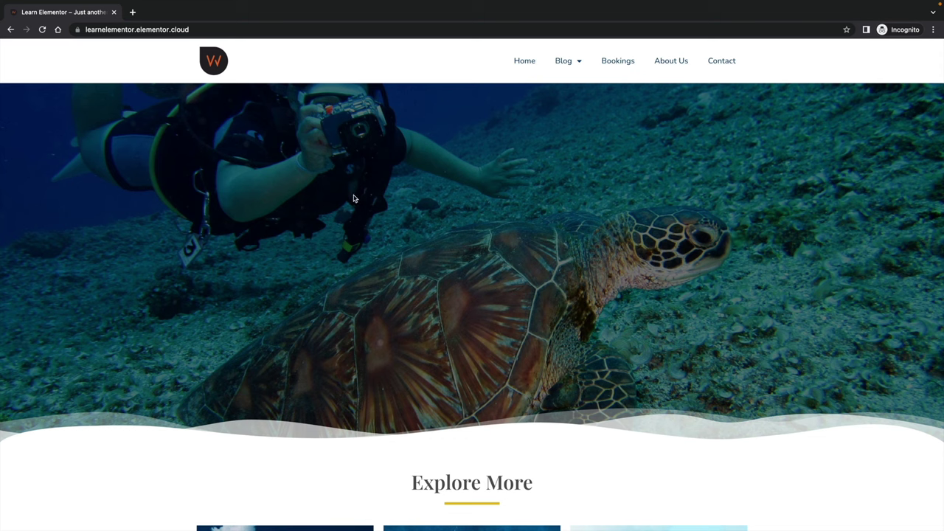
Examine the demo site's home page from the hero image through Explore More, Our Latest Posts and Our World to the footer.
scroll(340, 156, down, 2)
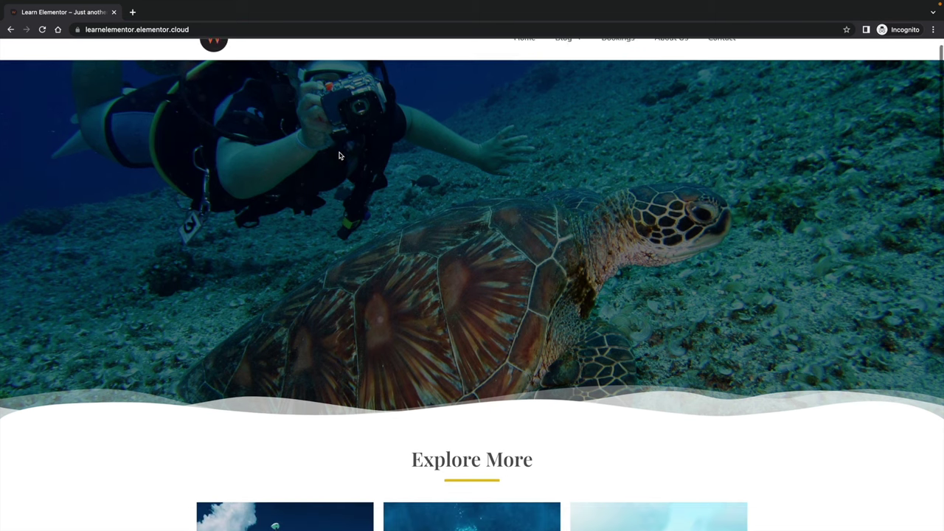
scroll(340, 156, down, 2)
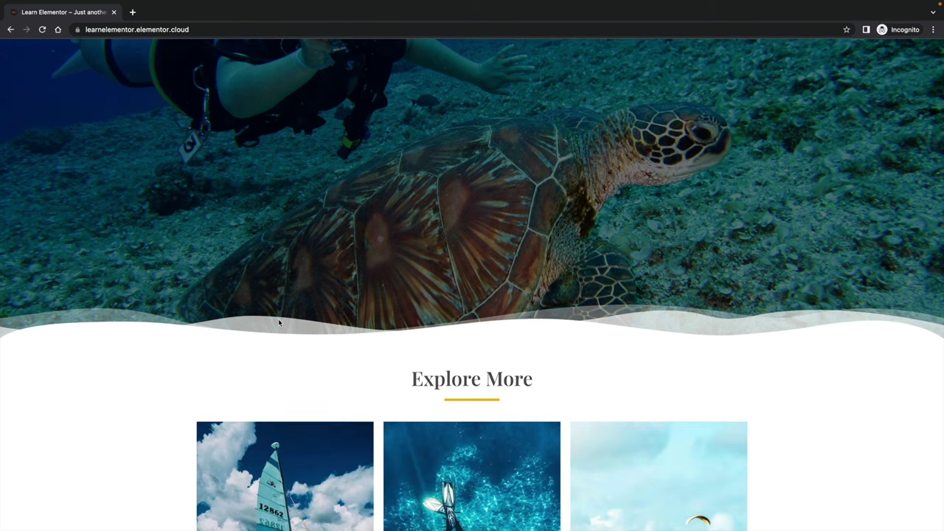
scroll(715, 359, down, 5)
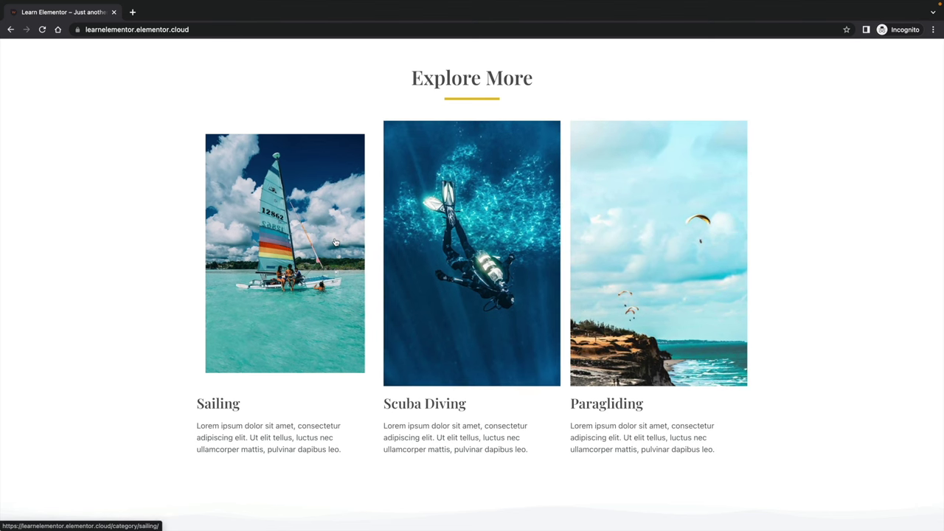
scroll(111, 320, down, 6)
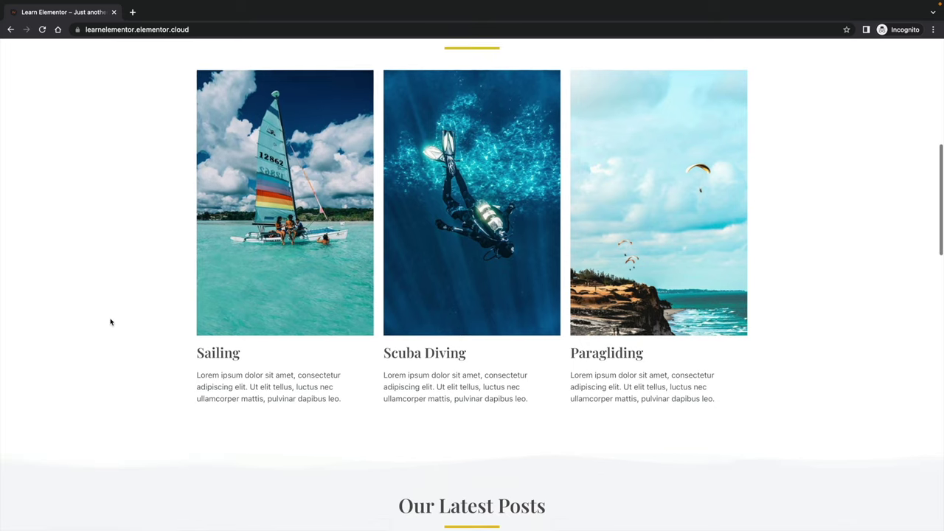
scroll(110, 322, down, 1)
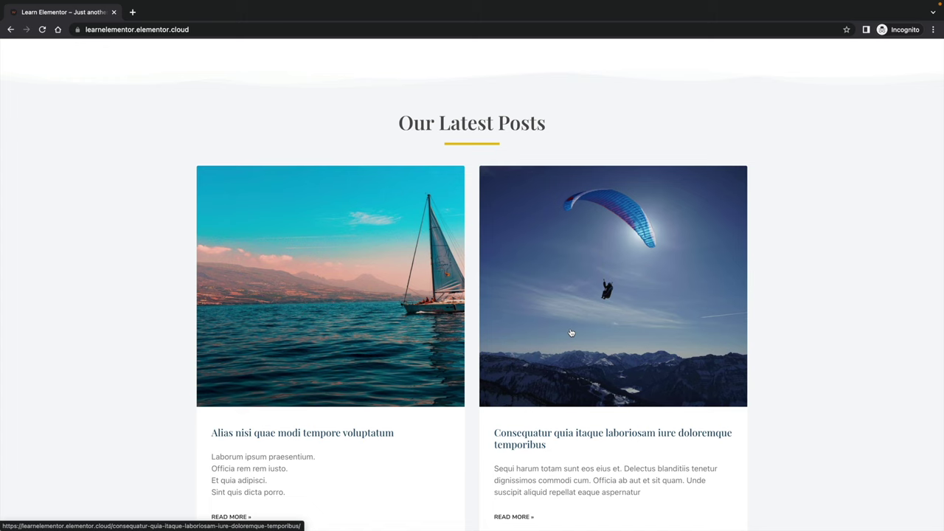
scroll(147, 411, down, 7)
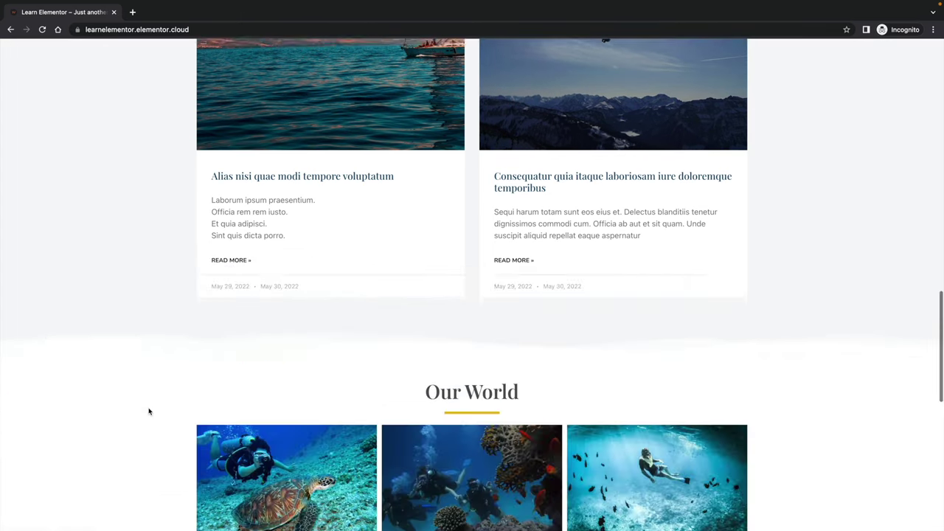
scroll(149, 411, down, 5)
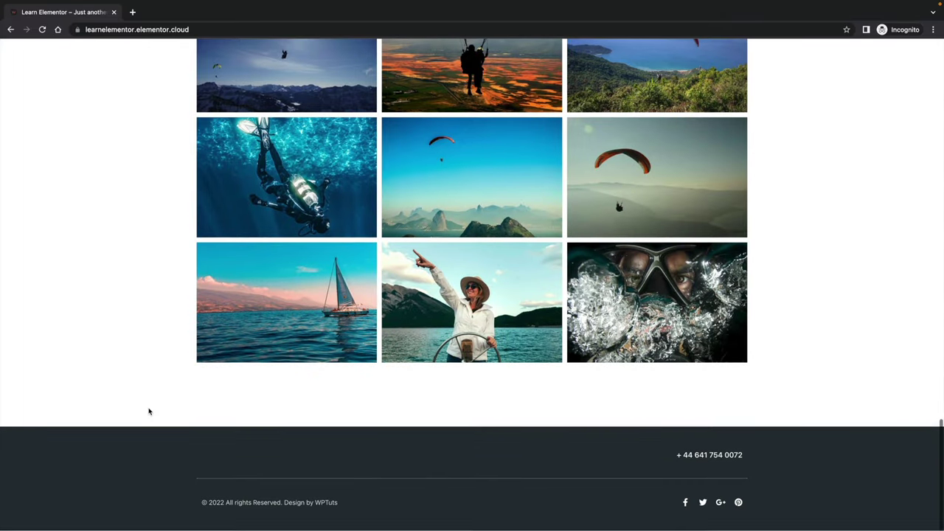
scroll(148, 410, up, 10)
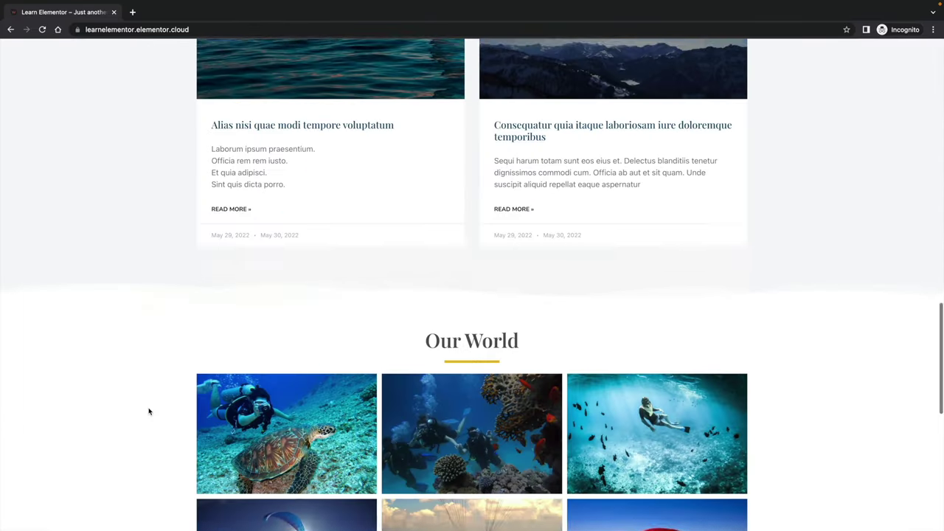
scroll(148, 410, down, 1)
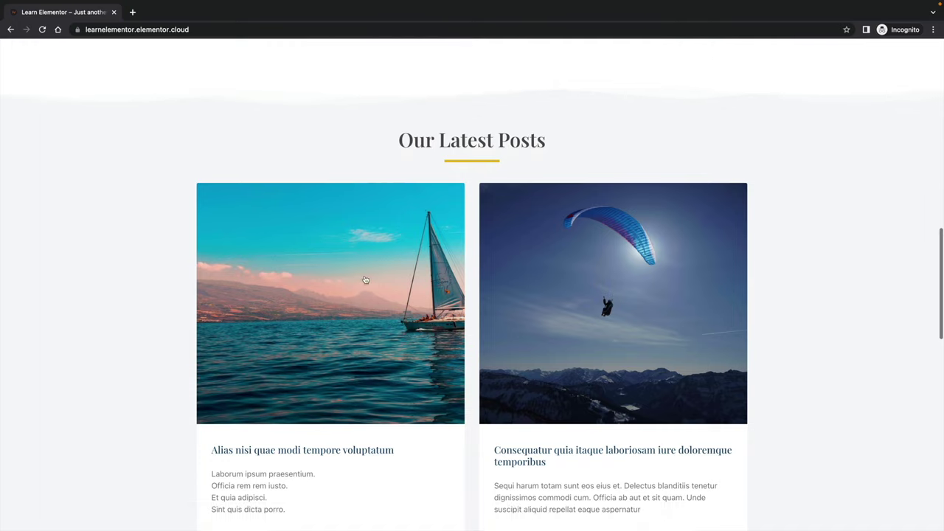
Open the "Alias nisi quae modi tempore voluptatum" post and review its details, body text, sharing links and author box.
click(361, 282)
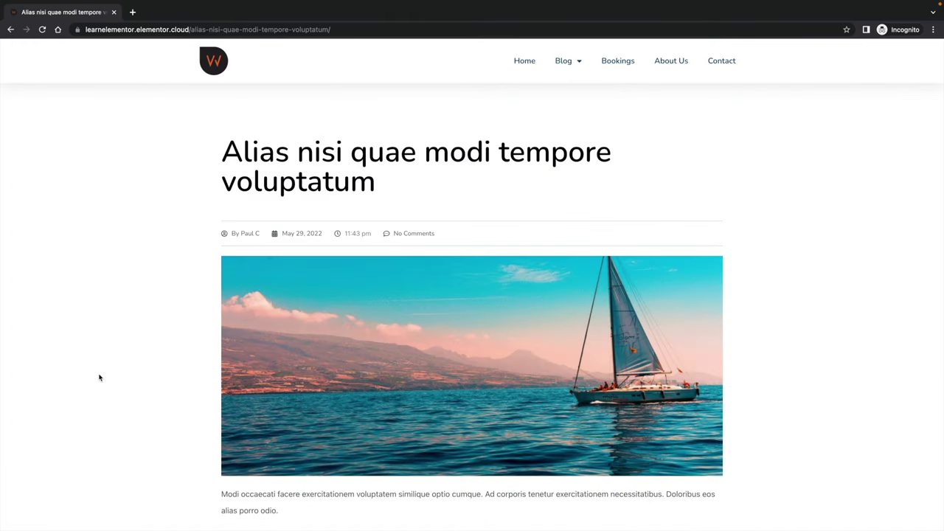
scroll(100, 378, down, 1)
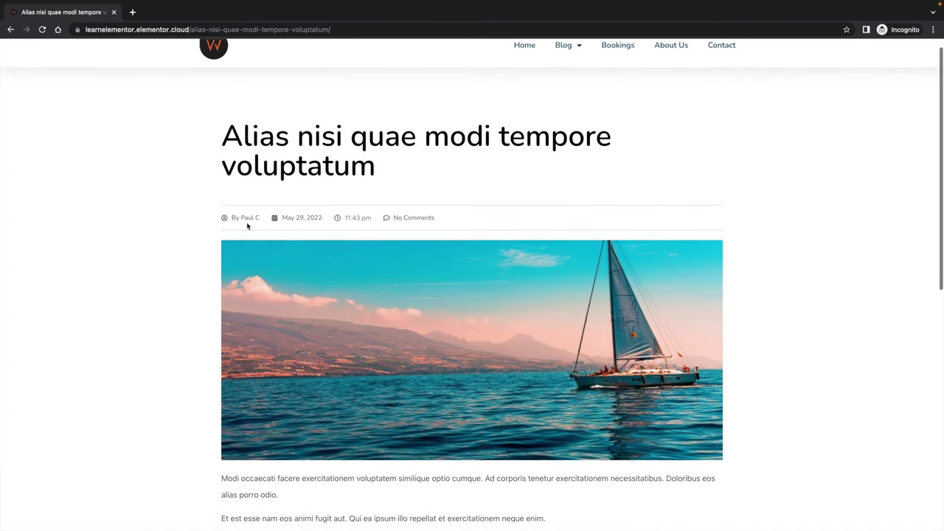
scroll(167, 367, down, 8)
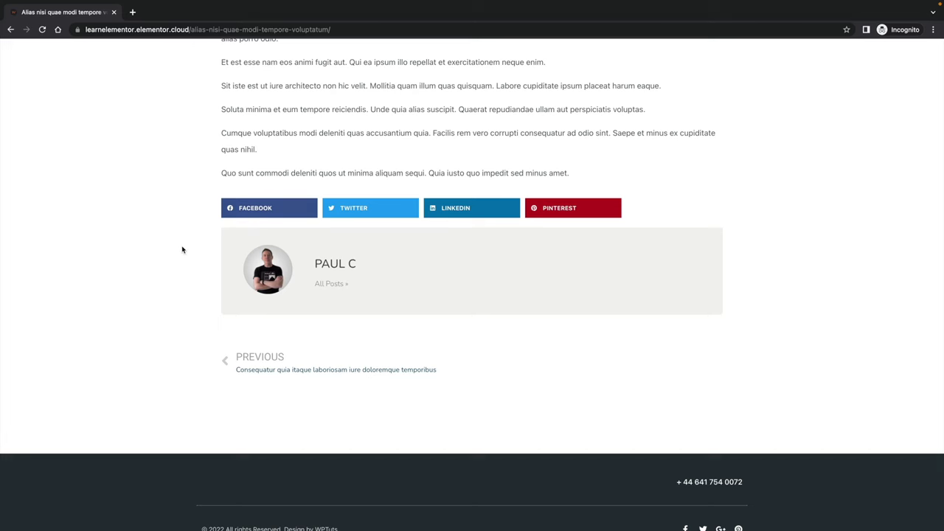
scroll(182, 249, up, 10)
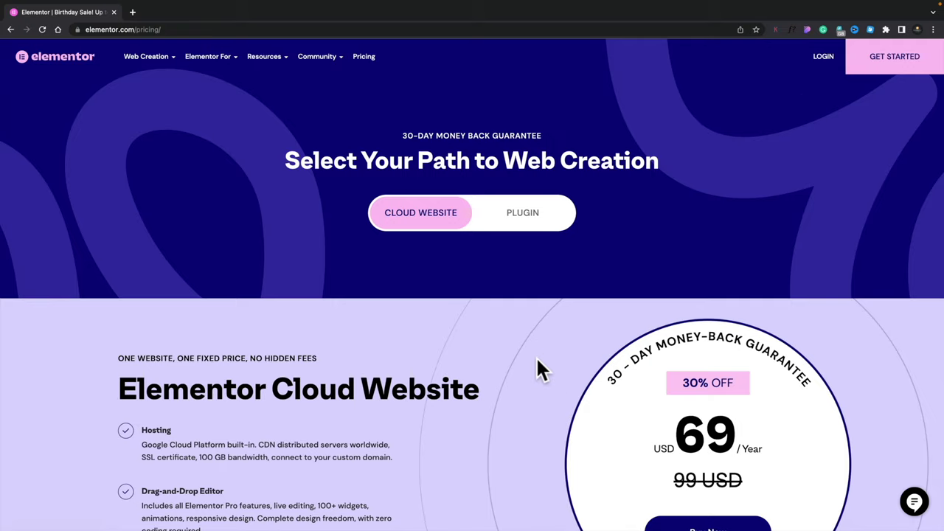
Purchase the Elementor Cloud Website plan, confirming the billing info and paying with the saved PayPal account.
scroll(536, 359, down, 3)
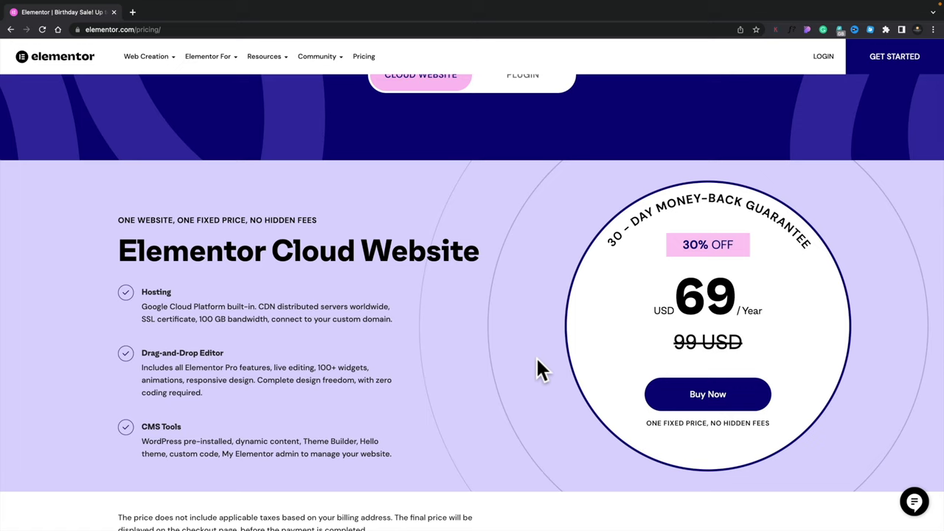
click(705, 398)
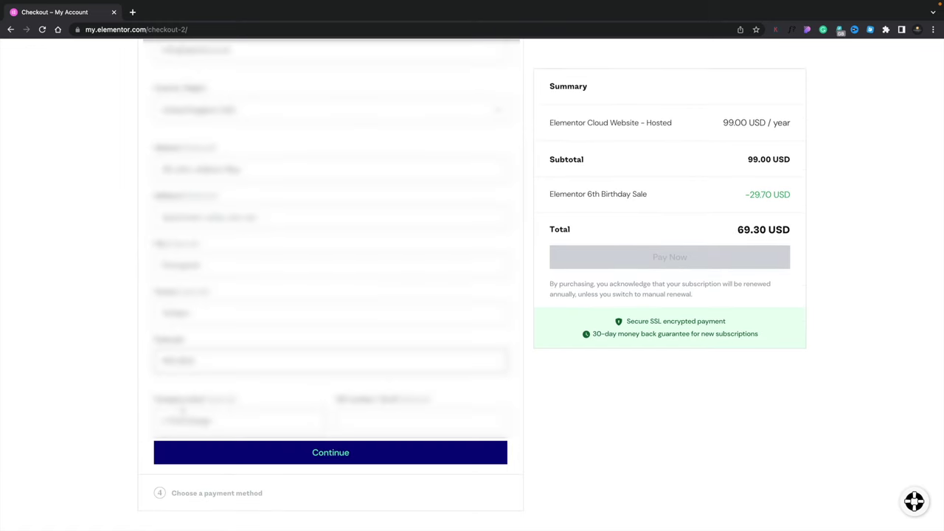
click(318, 454)
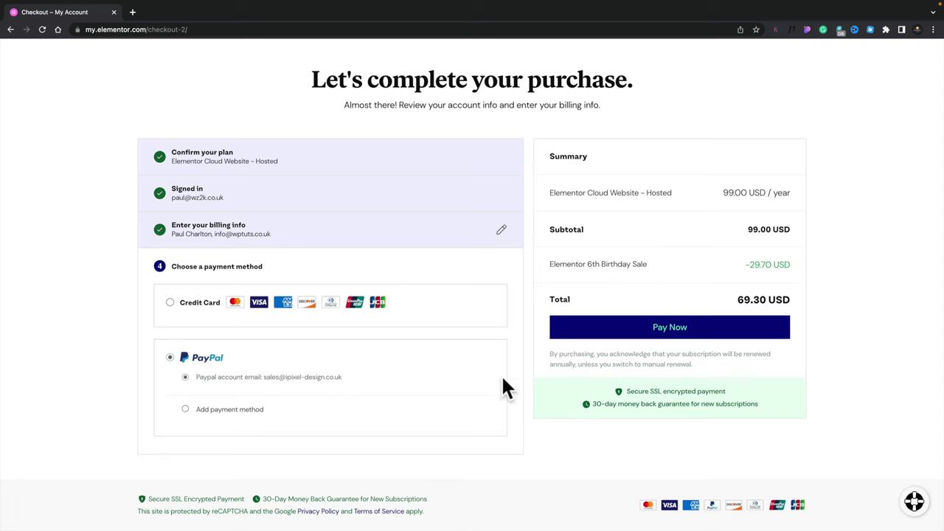
click(688, 330)
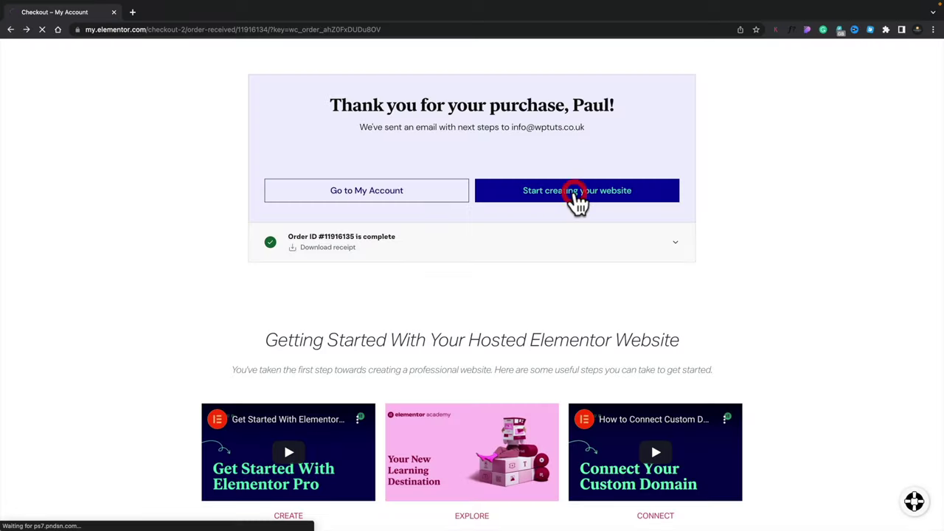
Start creating the new website and name it "Learn Elementor".
click(573, 200)
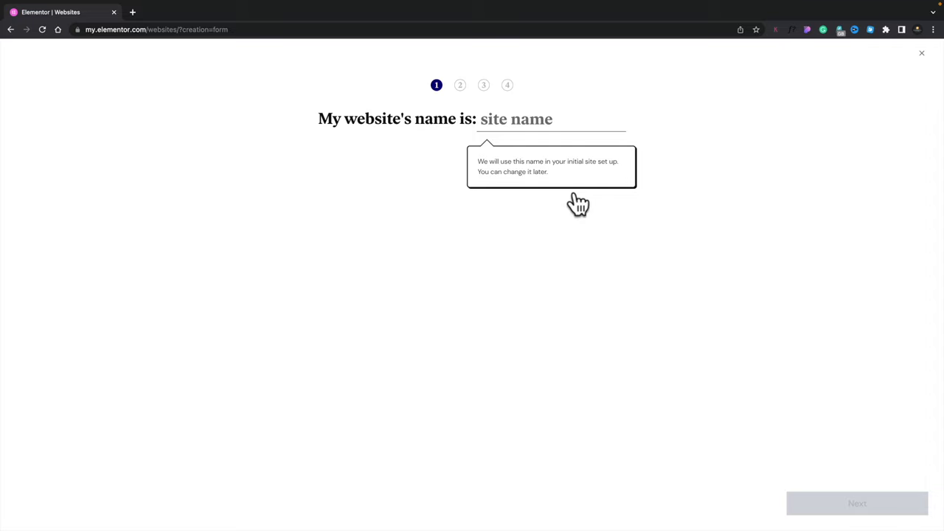
text(Learn Elementor)
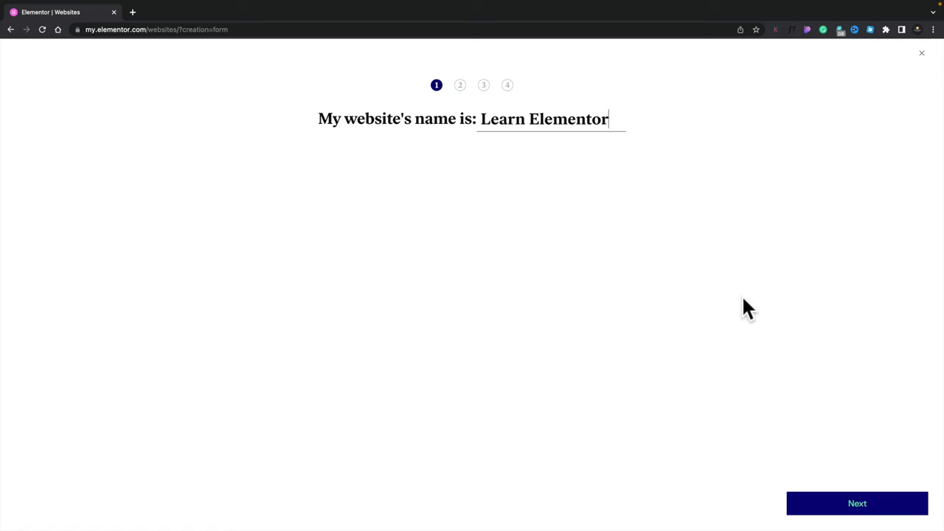
click(840, 499)
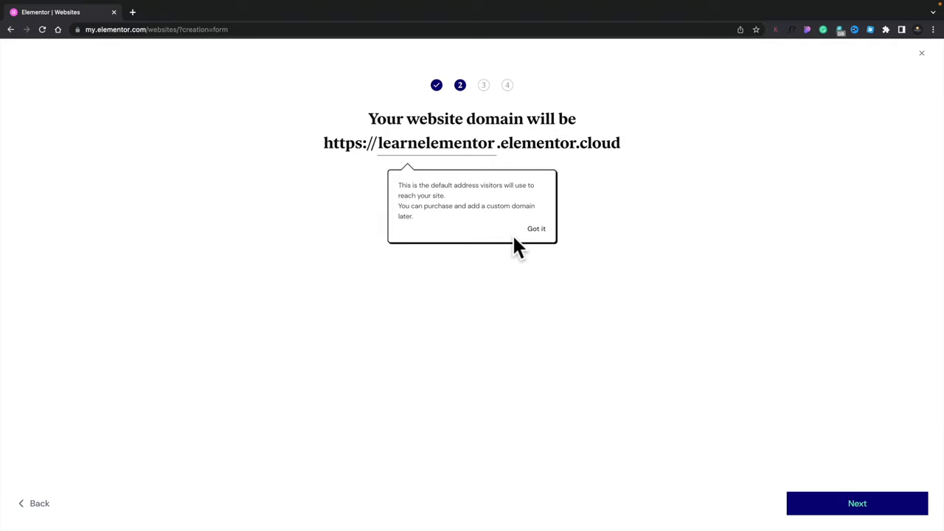
Accept learnelementor.elementor.cloud as the website domain and set the kind of website to Blog.
click(534, 230)
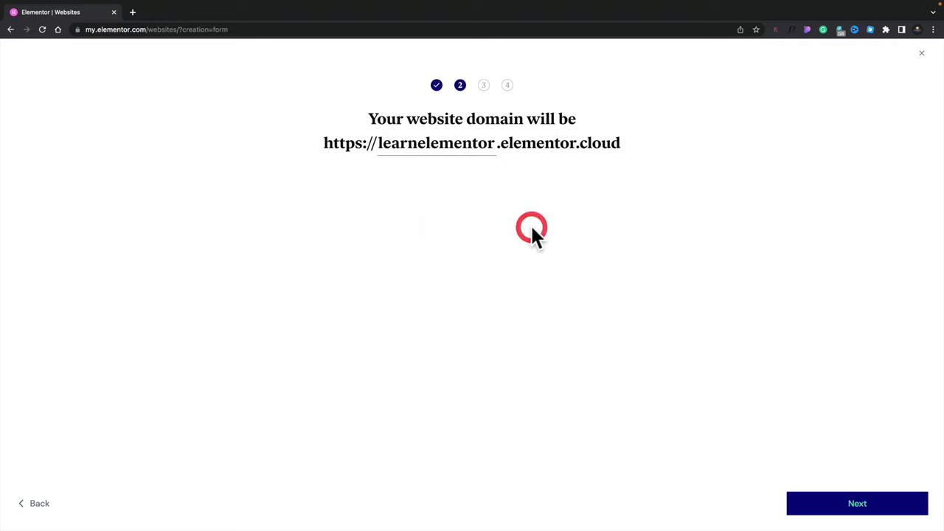
click(858, 508)
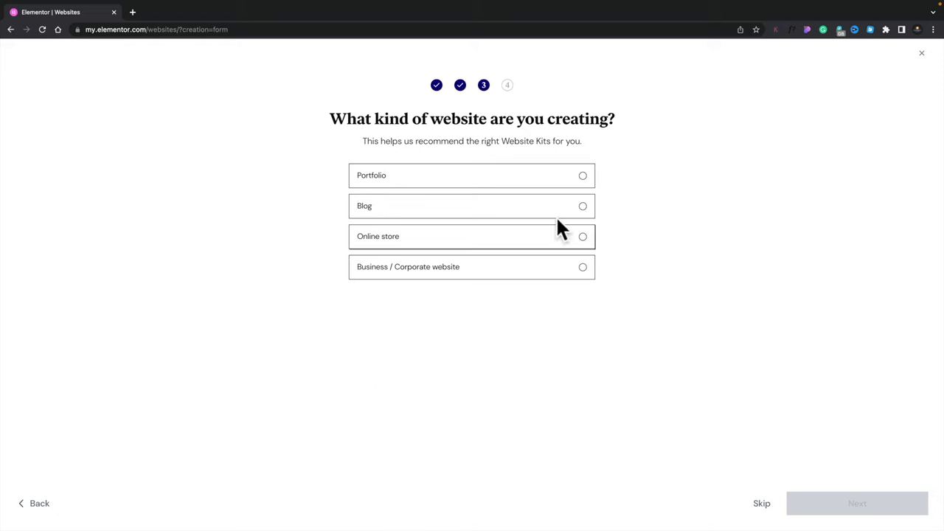
click(584, 207)
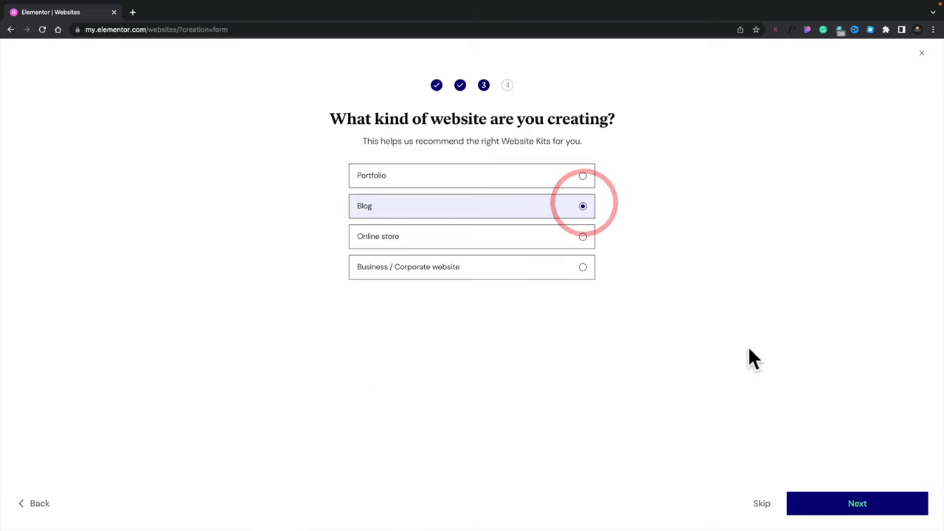
click(863, 509)
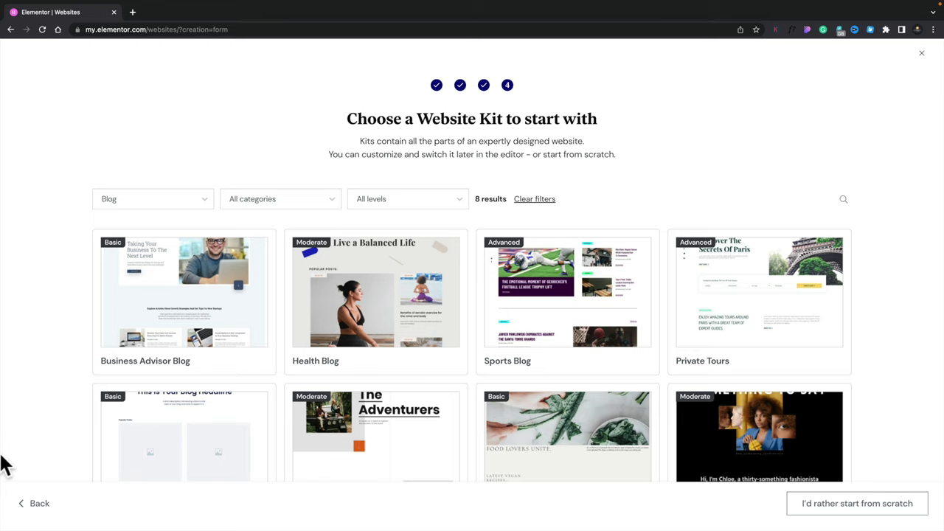
Look at the website kits for the Online store type and return the type filter to Blog.
click(203, 196)
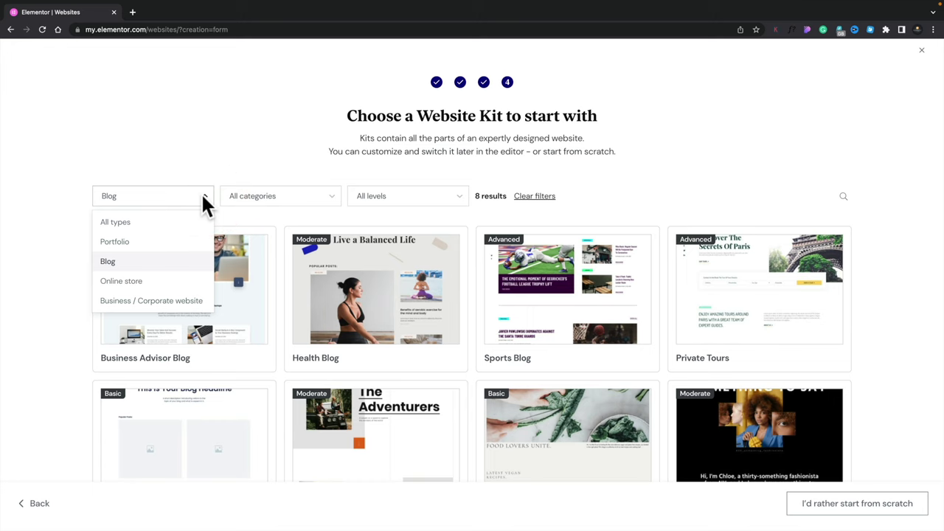
click(146, 281)
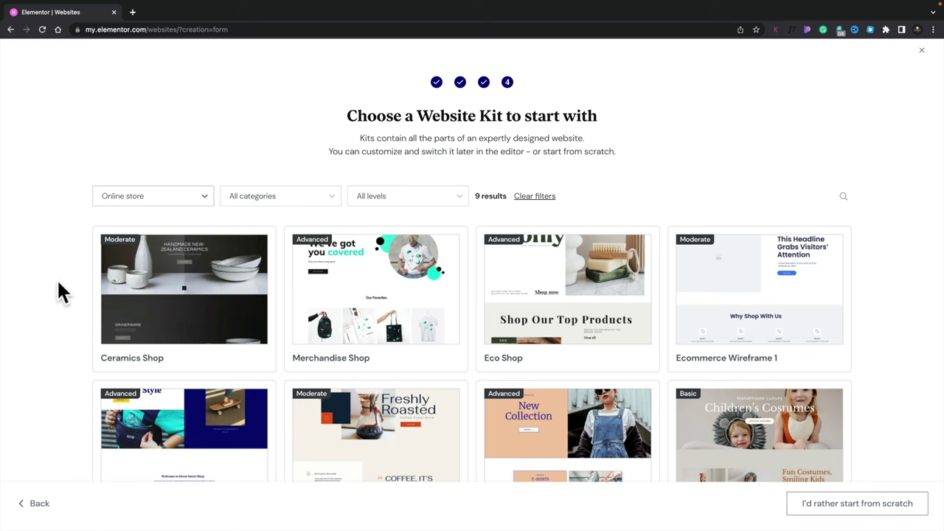
click(185, 195)
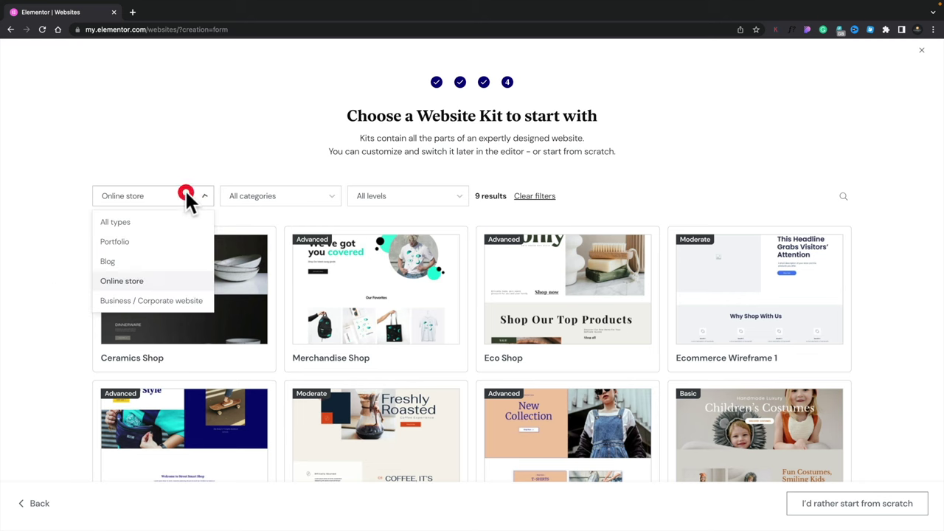
click(118, 262)
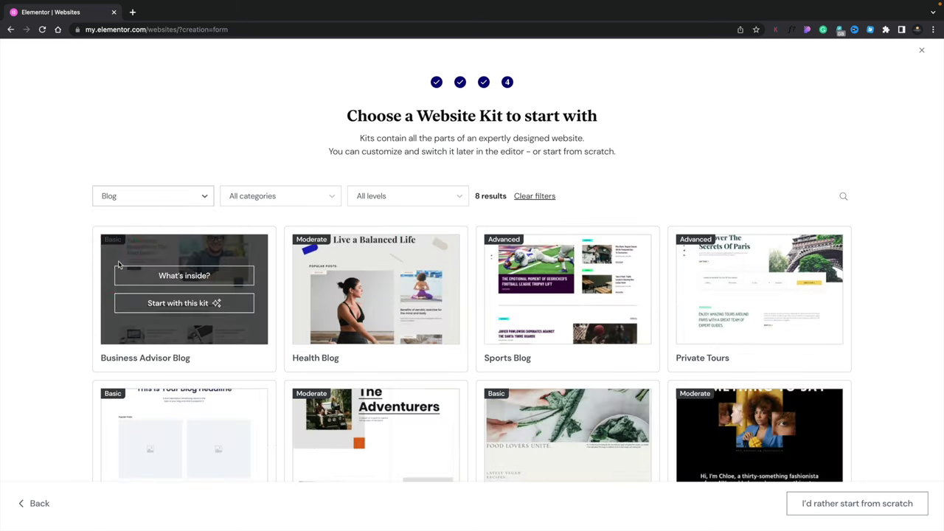
Check the Blog kits in the Creative category, restore All categories and view the available level options.
click(312, 195)
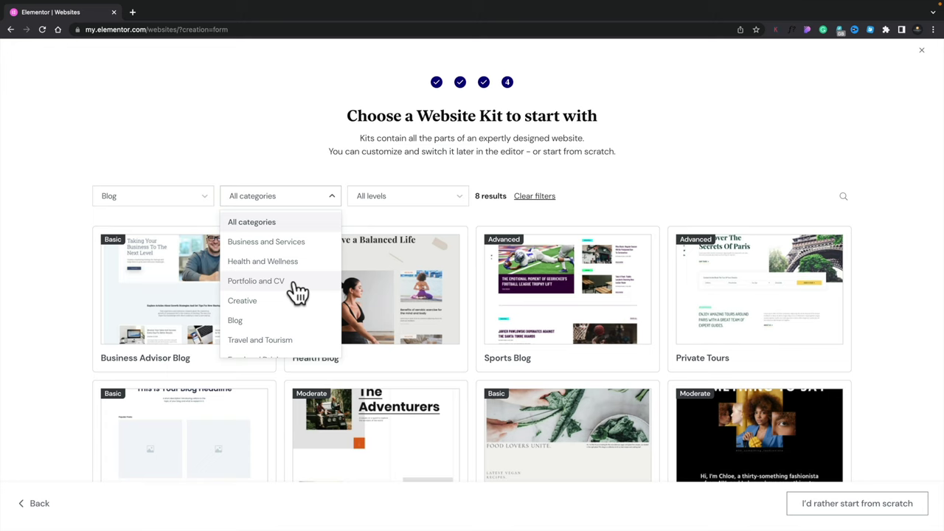
click(259, 302)
scroll(368, 287, down, 1)
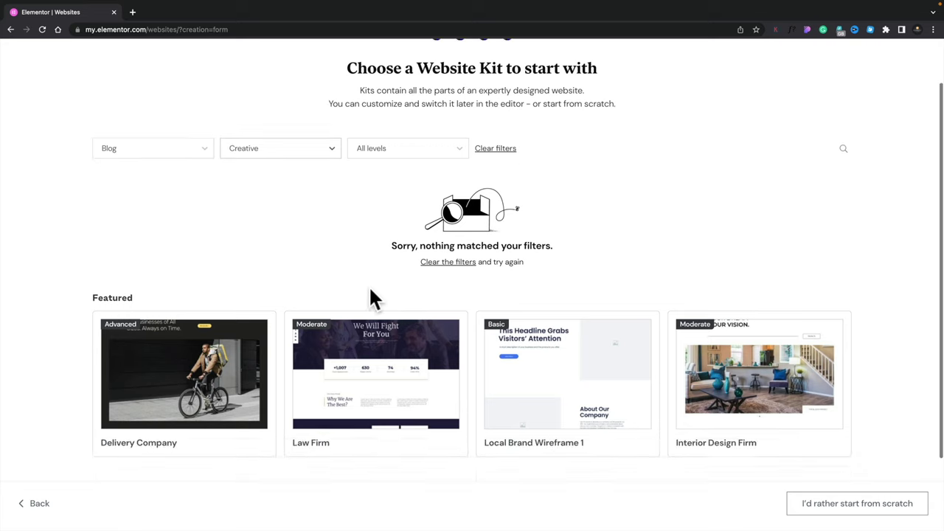
scroll(369, 288, down, 1)
mouse_move(206, 363)
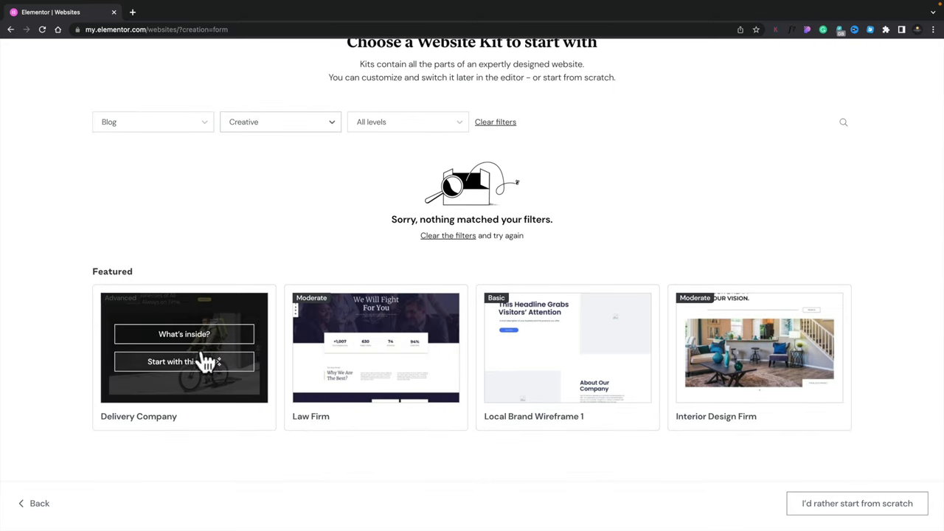
click(332, 126)
click(295, 148)
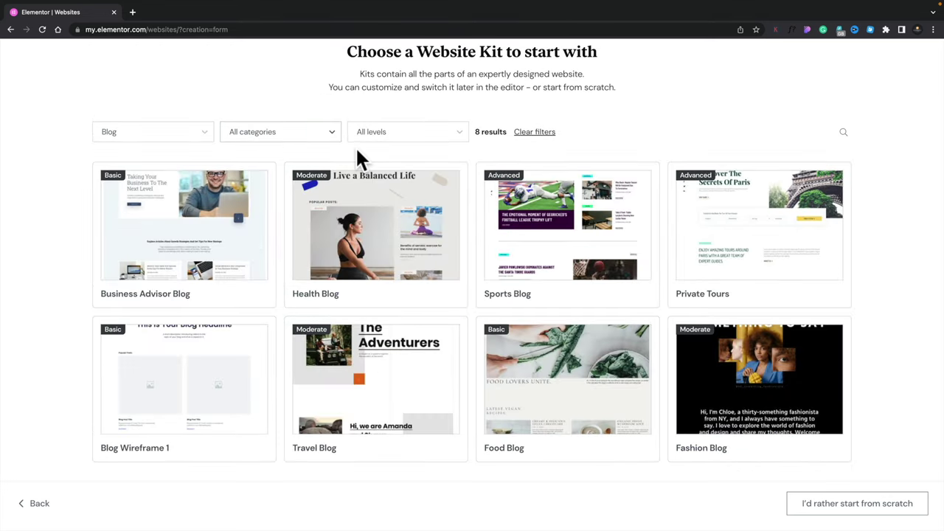
click(446, 137)
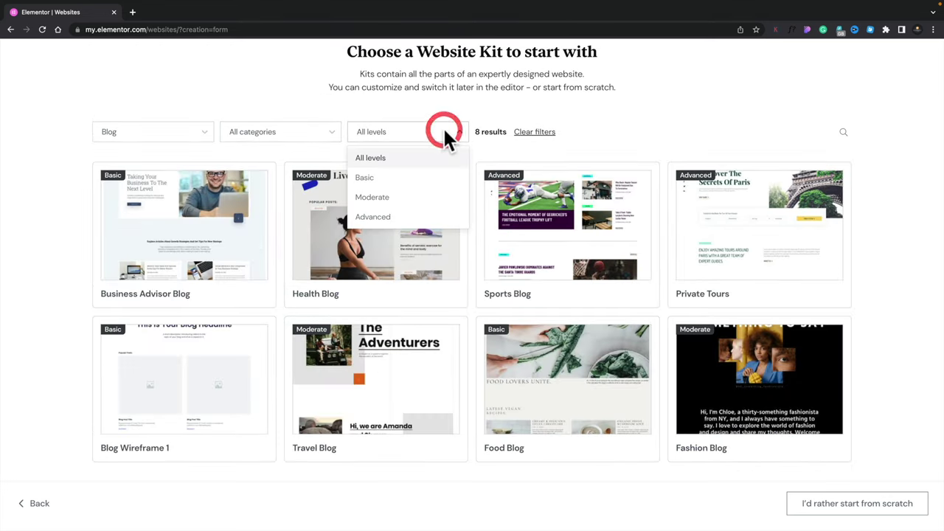
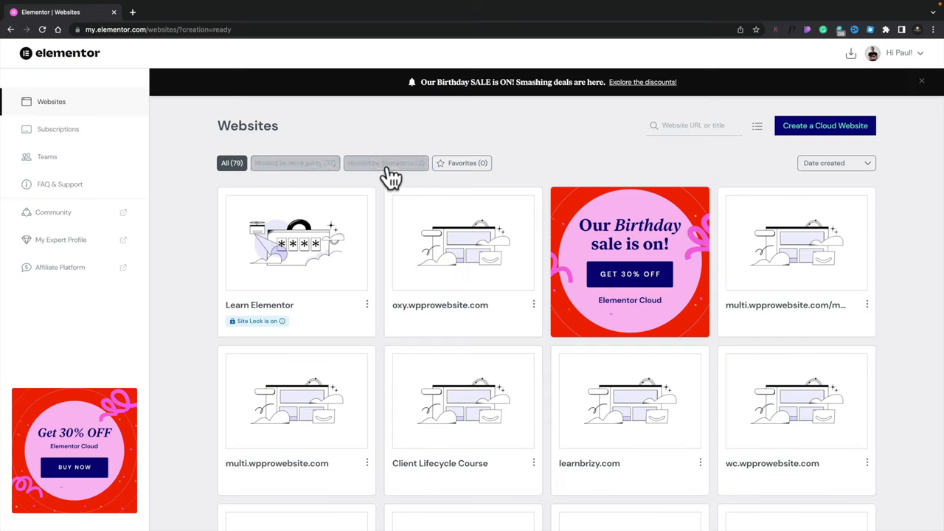
Filter the websites to those hosted by Elementor and open the WordPress dashboard of the Learn Elementor site.
click(413, 164)
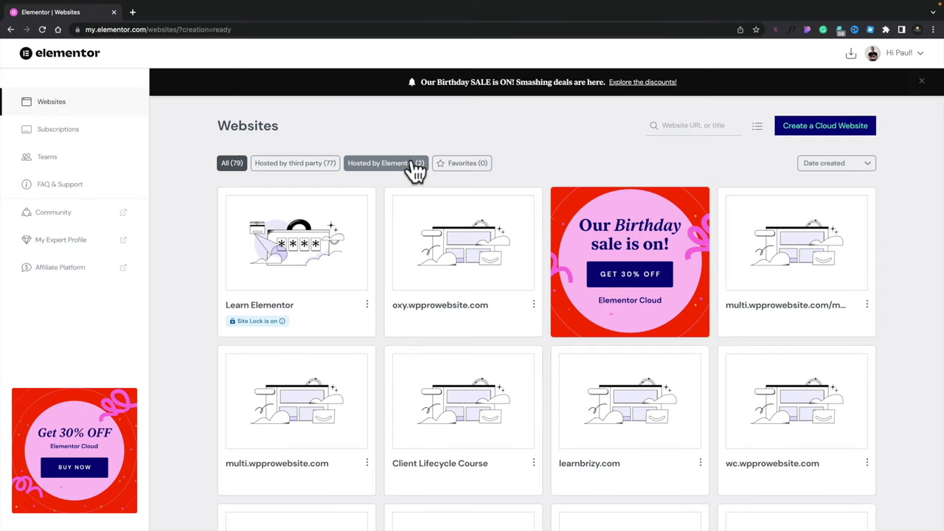
click(415, 166)
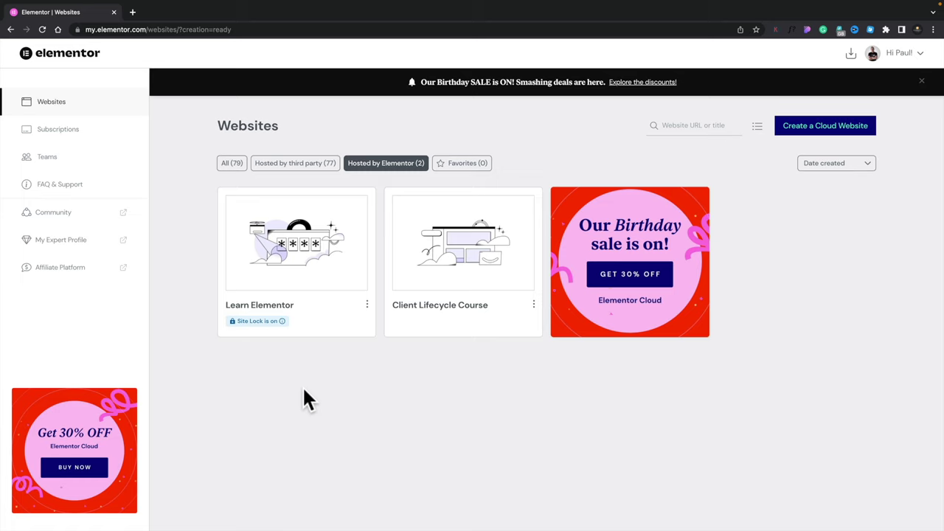
mouse_move(367, 308)
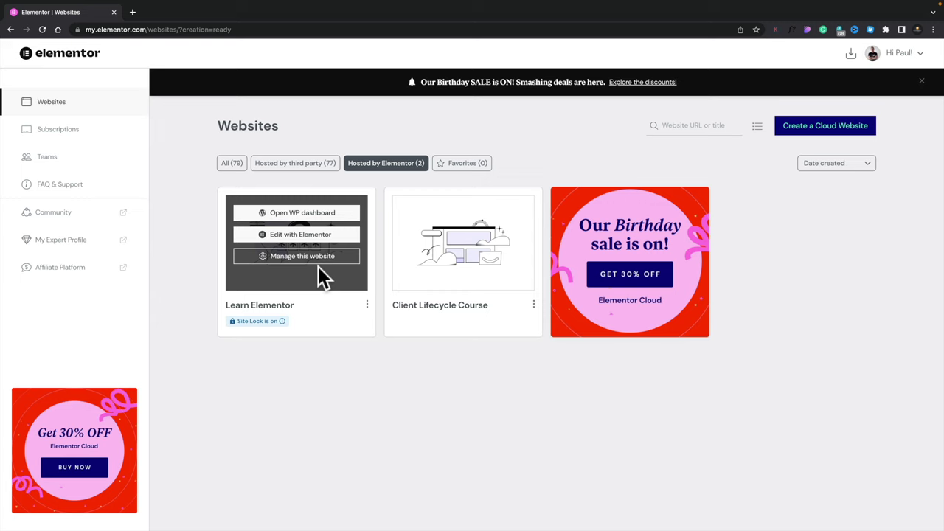
click(366, 304)
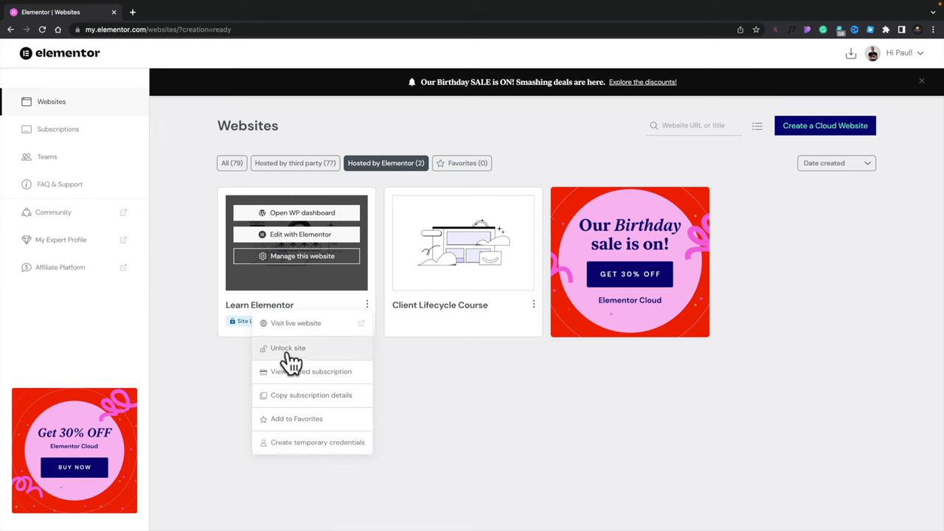
click(308, 215)
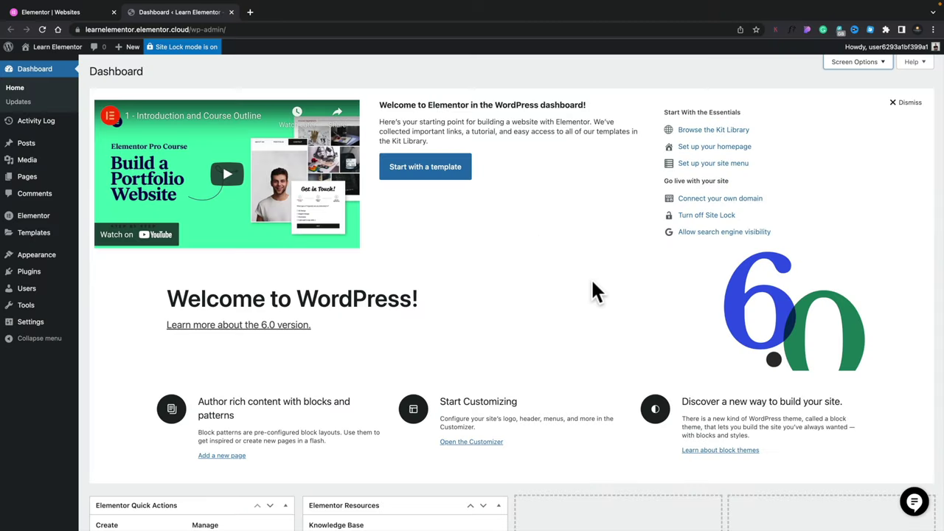
Hide the Elementor News & Updates, Elementor Quick Actions, Elementor Resources and Welcome boxes on the dashboard.
scroll(592, 281, down, 5)
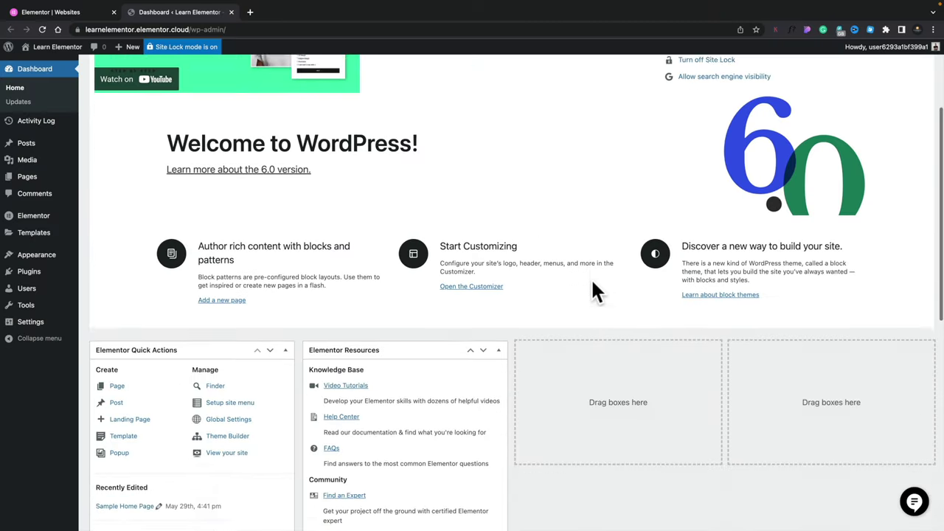
scroll(595, 292, down, 2)
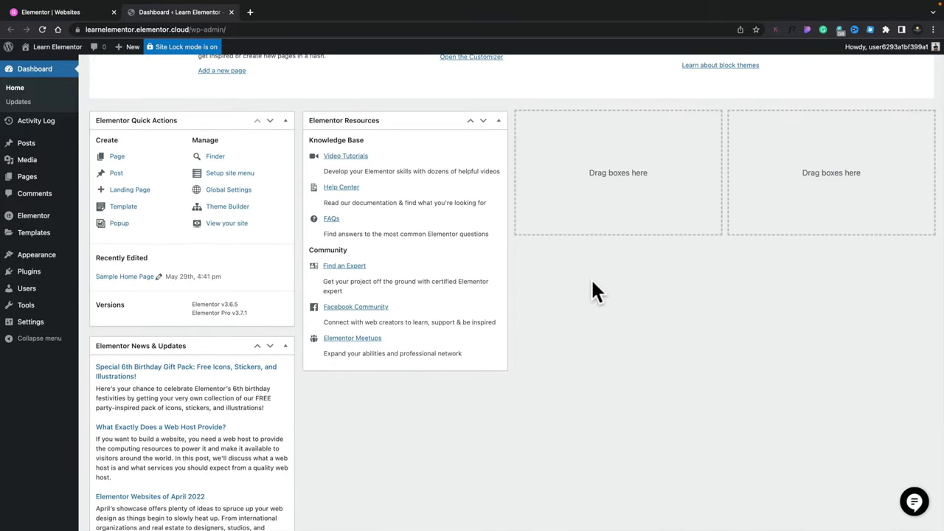
scroll(592, 290, up, 1)
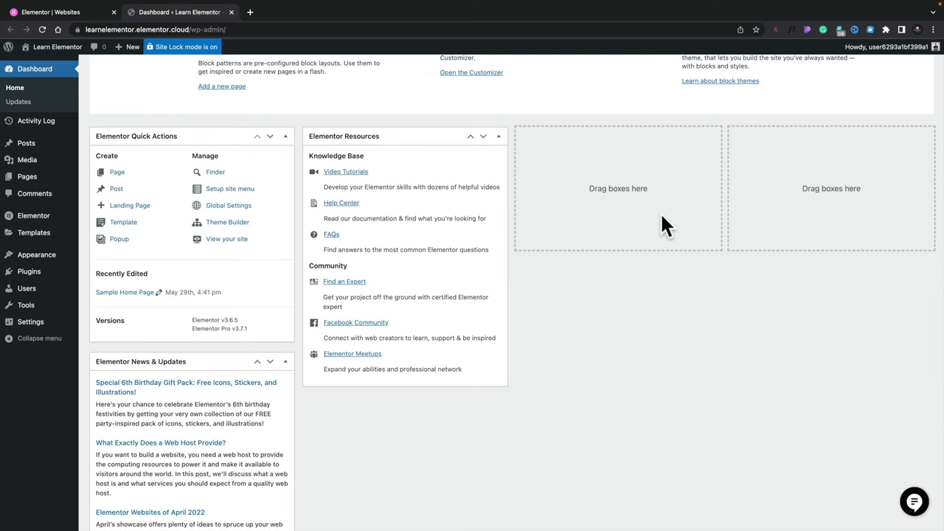
scroll(660, 212, up, 5)
scroll(824, 125, up, 2)
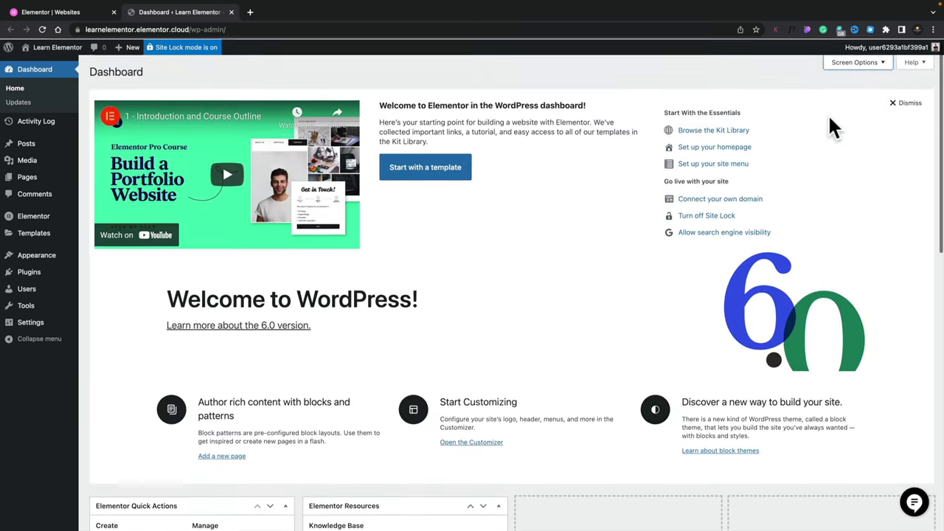
click(850, 62)
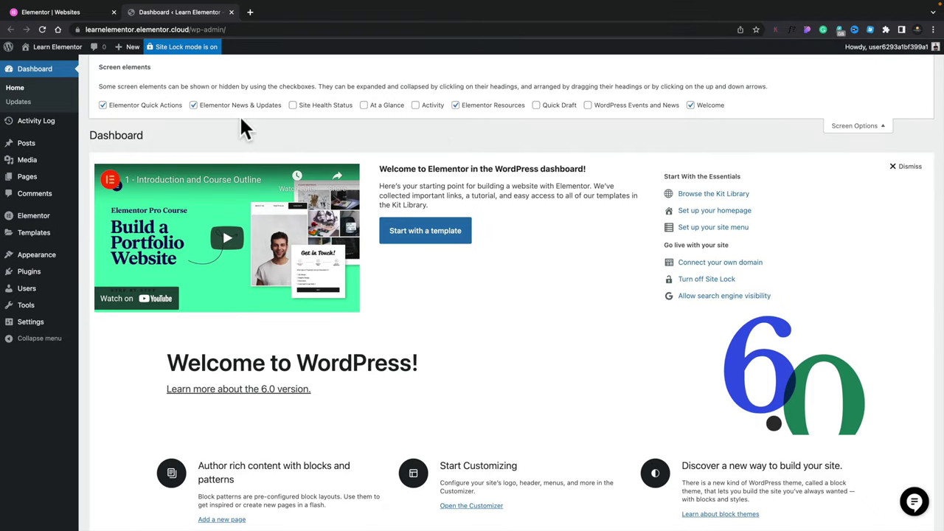
click(194, 106)
click(127, 106)
click(492, 105)
click(697, 106)
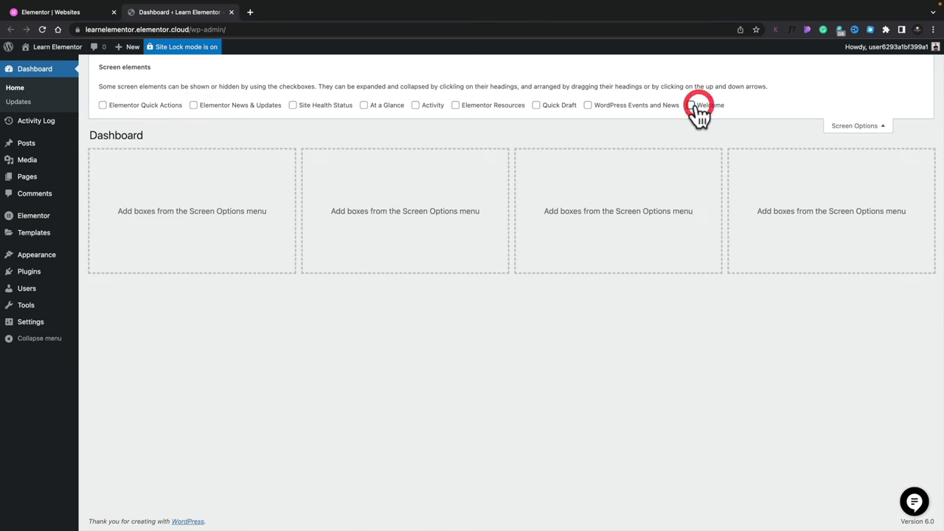
Show the Activity, At a Glance and Site Health Status boxes and move Site Health Status into the second dashboard column.
click(425, 107)
click(366, 107)
click(317, 107)
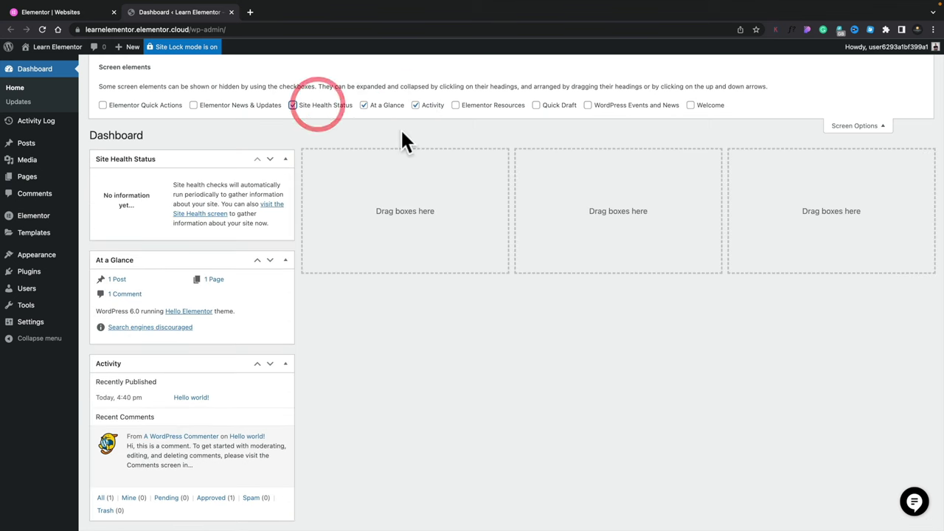
drag(216, 162, 390, 165)
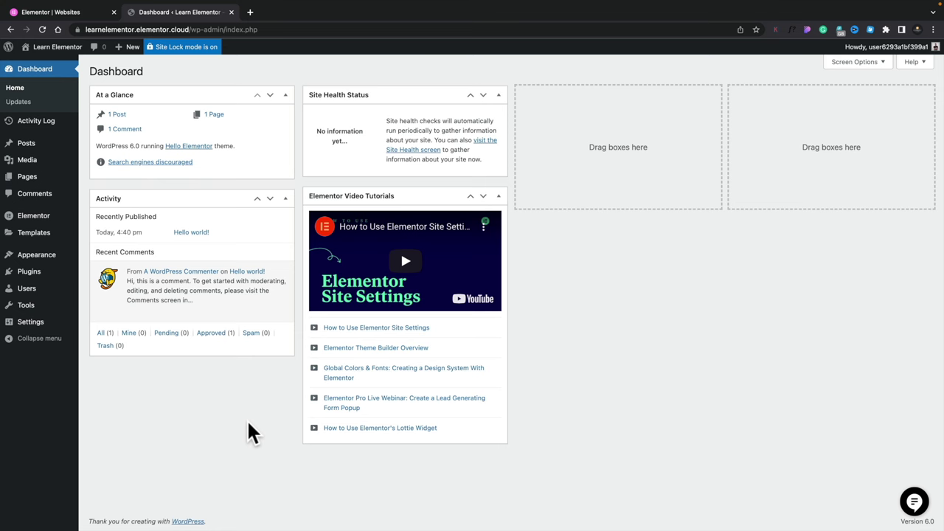
Delete the Hello Dolly plugin from the installed plugins.
mouse_move(68, 280)
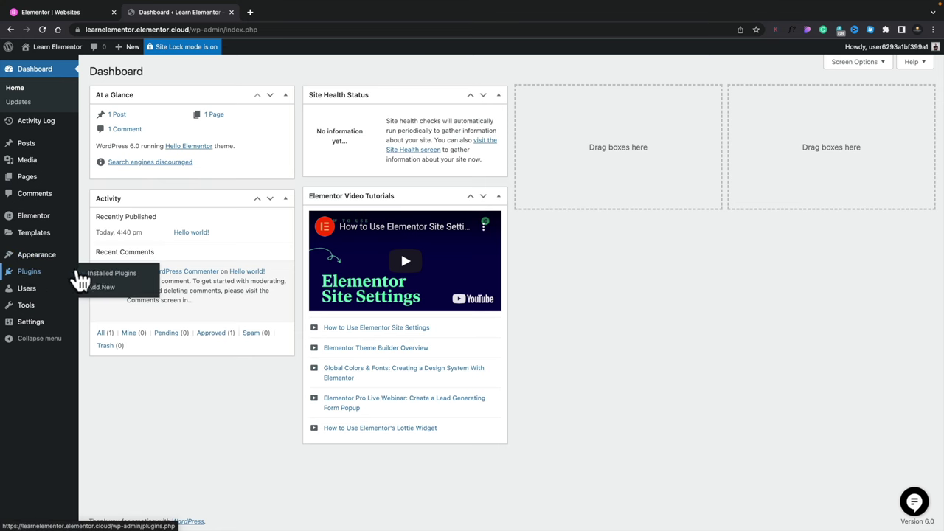
click(101, 274)
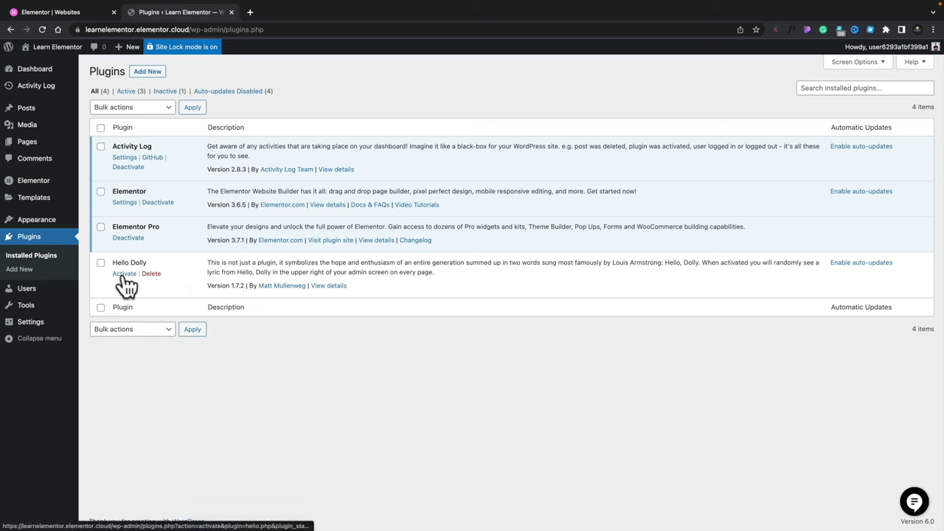
click(153, 274)
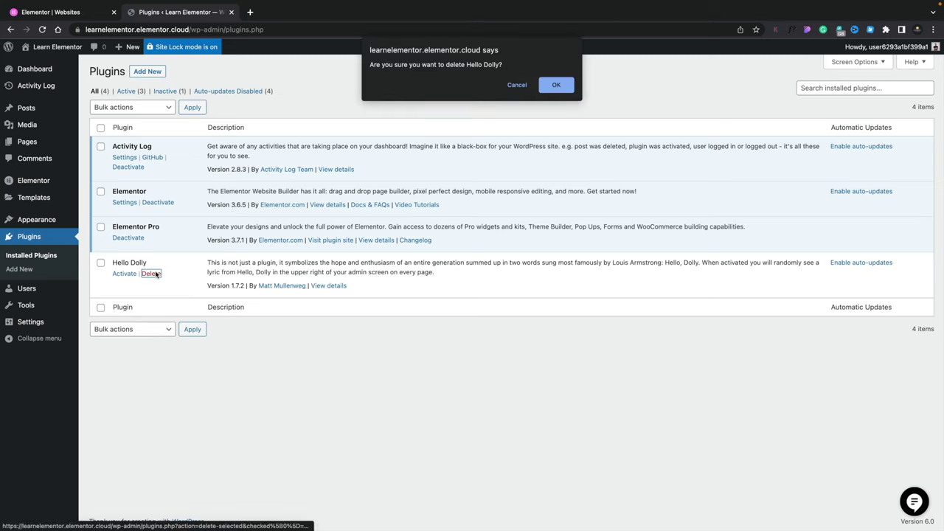
click(553, 87)
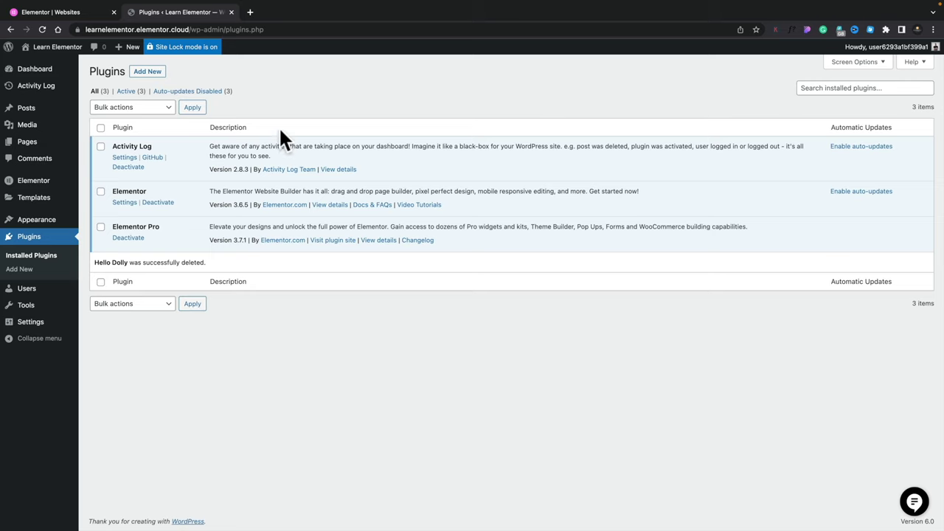
View the themes installed on the site and check which one is active.
mouse_move(66, 221)
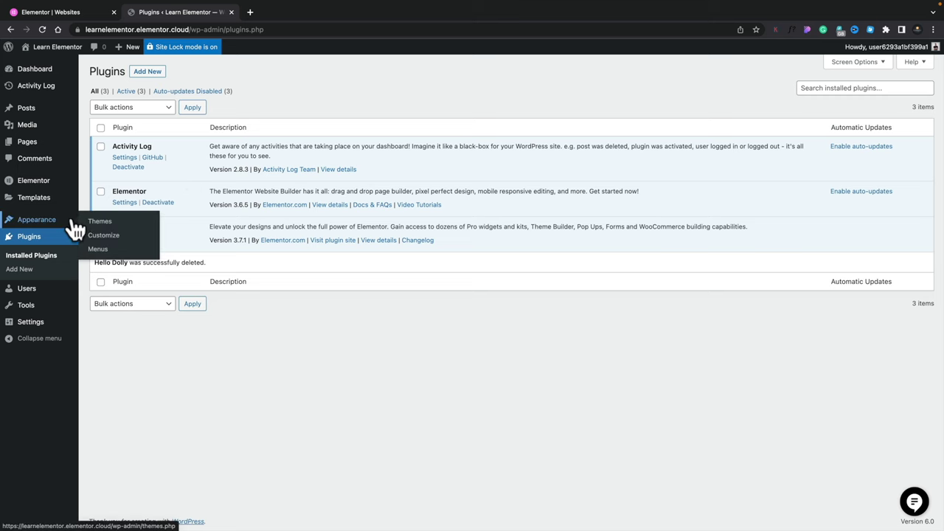
click(98, 229)
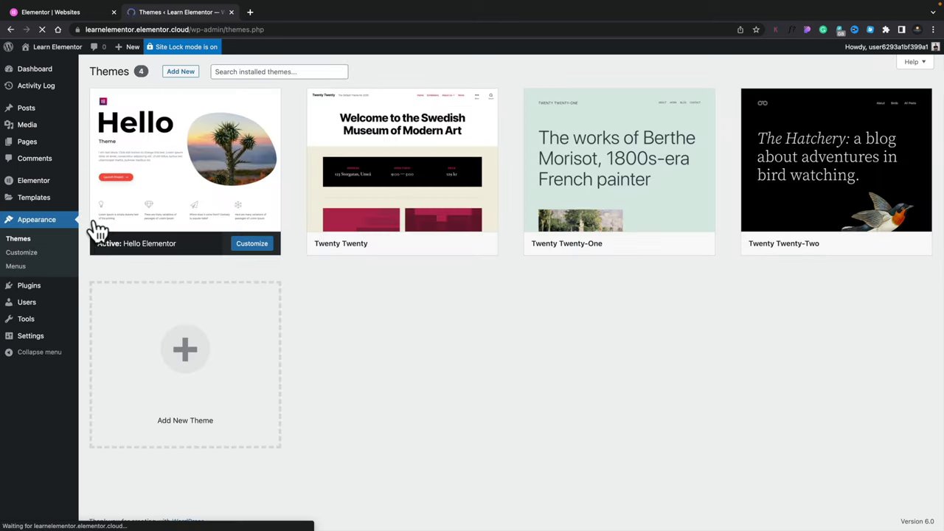
mouse_move(194, 215)
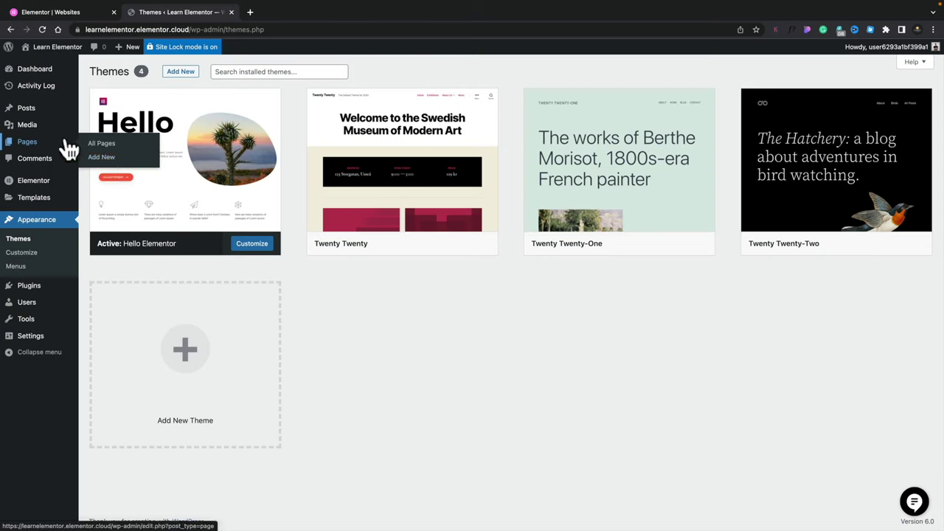
Add a new page, check the available blocks and open the page for editing with Elementor.
click(104, 162)
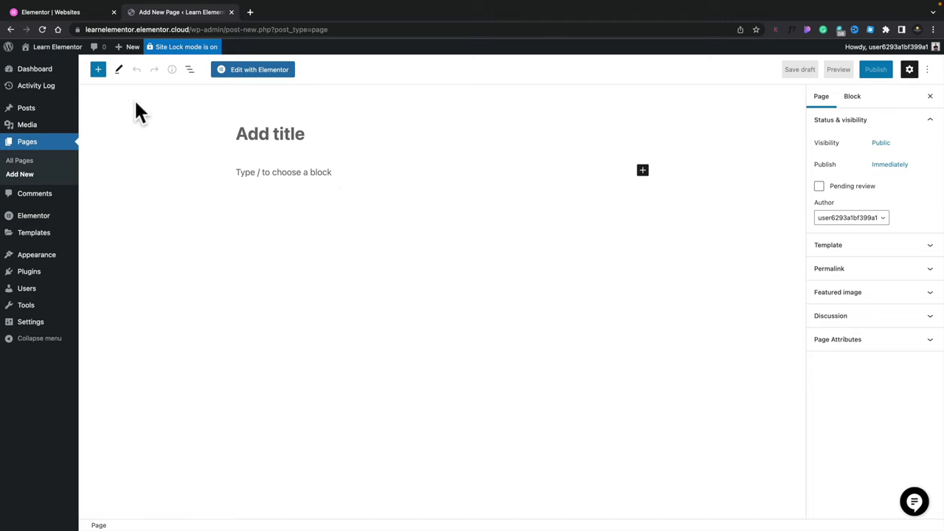
click(98, 70)
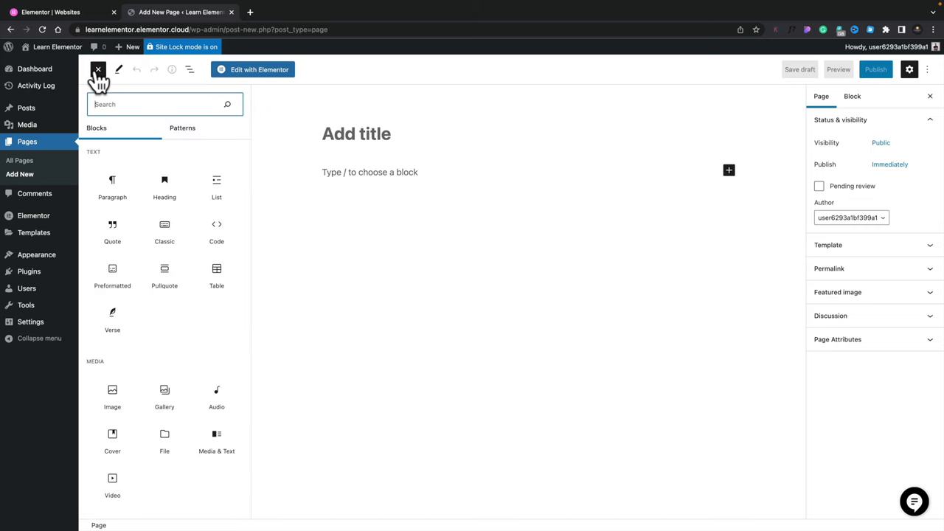
click(367, 130)
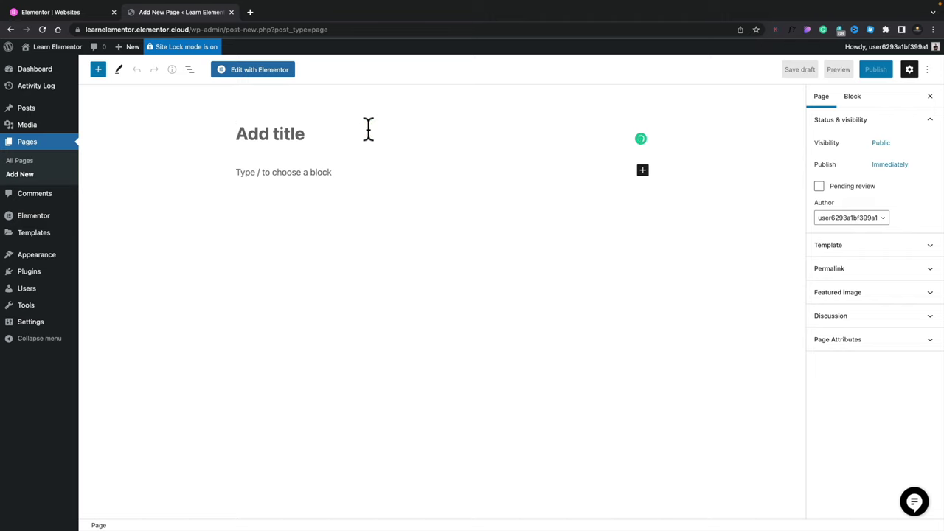
click(263, 76)
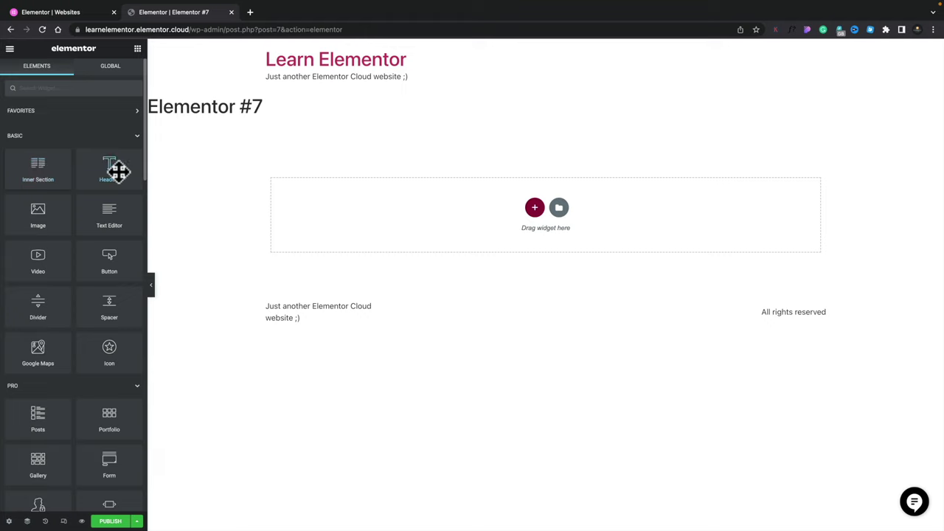
Browse the Basic and Pro widgets and view the column structures offered for a new section.
scroll(96, 324, down, 5)
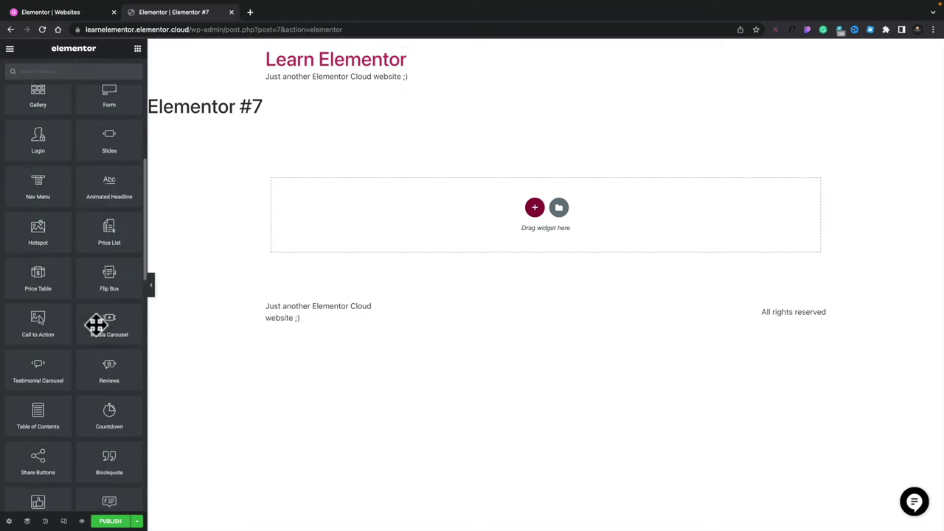
scroll(96, 324, up, 1)
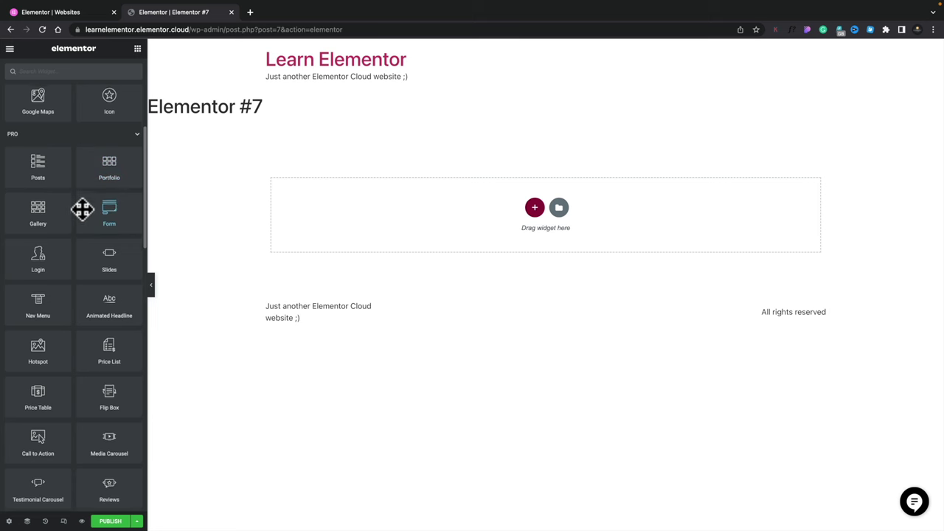
scroll(81, 206, up, 1)
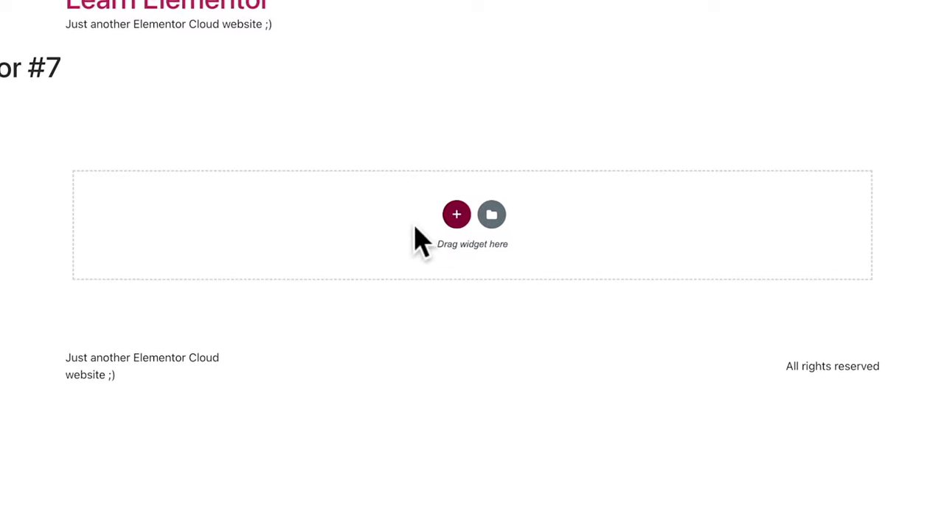
click(457, 215)
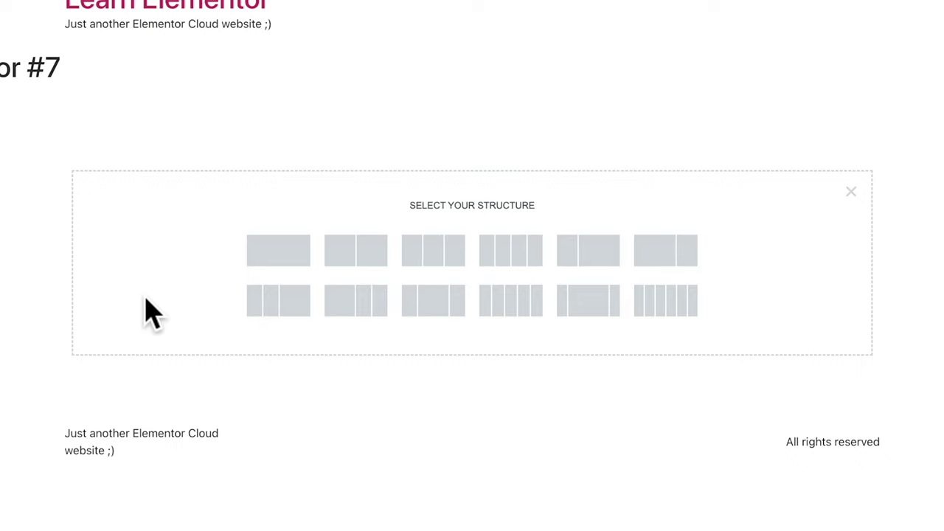
click(416, 434)
click(842, 192)
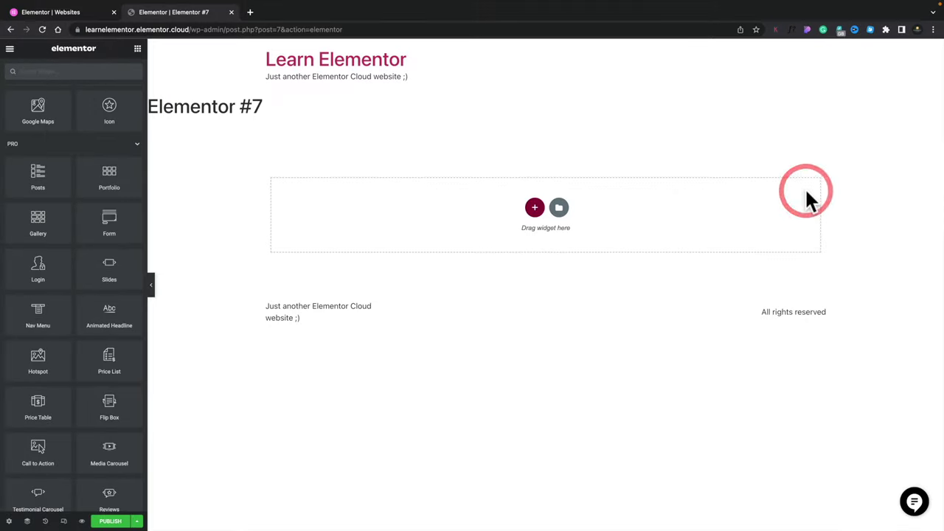
Open the template library and browse its blocks in the Contact, Clients and Footer categories.
click(559, 208)
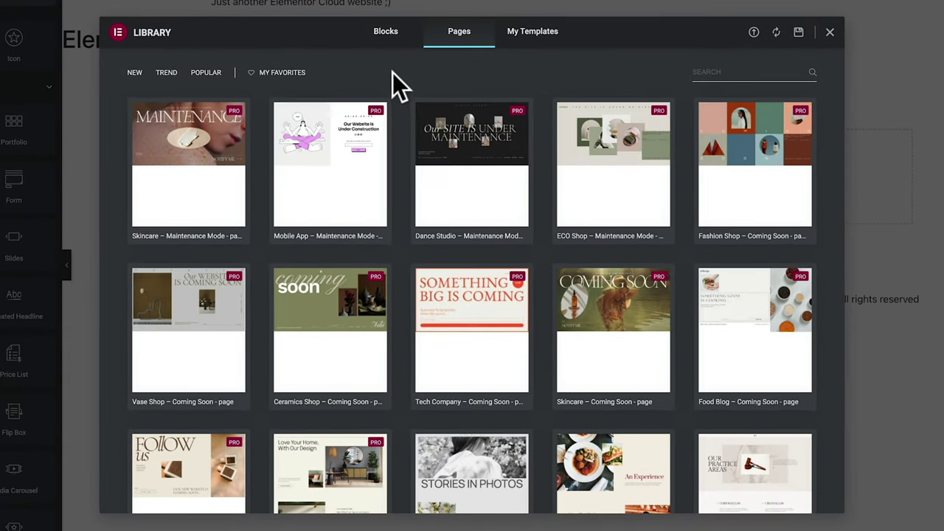
click(386, 35)
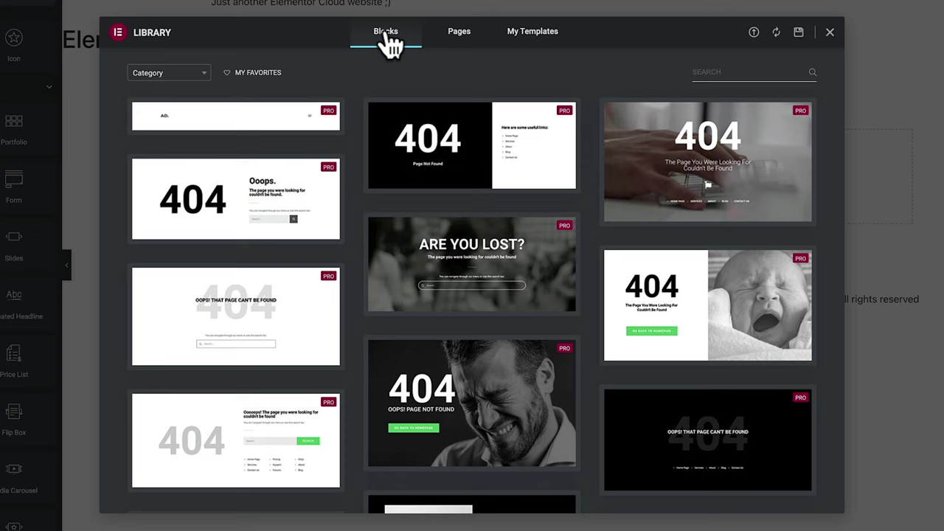
click(197, 73)
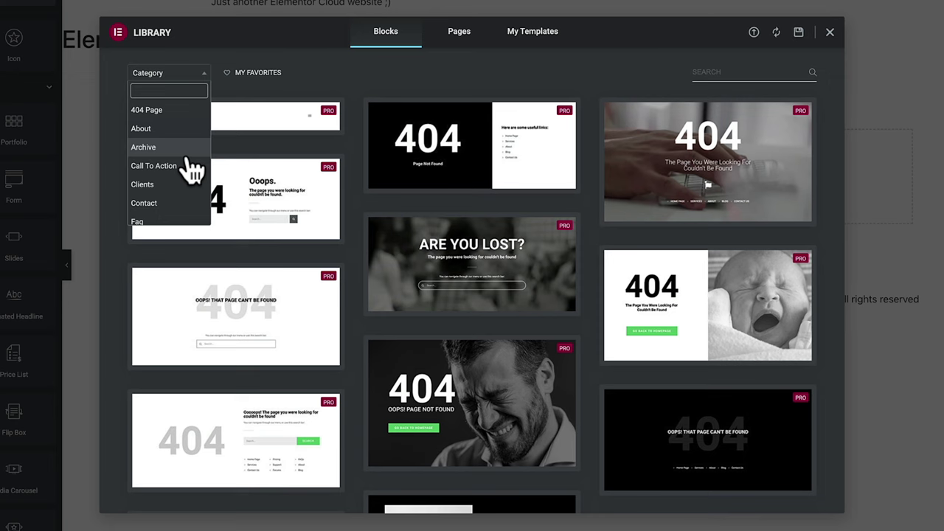
scroll(185, 168, down, 2)
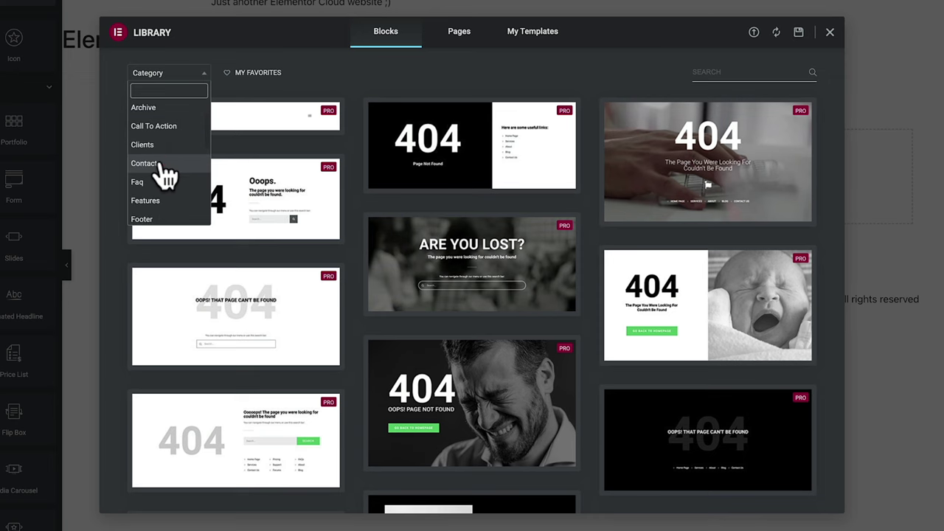
click(144, 163)
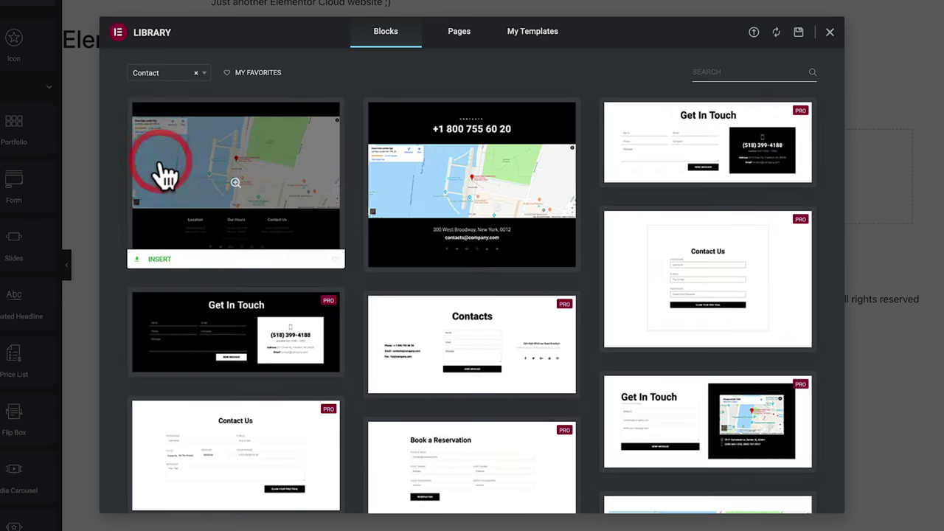
click(203, 73)
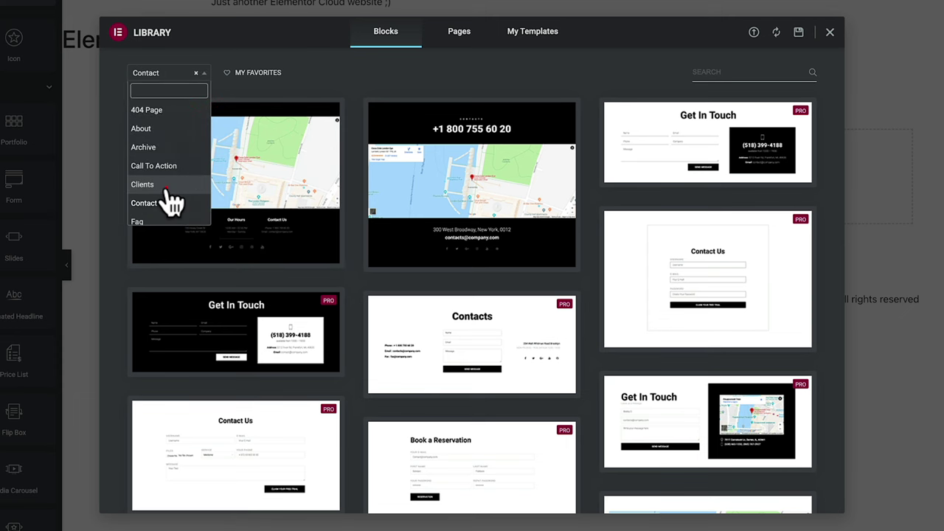
click(170, 184)
click(177, 72)
click(161, 213)
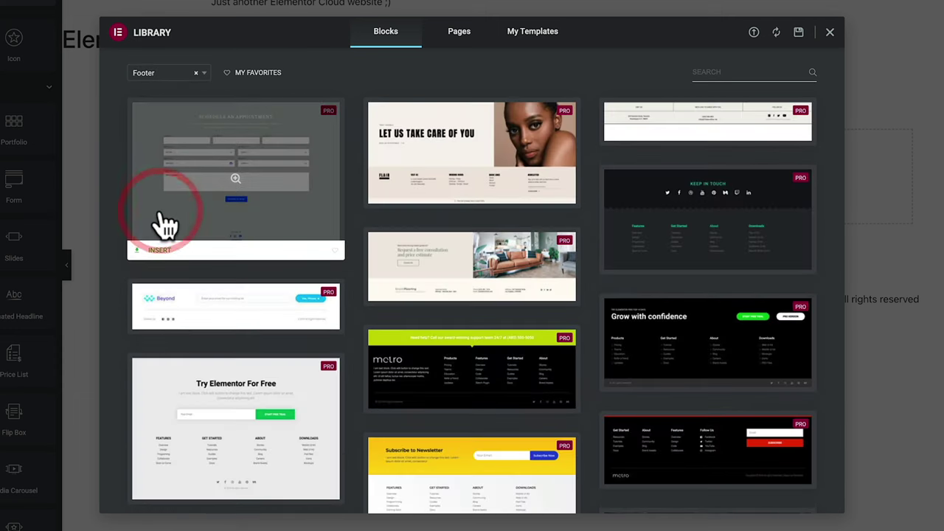
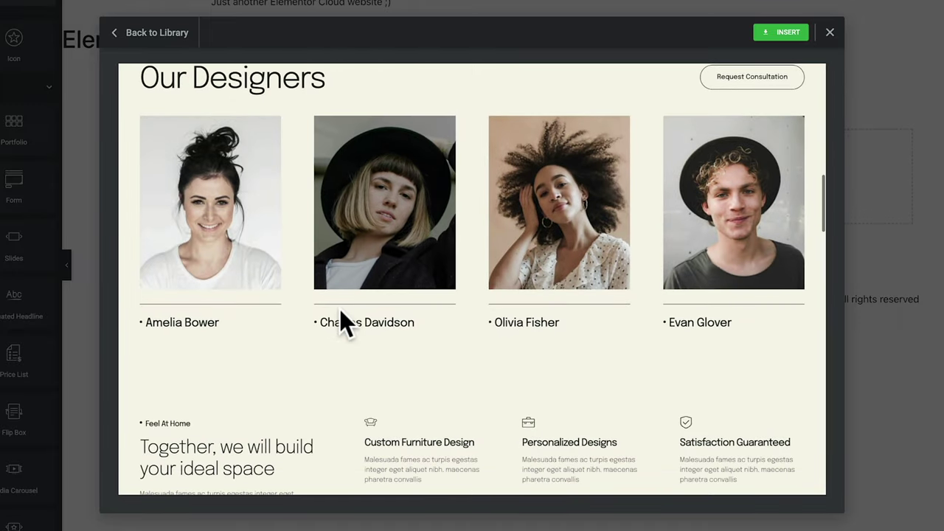
Look through the preview of the interior design page template and return to the library.
scroll(340, 310, down, 1)
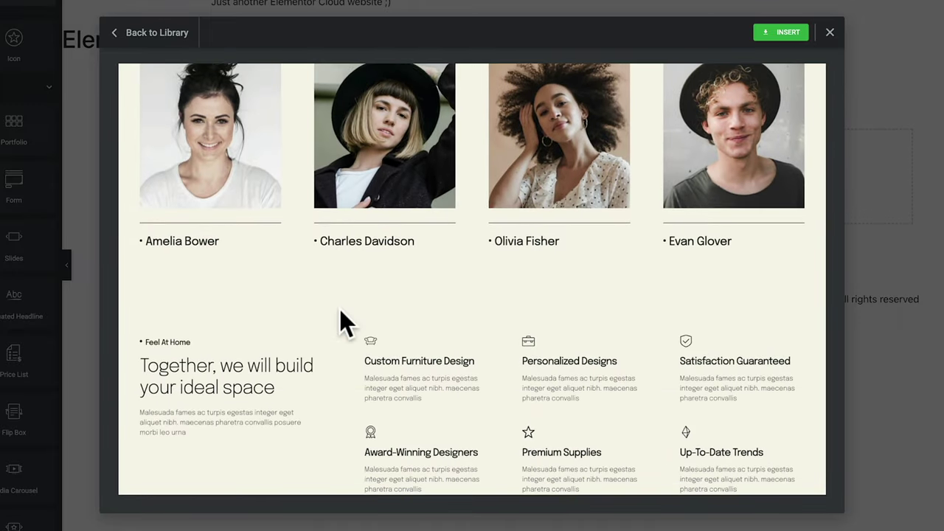
scroll(340, 310, down, 1)
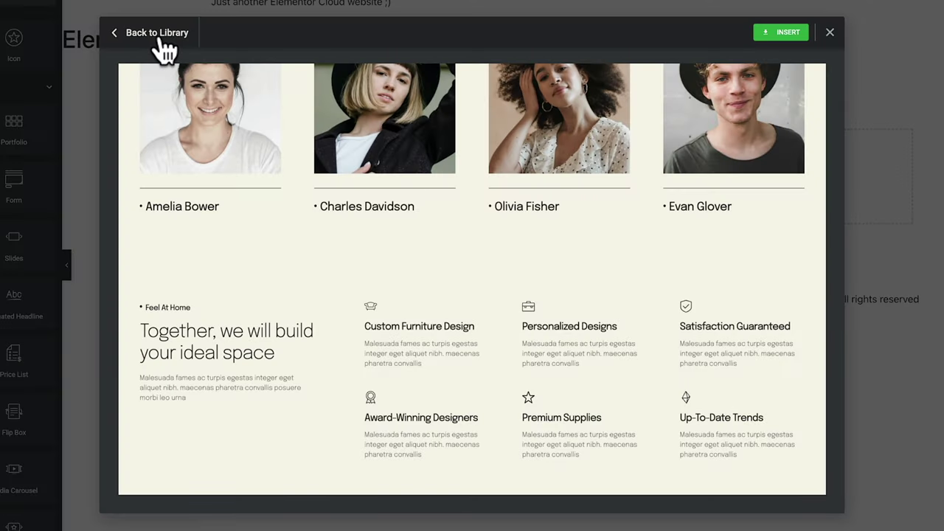
click(158, 37)
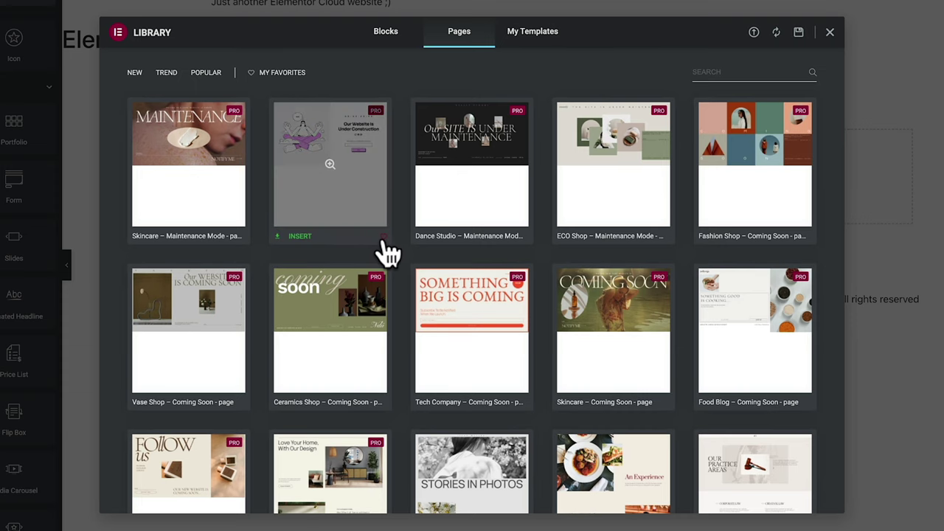
Filter the page templates to favorites, remove the Mobile App maintenance template from them and show all templates again.
click(283, 73)
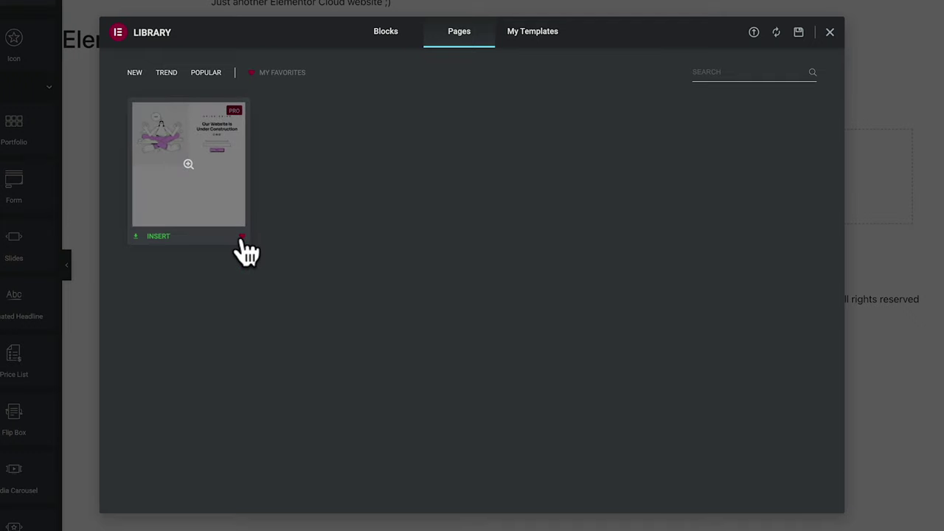
click(242, 237)
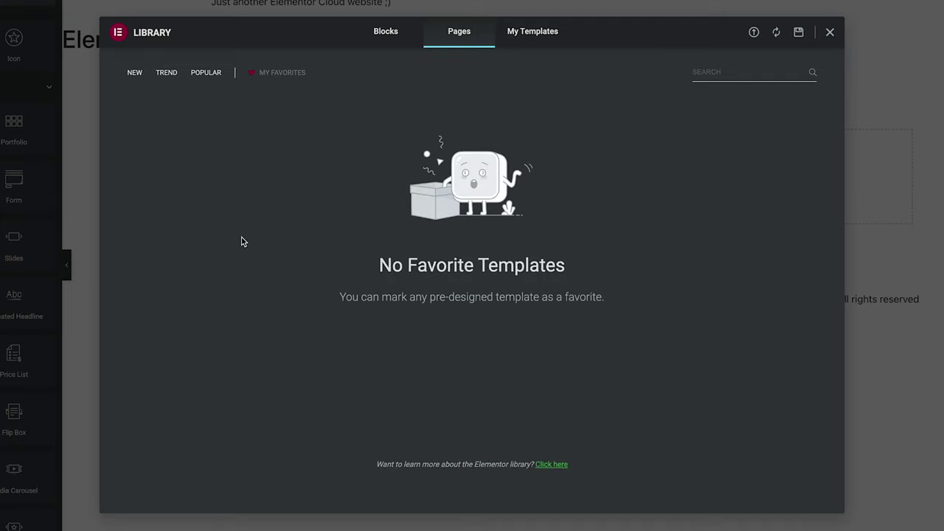
click(284, 72)
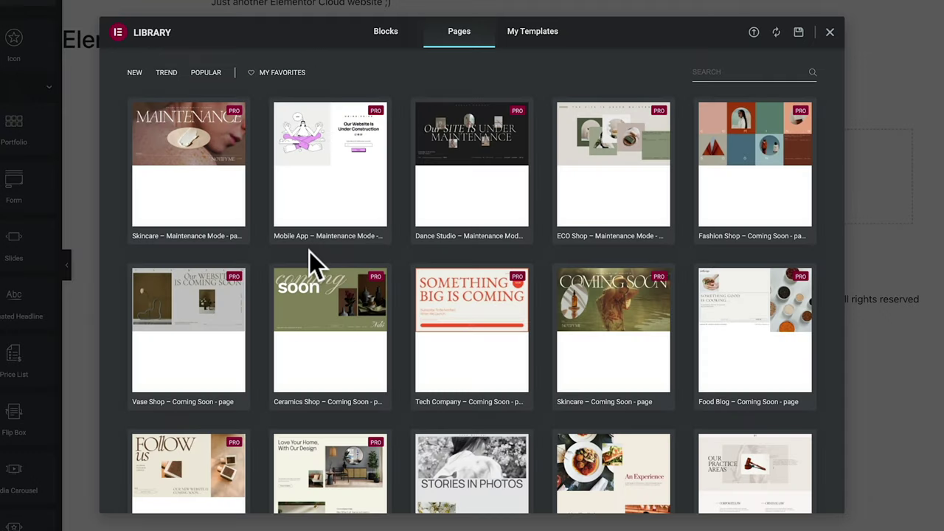
Browse the page templates and My Templates, and return to the structure choices for a new section.
scroll(309, 251, down, 12)
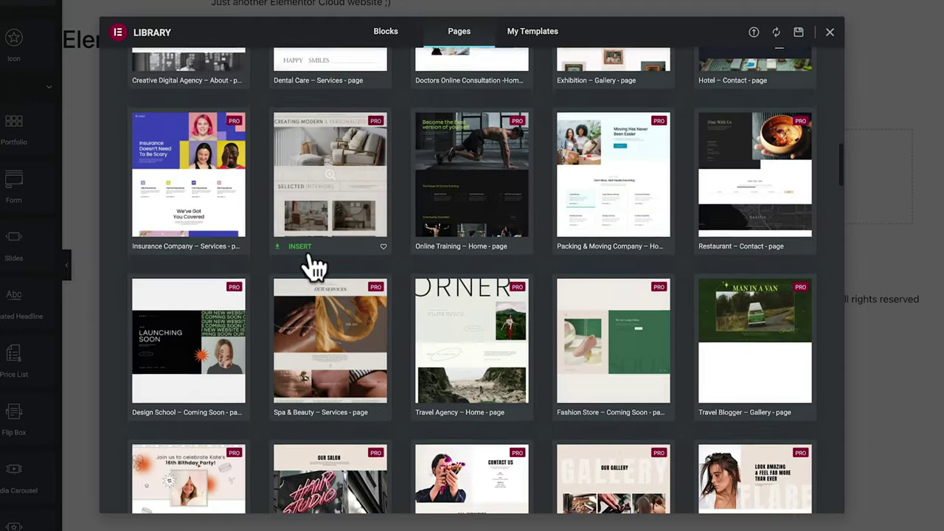
scroll(309, 252, down, 4)
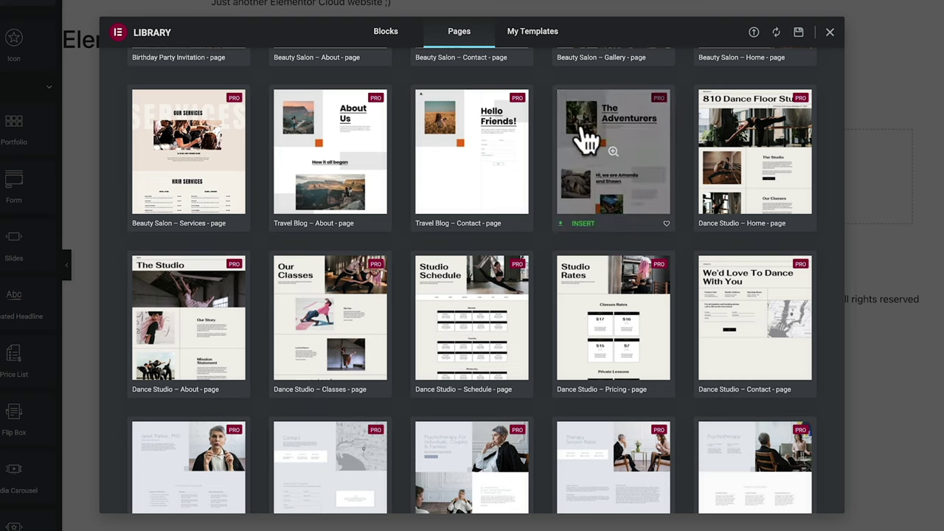
click(538, 35)
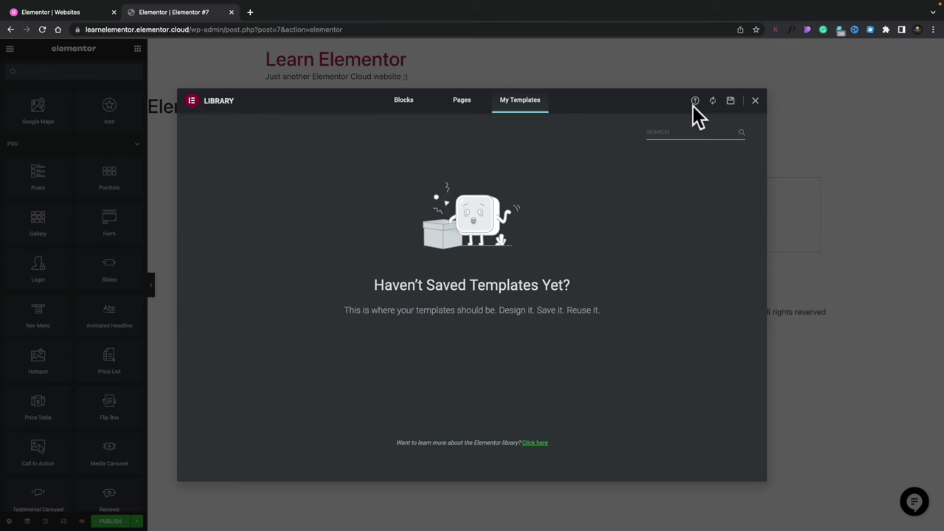
click(754, 102)
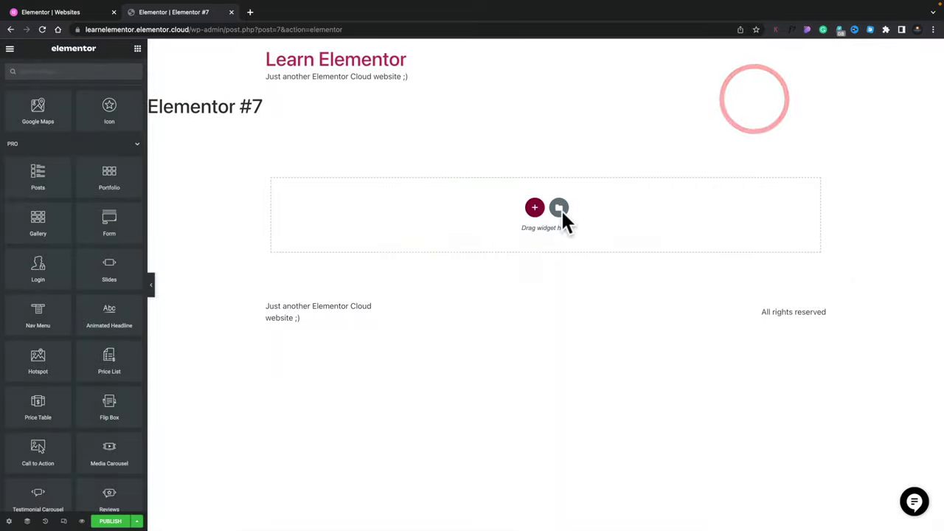
click(532, 207)
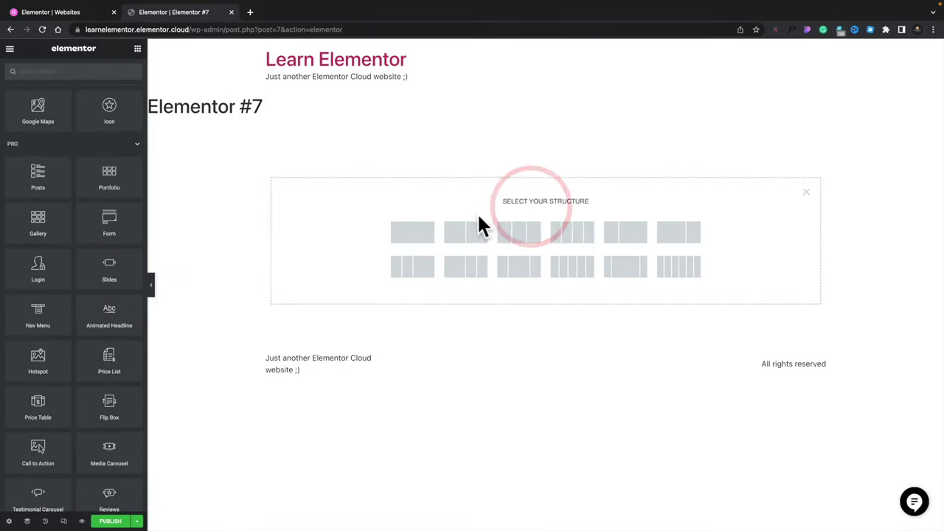
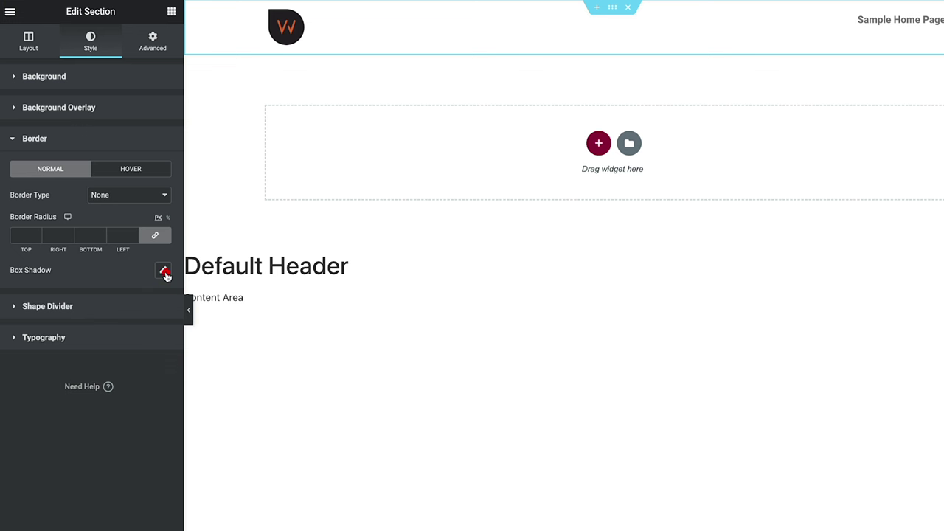
Give the header section a black box shadow with vertical offset 6, blur 26 and opacity of about 0.12.
click(164, 273)
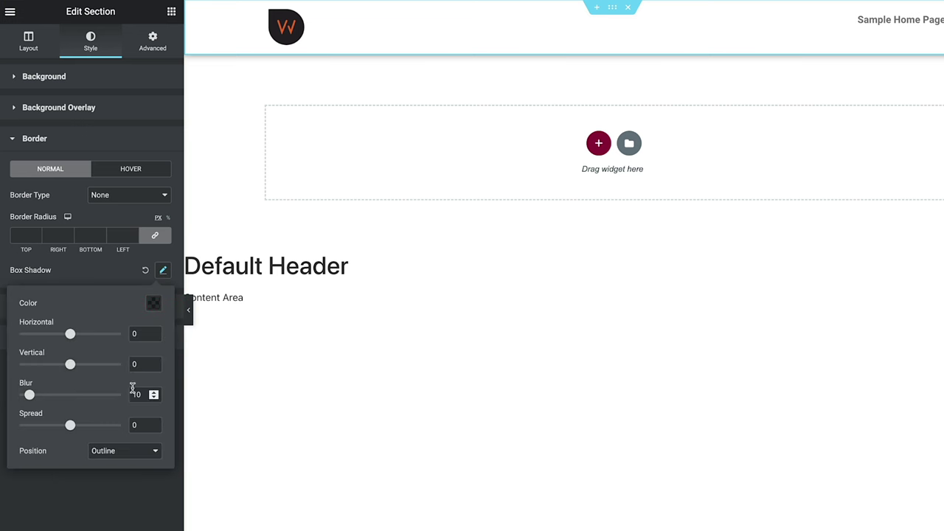
mouse_move(71, 369)
mouse_down()
mouse_move(63, 366)
mouse_move(74, 373)
mouse_up()
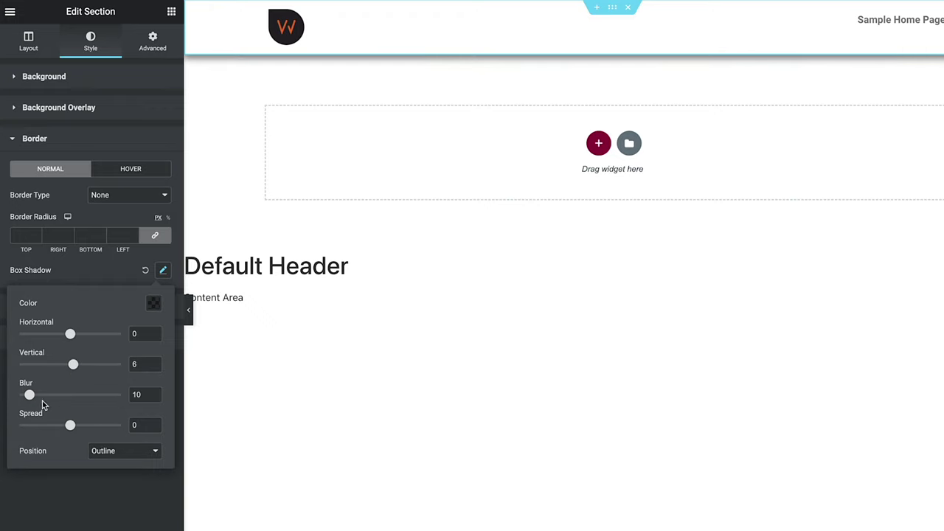
drag(28, 395, 44, 404)
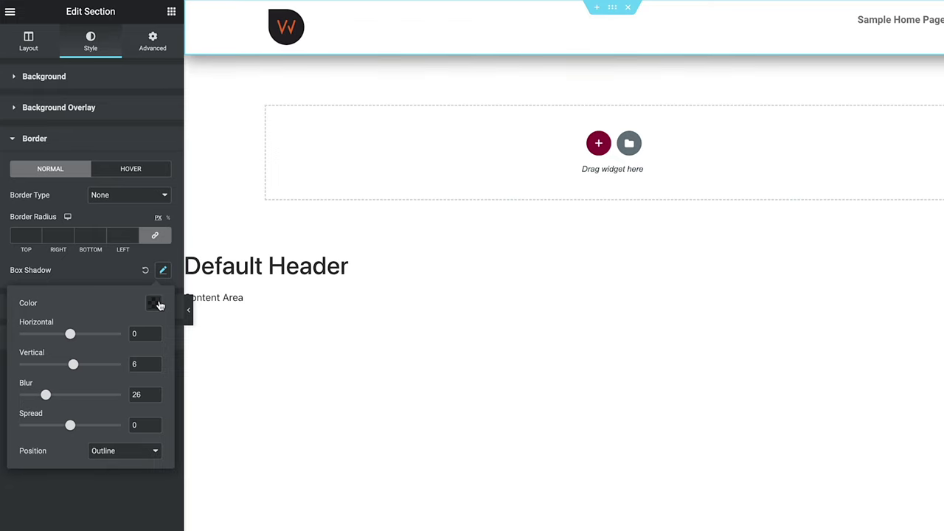
click(154, 303)
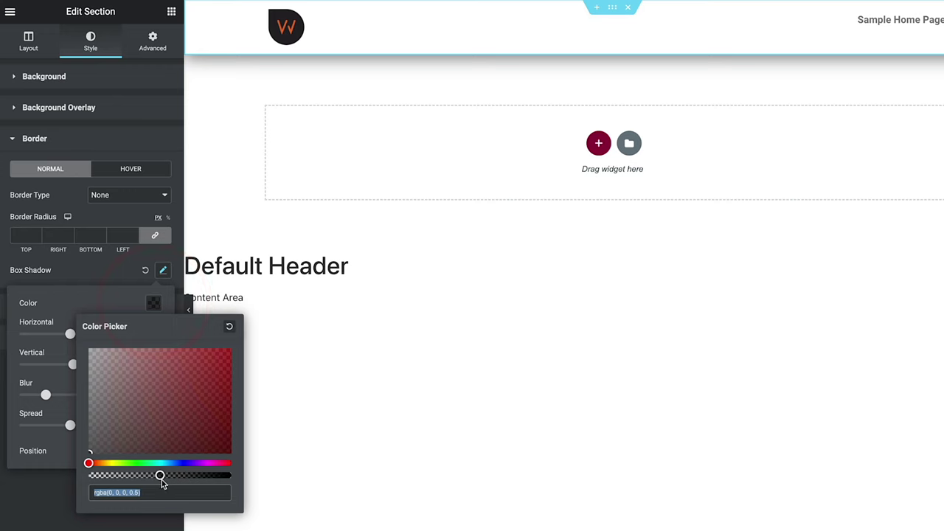
drag(160, 476, 112, 475)
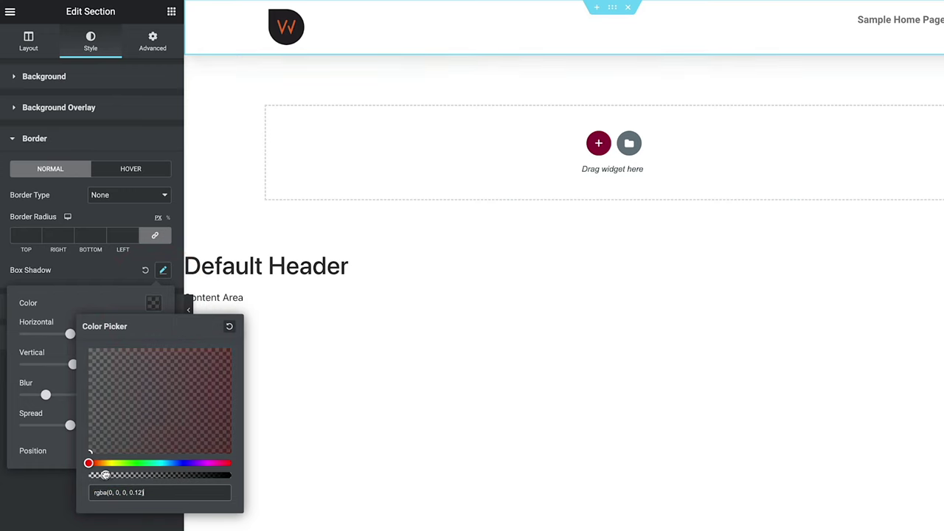
drag(104, 475, 102, 475)
click(73, 521)
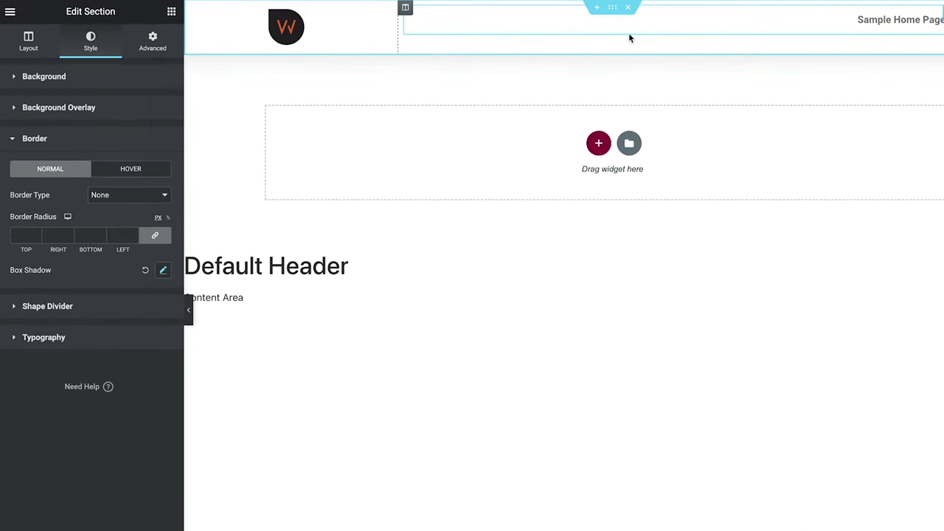
Set the vertical alignment of the header's nav menu column to Middle.
click(405, 10)
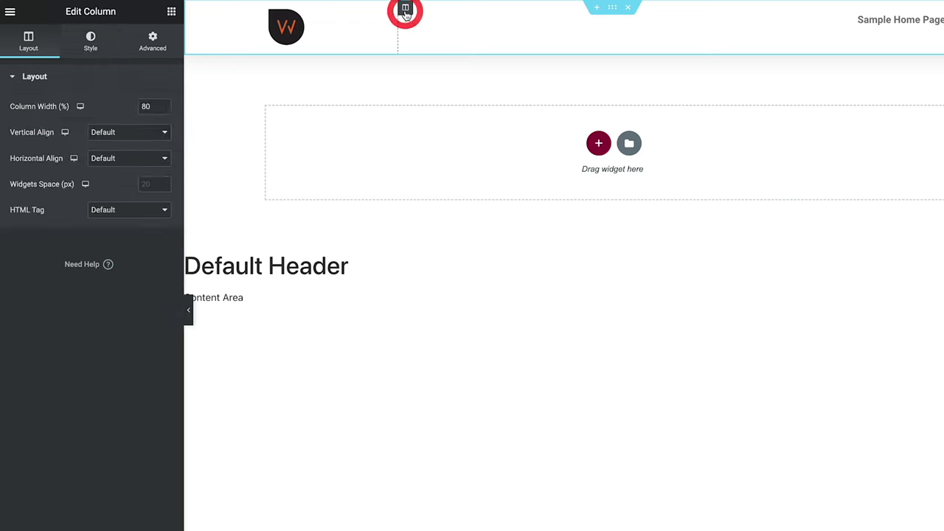
click(125, 139)
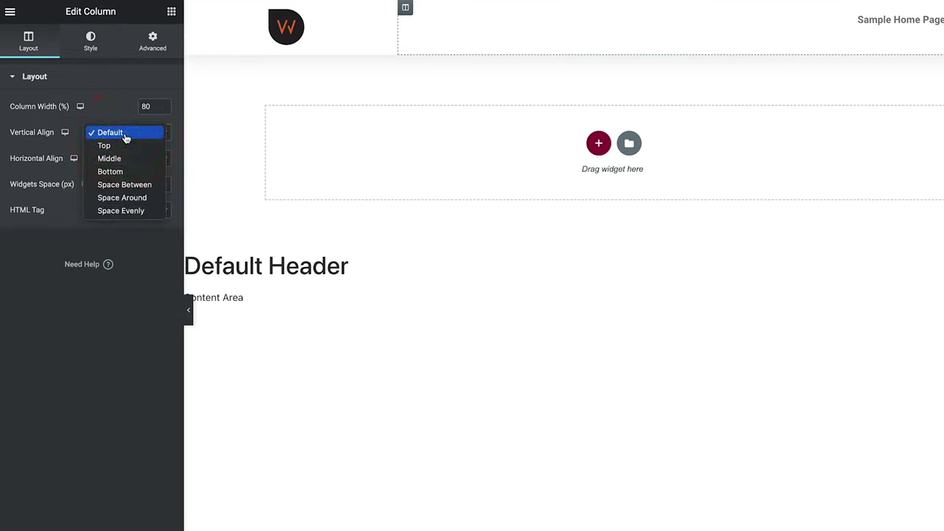
click(125, 136)
click(125, 161)
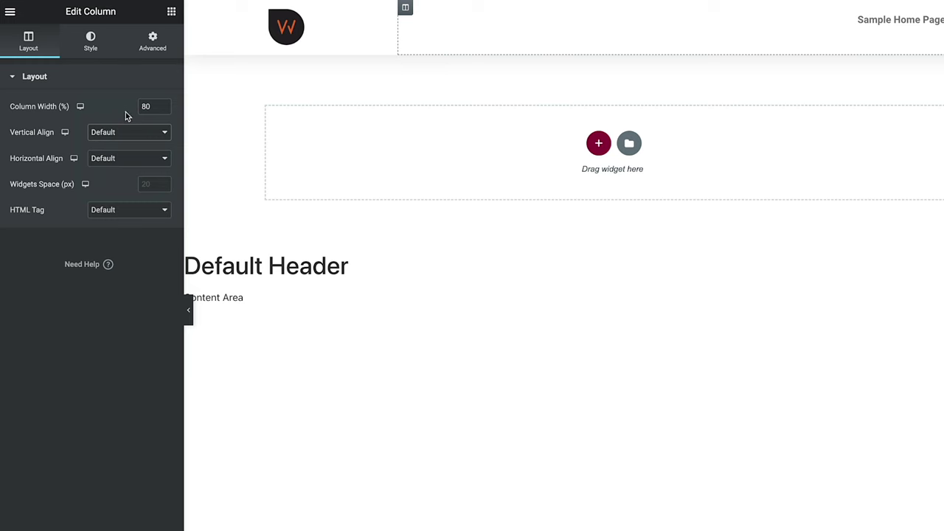
click(124, 133)
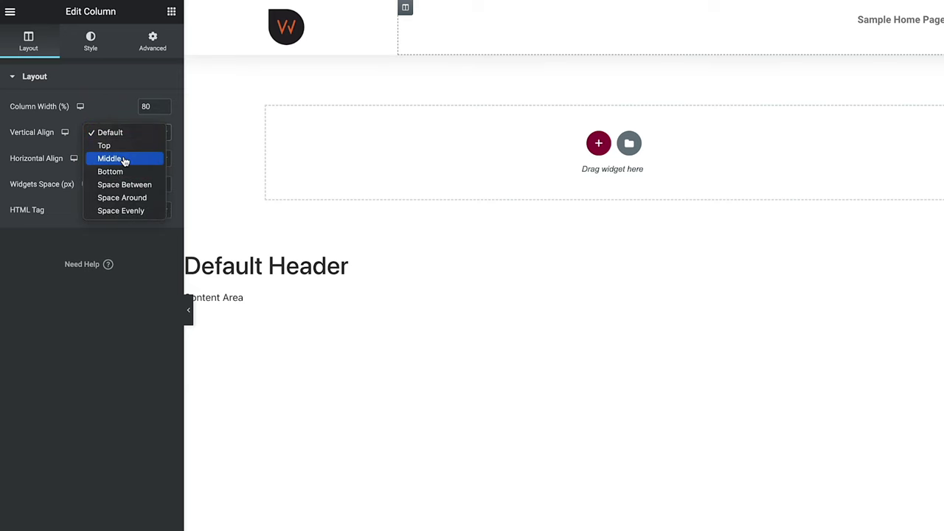
click(123, 160)
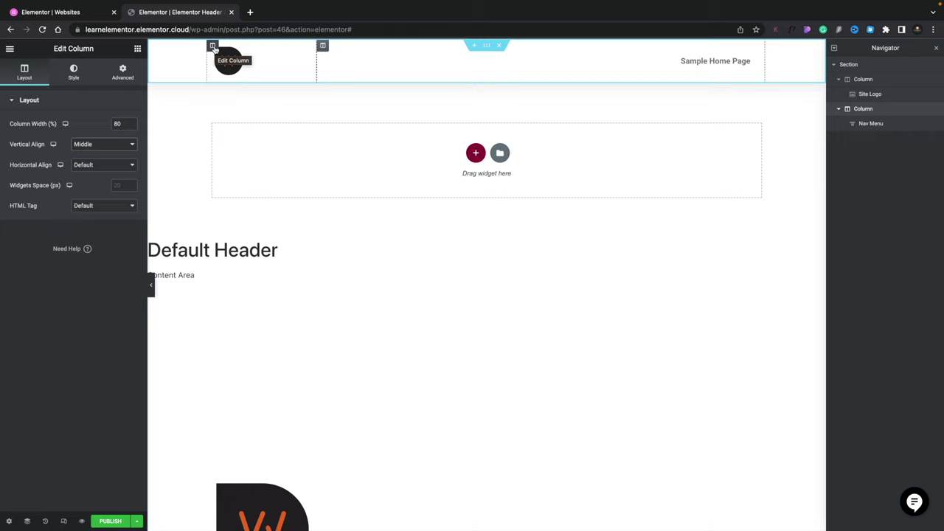
Set the vertical alignment of the header's site logo column to Middle.
click(212, 46)
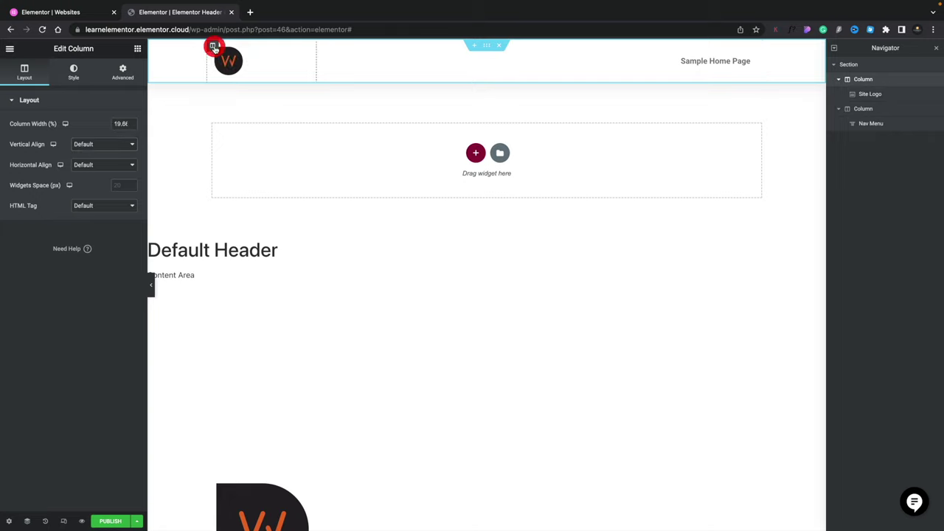
click(103, 145)
click(90, 164)
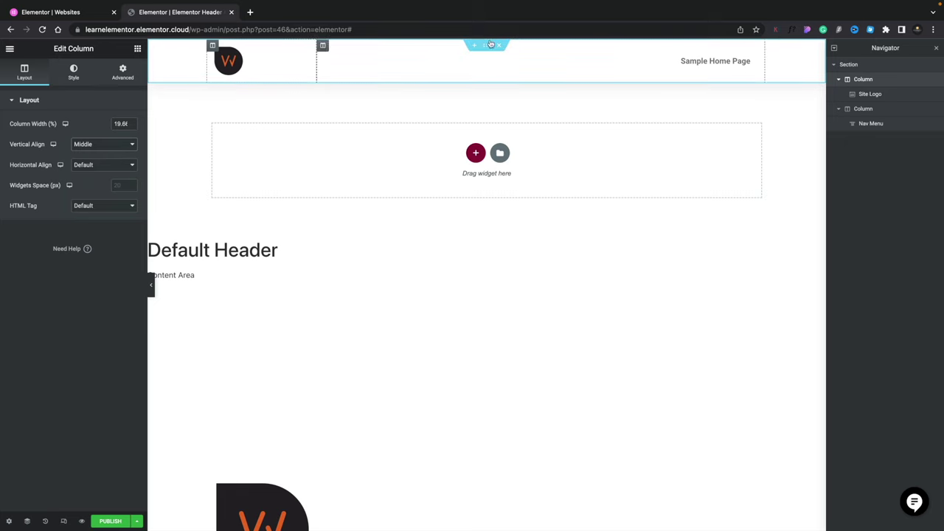
Set the header section's height to Min Height with a minimum of 80 px.
click(486, 47)
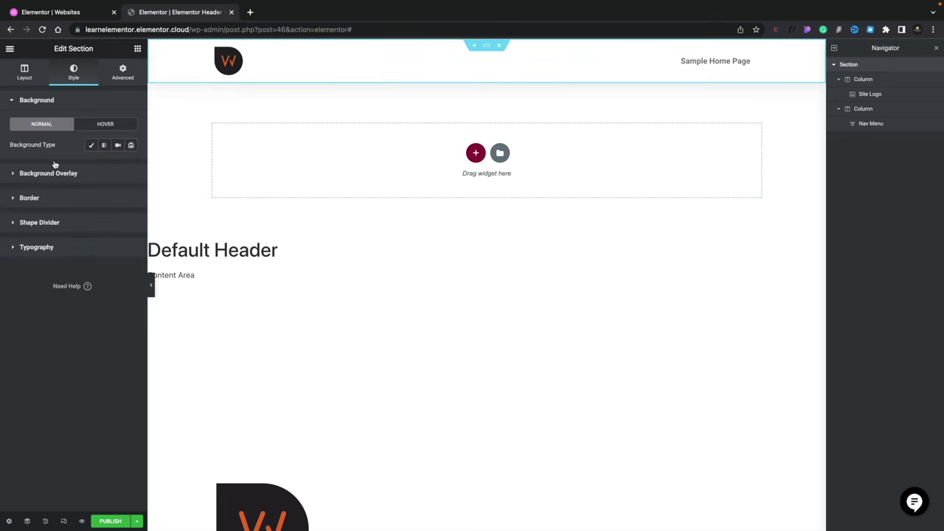
click(25, 77)
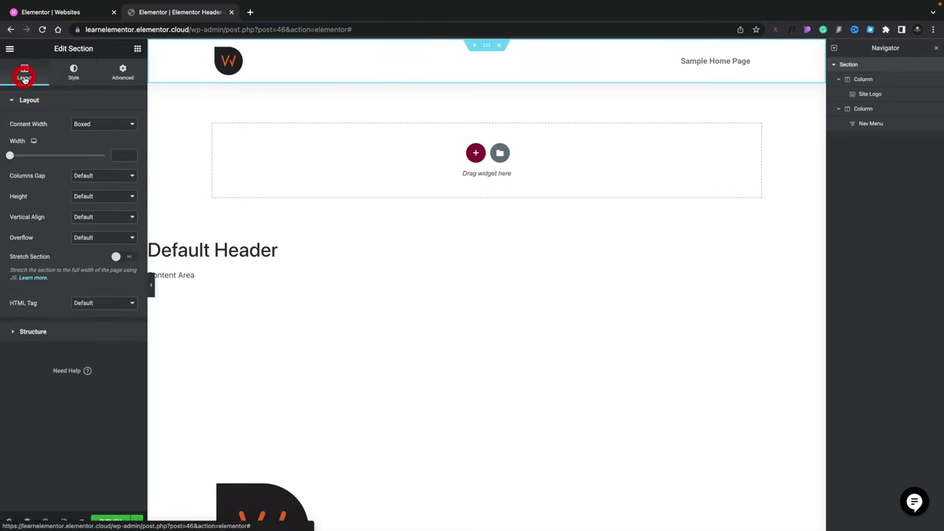
click(107, 199)
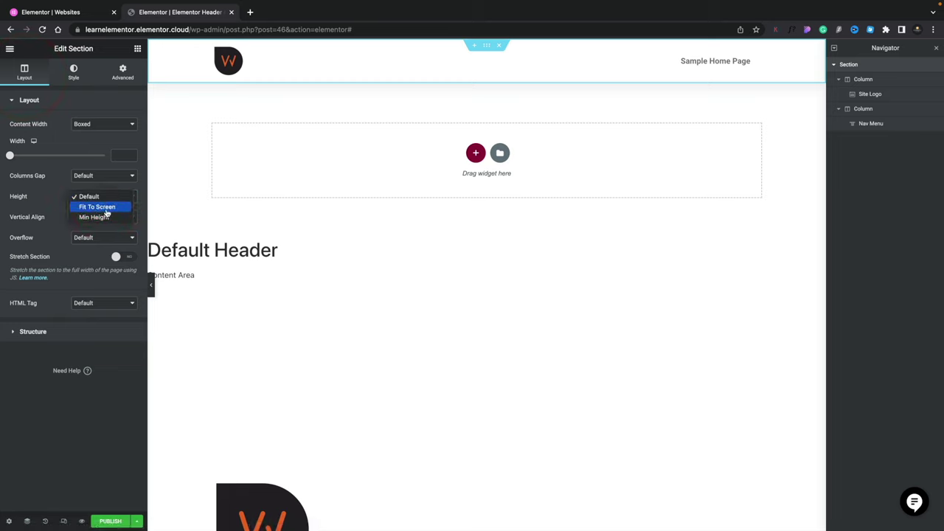
click(100, 217)
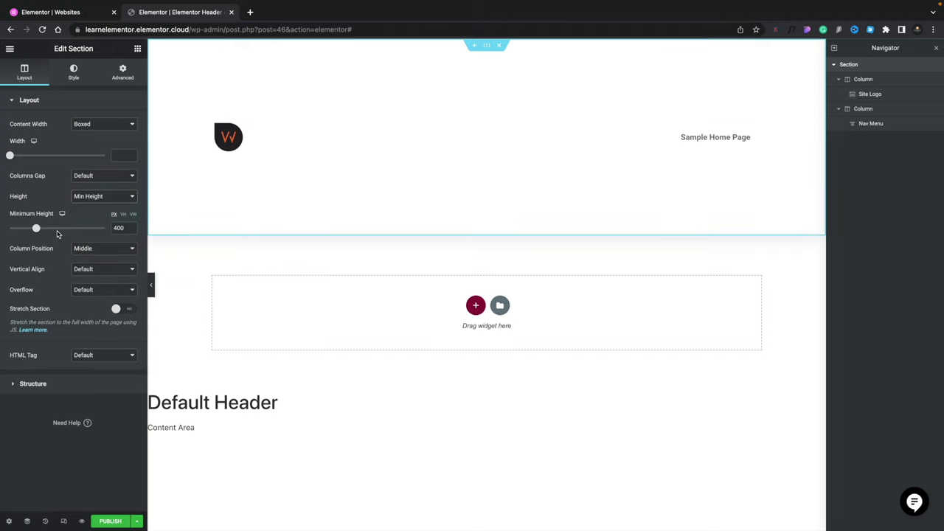
click(200, 178)
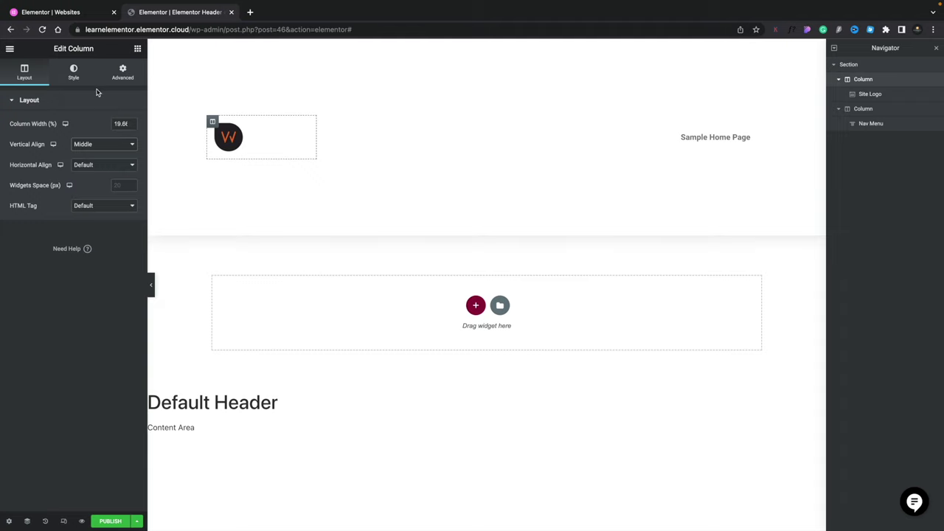
click(486, 45)
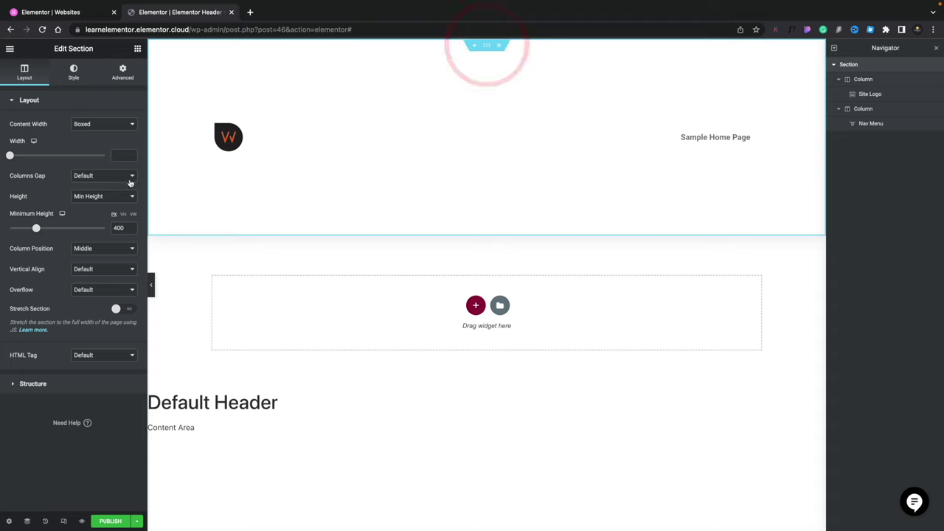
drag(120, 230, 108, 232)
text(80)
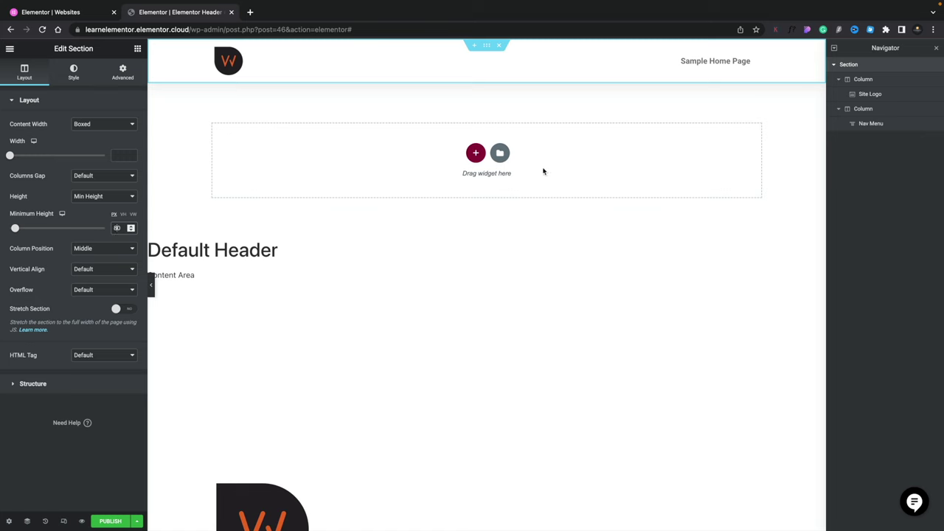
Try the Framed pointer on the header's nav menu, and settle on None.
click(754, 57)
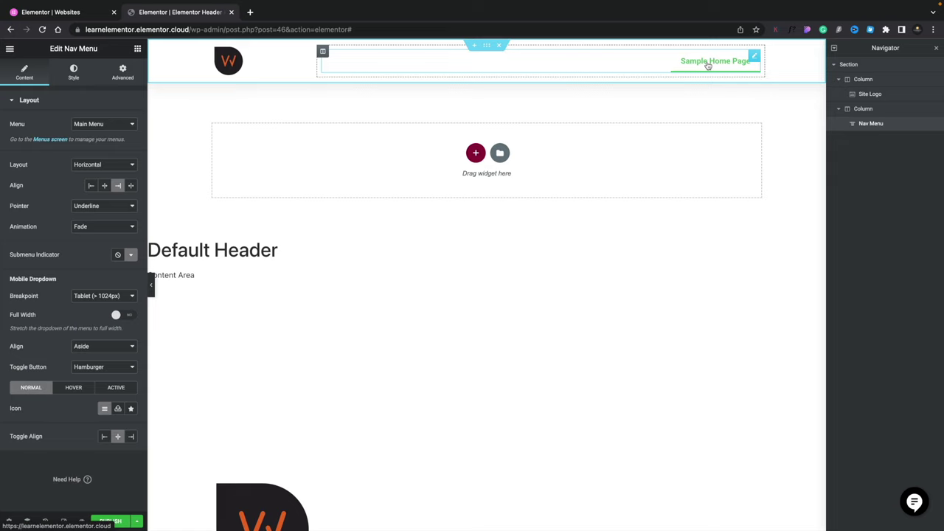
click(100, 209)
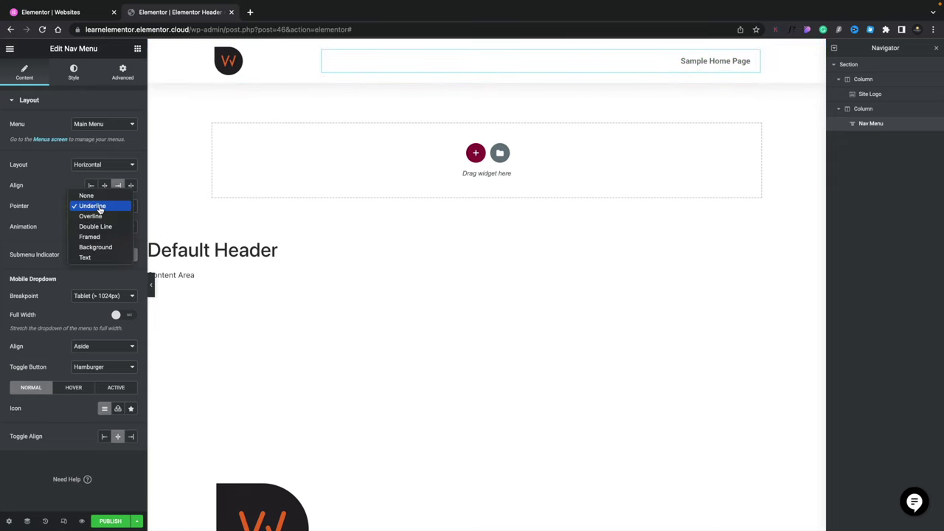
click(91, 236)
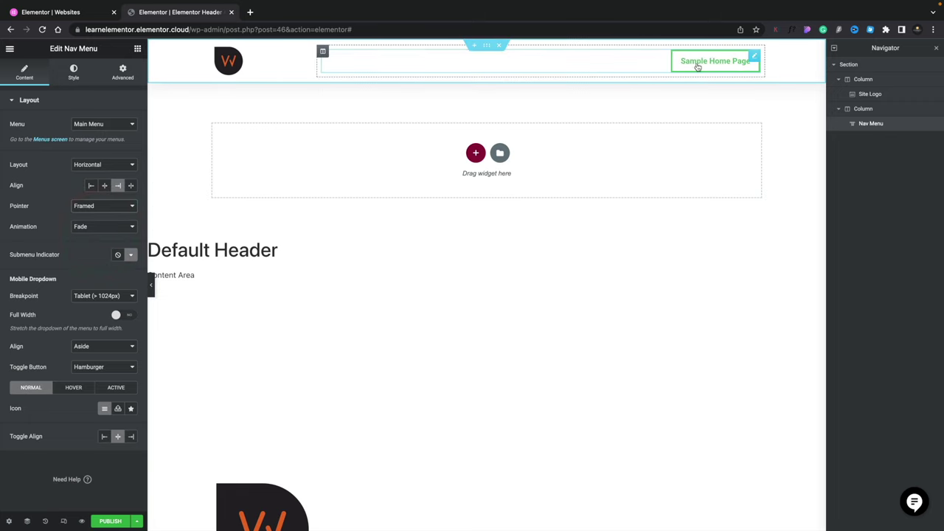
click(115, 213)
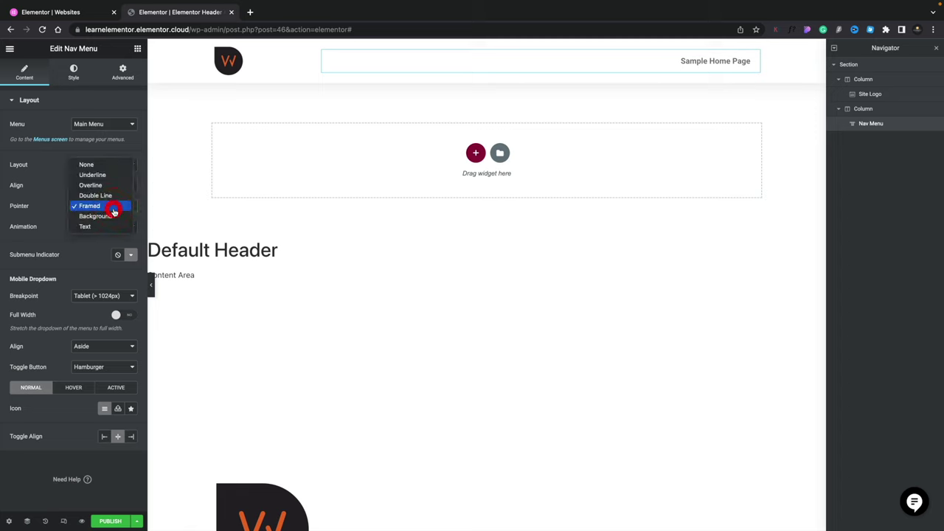
click(99, 167)
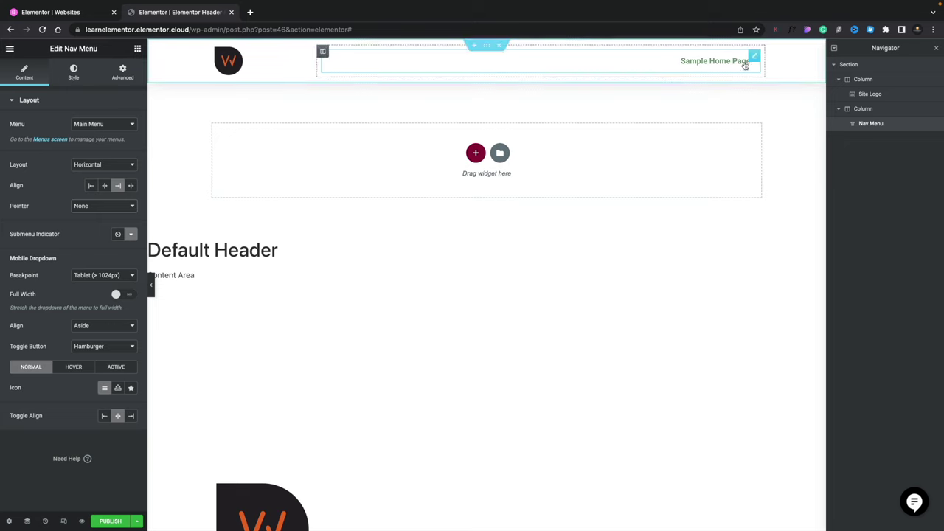
Set the nav menu's main menu typography to the Montserrat font family at 18 px.
click(753, 58)
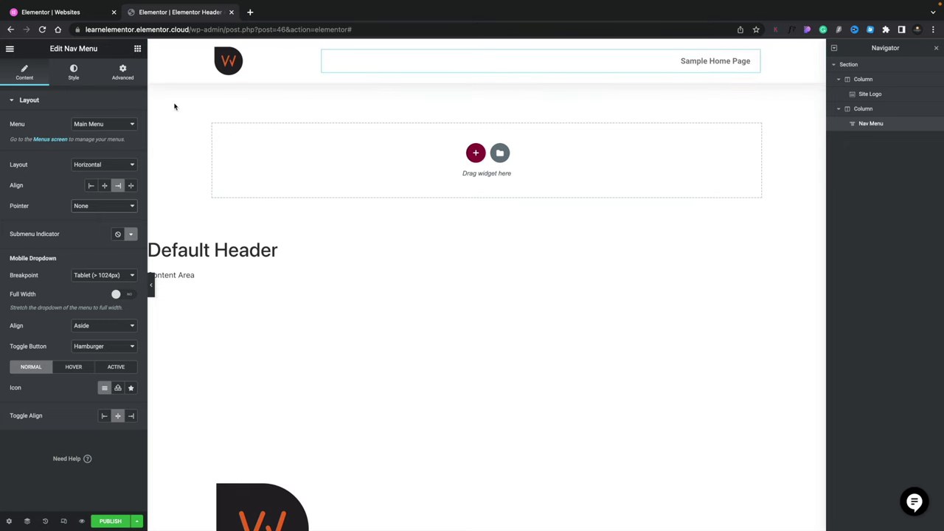
click(73, 72)
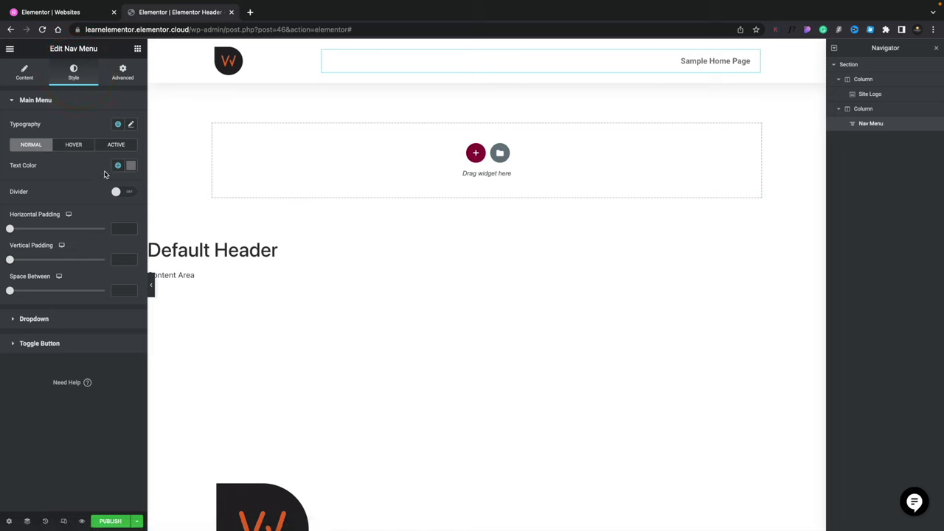
click(130, 126)
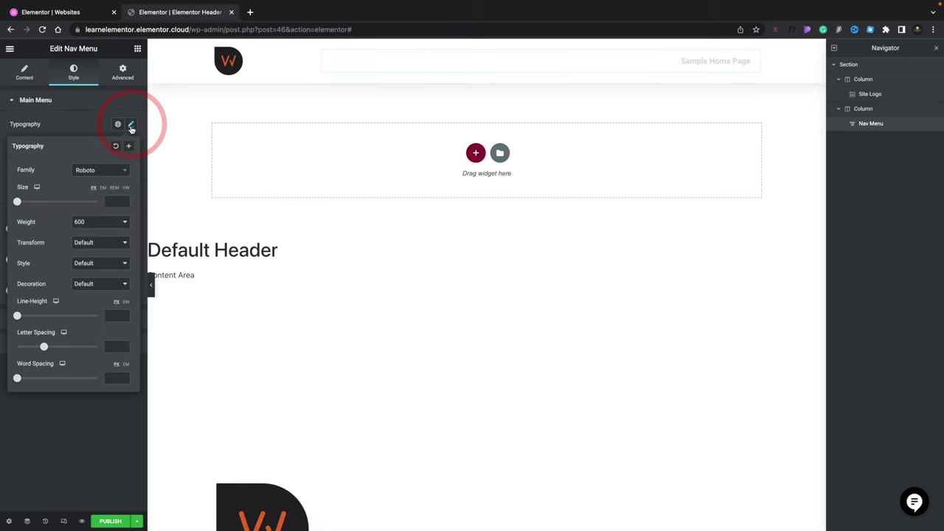
click(111, 171)
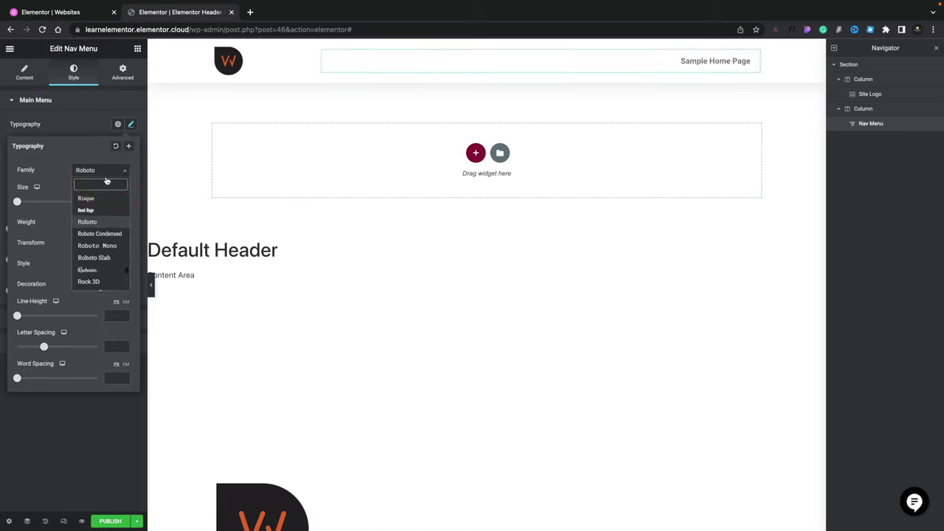
text(monts)
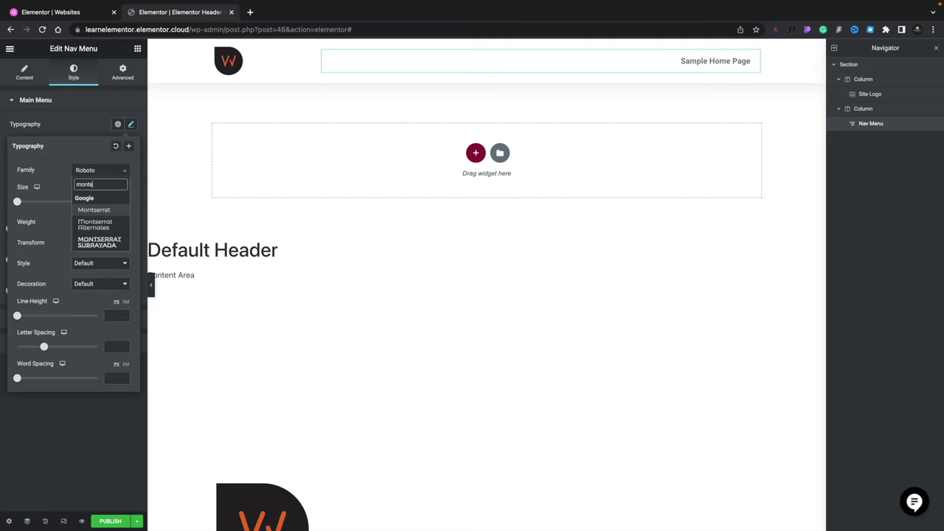
click(98, 210)
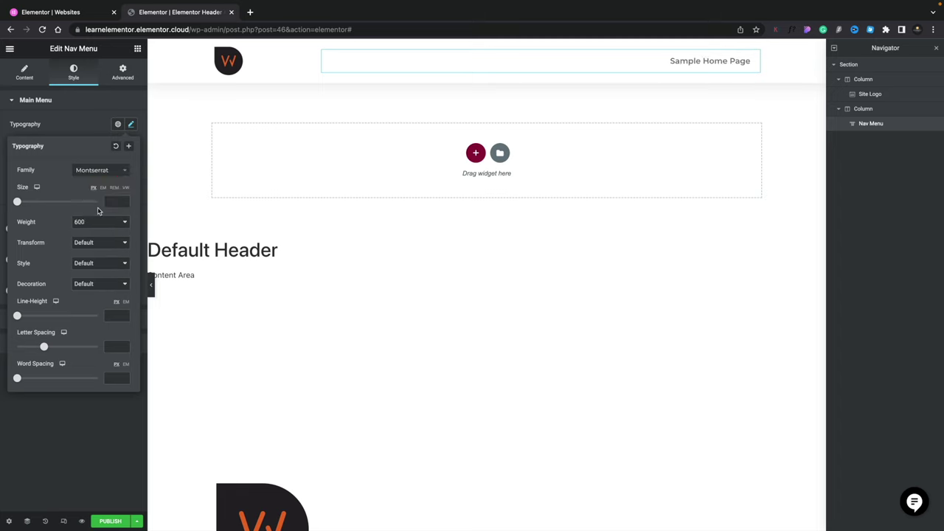
click(115, 202)
text(18)
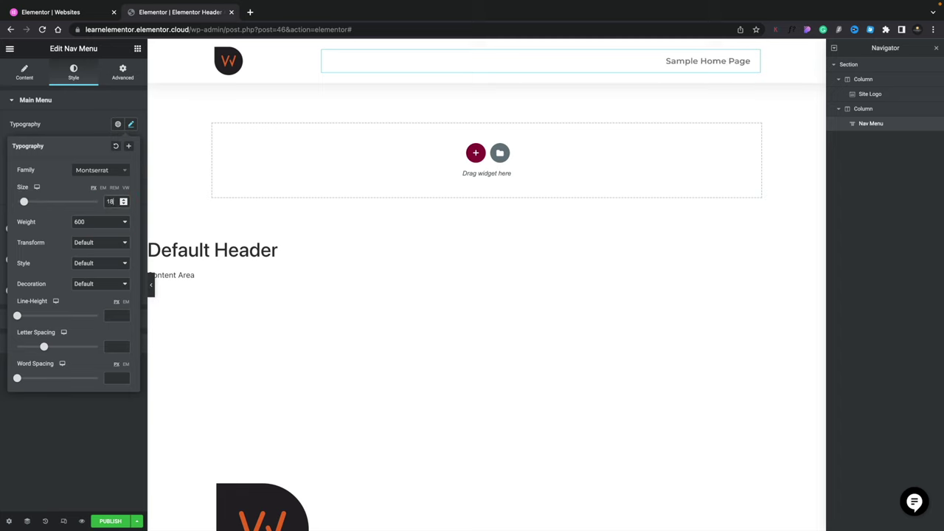
Set the nav menu text's transform to Uppercase and its weight to 300, keeping the default style and decoration.
click(101, 242)
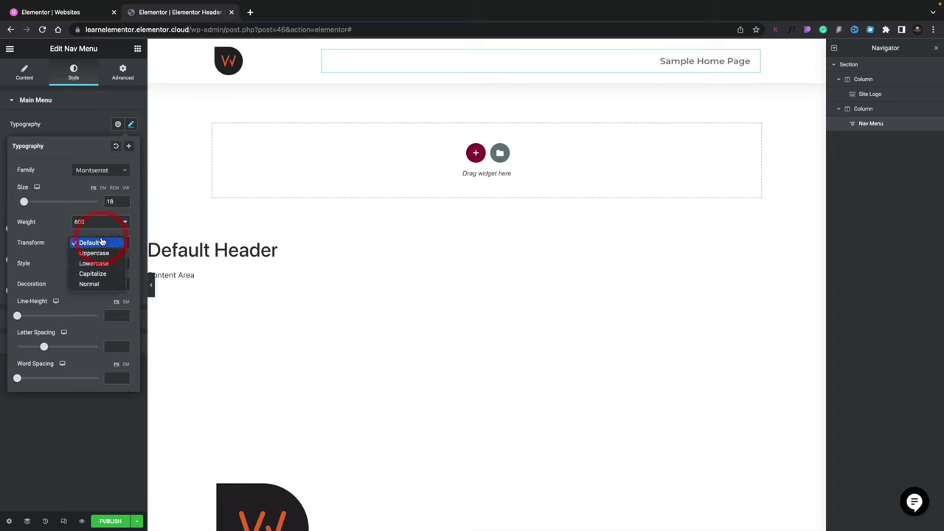
click(98, 254)
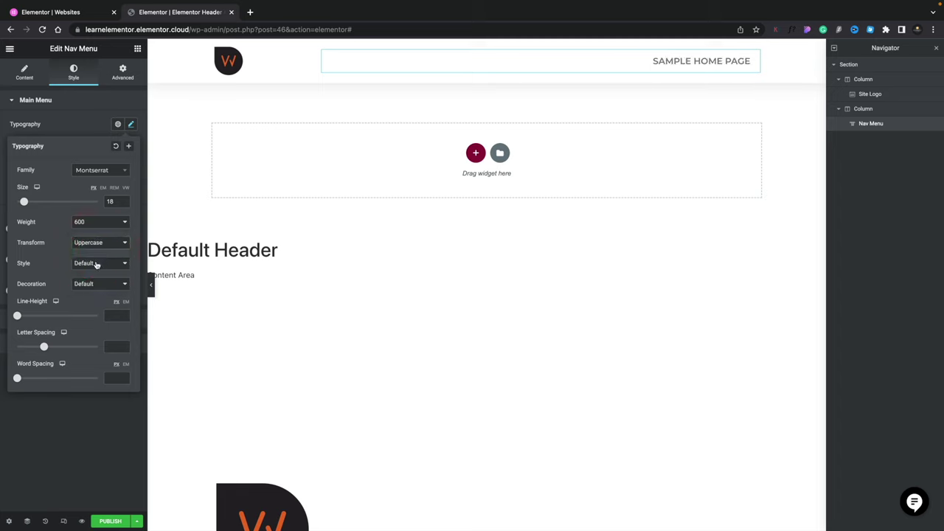
click(95, 263)
click(94, 263)
click(95, 284)
click(95, 284)
click(109, 222)
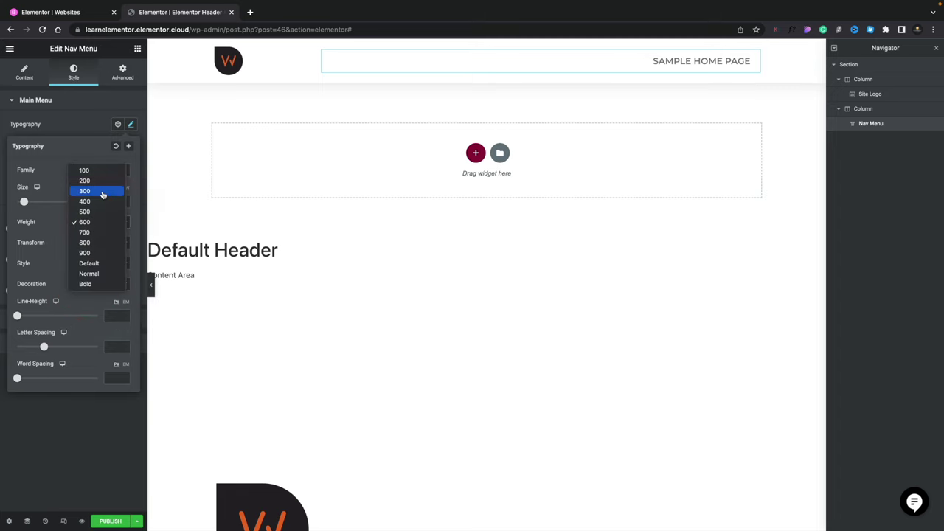
click(103, 196)
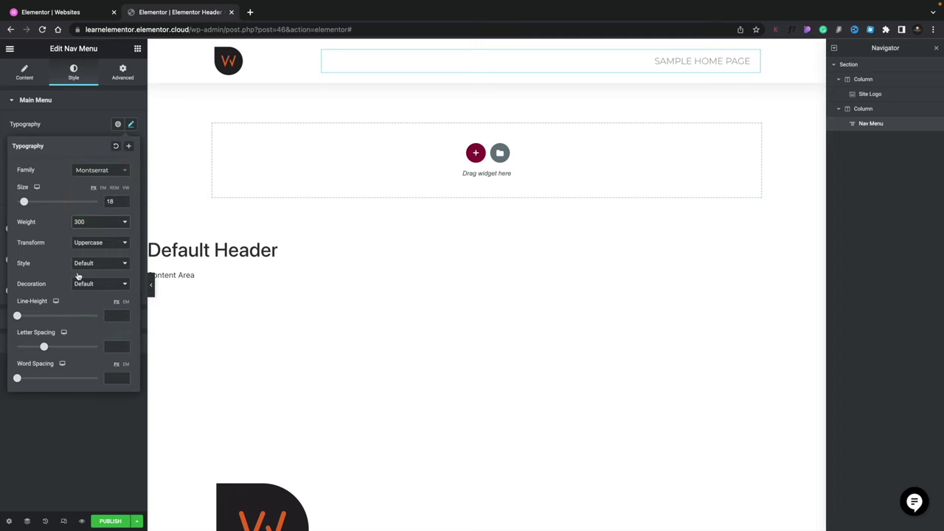
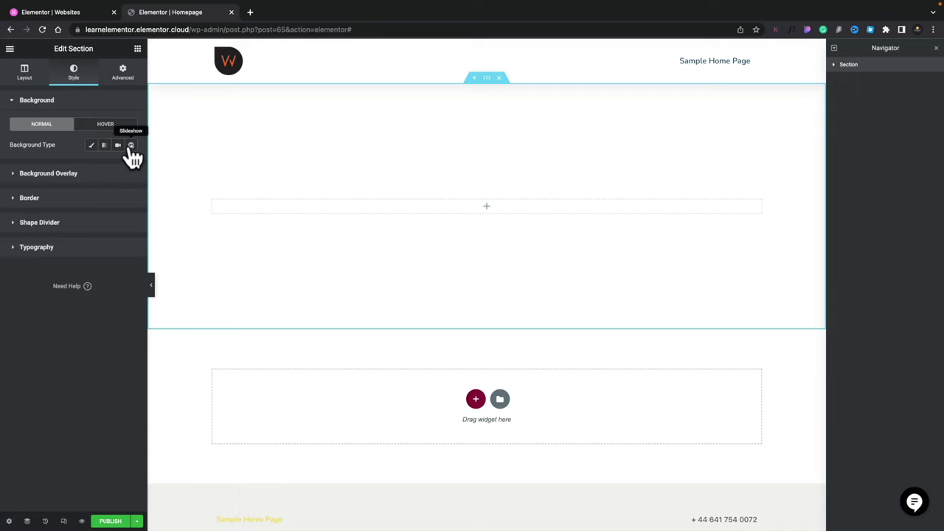
Give the homepage section a classic background using the boat photo blog-000.jpg with the alt text "Hero".
click(90, 146)
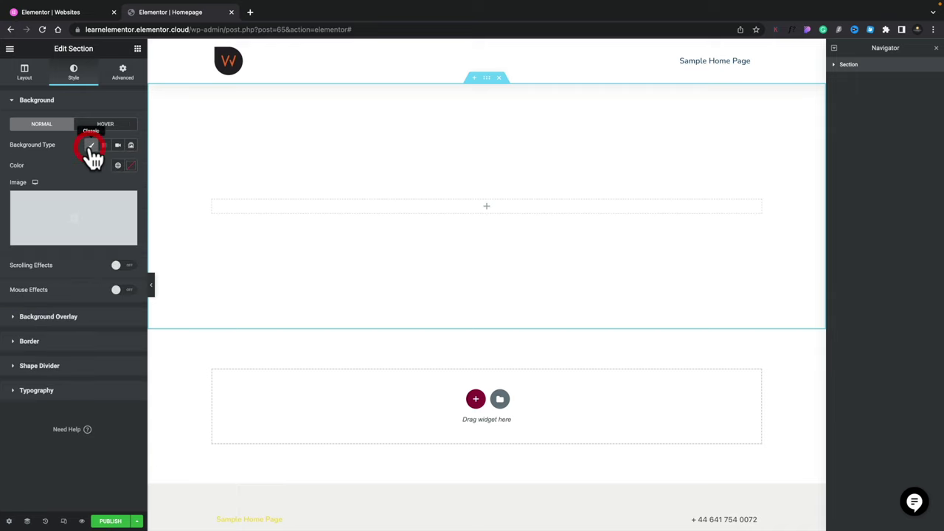
click(72, 213)
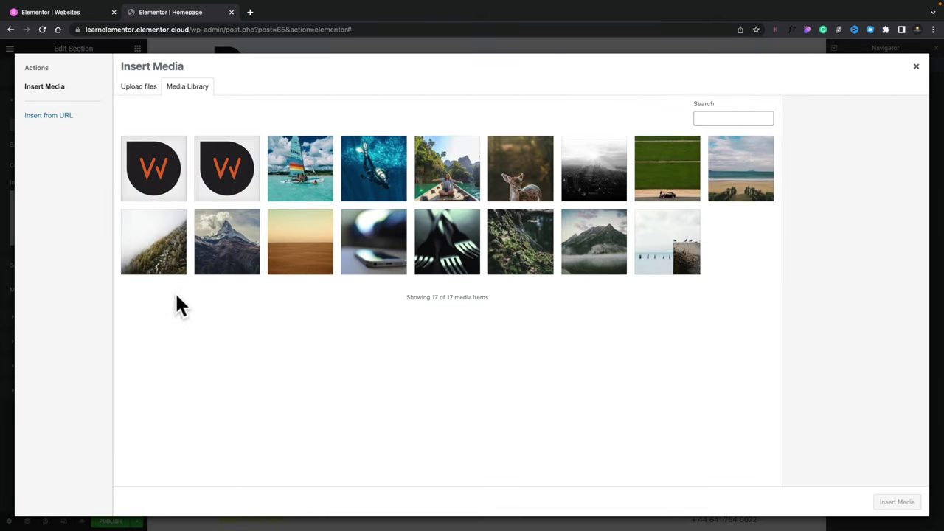
click(446, 178)
click(847, 192)
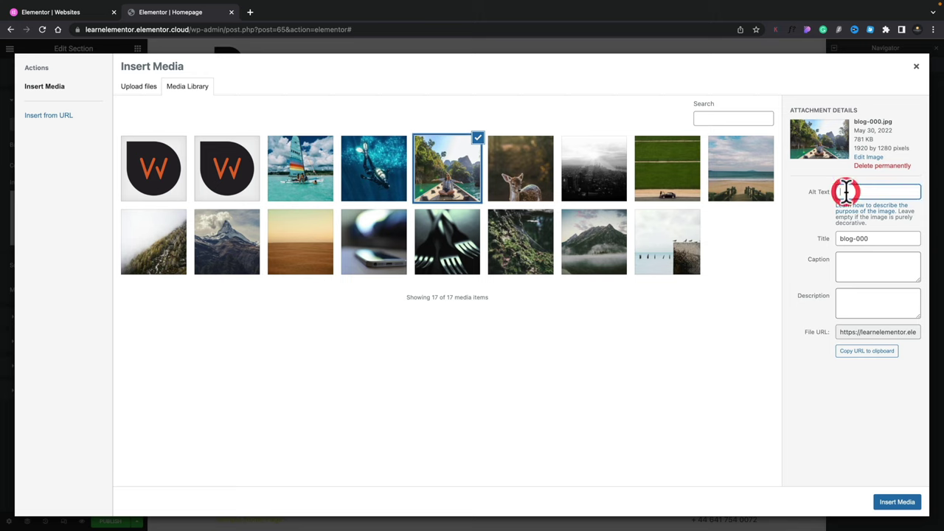
text(Hero)
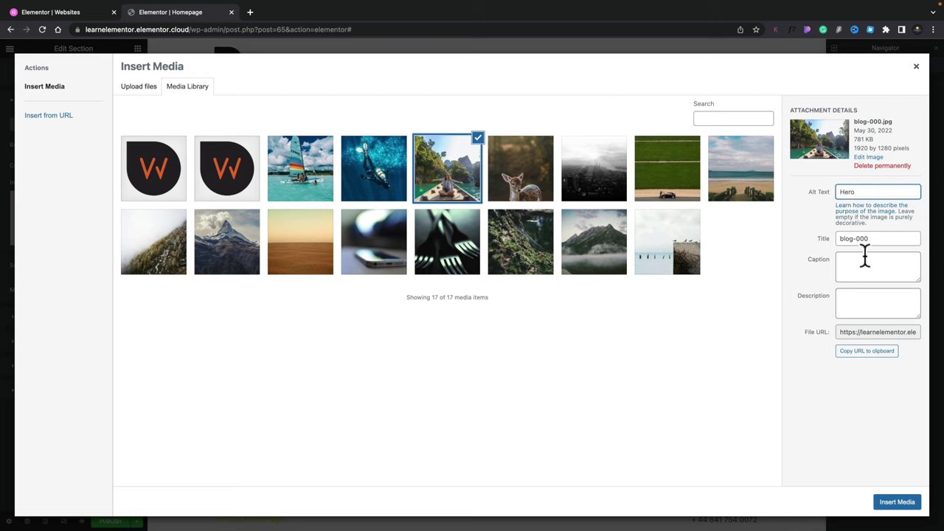
click(868, 264)
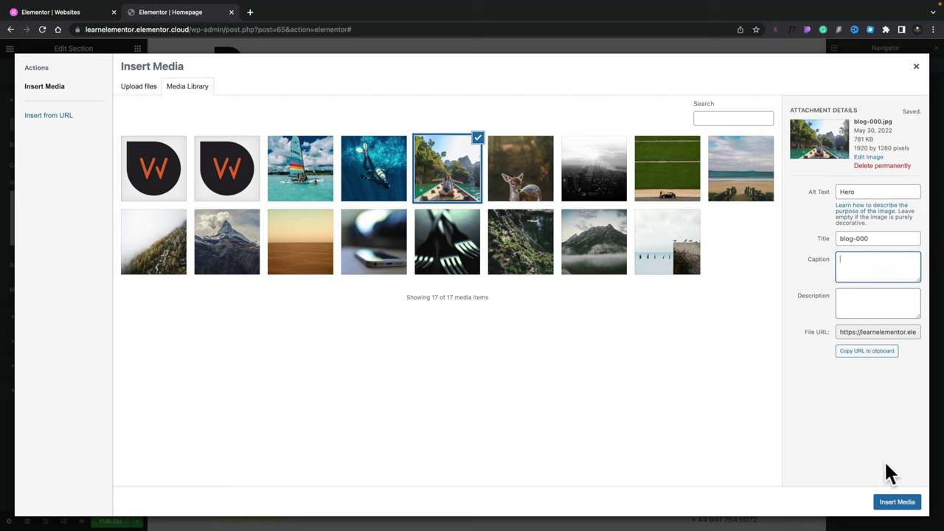
click(892, 505)
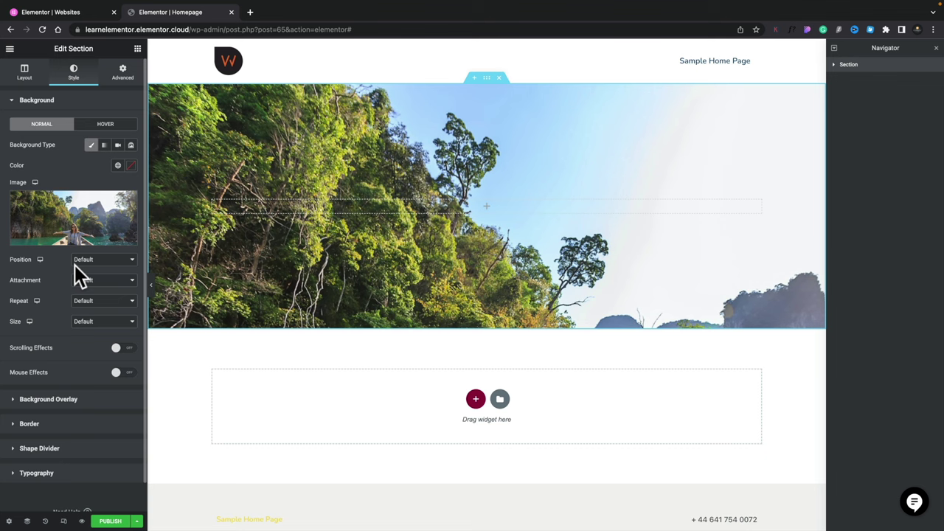
Try the Center Center position for the section's background image, and settle on Bottom Center.
click(103, 262)
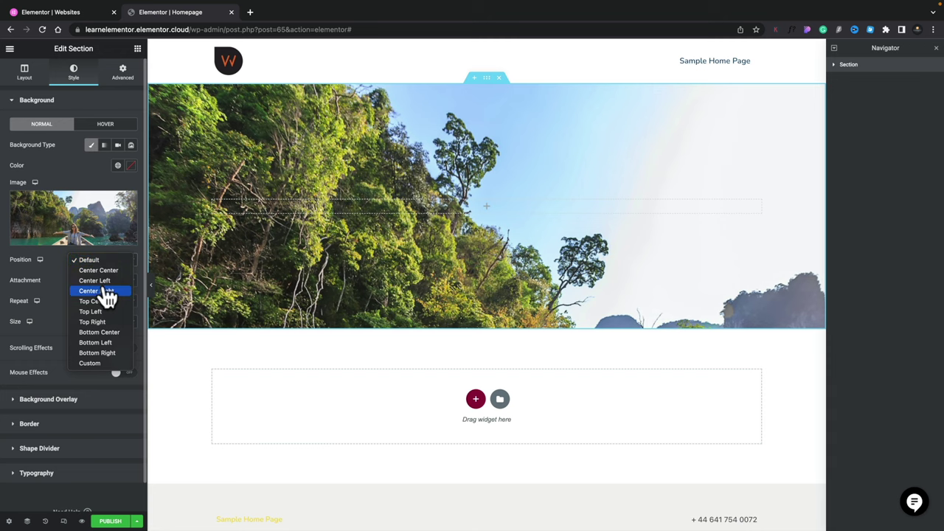
click(103, 273)
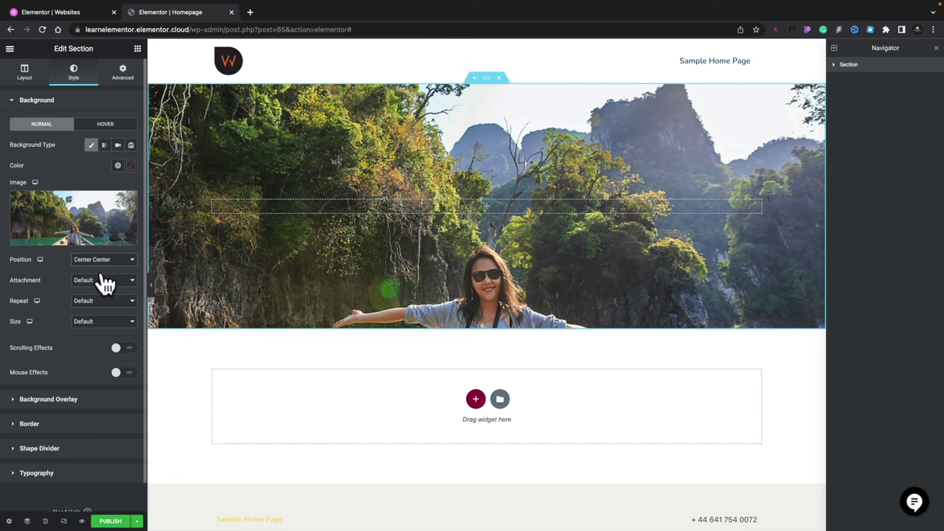
click(103, 259)
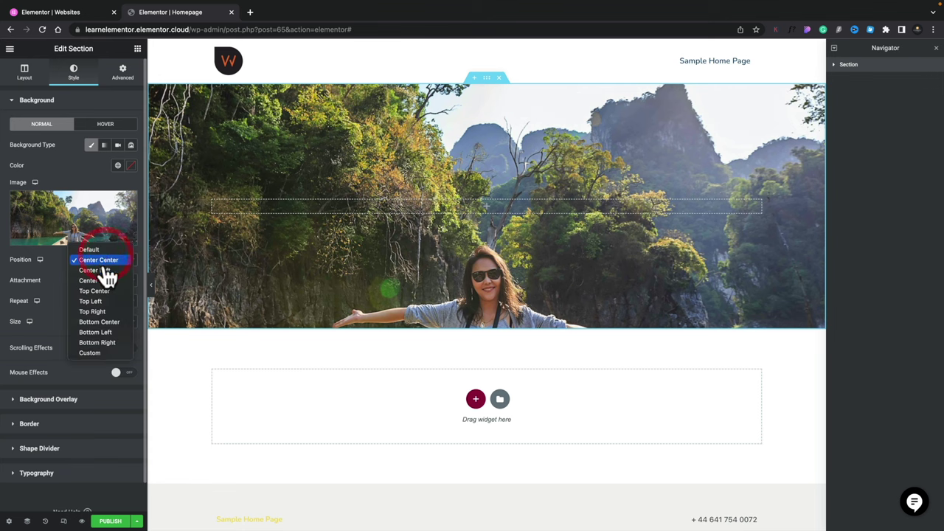
click(103, 322)
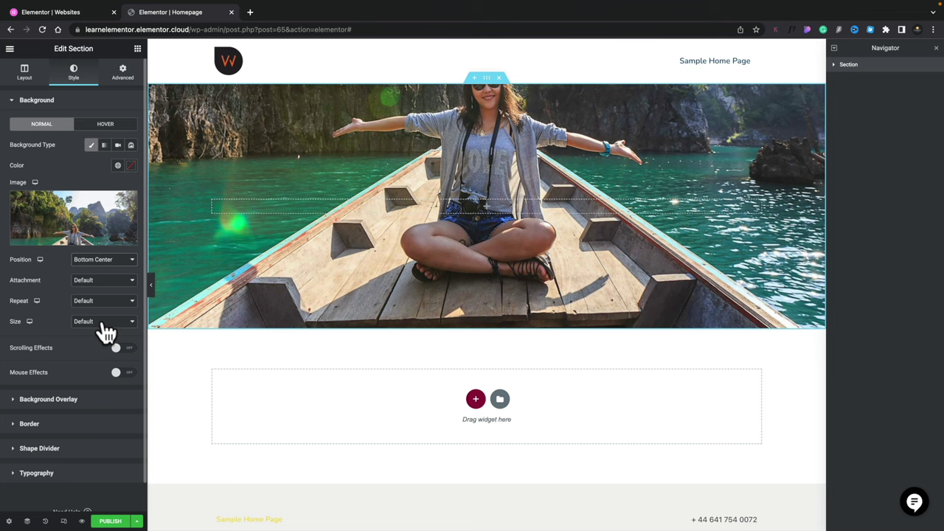
Try the Fixed attachment for the background image, and settle on Scroll.
click(99, 283)
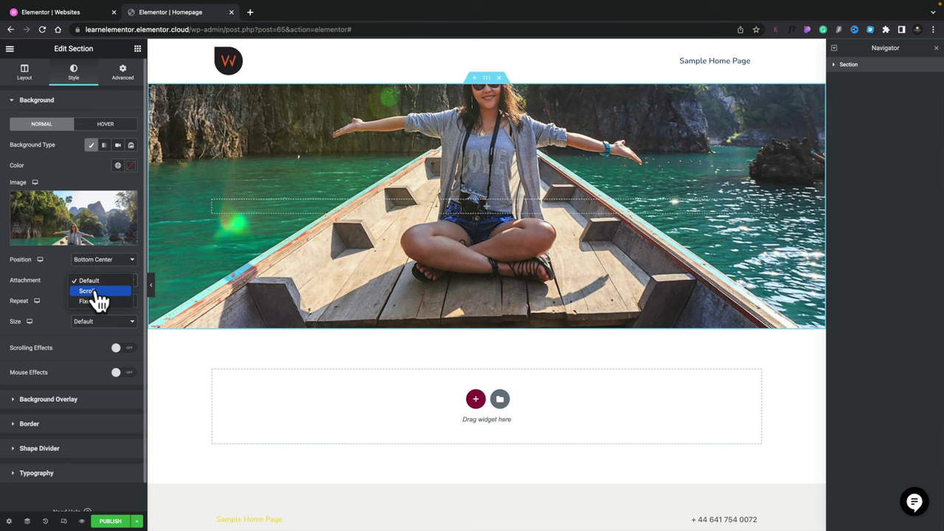
click(90, 301)
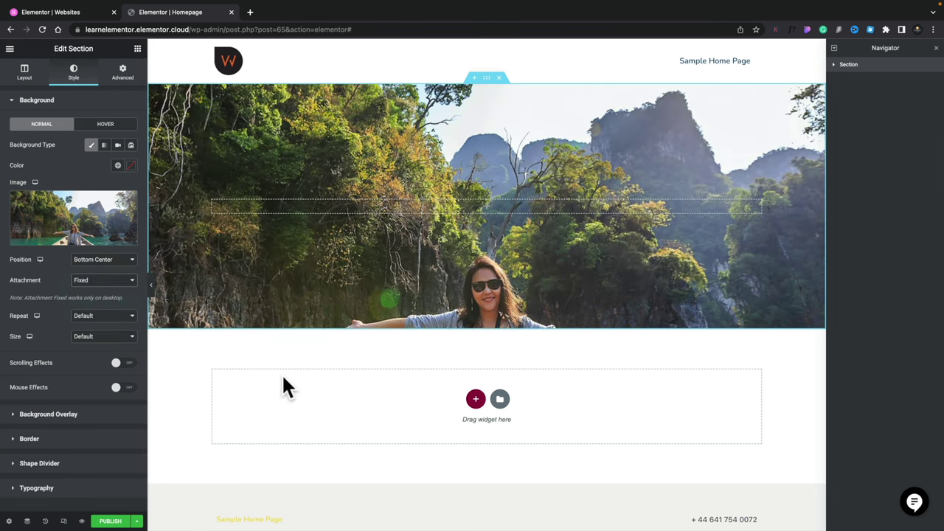
scroll(282, 388, down, 2)
scroll(282, 388, up, 2)
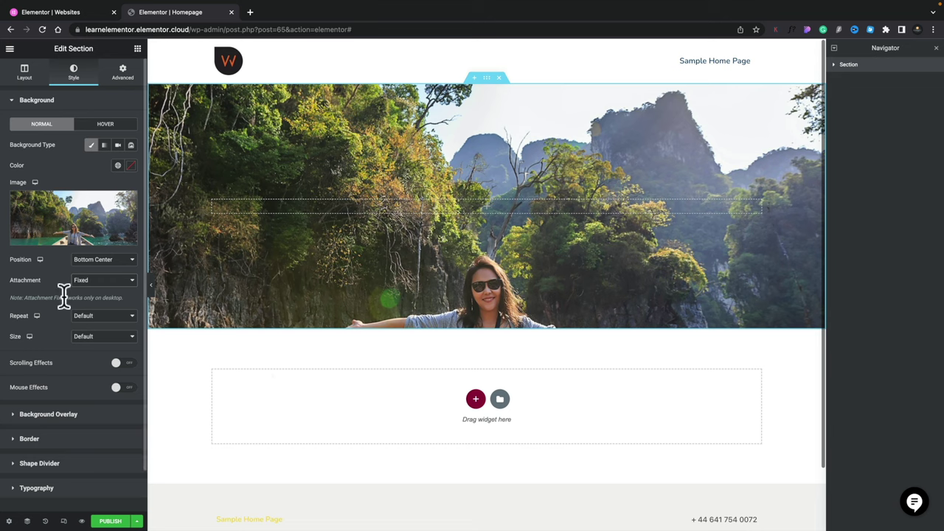
click(106, 281)
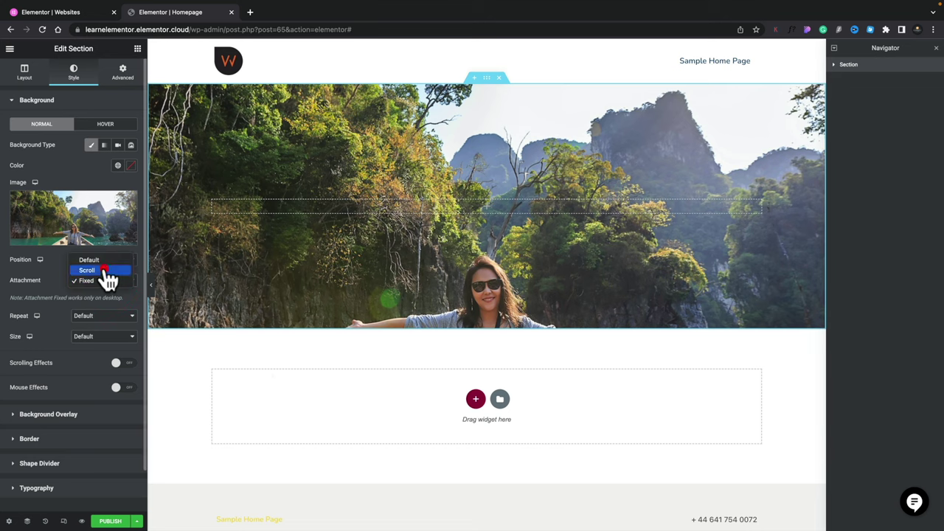
click(108, 271)
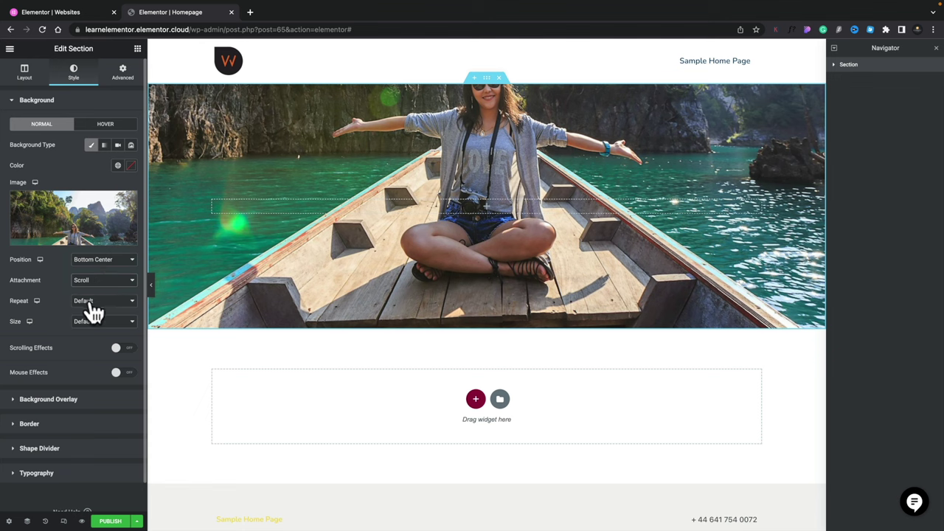
Set the background image's repeat to No-repeat and its size to Cover.
click(90, 303)
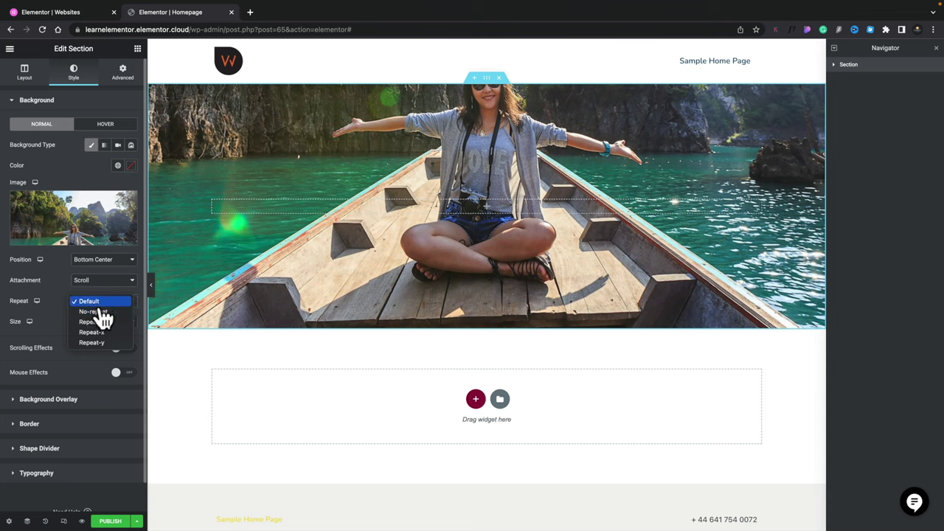
click(100, 306)
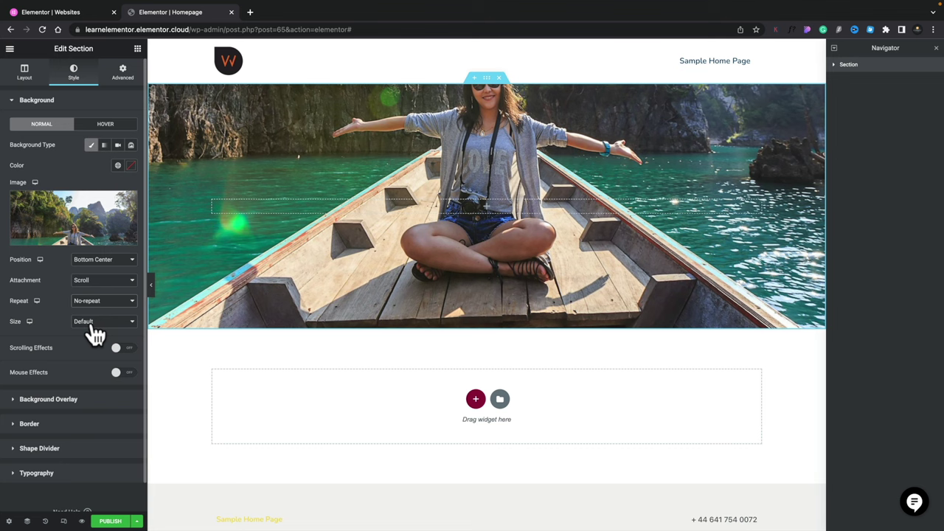
click(94, 324)
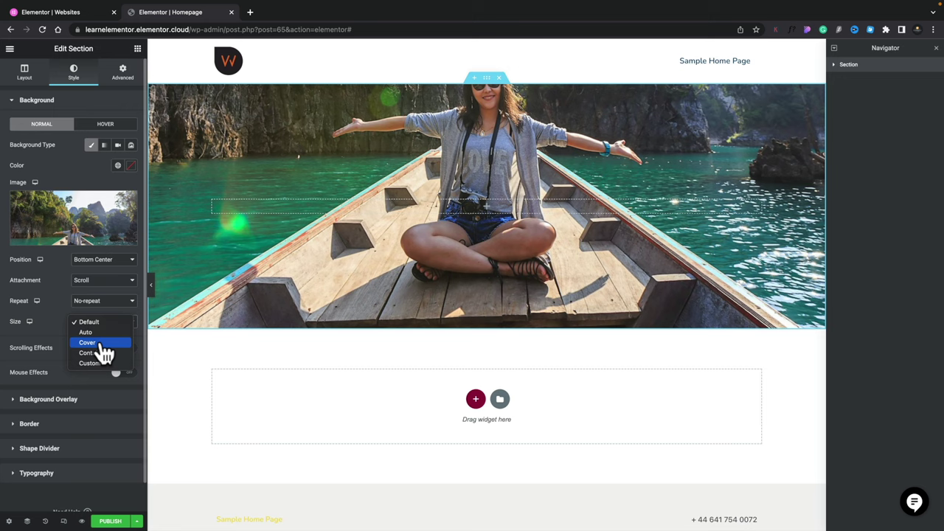
click(87, 342)
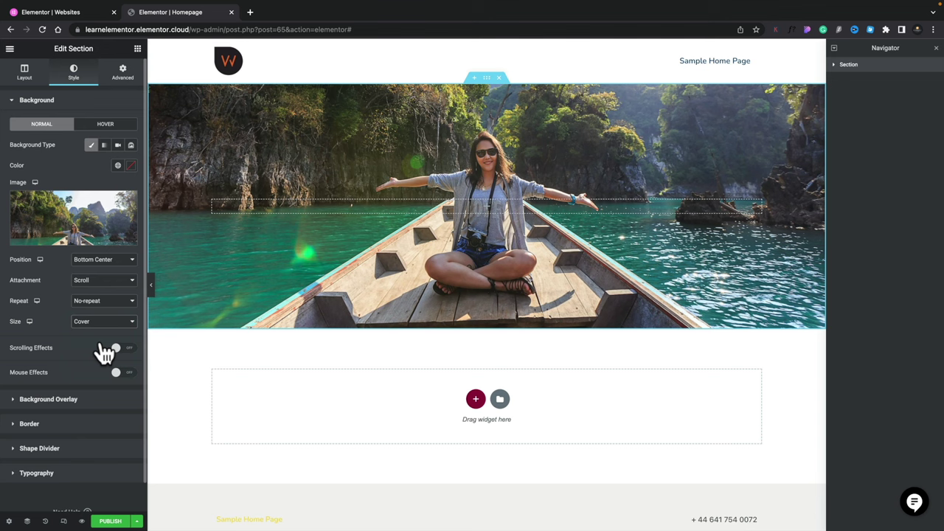
Try the Contain and Custom sizes for the background image, and return to Cover.
click(118, 323)
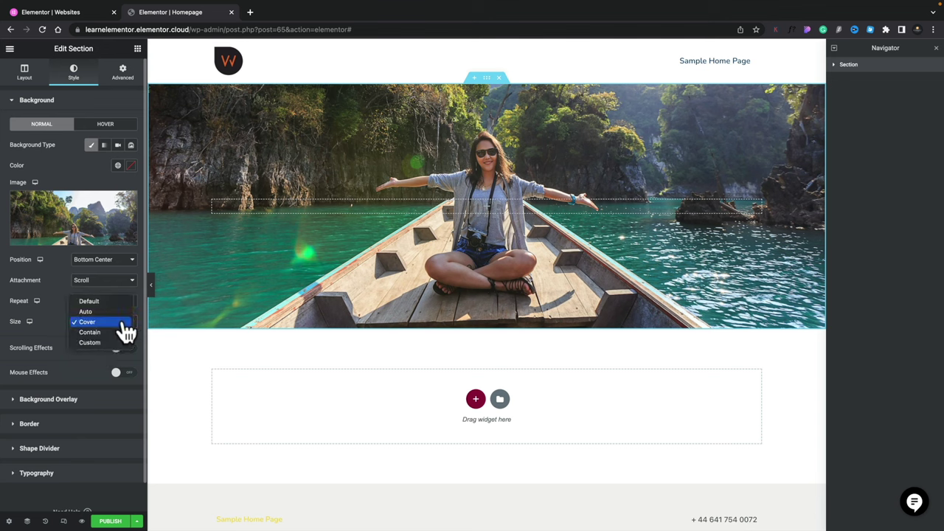
click(107, 333)
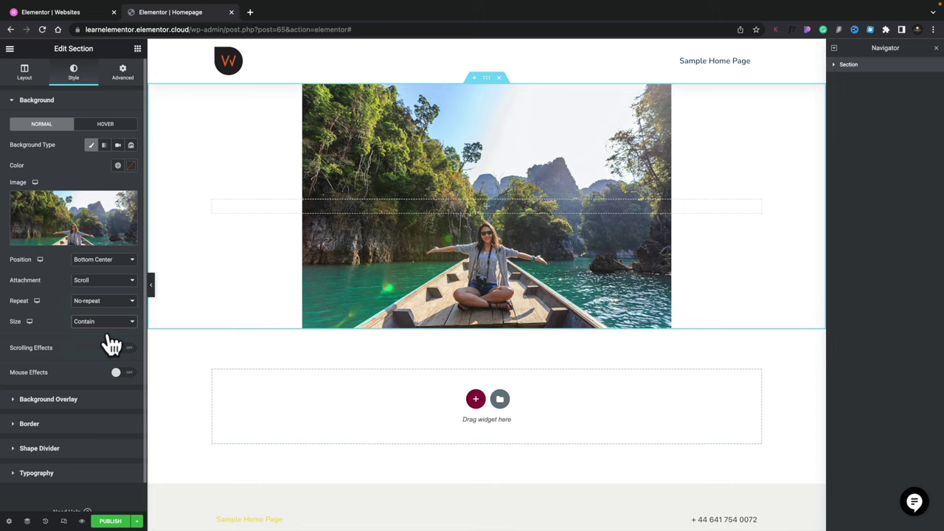
click(85, 323)
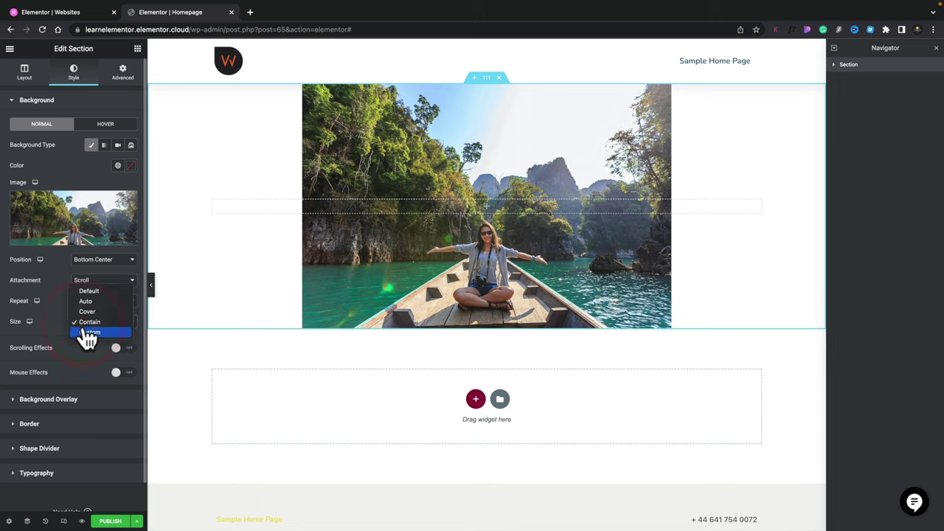
click(89, 333)
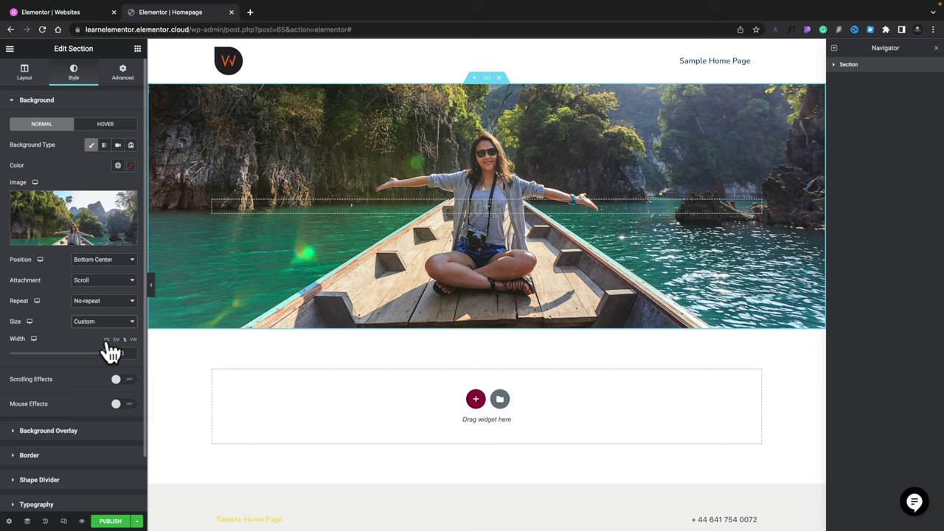
click(104, 323)
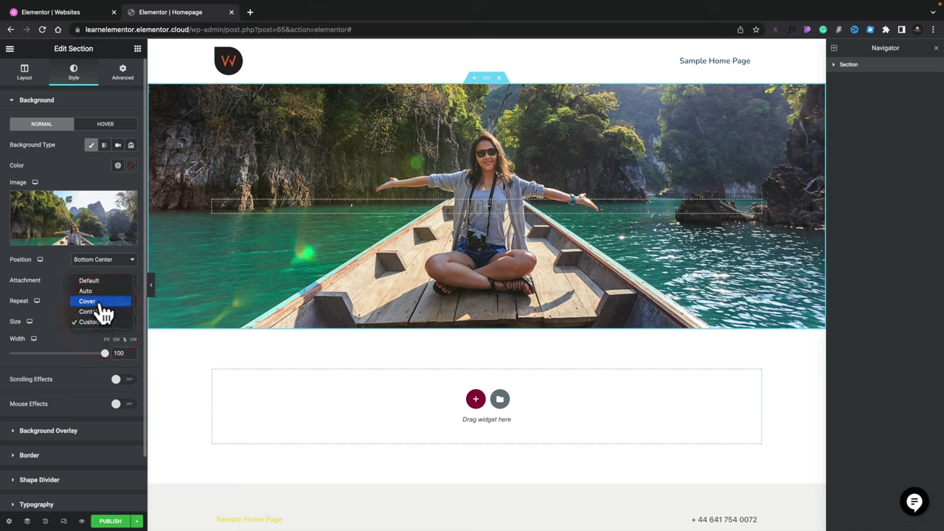
click(103, 308)
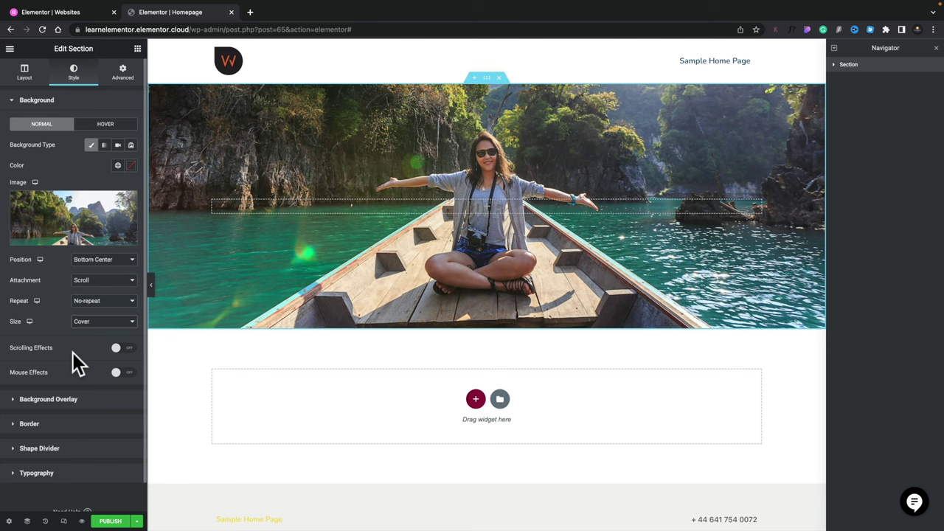
Give the section a classic background overlay in the Global Black color.
click(62, 401)
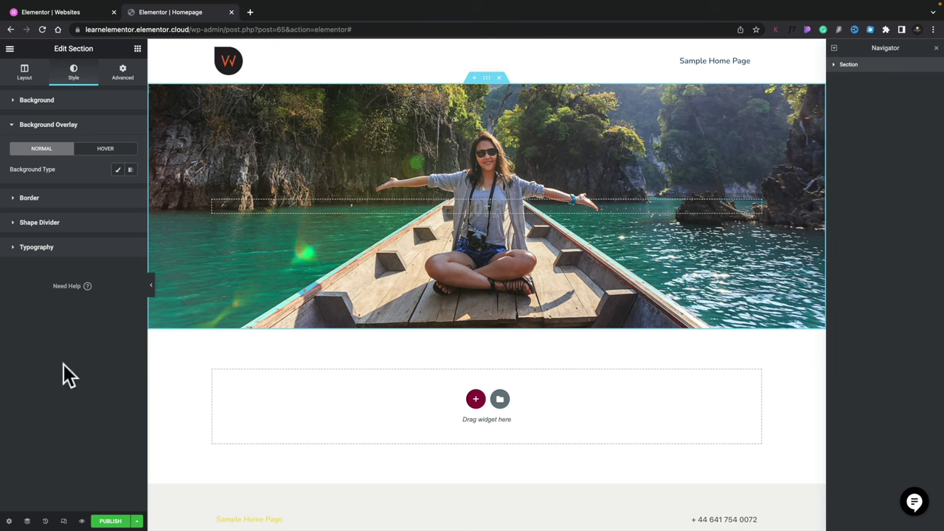
click(117, 170)
mouse_move(51, 245)
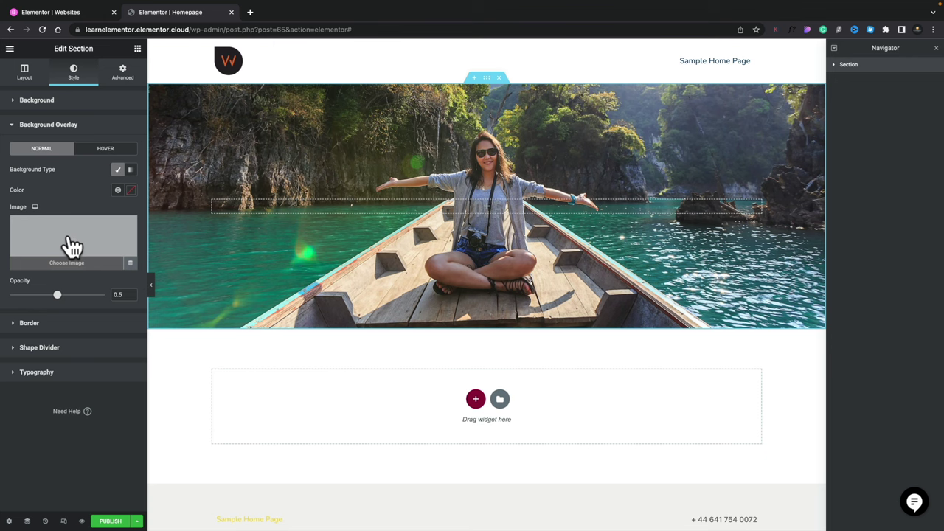
click(118, 191)
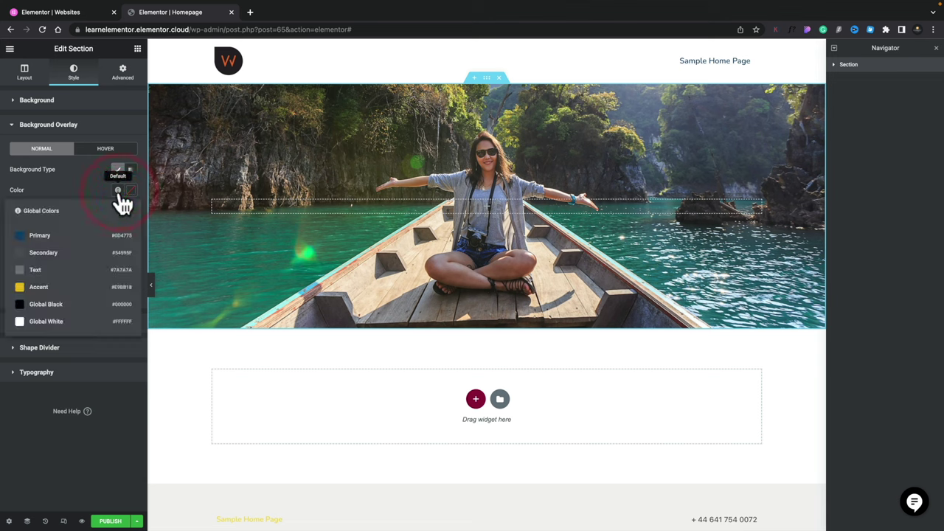
click(48, 304)
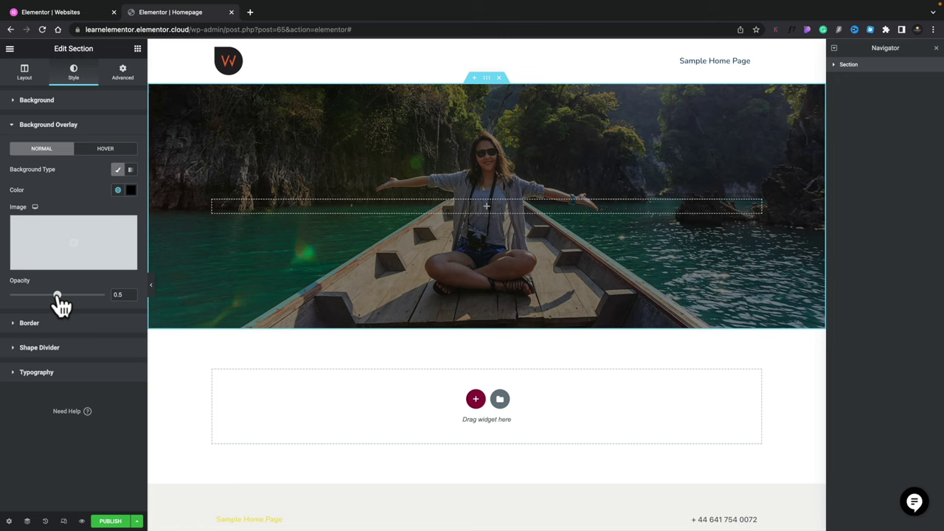
Try lighter and darker opacities for the background overlay, and settle on 0.4.
drag(57, 296, 21, 296)
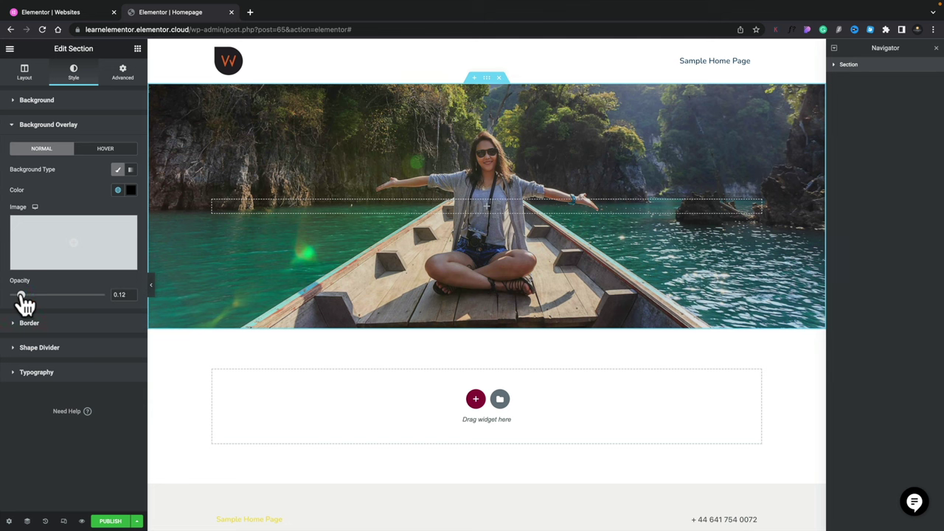
drag(23, 296, 77, 296)
drag(73, 296, 47, 295)
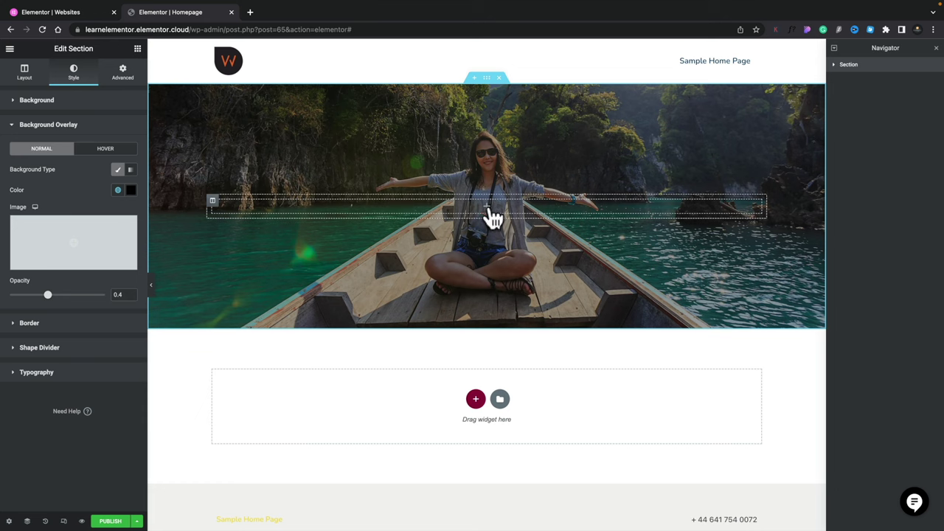
Add a heading widget to the hero section's column, center it and set its HTML tag to H1.
click(488, 210)
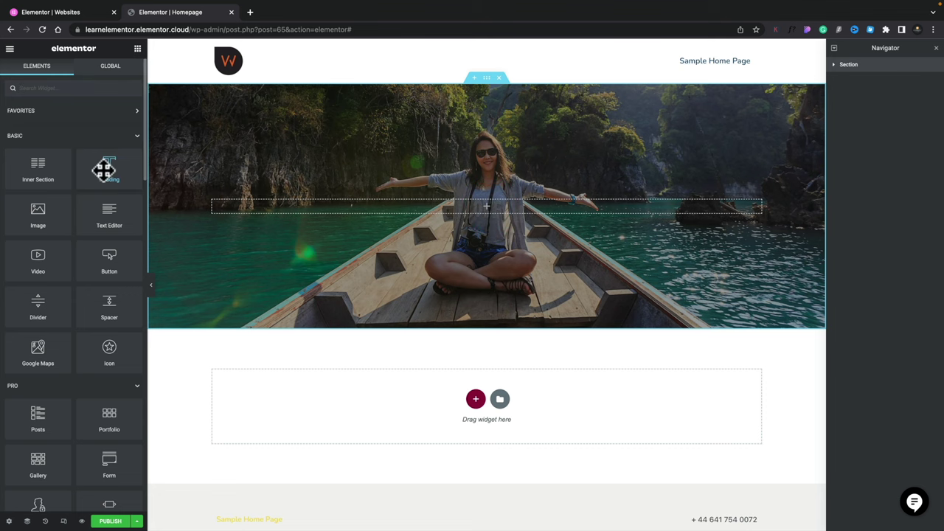
drag(103, 170, 327, 210)
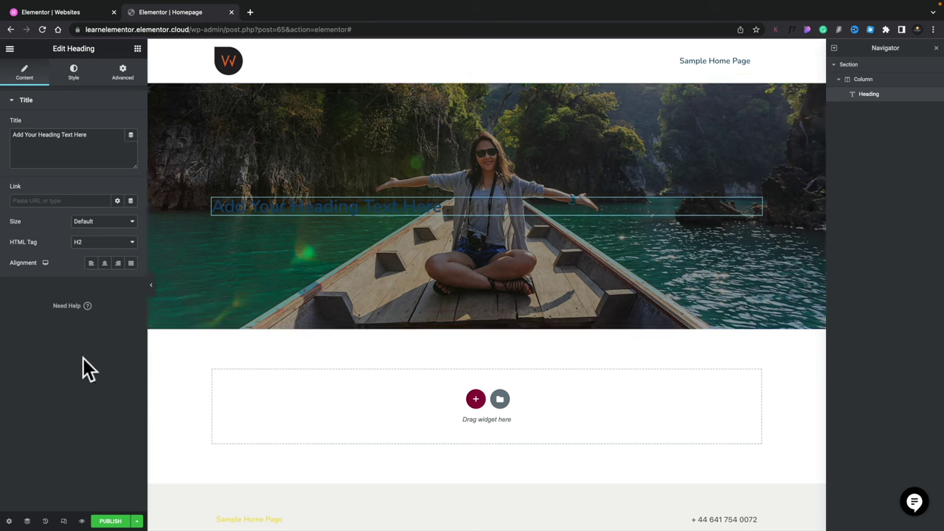
click(104, 263)
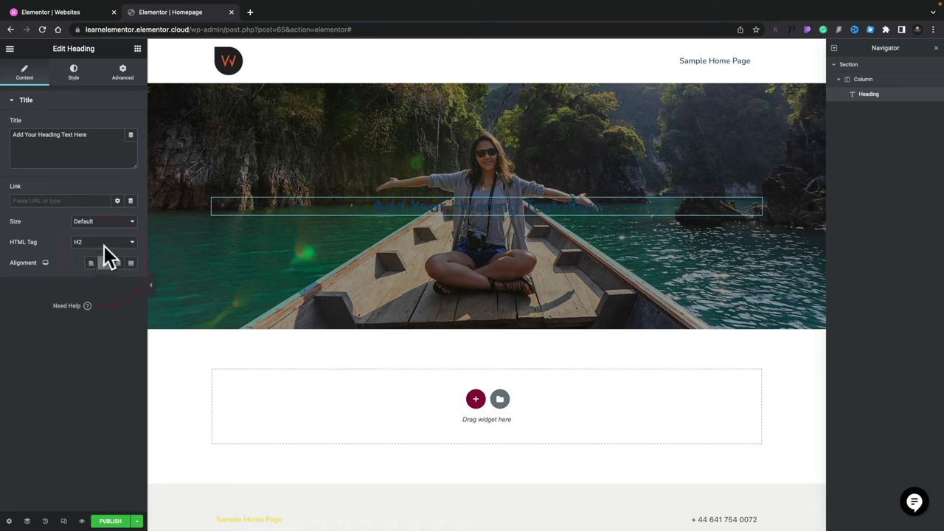
click(105, 246)
click(97, 235)
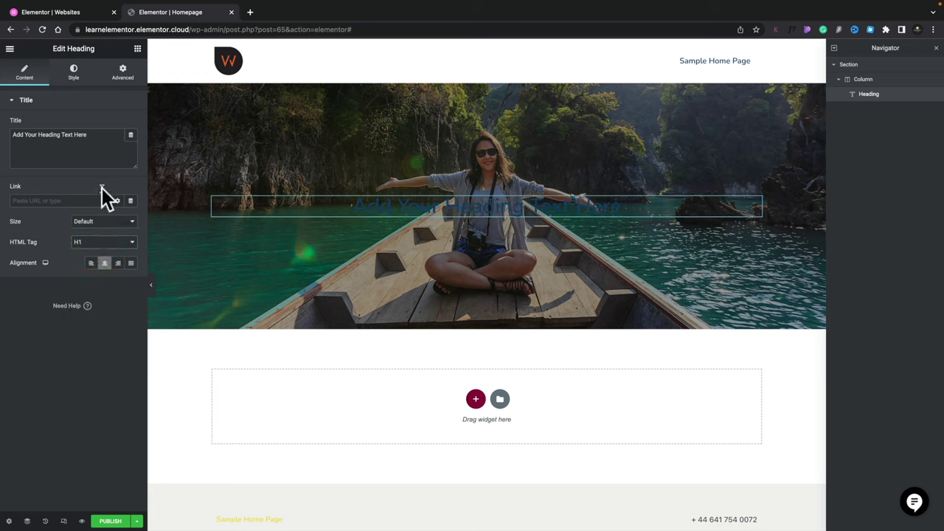
Change the heading's title to "Travel Blog" and its text color to Global White.
drag(93, 134, 7, 135)
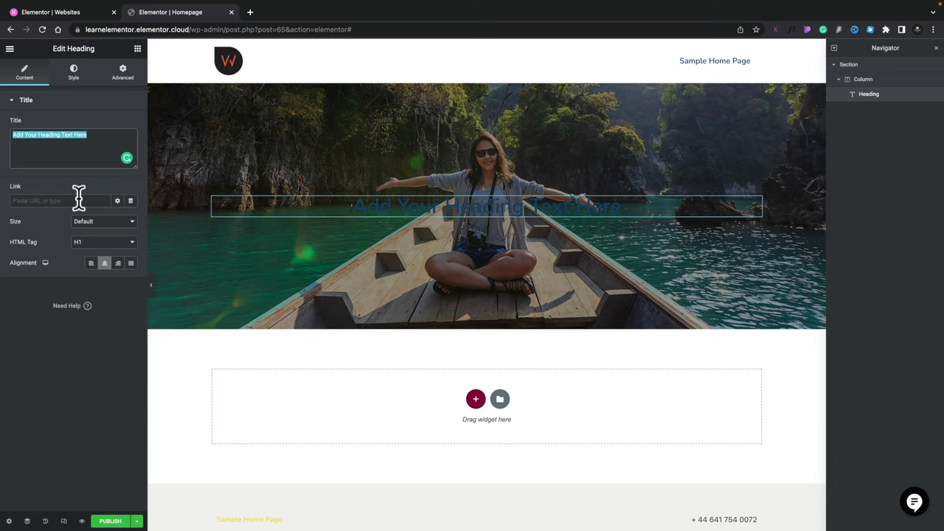
text(Travelling)
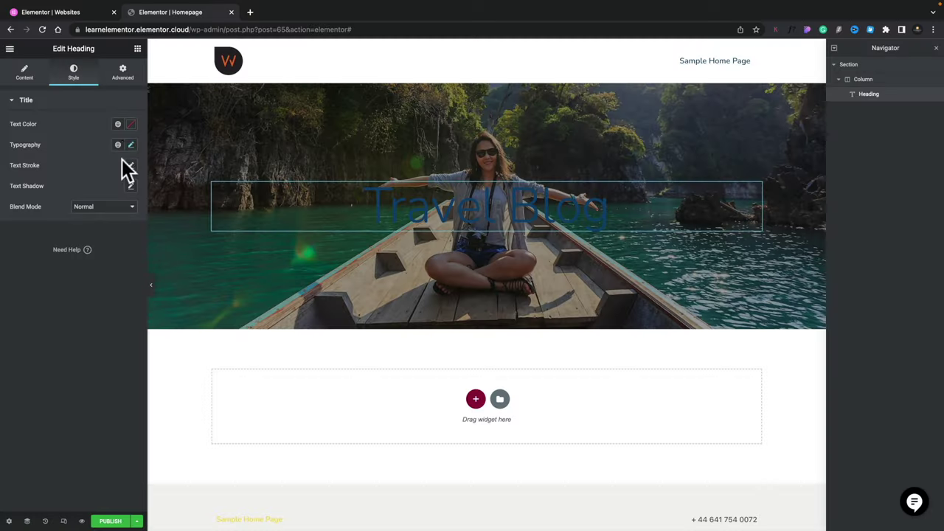
click(118, 124)
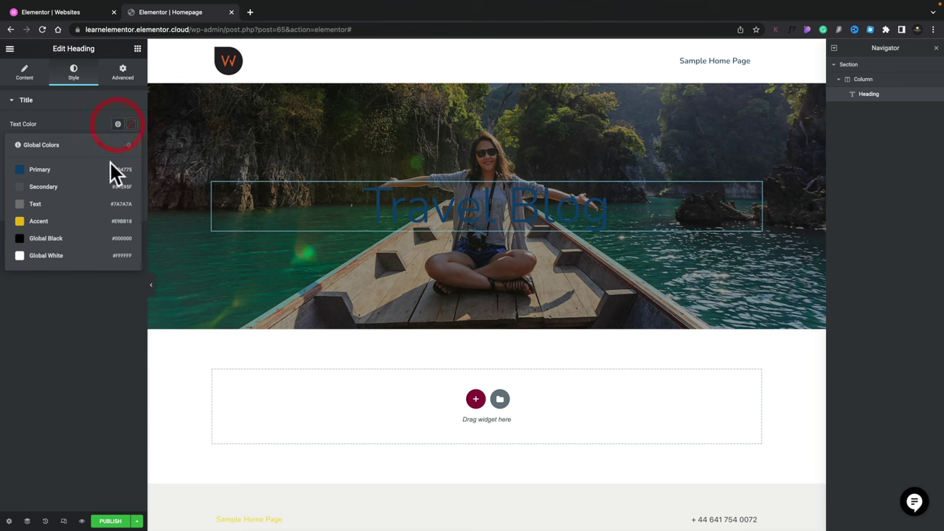
click(54, 255)
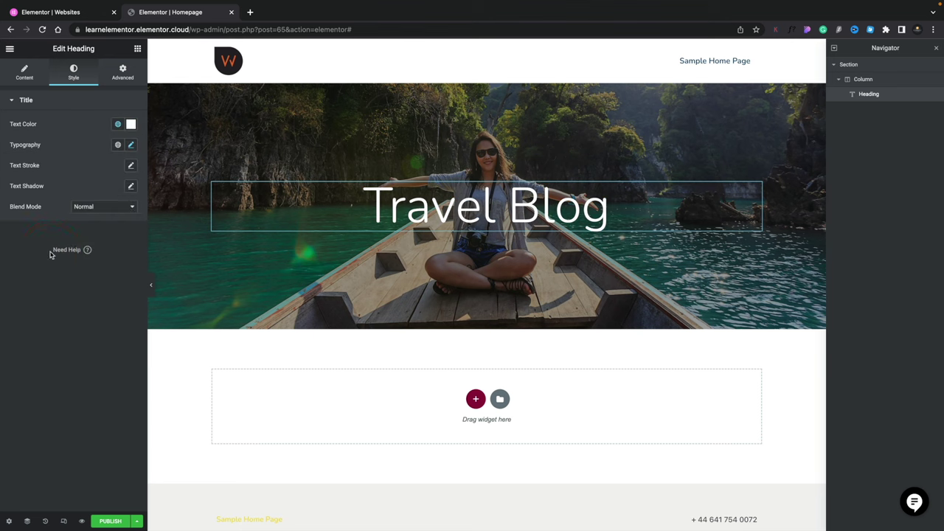
Set the heading's font family to Playfair Display.
click(131, 146)
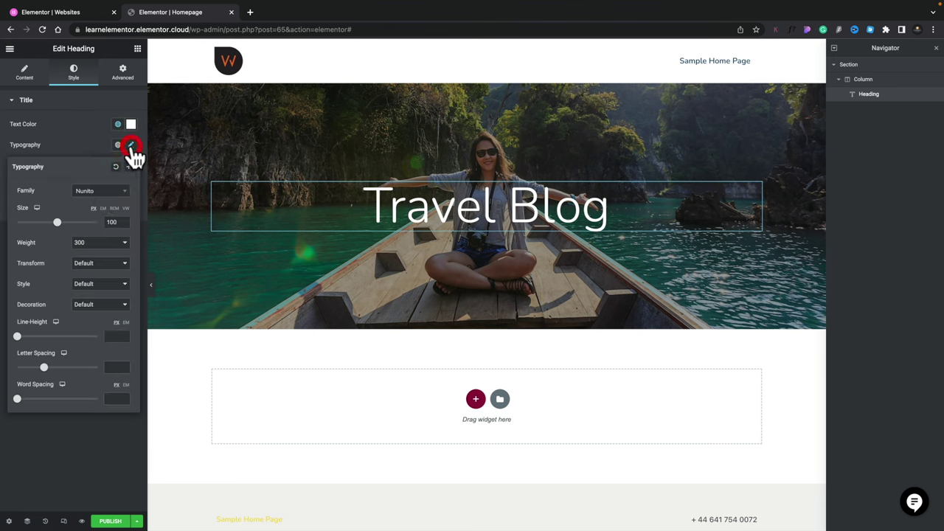
click(106, 193)
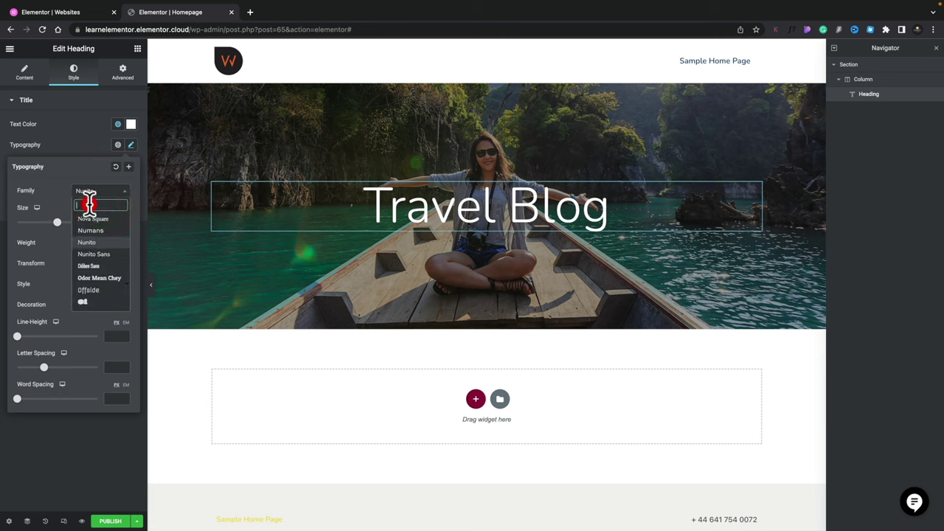
text(play)
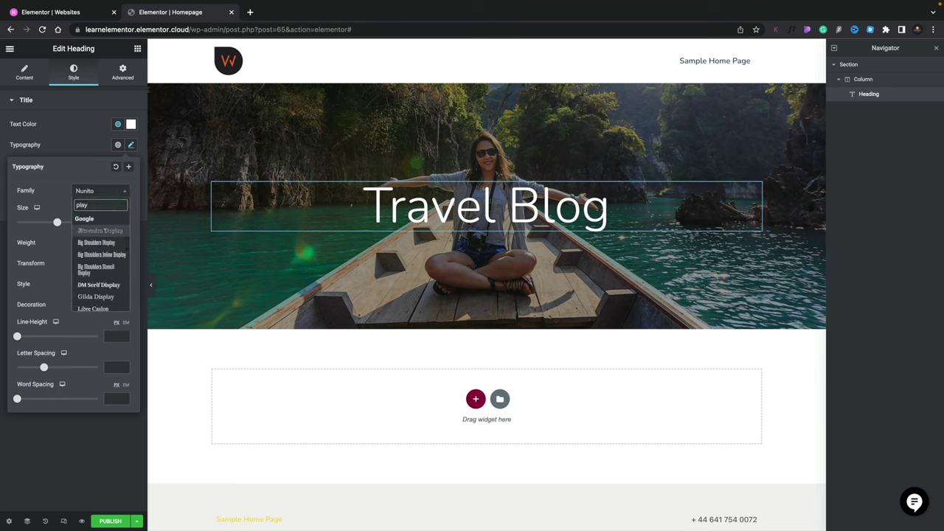
text(fa)
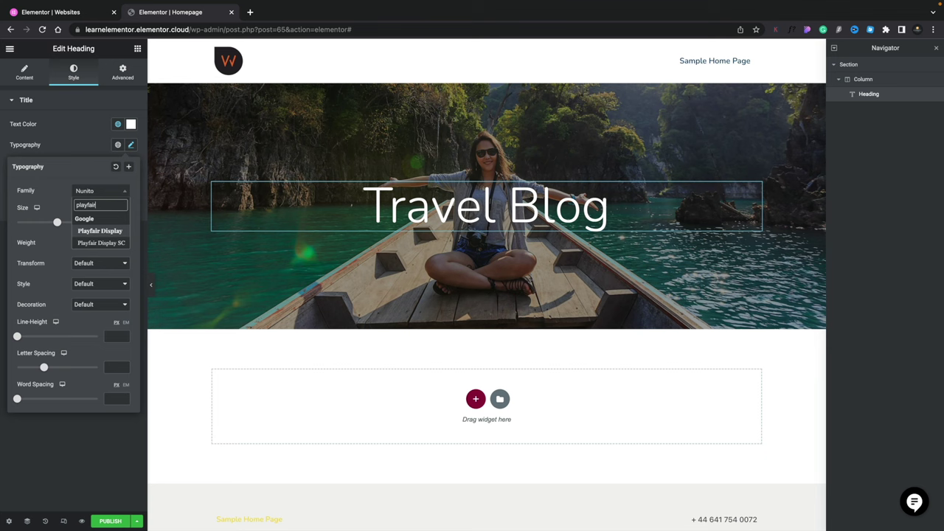
text(ir)
click(103, 232)
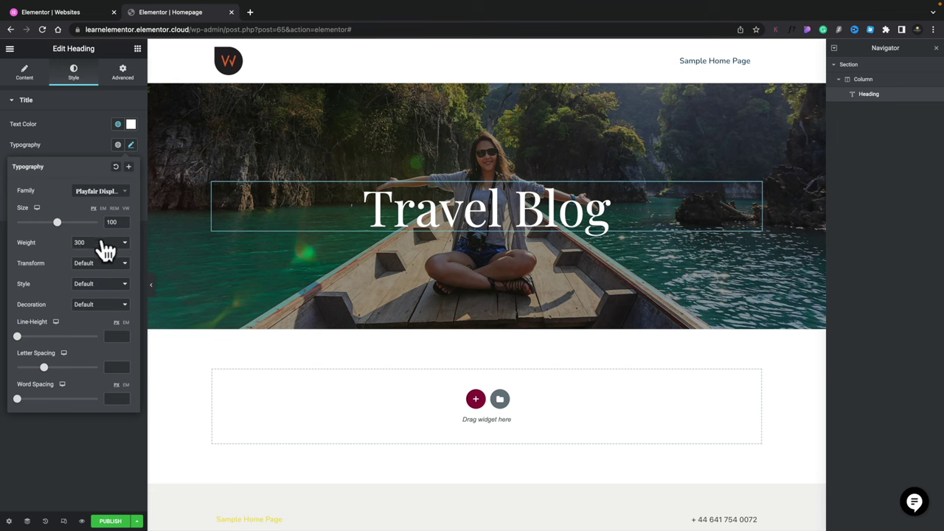
Try font weights 600 and 700 for the heading, and settle on 900.
click(100, 247)
click(95, 274)
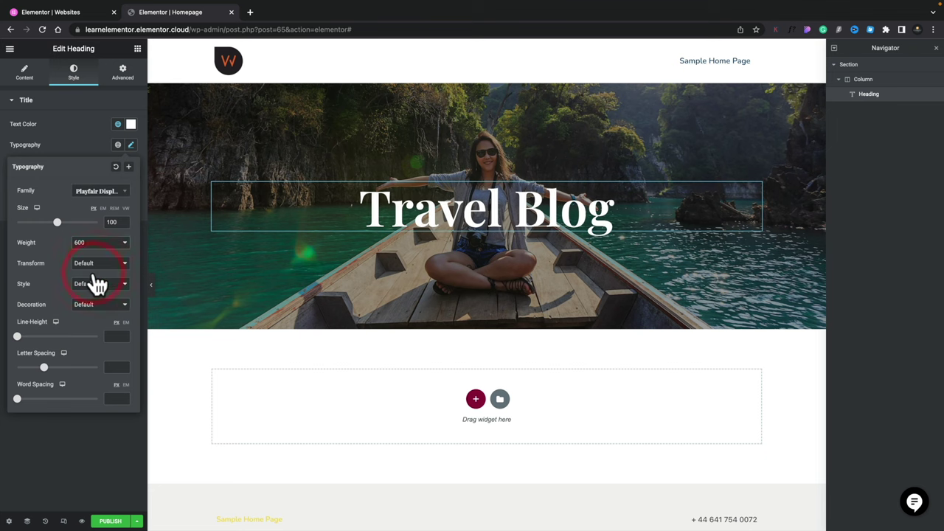
click(104, 248)
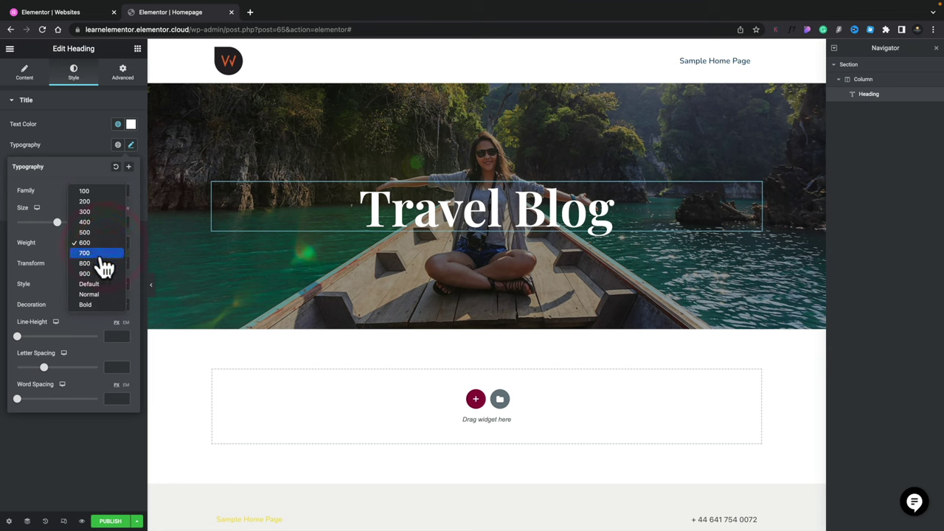
click(102, 259)
click(109, 244)
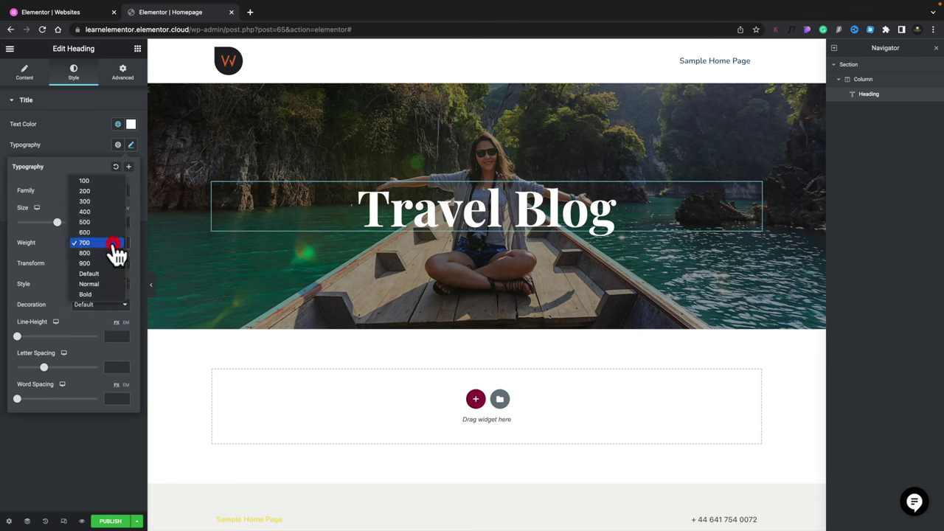
click(104, 265)
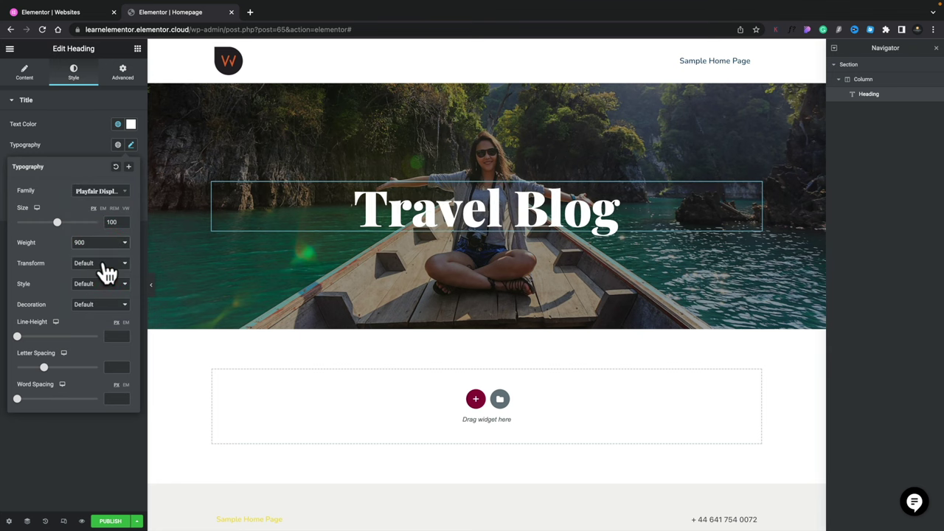
Transform the heading text to uppercase and set its letter spacing to 10 px.
click(95, 272)
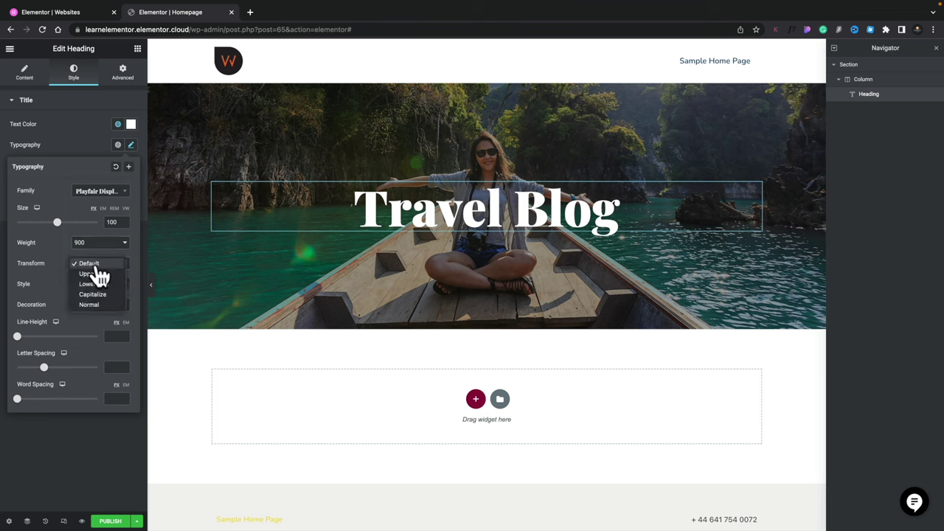
click(96, 274)
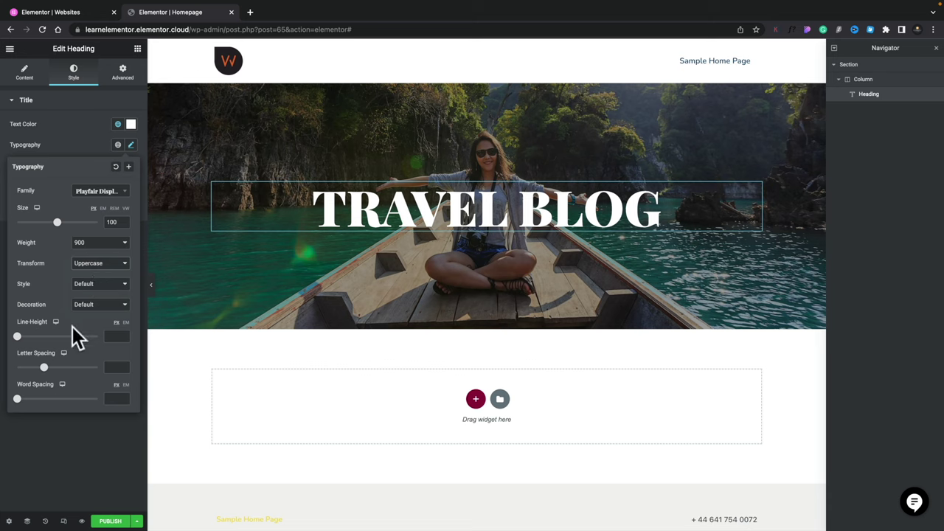
drag(44, 368, 99, 376)
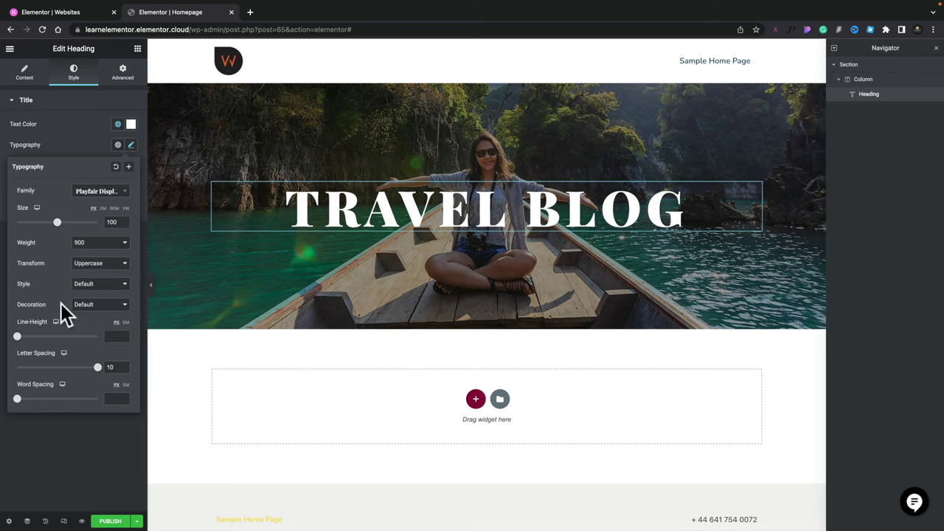
click(82, 147)
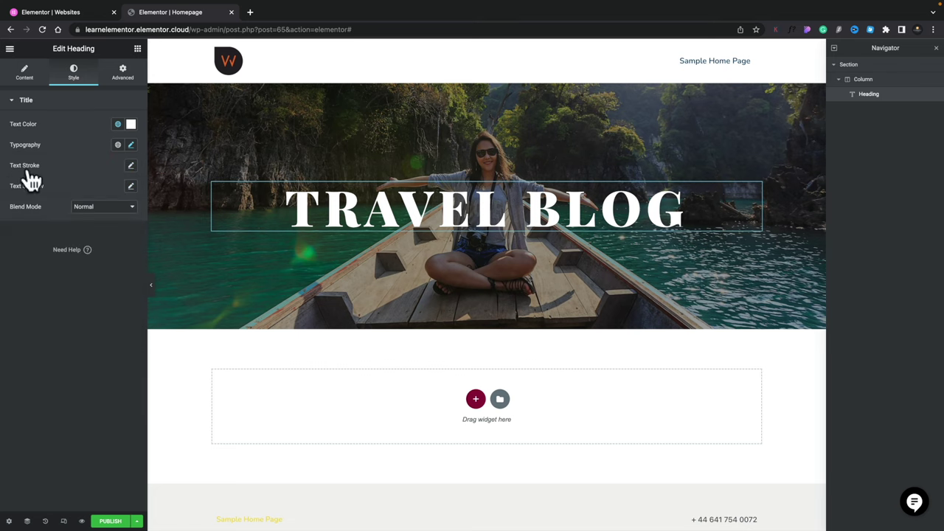
Give the heading a text stroke of 1 px.
click(130, 166)
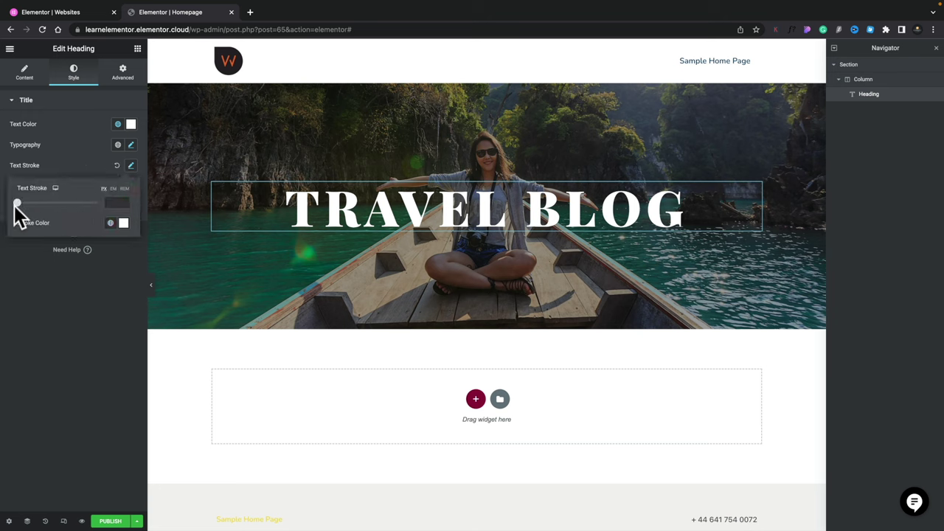
drag(16, 205, 25, 210)
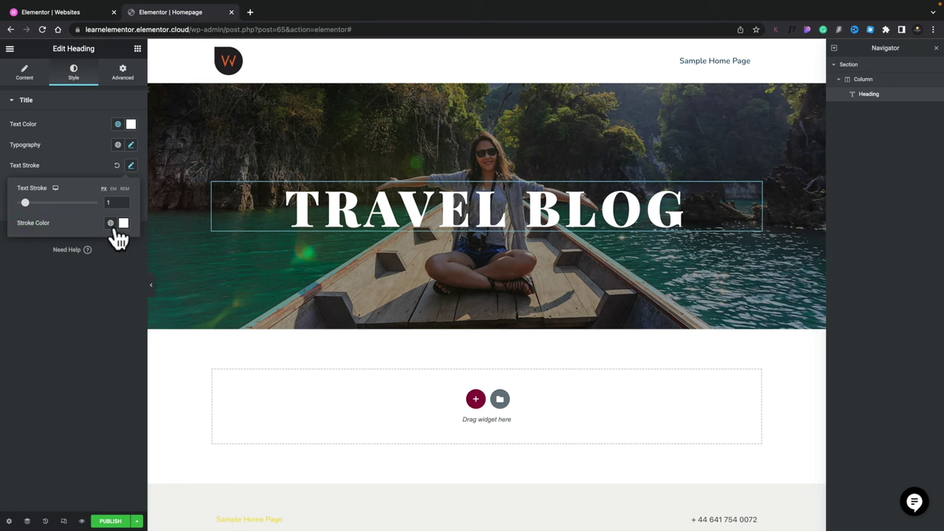
click(76, 165)
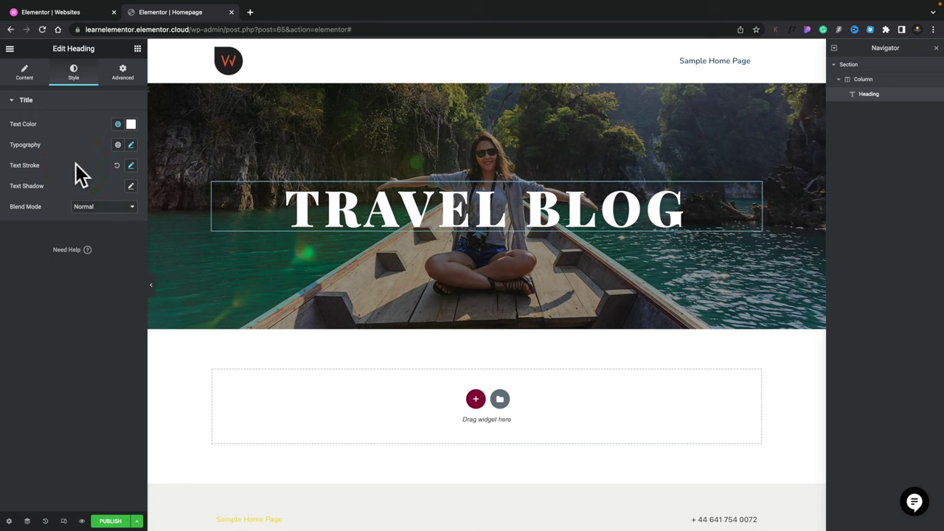
Try a fully transparent white text color, #FFFFFF00, on the heading with a text stroke of 2 px.
click(131, 124)
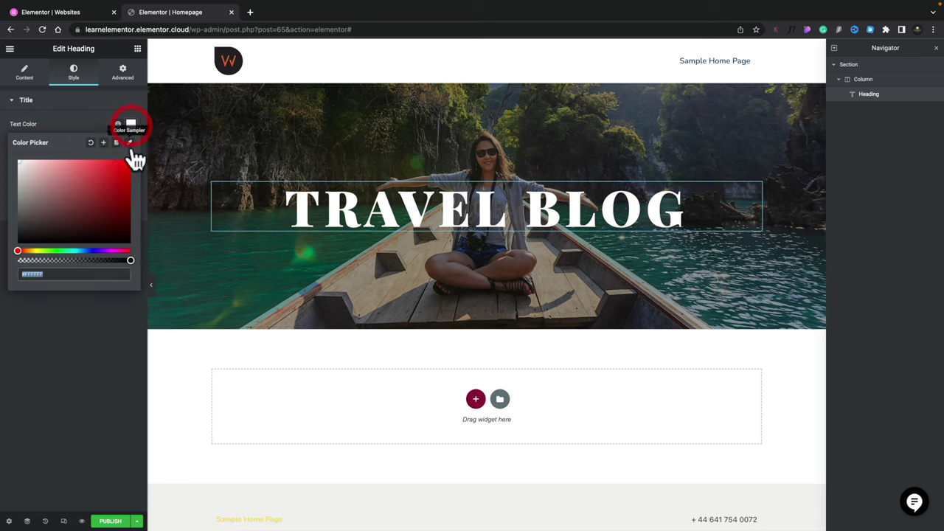
drag(127, 260, 11, 279)
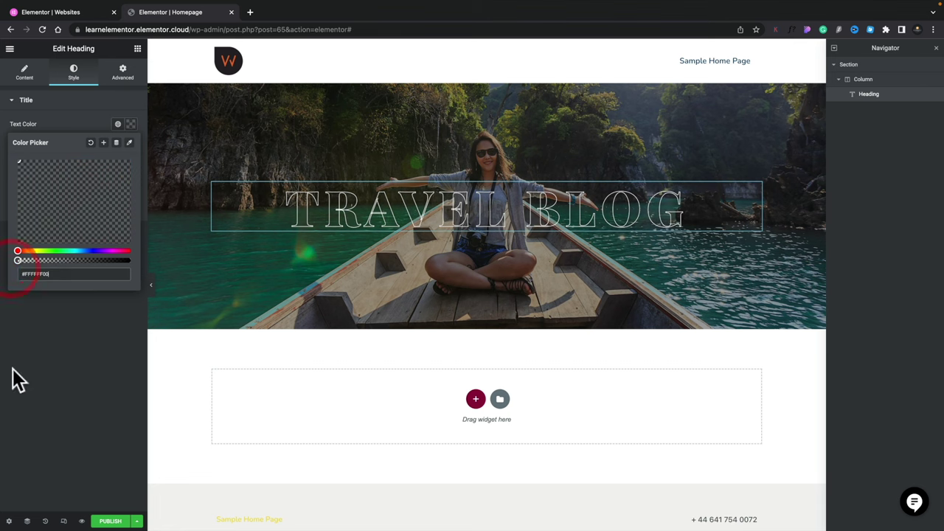
click(80, 107)
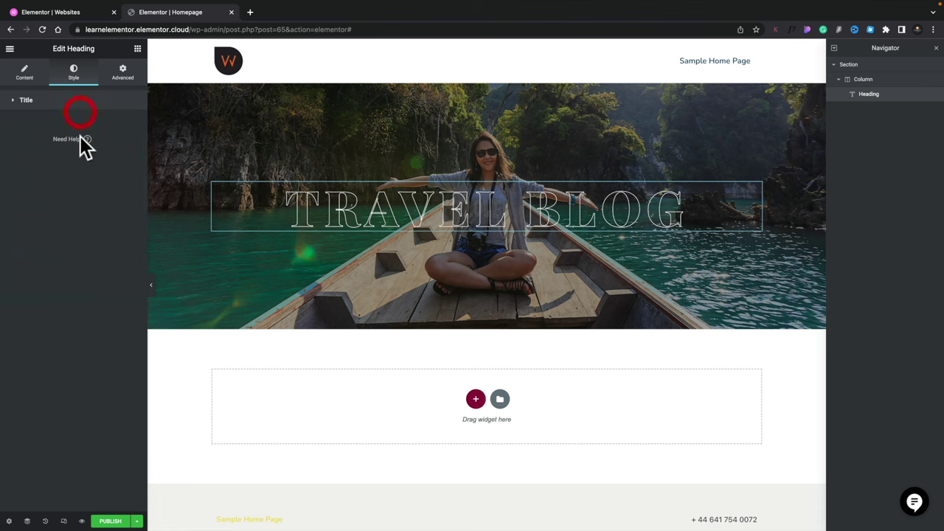
click(77, 103)
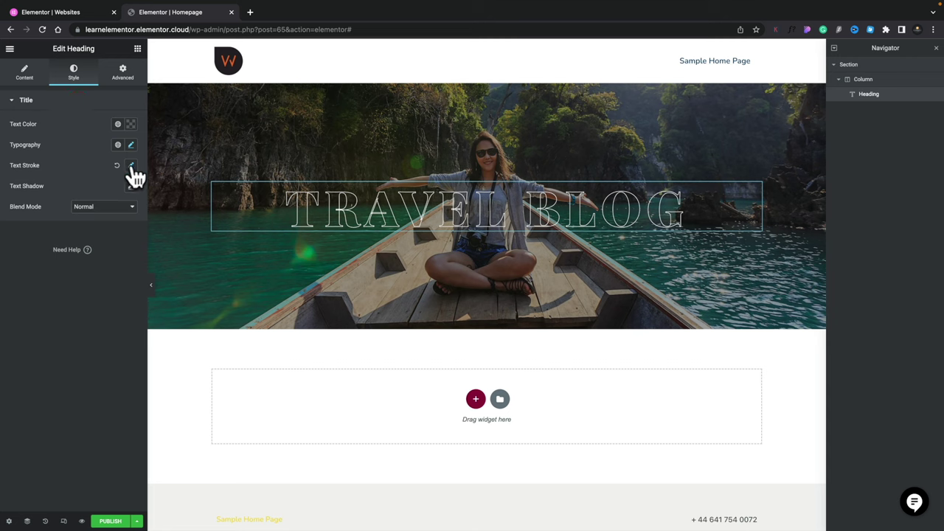
click(131, 167)
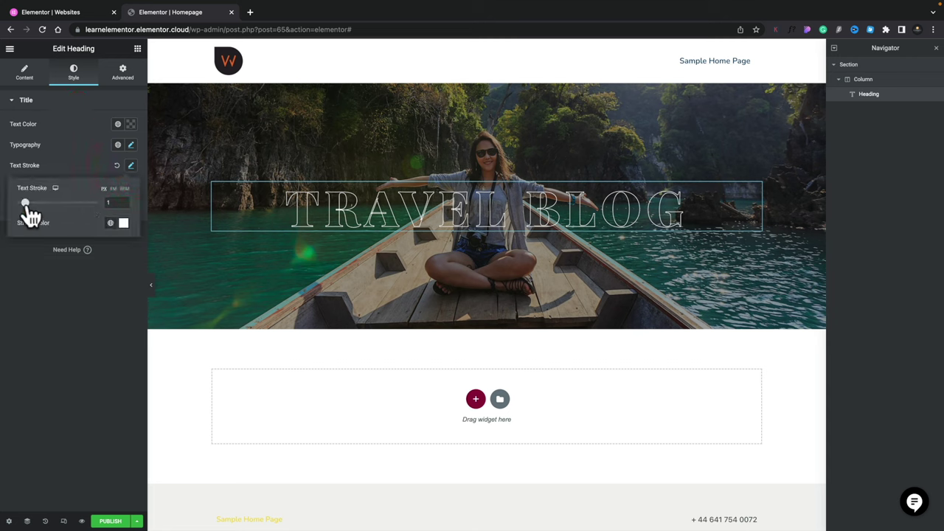
drag(28, 208, 34, 207)
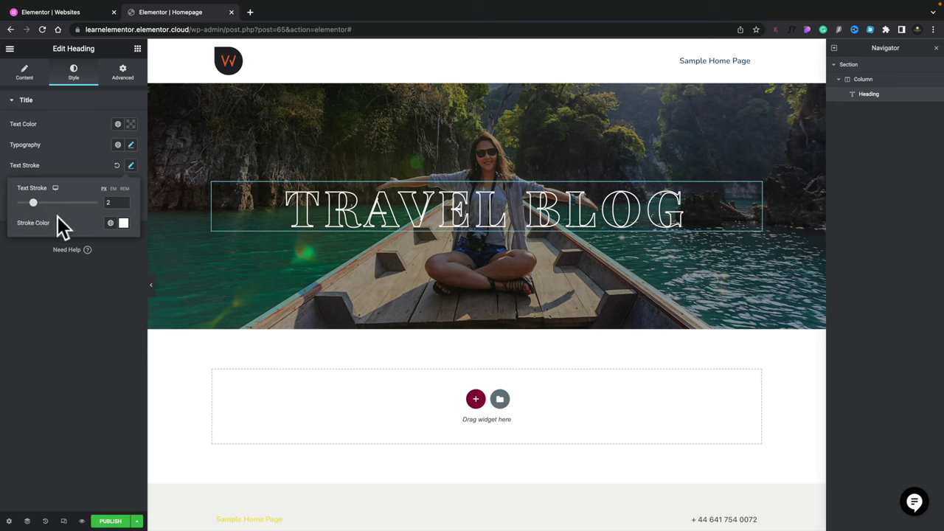
Set the heading's text color to Global Black and reduce its opacity to about a third.
click(129, 126)
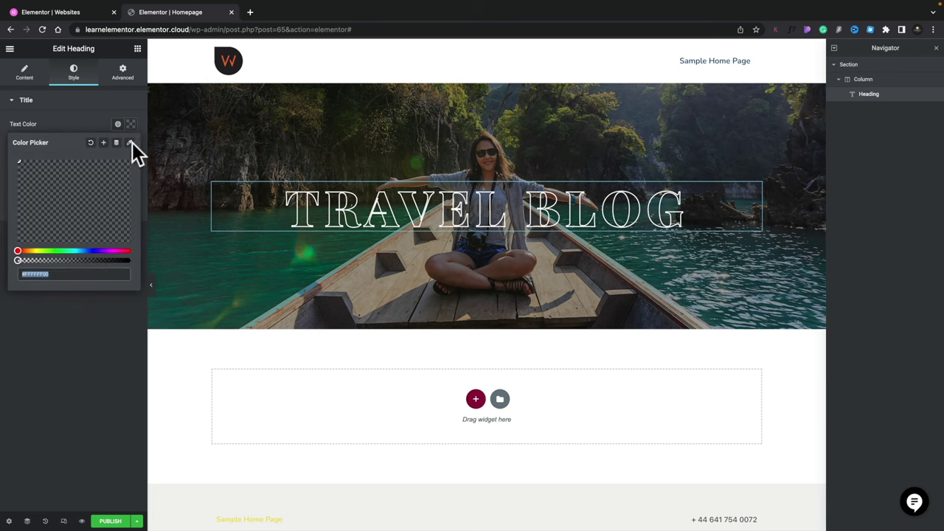
click(96, 125)
click(118, 124)
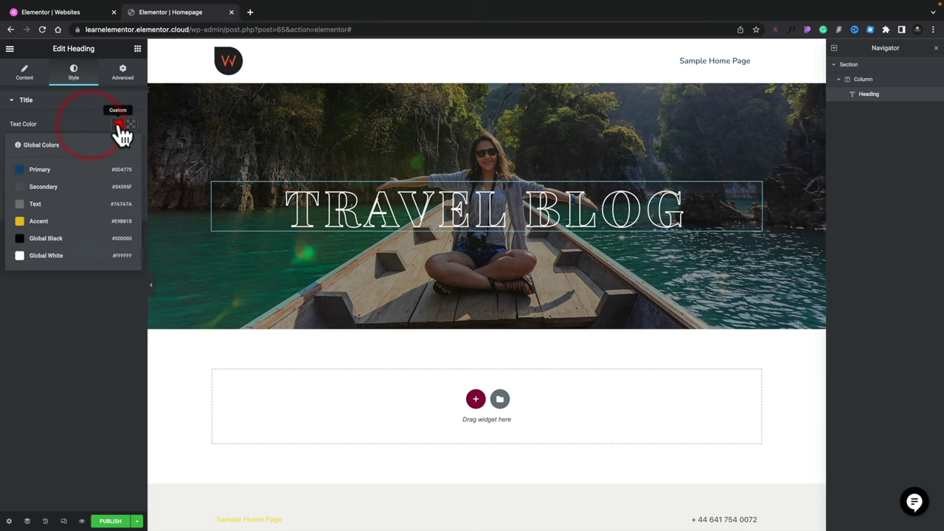
click(45, 240)
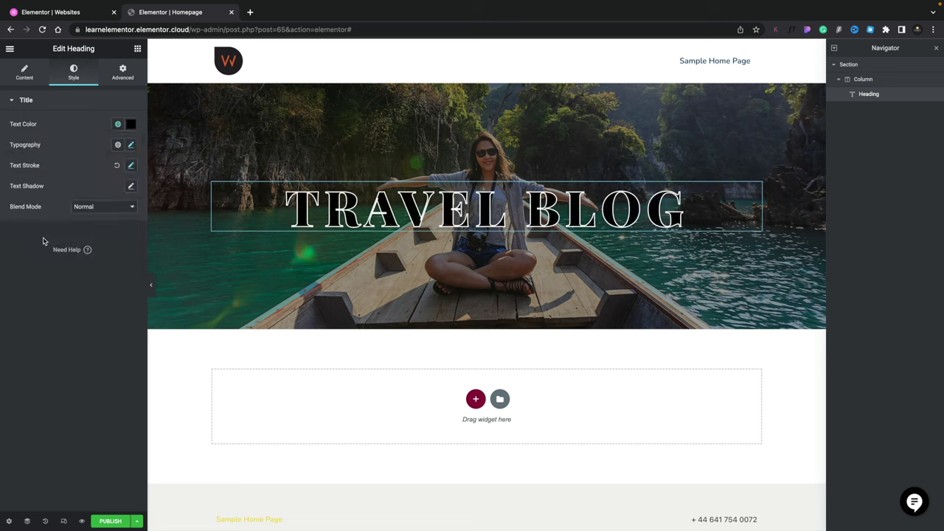
click(131, 124)
drag(130, 260, 58, 263)
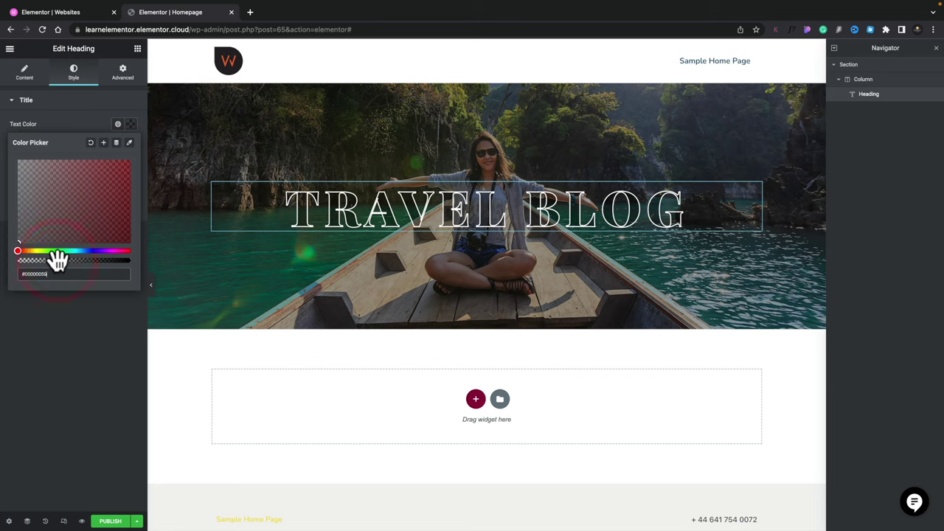
click(83, 116)
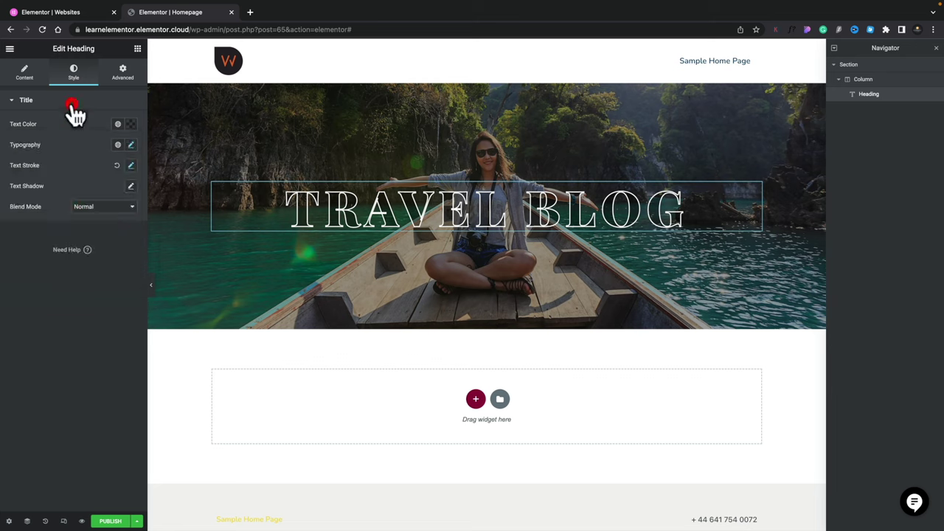
Thin the heading's text stroke to 1 px.
click(131, 166)
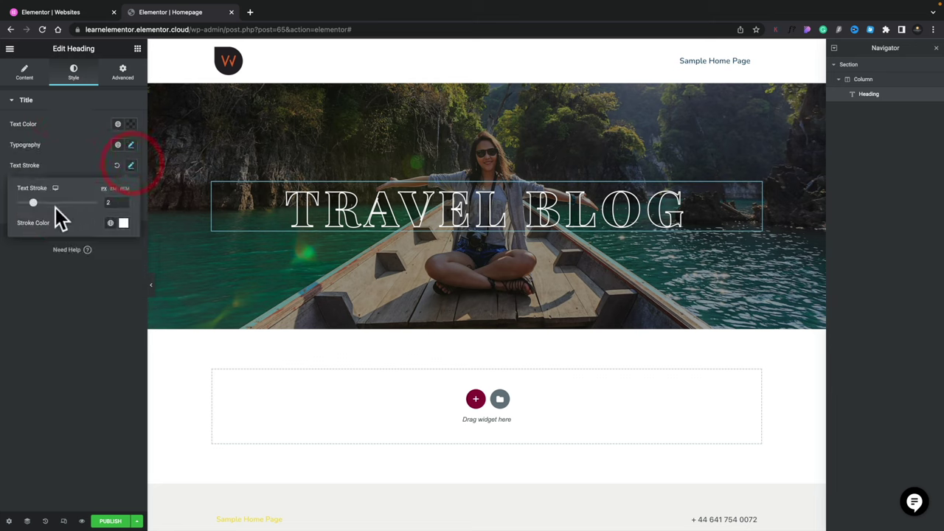
drag(33, 203, 26, 204)
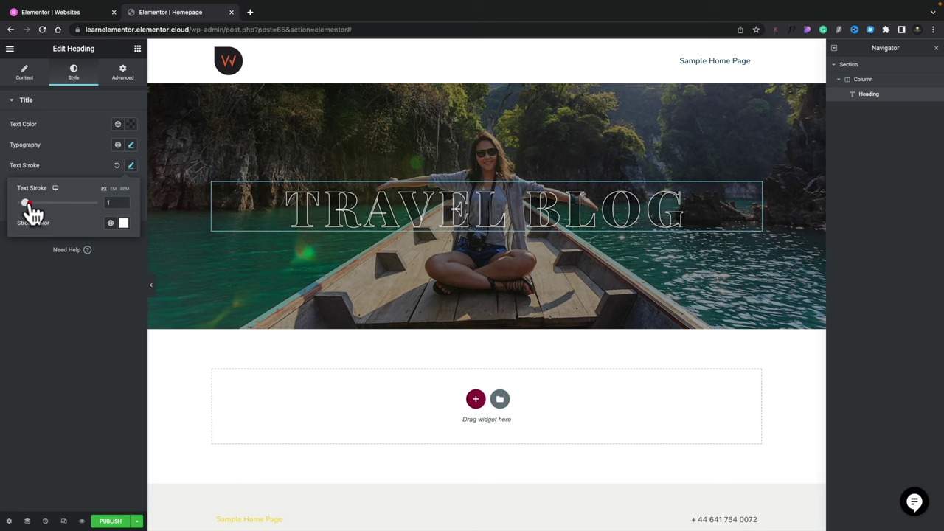
click(86, 284)
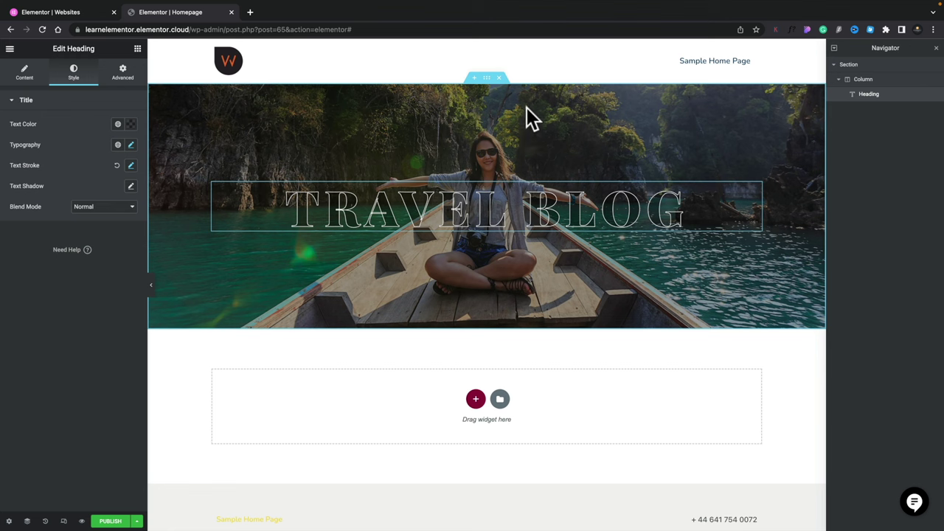
Set the hero section's column position to Bottom.
click(487, 78)
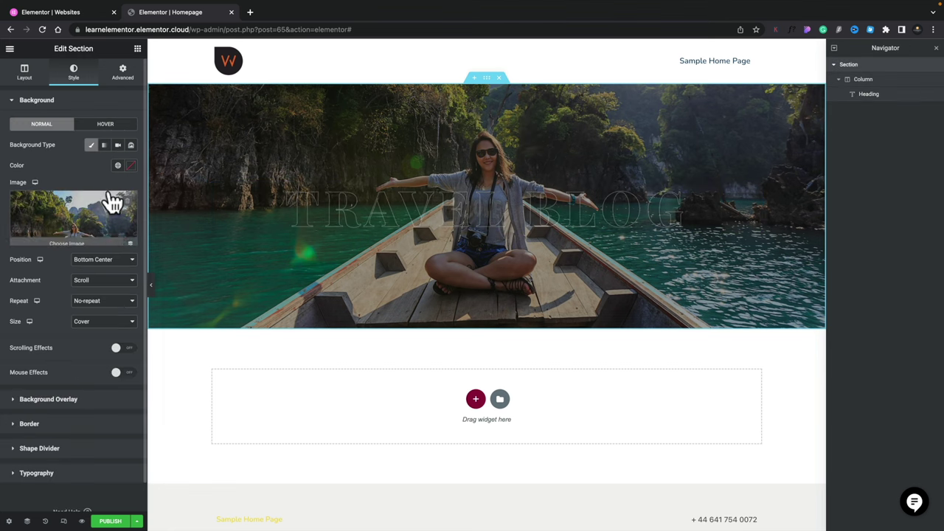
click(24, 71)
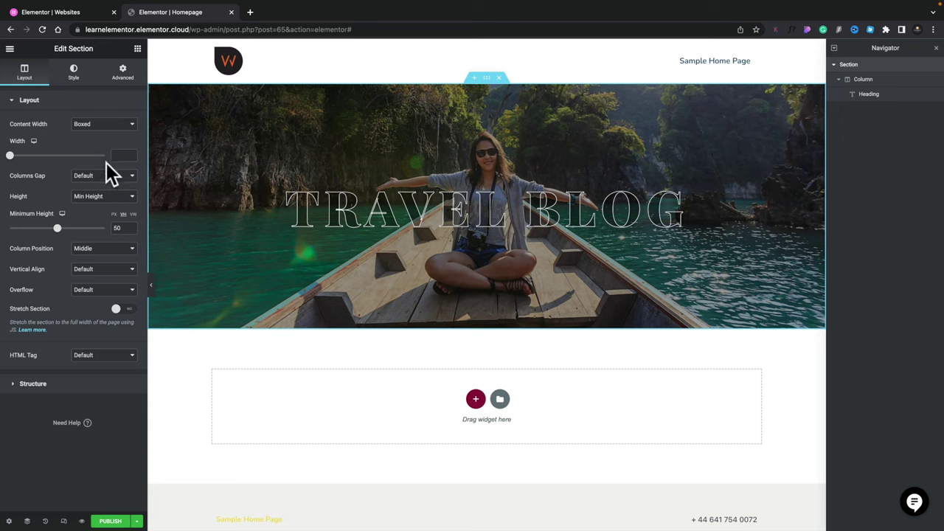
click(110, 252)
click(106, 260)
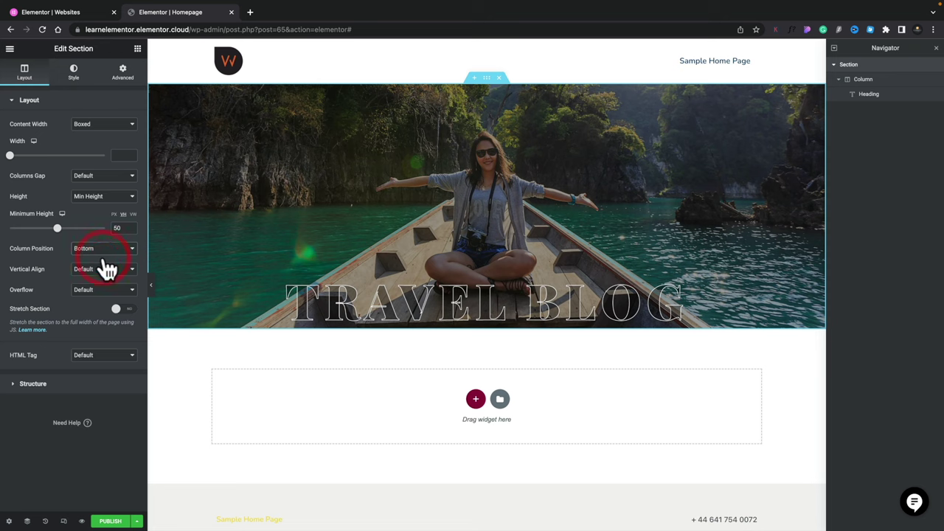
Unlink the hero section's padding values and set only its bottom padding to 30 px.
click(122, 74)
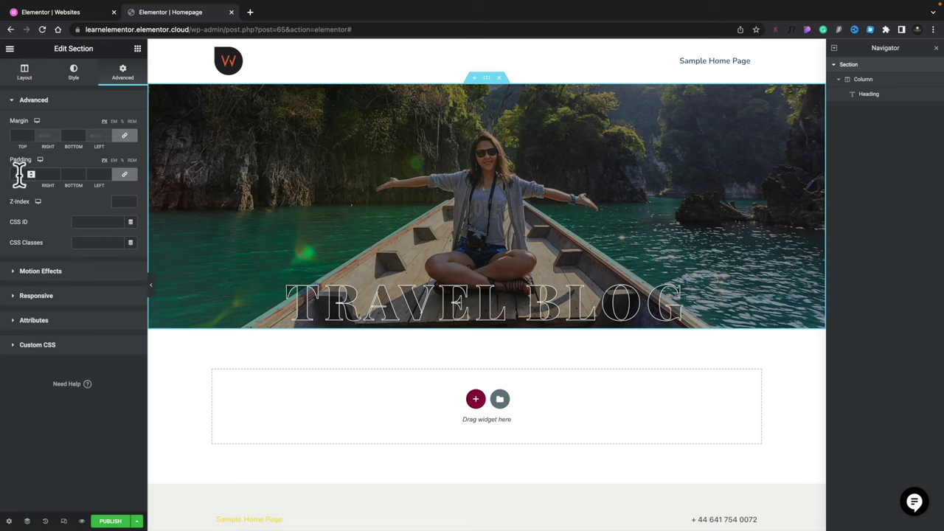
click(121, 175)
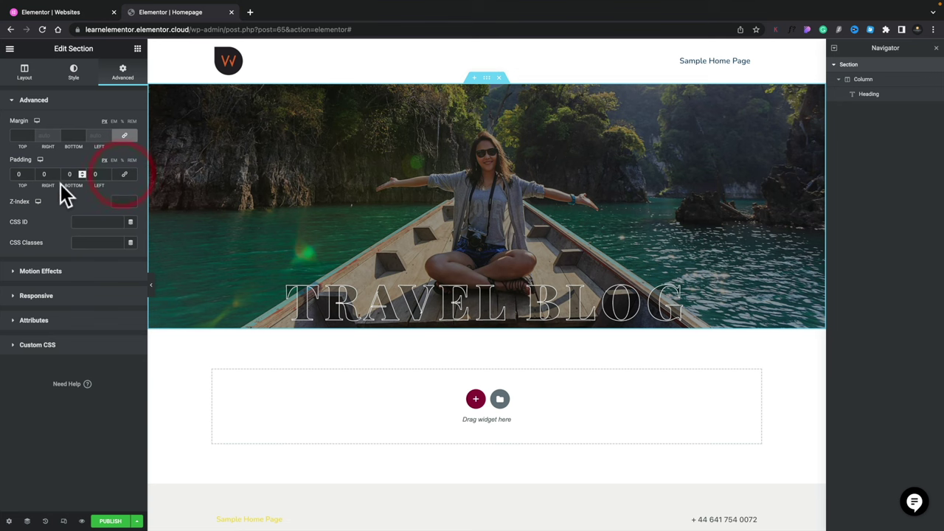
click(65, 175)
text(30)
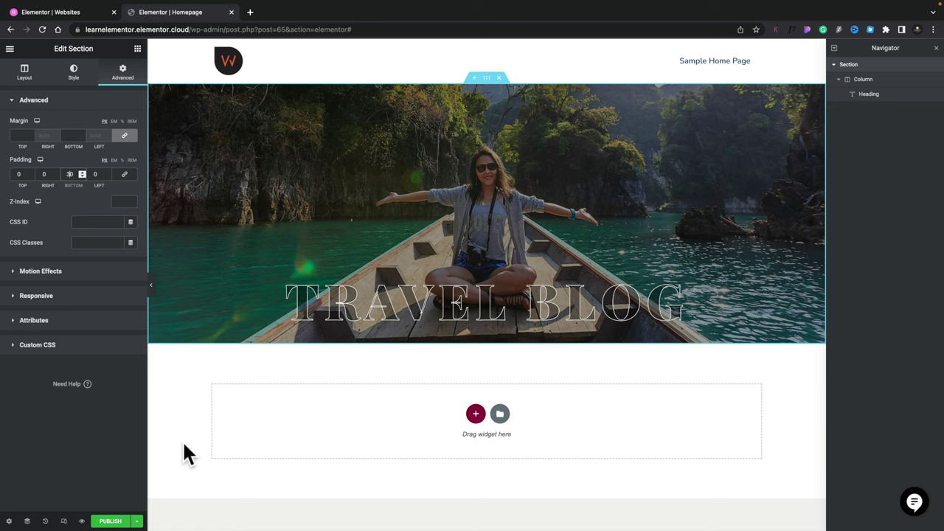
Add a new section with three equal columns below the hero section.
scroll(185, 444, down, 1)
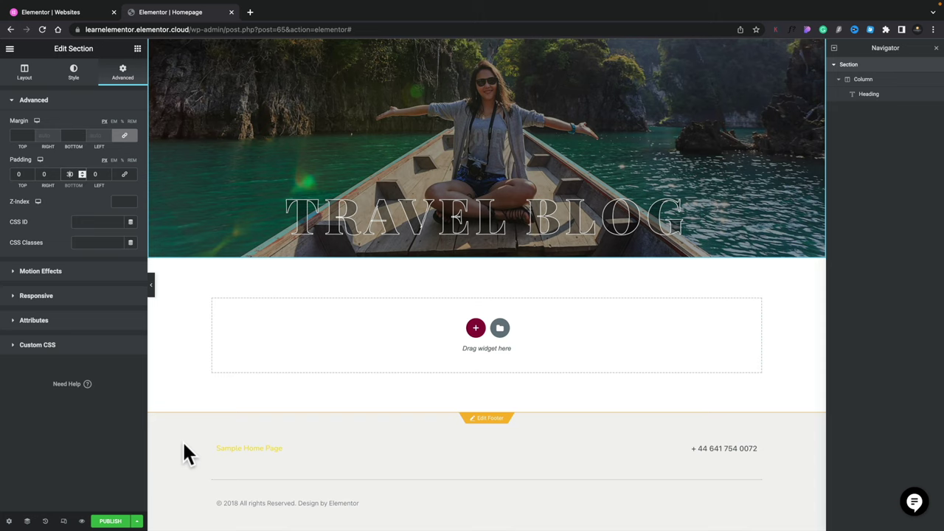
click(476, 330)
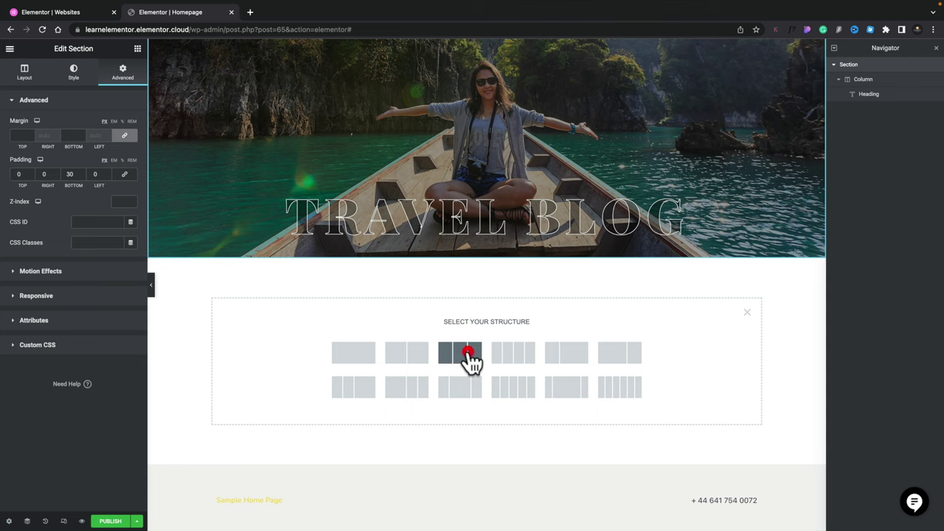
click(469, 354)
Set the three-column section's top and bottom margins to 70 px.
click(488, 257)
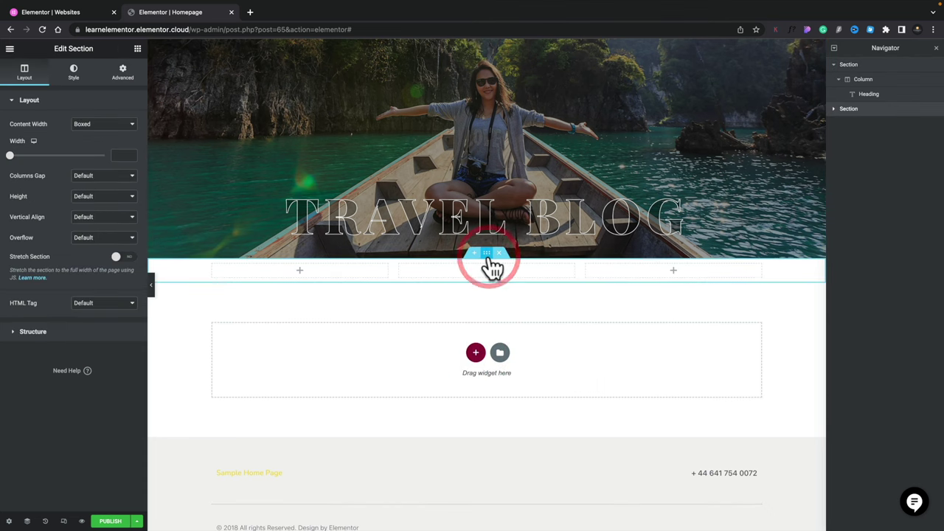
click(122, 74)
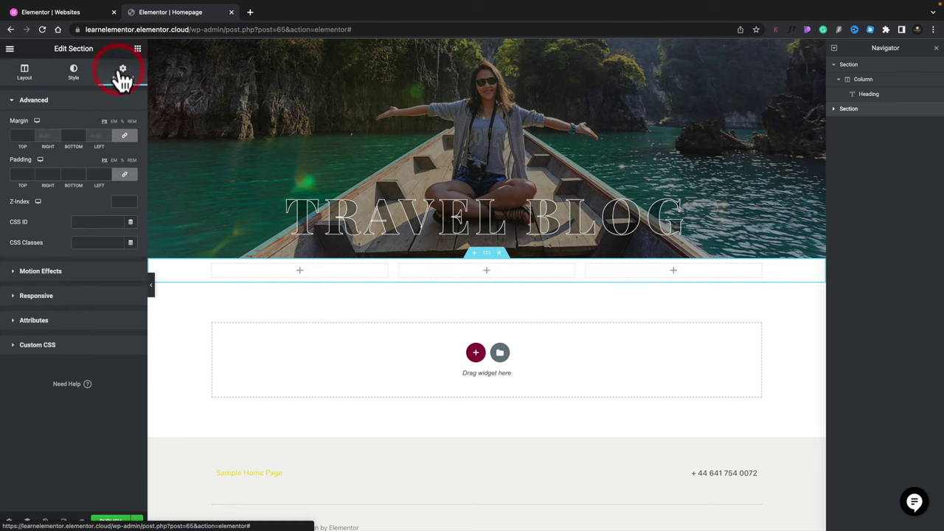
click(22, 135)
text(70)
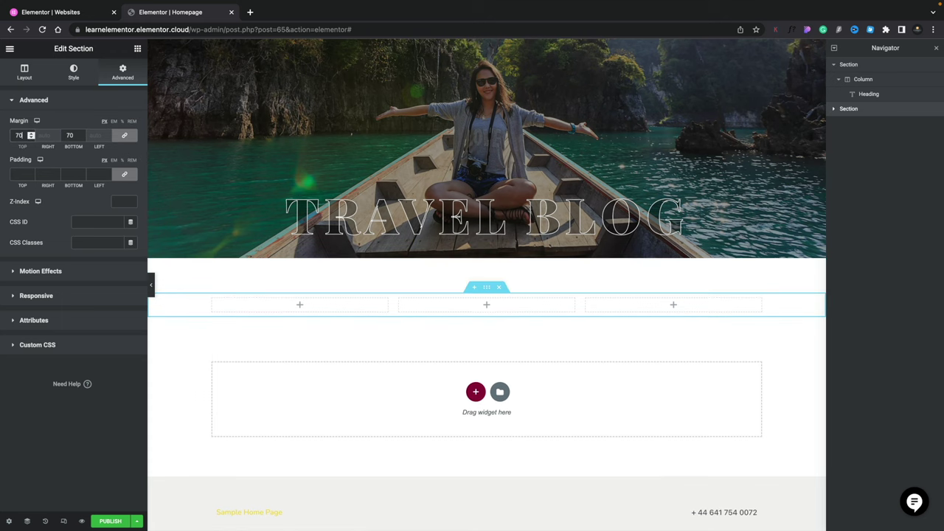
Place an Image widget in the first column of the three-column section.
click(281, 306)
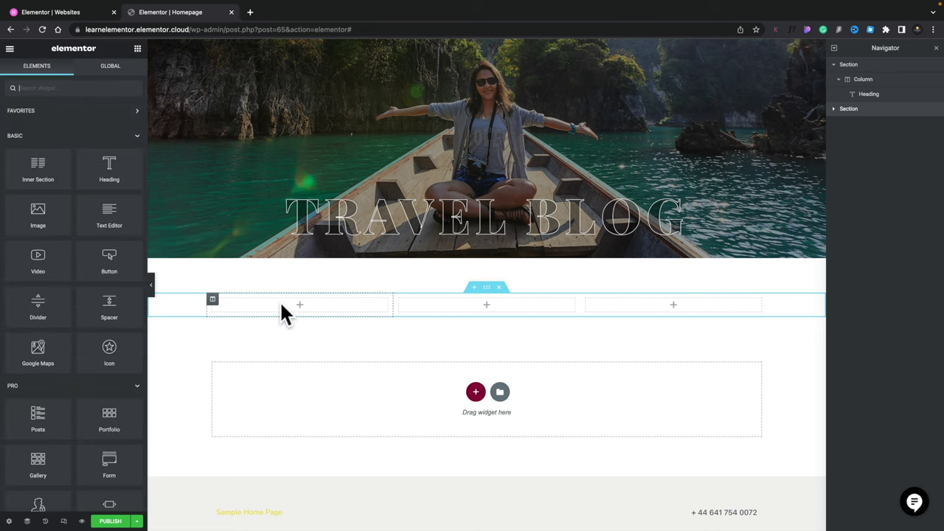
click(300, 305)
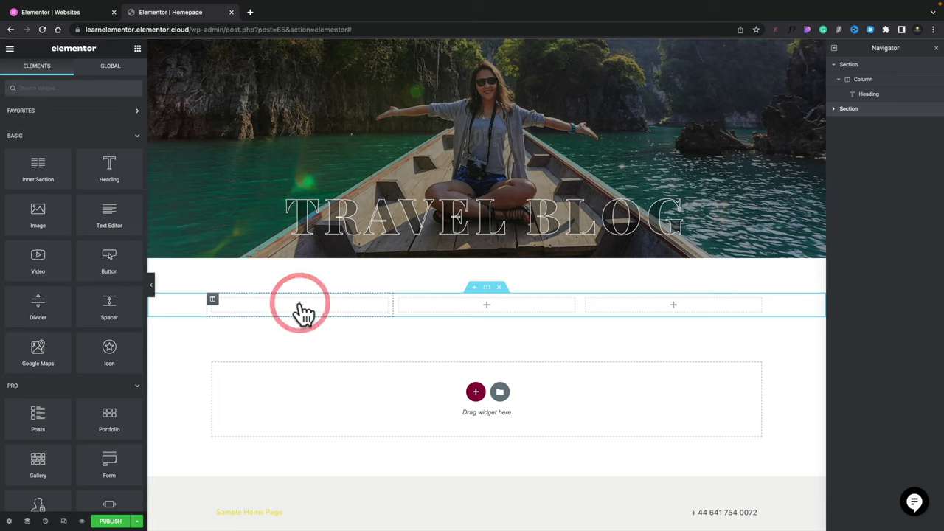
drag(37, 214, 241, 305)
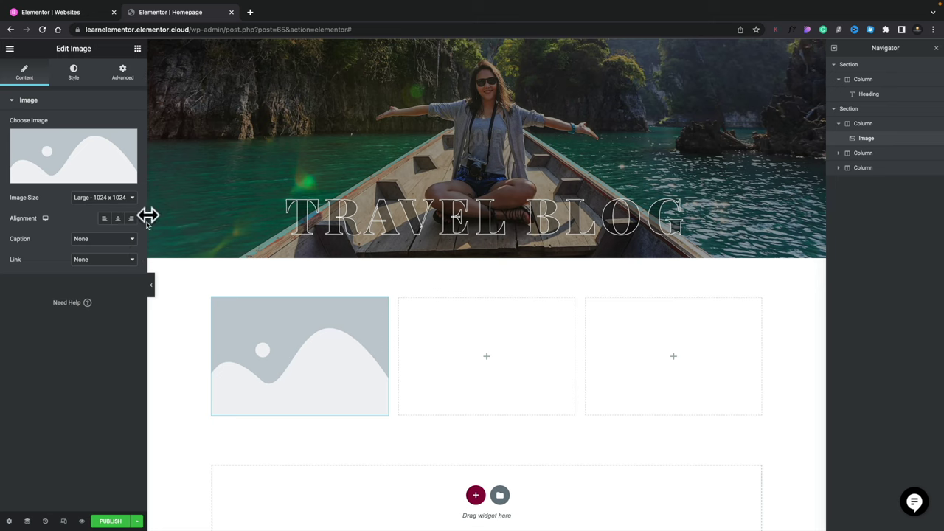
Add a heading with the H3 HTML tag below the first column's image, and a Text Editor widget beneath that heading.
click(137, 49)
drag(118, 180, 282, 418)
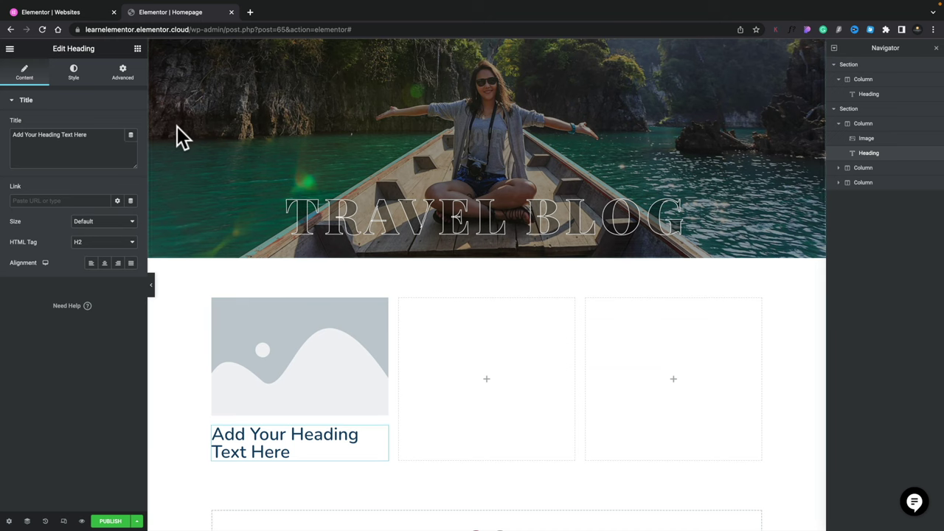
click(87, 244)
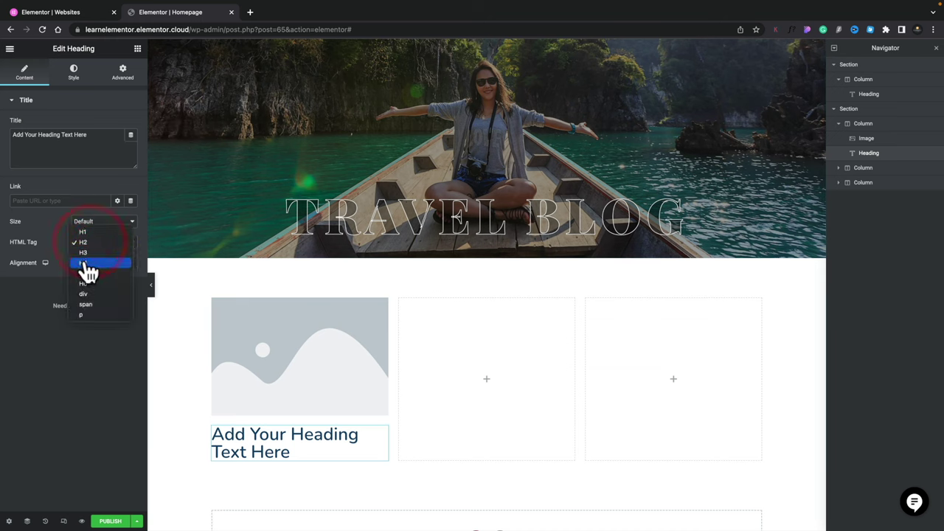
click(85, 253)
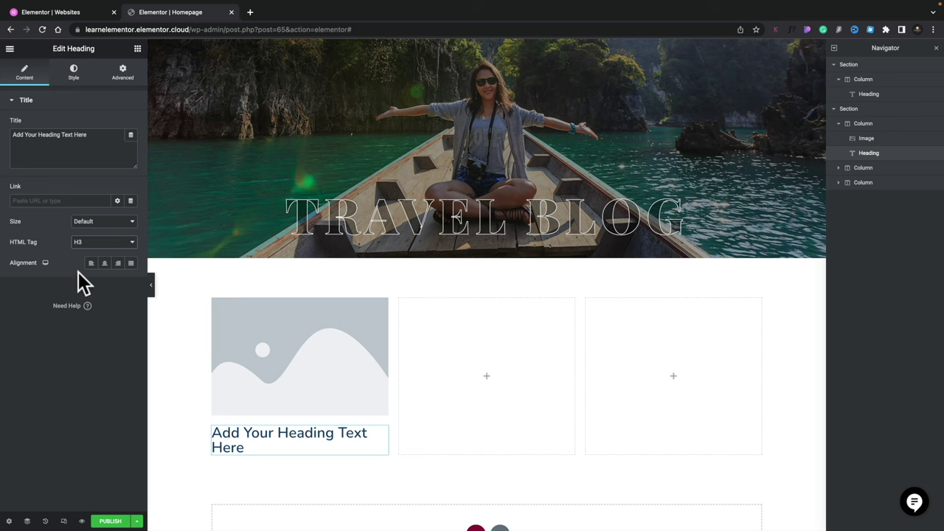
click(137, 49)
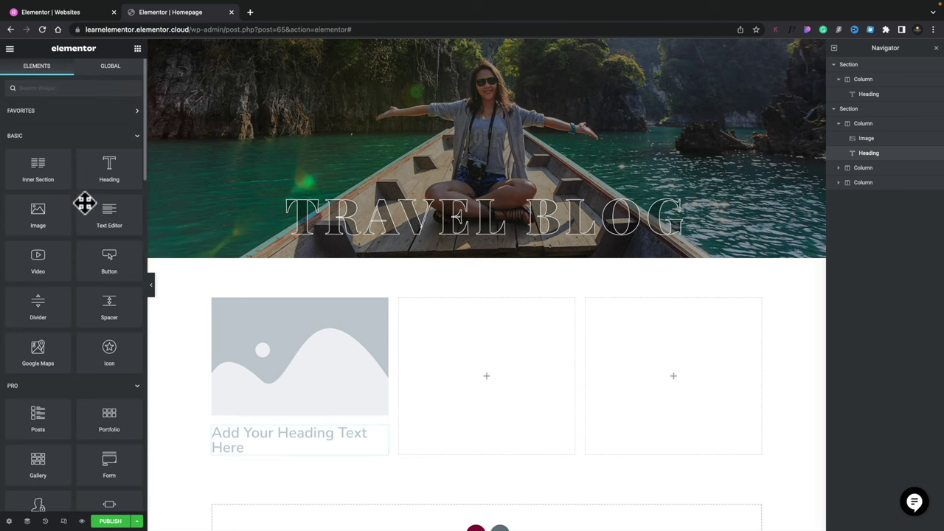
drag(96, 207, 243, 449)
Fill the first column's image placeholder with the sailboat photo from the media library.
scroll(184, 438, down, 1)
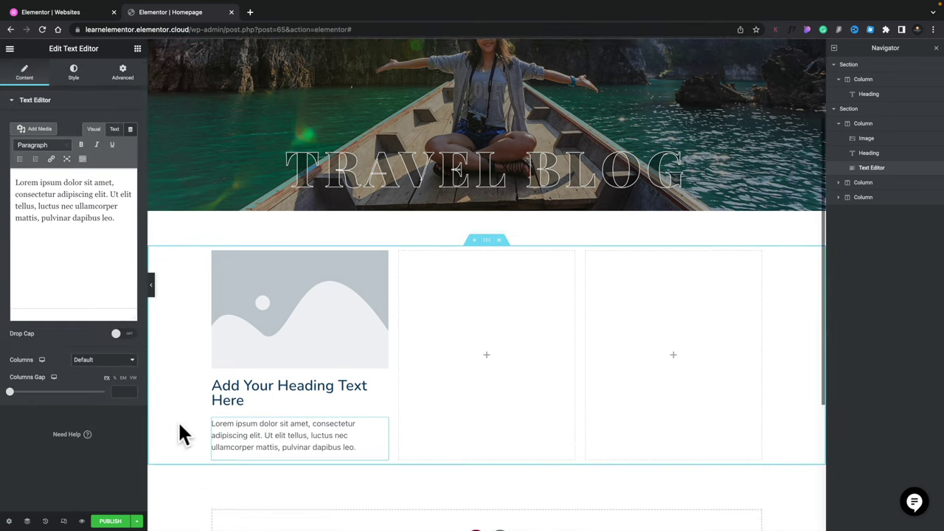
scroll(179, 426, down, 1)
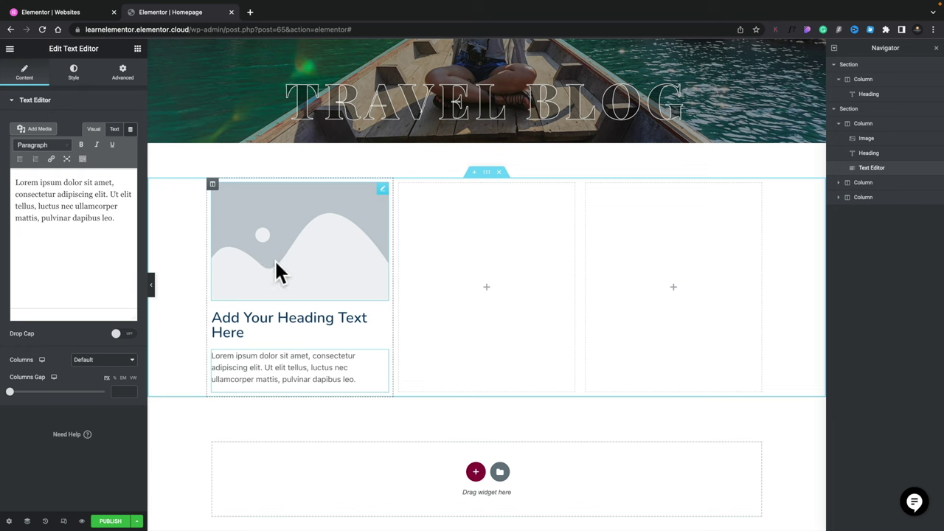
click(294, 237)
click(382, 190)
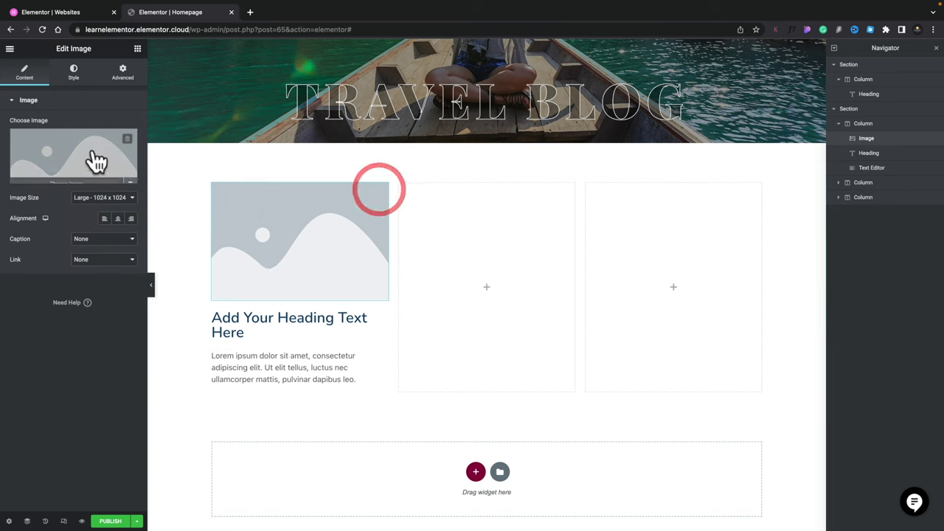
click(92, 156)
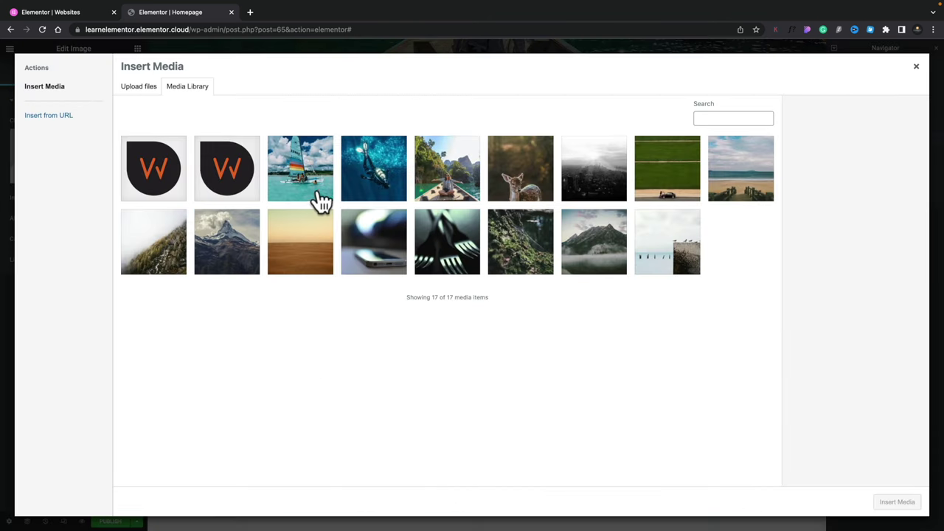
click(317, 191)
click(882, 502)
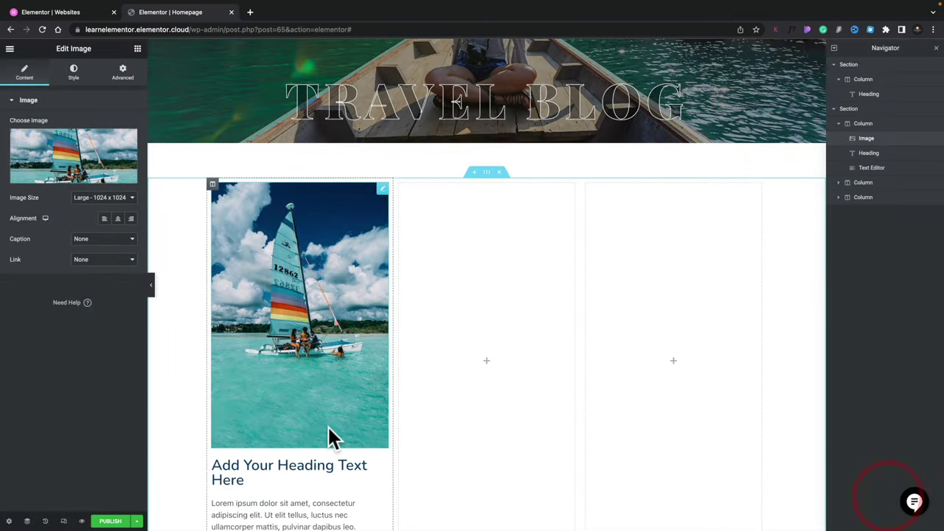
Replace the placeholder text of the first column's heading with "Sail".
scroll(206, 451, down, 3)
click(235, 366)
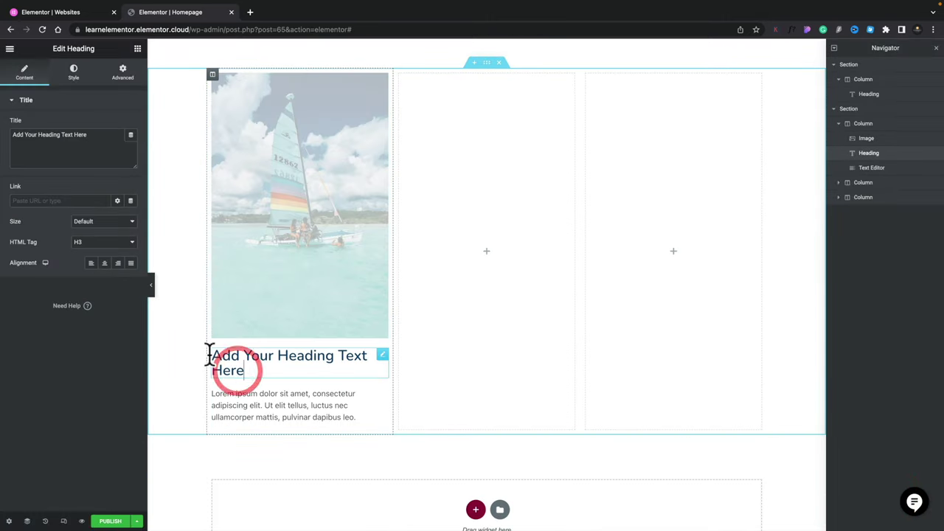
drag(90, 135, 15, 136)
text(Sail)
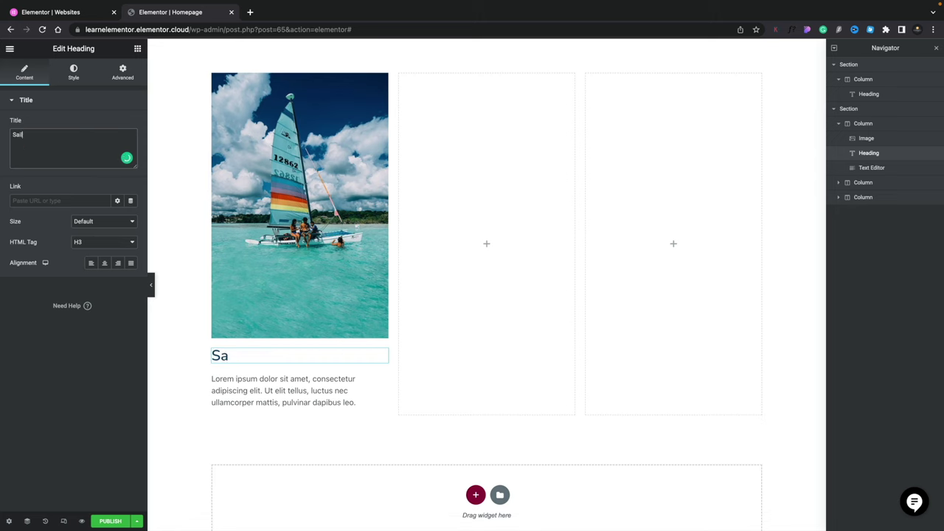
Complete the first column's heading as Sailing and select the text block beneath it.
text(ing)
click(281, 380)
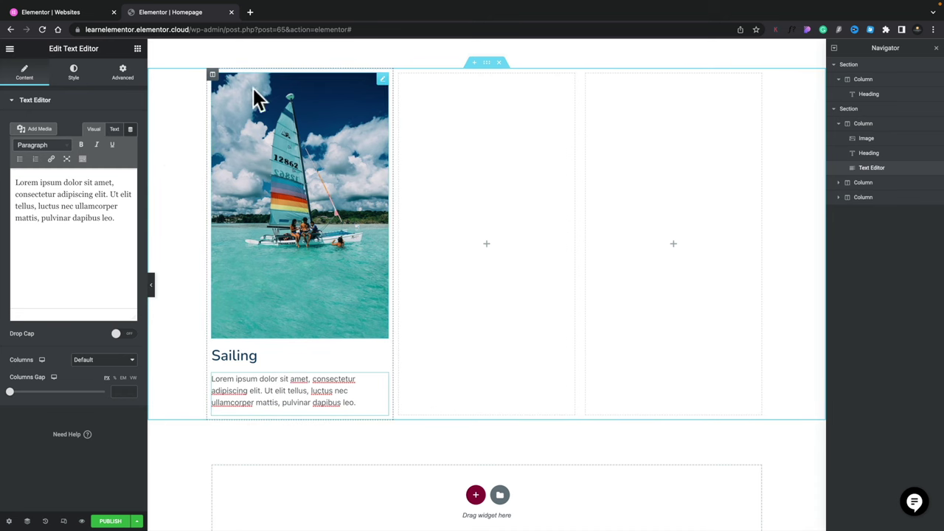
Duplicate the sailing image and move the copy into the empty middle column.
click(309, 180)
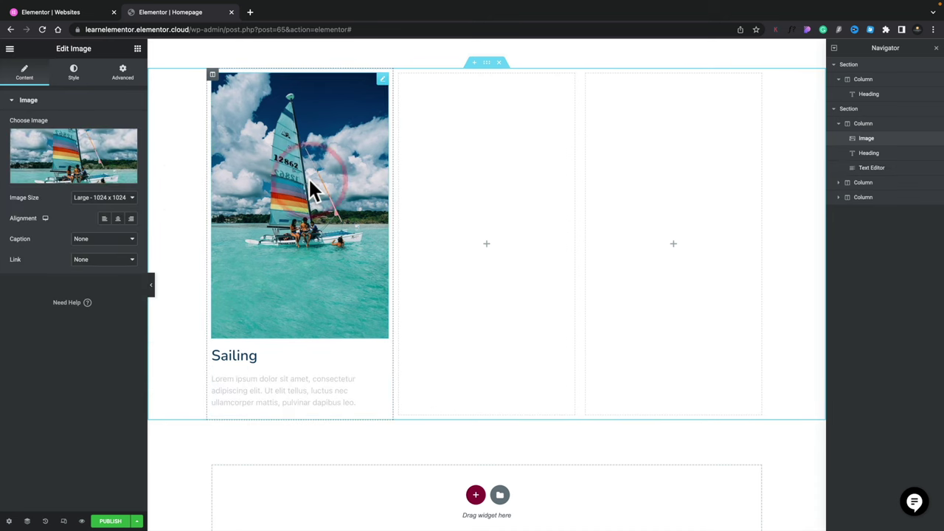
right_click(310, 181)
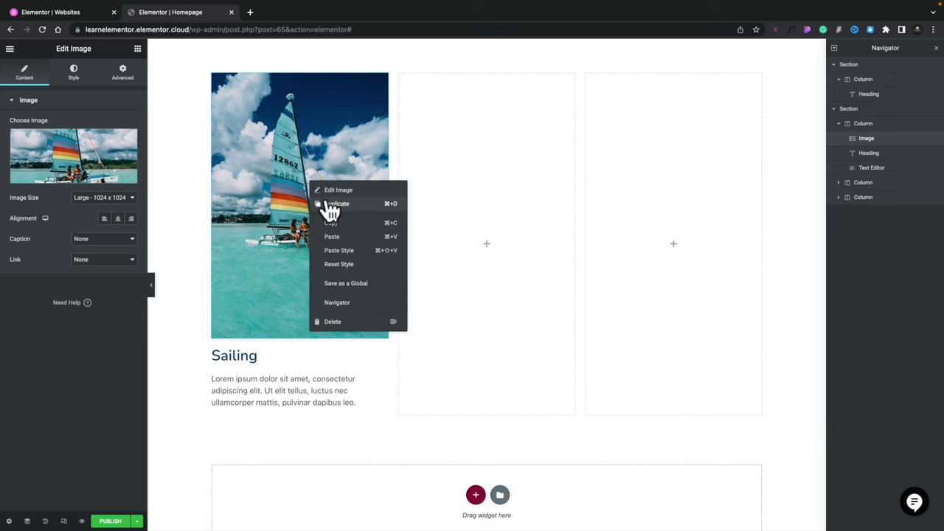
click(329, 211)
drag(278, 295, 442, 202)
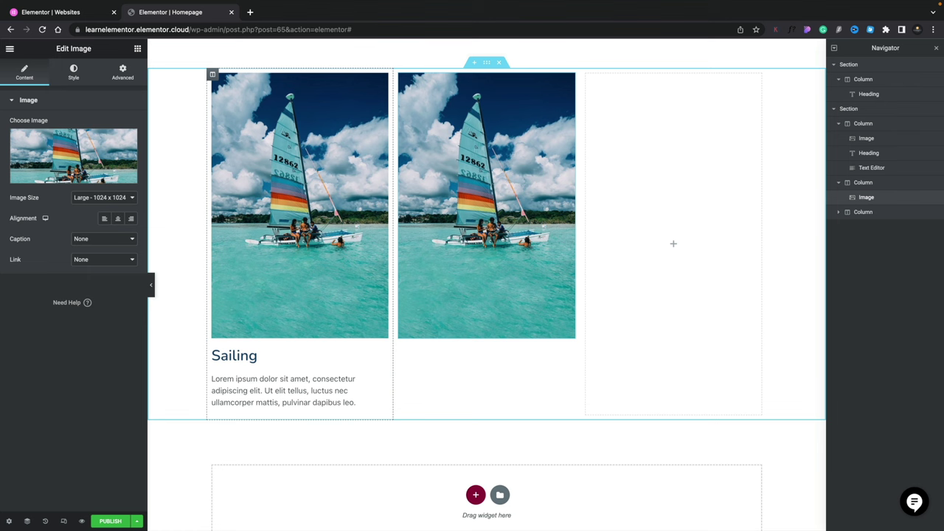
Duplicate the Sailing heading and its text block, and place the copies under the middle column's image.
click(242, 354)
right_click(244, 357)
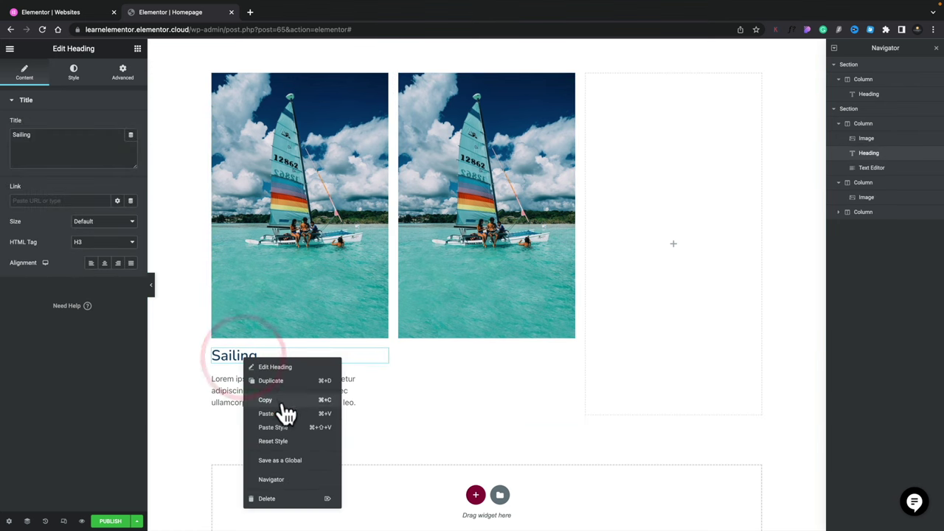
click(280, 381)
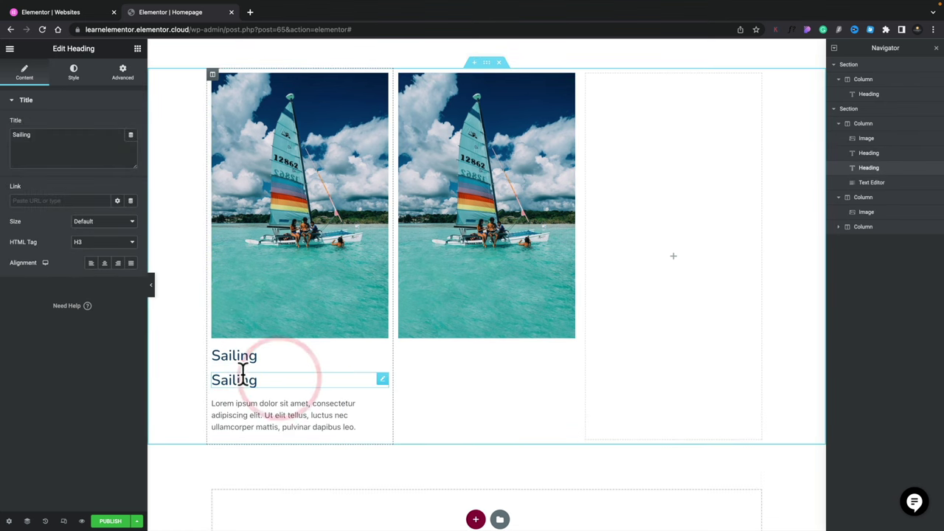
click(273, 410)
right_click(274, 409)
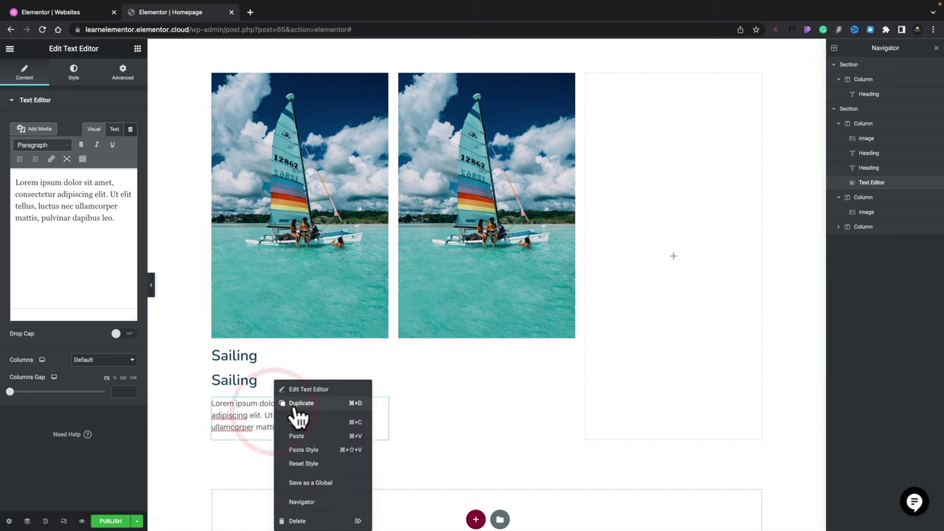
click(296, 404)
drag(383, 384, 478, 352)
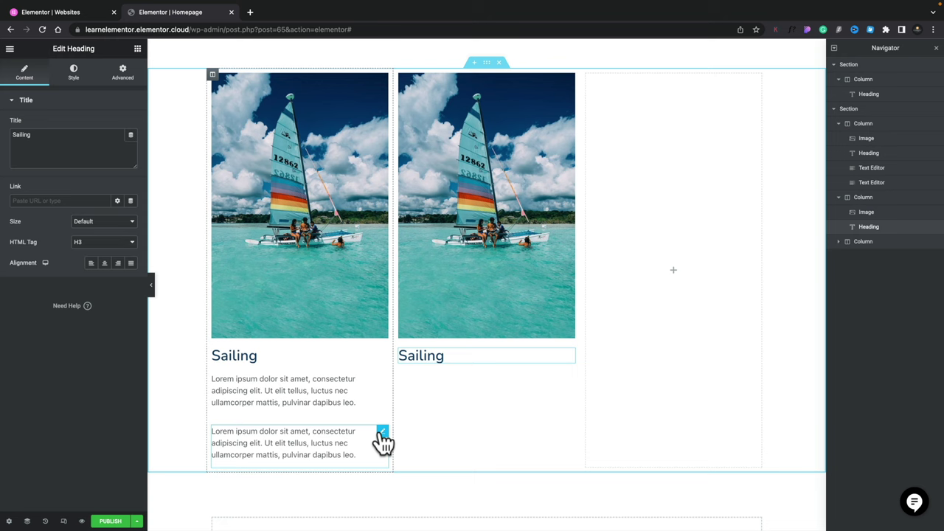
drag(382, 435, 467, 365)
Replace the middle column's image with blog-001.jpg from the media library and change its heading to Scuba Diving.
click(433, 352)
click(480, 210)
click(29, 162)
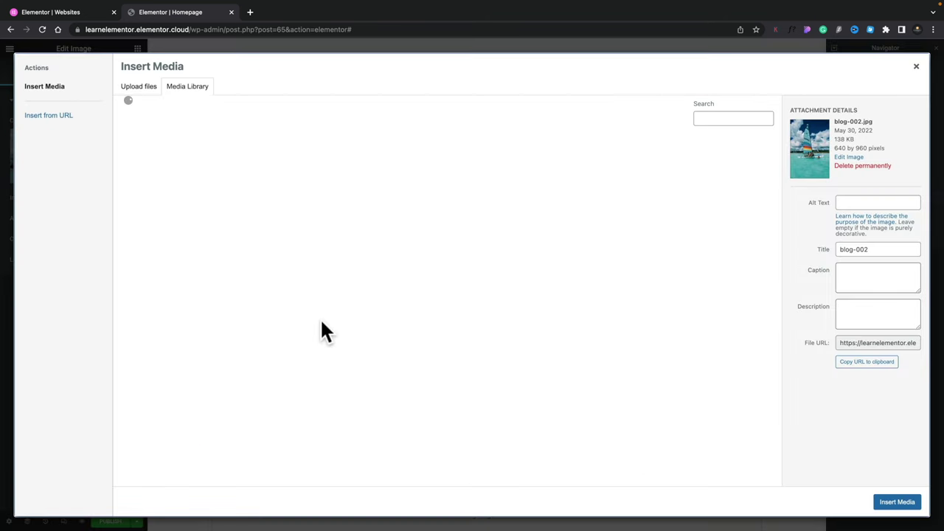
click(396, 171)
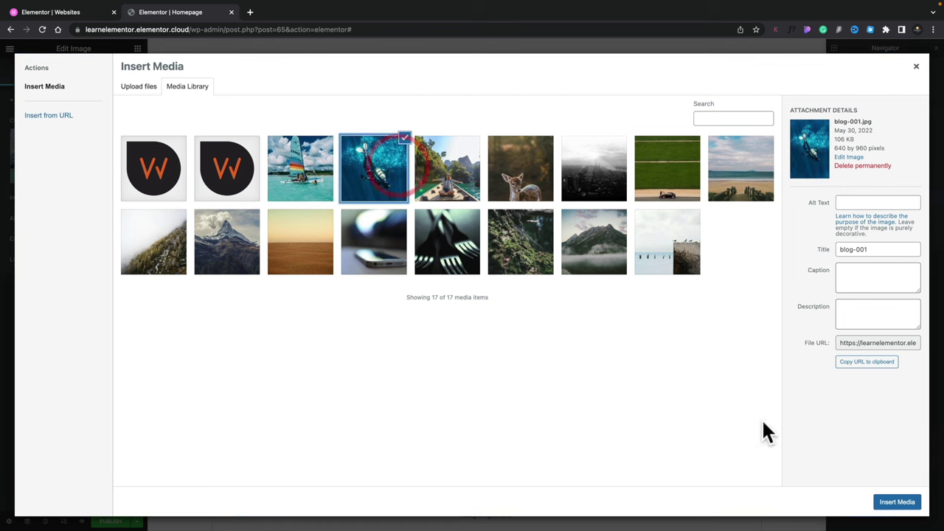
click(897, 501)
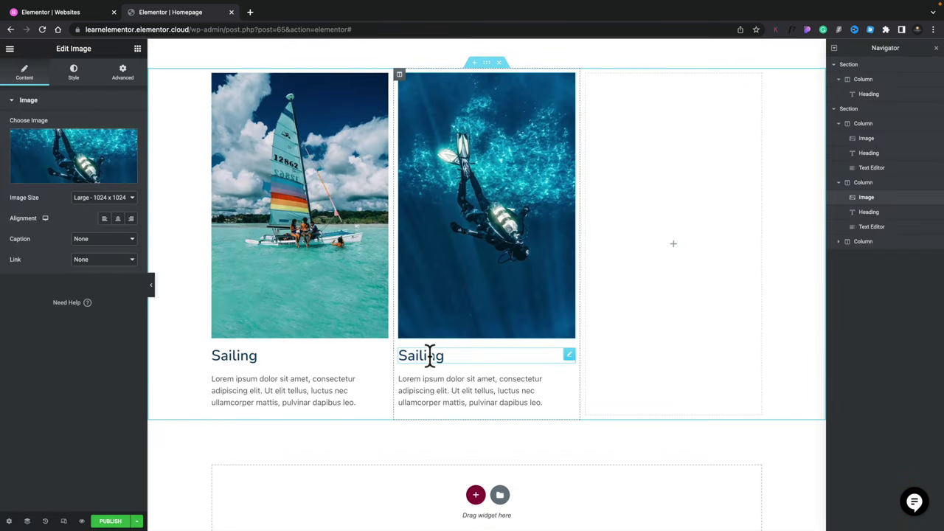
click(430, 354)
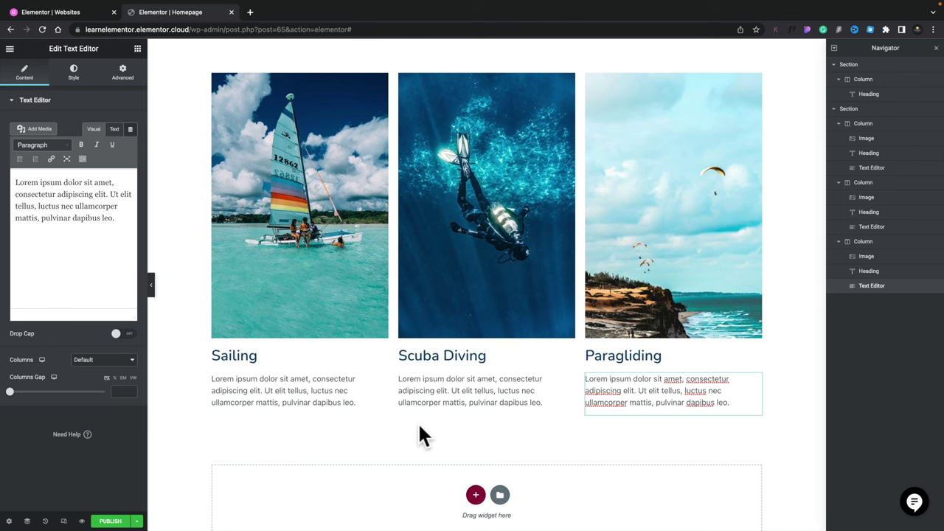
Select the image above the Sailing heading and look at its link options.
scroll(417, 422, up, 2)
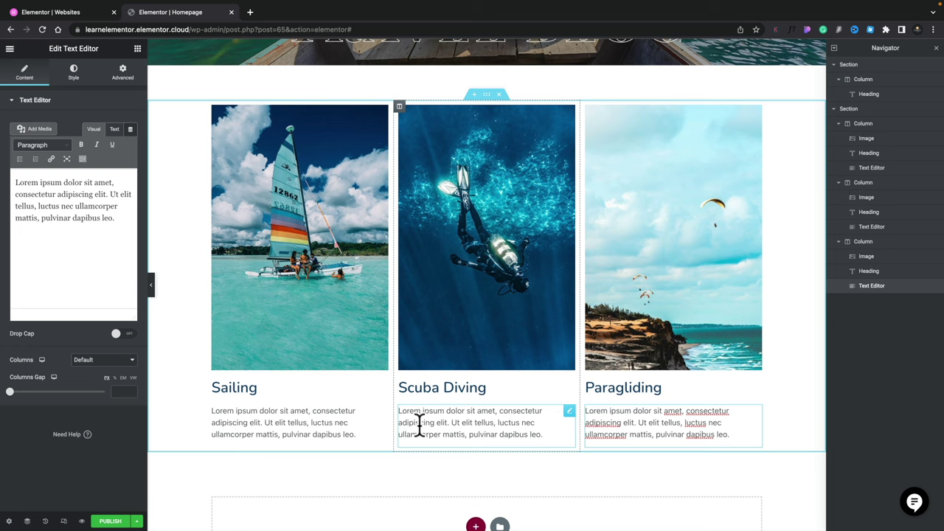
click(263, 260)
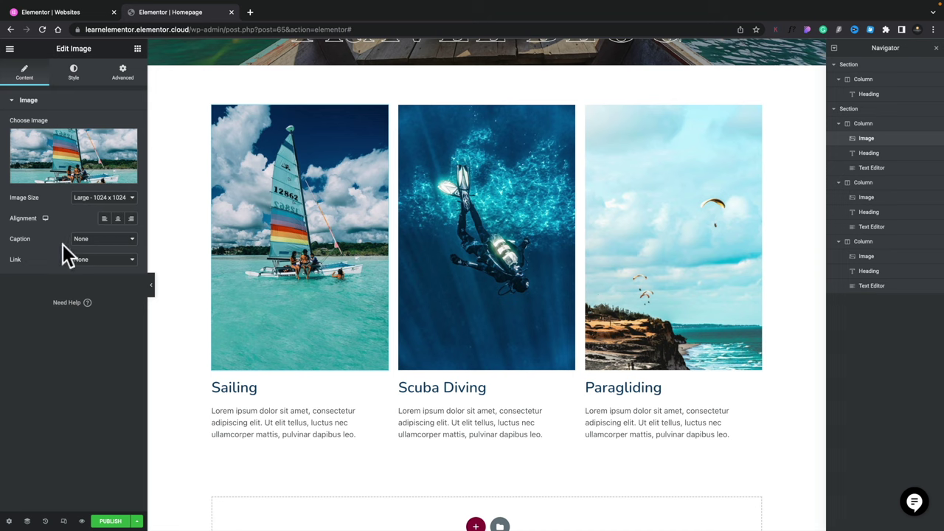
click(90, 263)
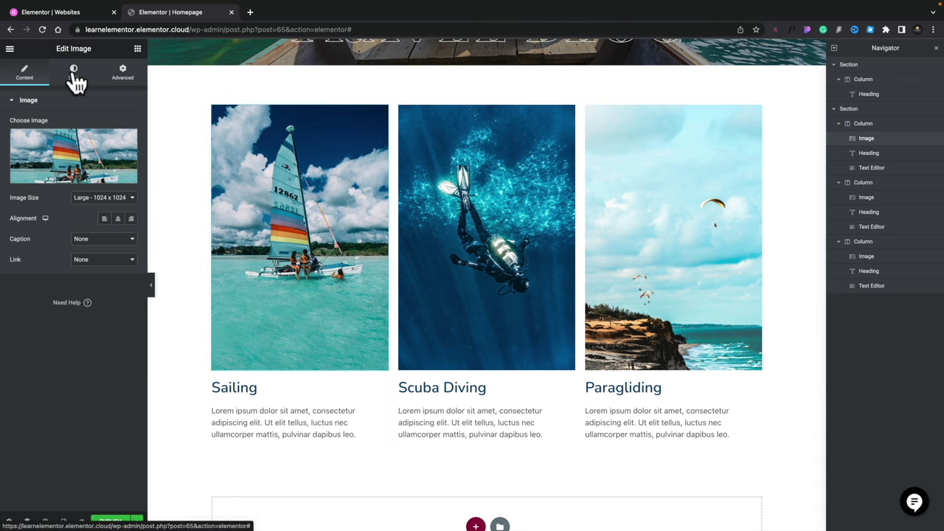
Add a hover transform to the Sailing image with proportional scaling of 0.9.
click(120, 74)
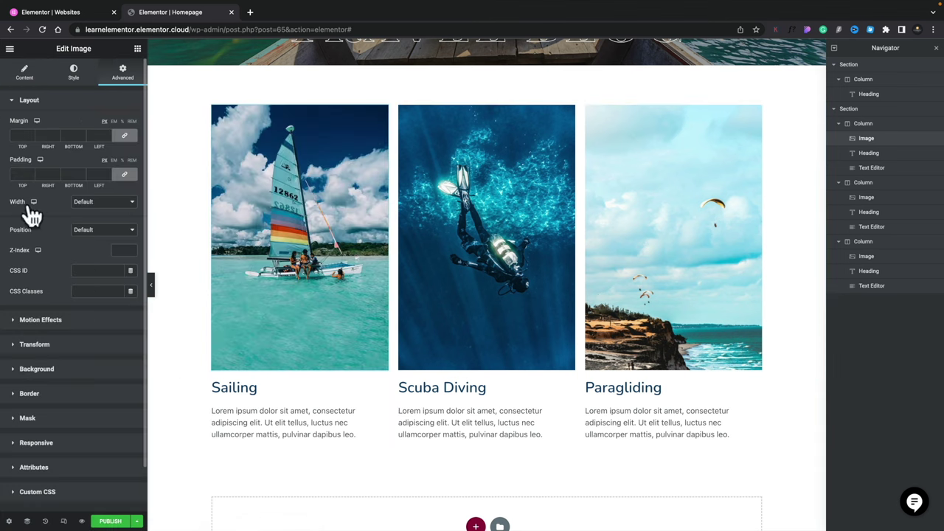
click(35, 349)
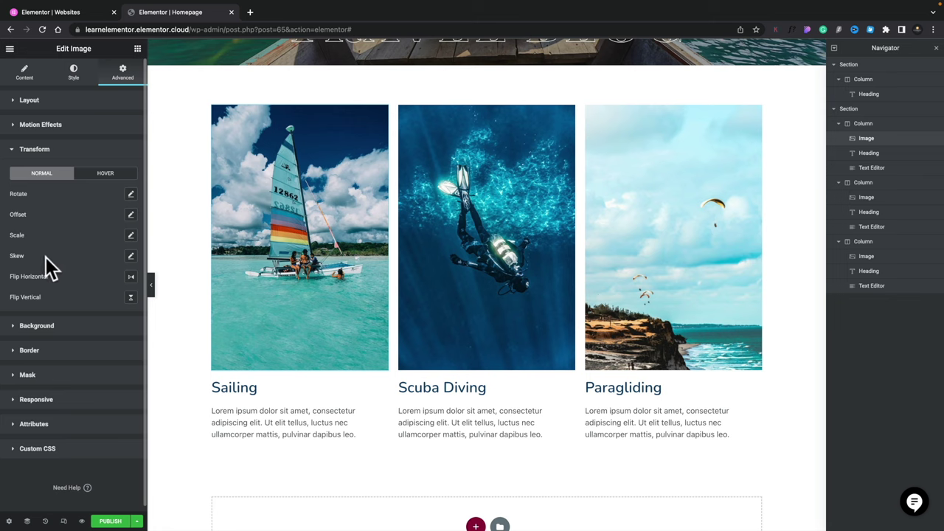
click(105, 177)
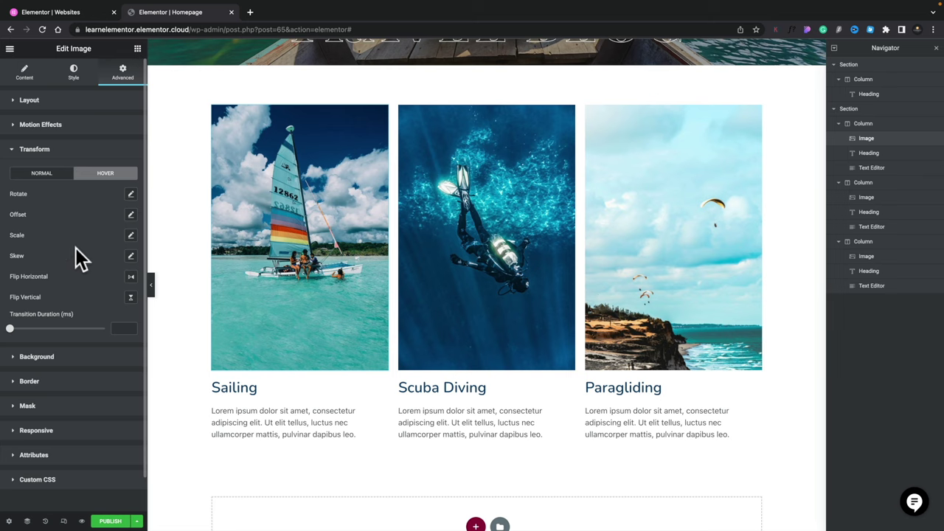
click(131, 238)
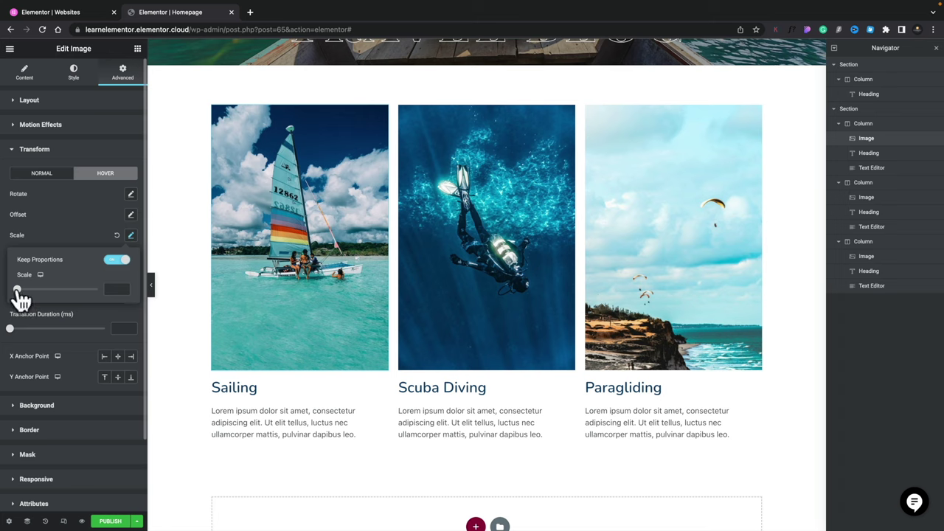
drag(18, 290, 41, 289)
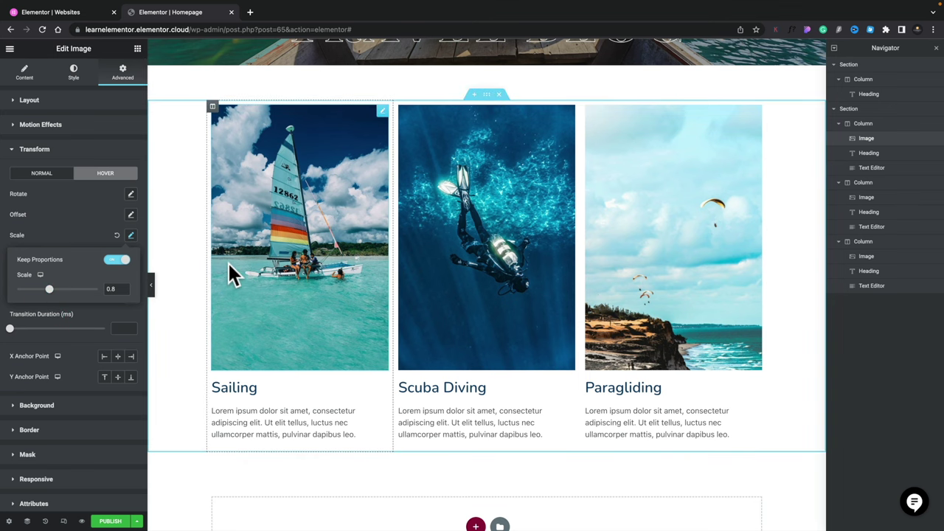
drag(54, 290, 66, 291)
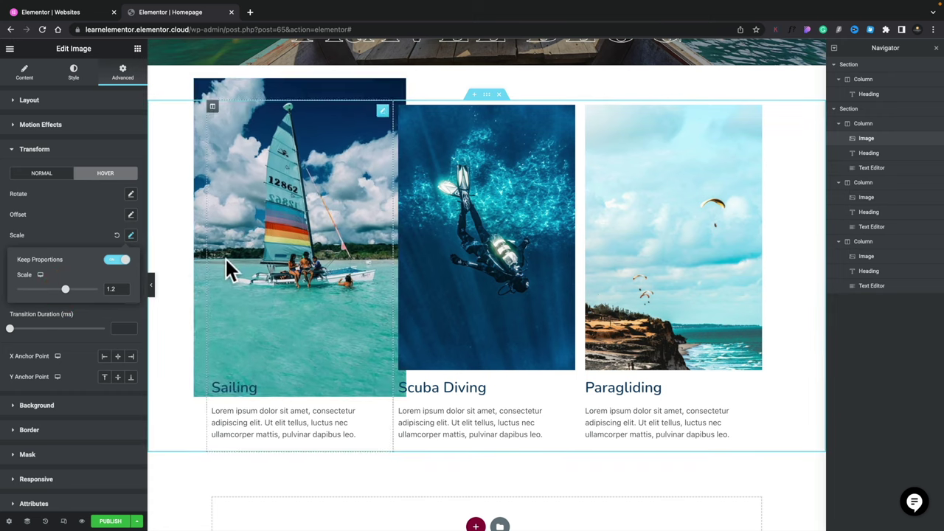
drag(66, 290, 54, 290)
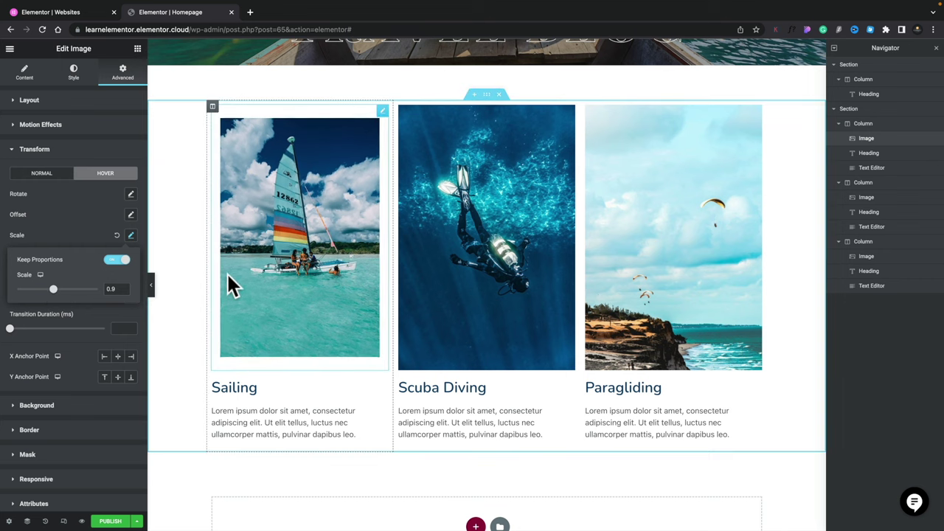
Set the transition duration of the Sailing image's hover transform to 600 ms.
click(22, 322)
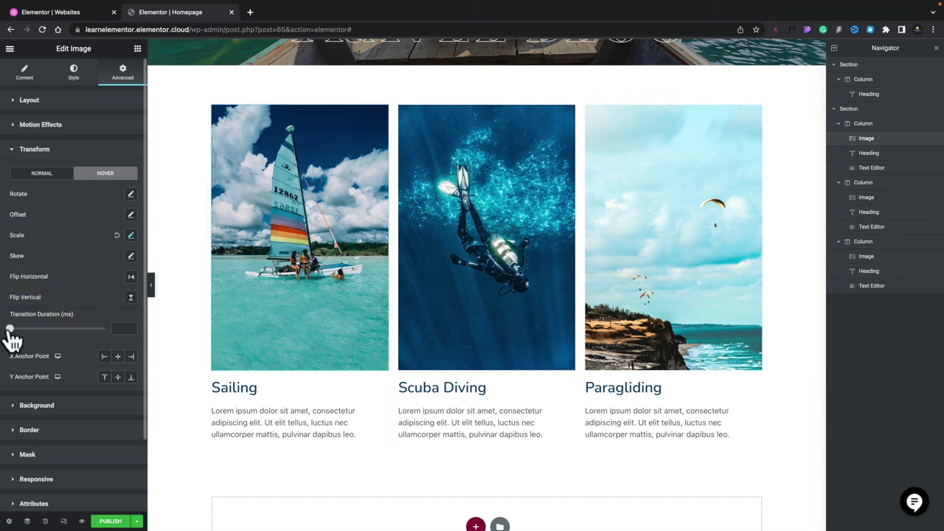
drag(12, 329, 20, 331)
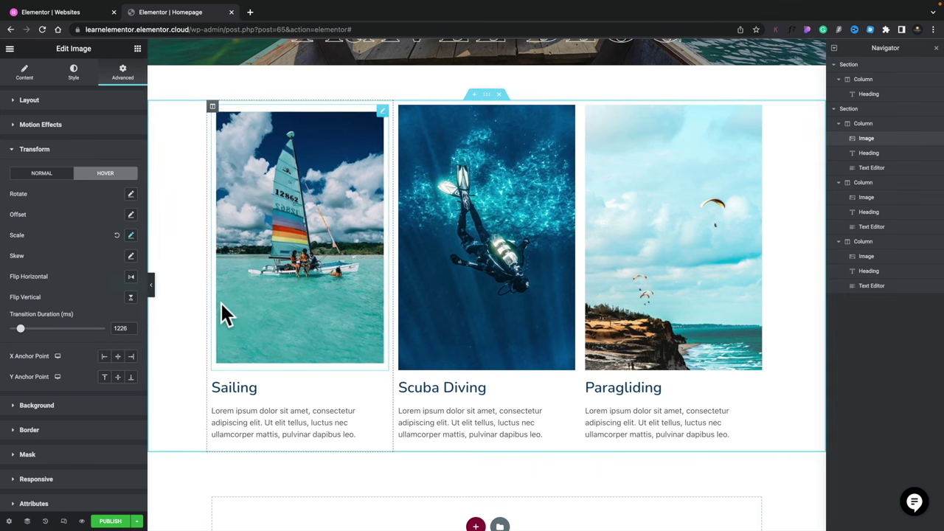
drag(25, 331, 41, 330)
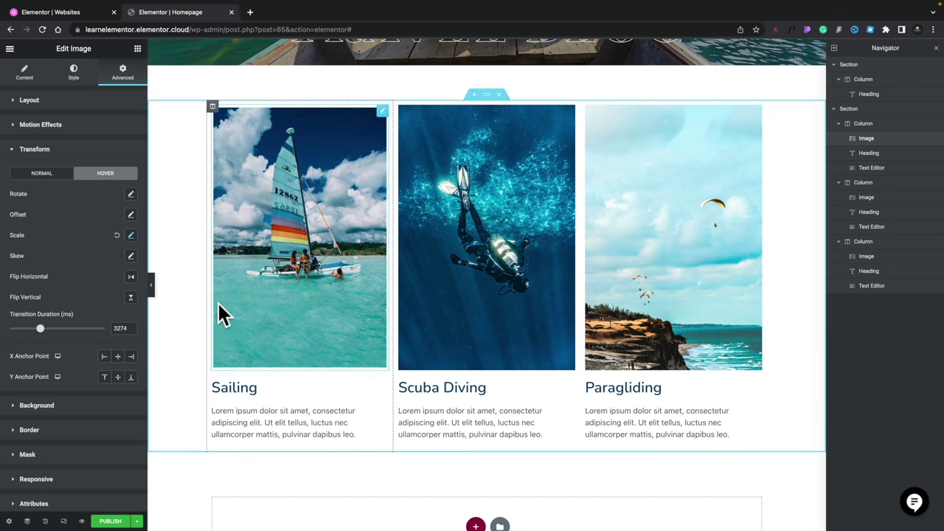
drag(40, 329, 13, 329)
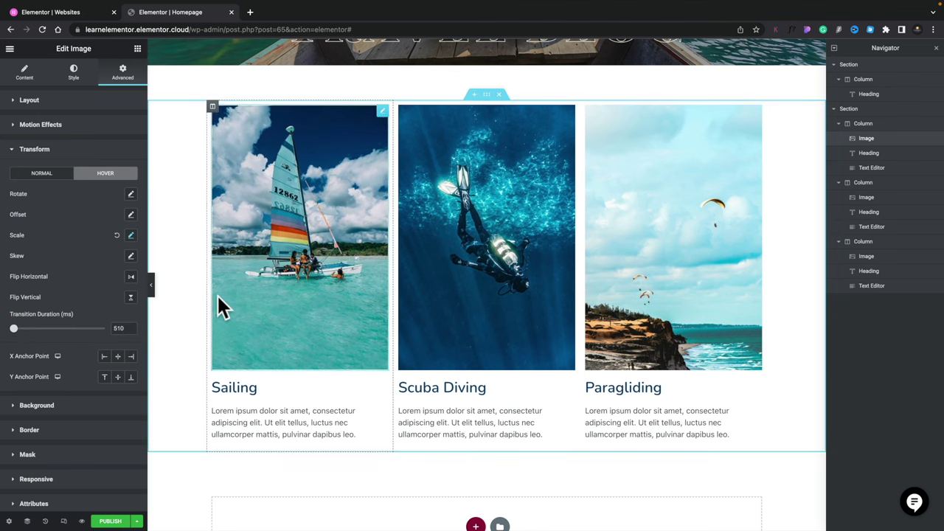
click(14, 330)
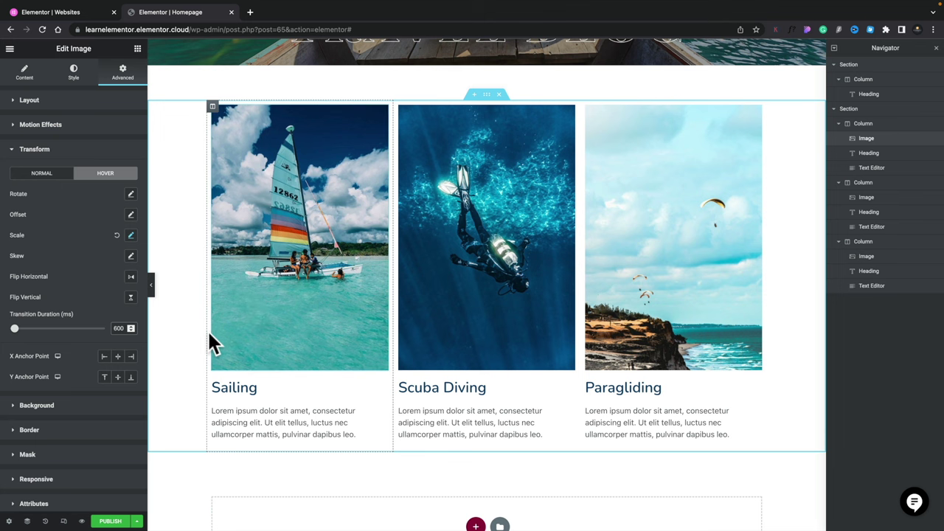
Copy the Sailing image and paste its style onto the Scuba Diving and Paragliding images.
right_click(256, 290)
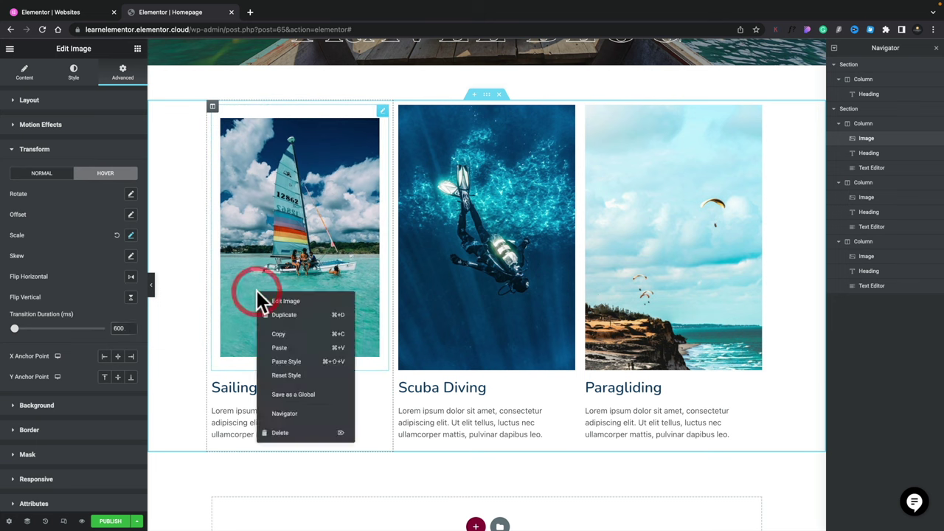
click(275, 332)
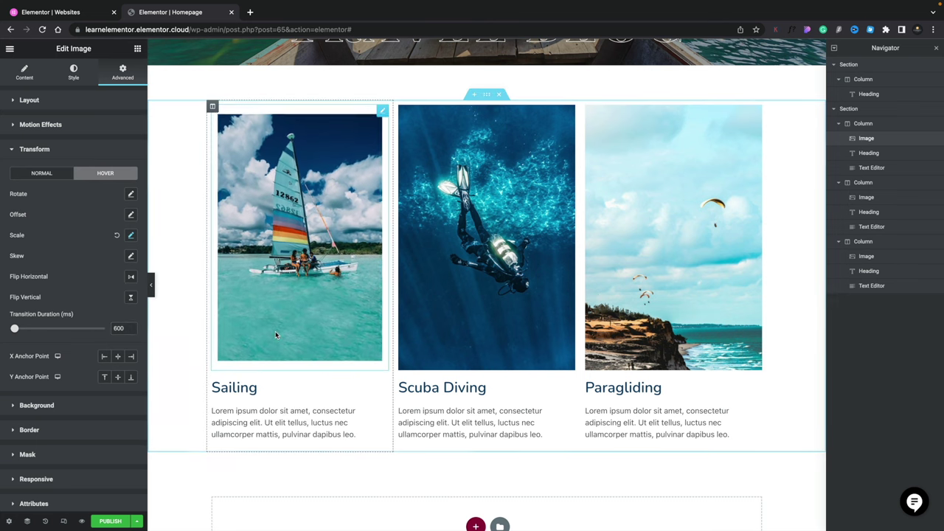
click(452, 278)
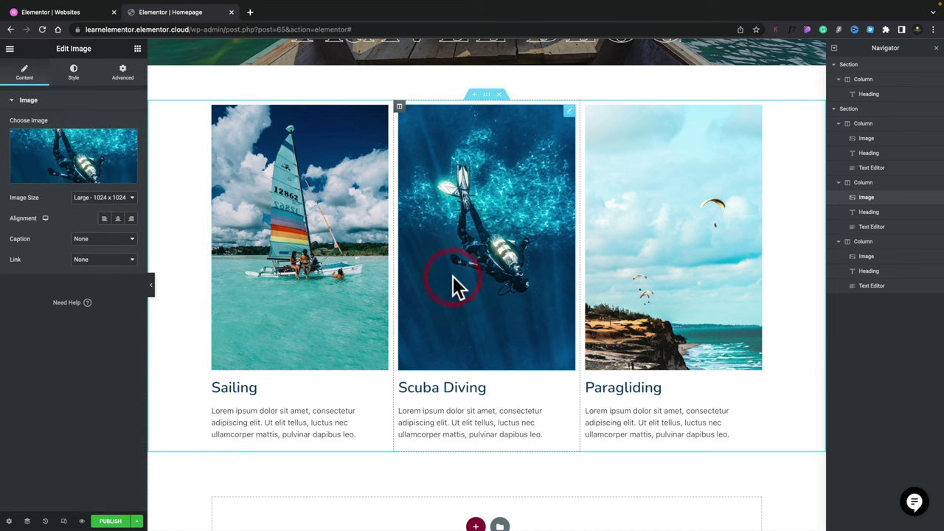
right_click(452, 278)
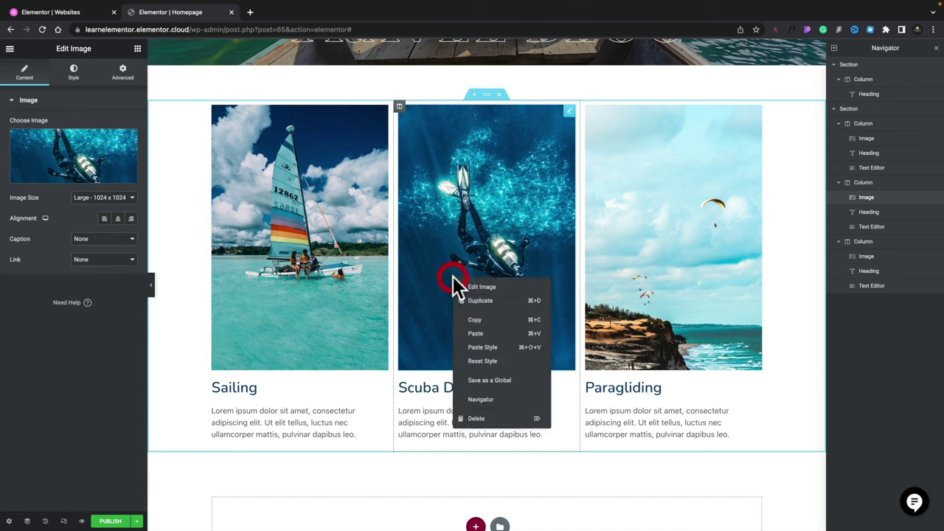
click(481, 348)
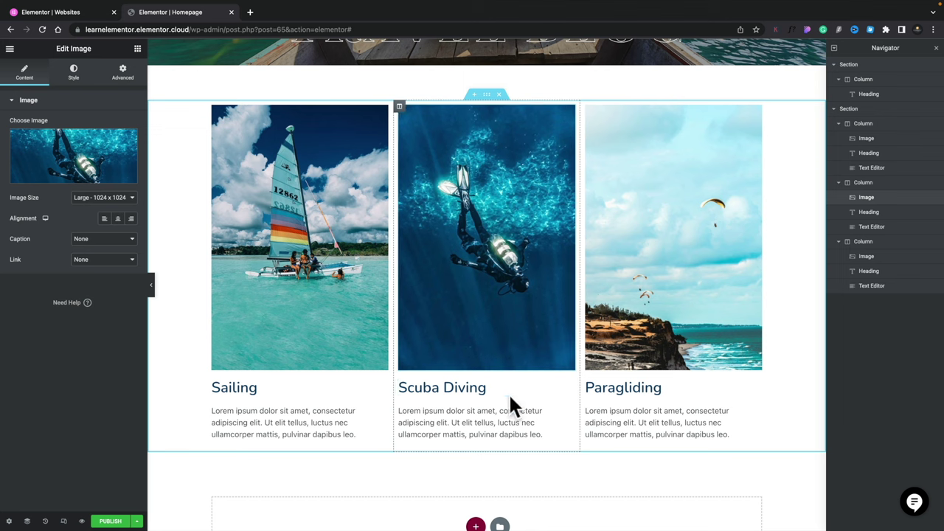
right_click(649, 281)
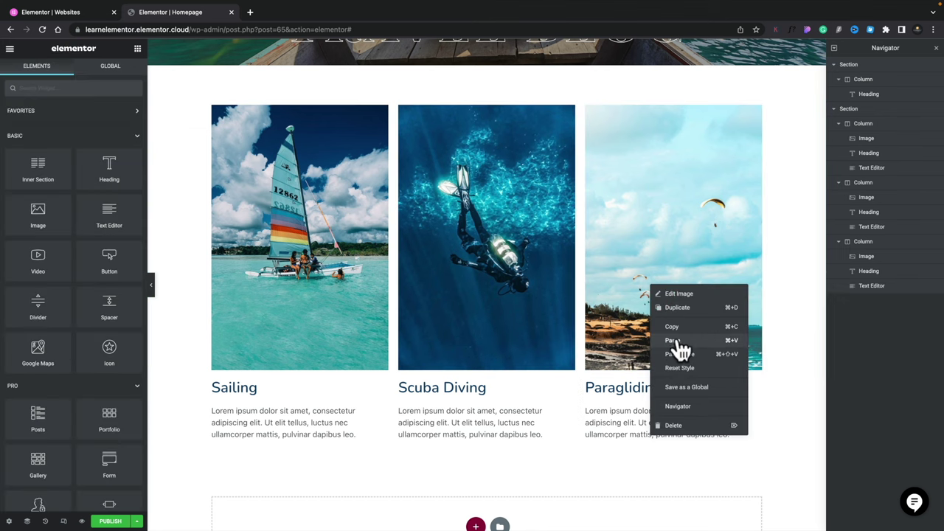
click(679, 354)
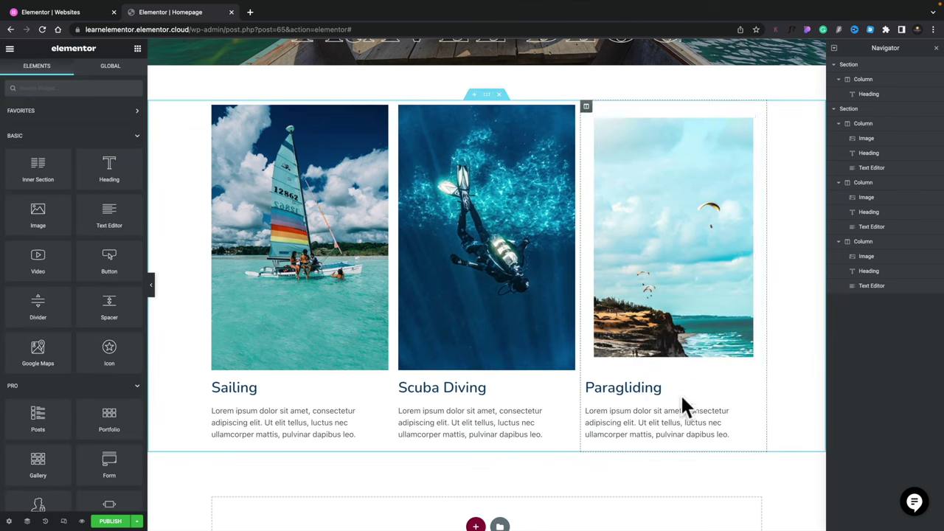
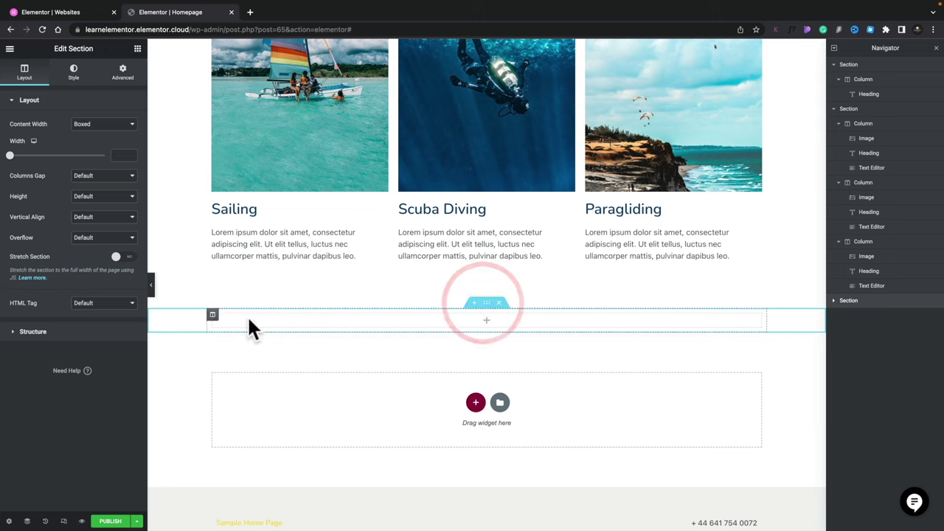
Add a centred H3 heading reading "Our Latest Posts" to the empty section below the activity columns.
click(137, 49)
drag(103, 166, 467, 321)
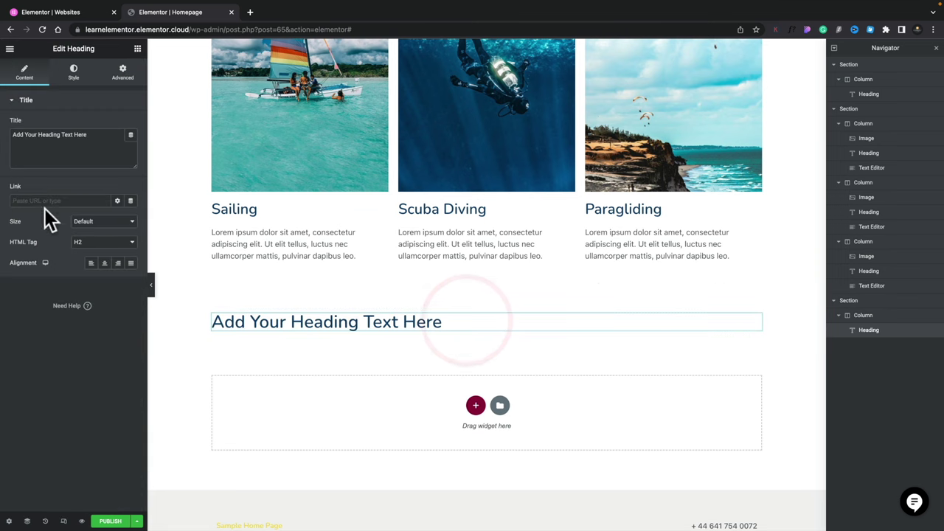
click(102, 243)
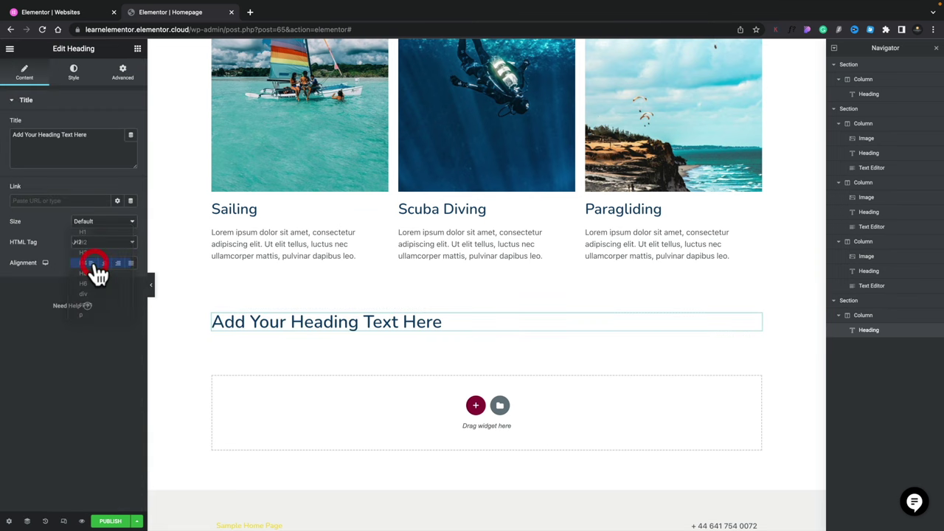
click(93, 264)
click(90, 242)
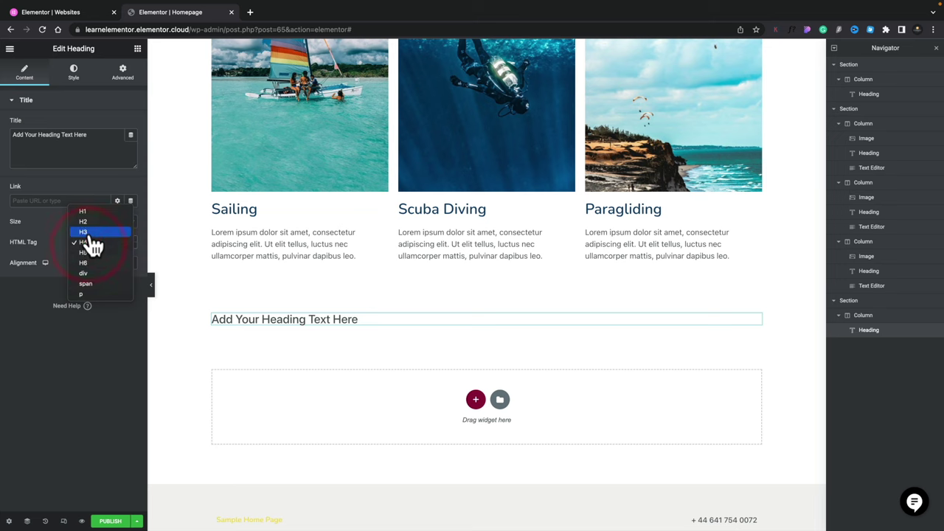
click(84, 232)
click(111, 264)
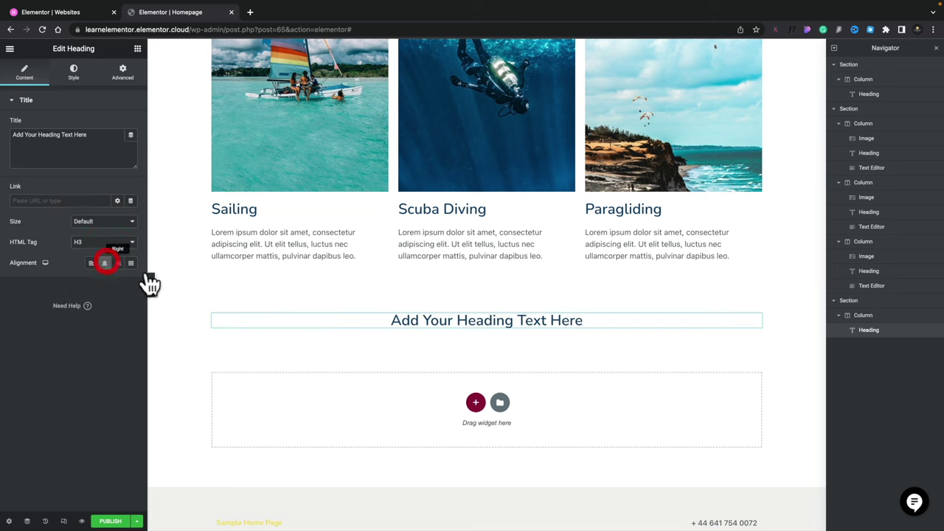
triple_click(489, 320)
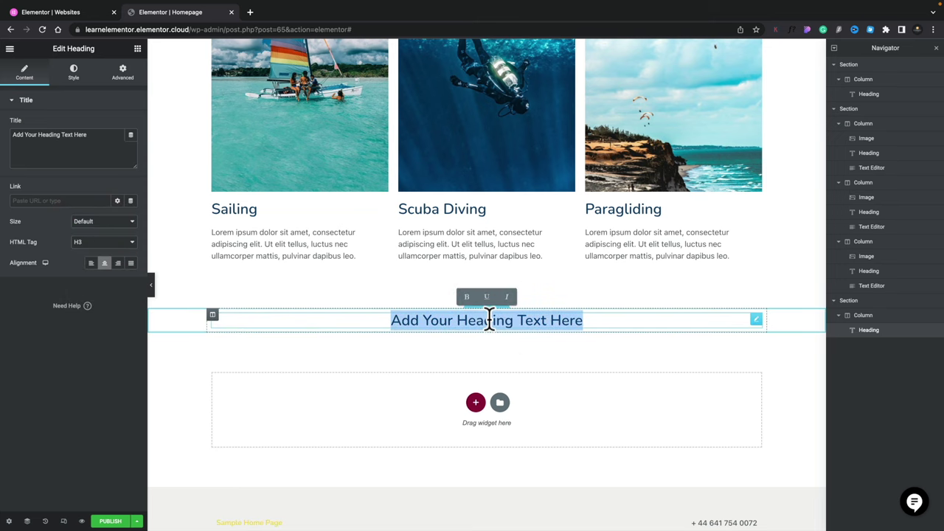
text(Our Latest Posts)
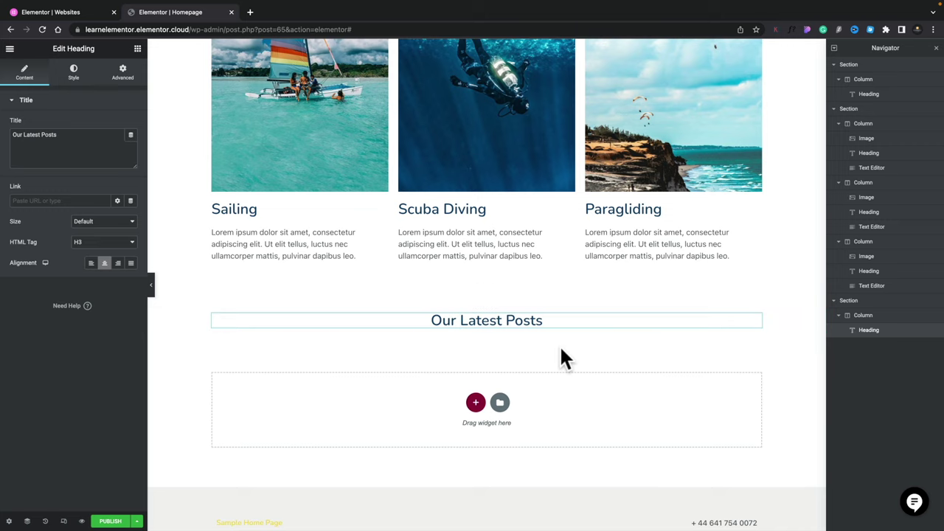
Add a Posts widget beneath the Our Latest Posts heading and set its skin to Cards.
click(137, 48)
scroll(38, 418, down, 3)
drag(37, 310, 435, 324)
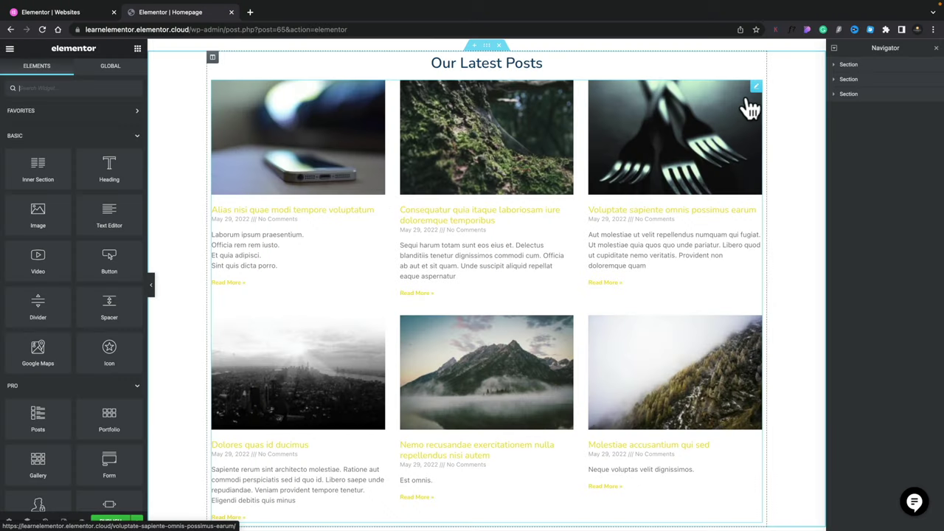
click(755, 87)
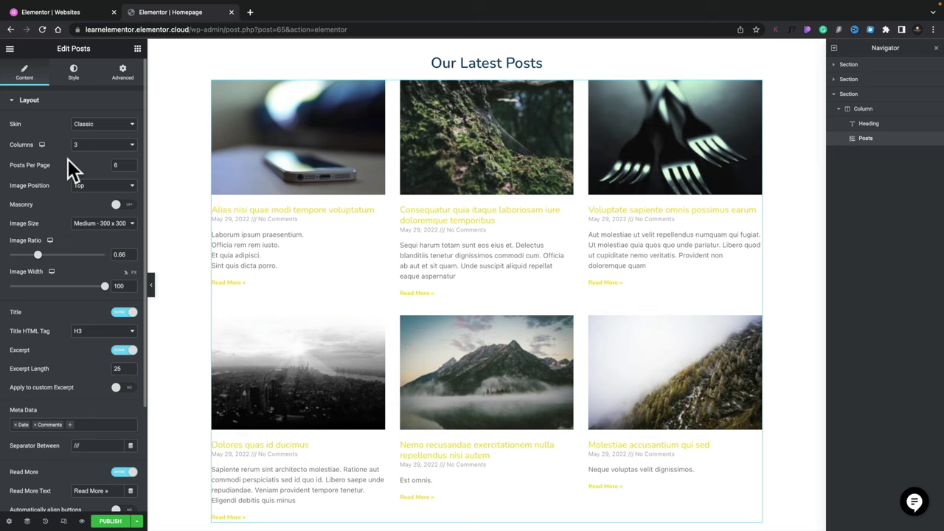
click(95, 127)
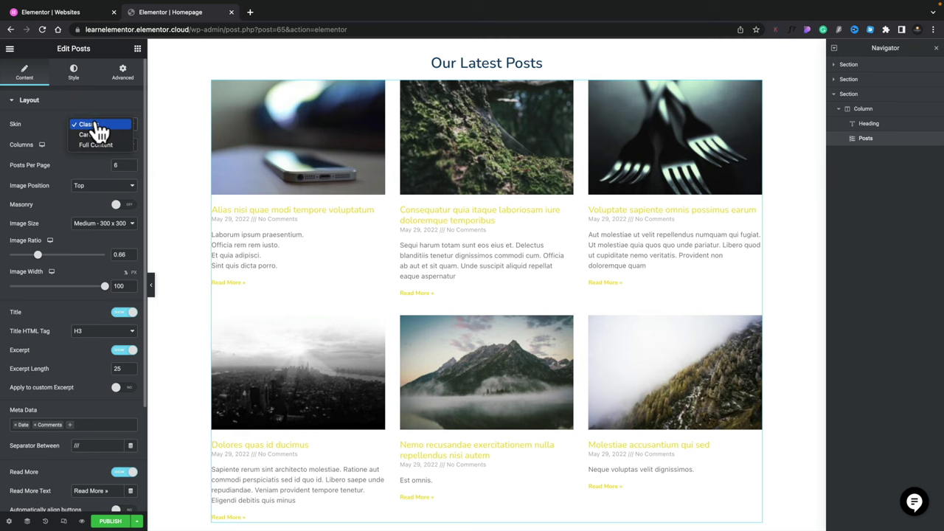
click(96, 136)
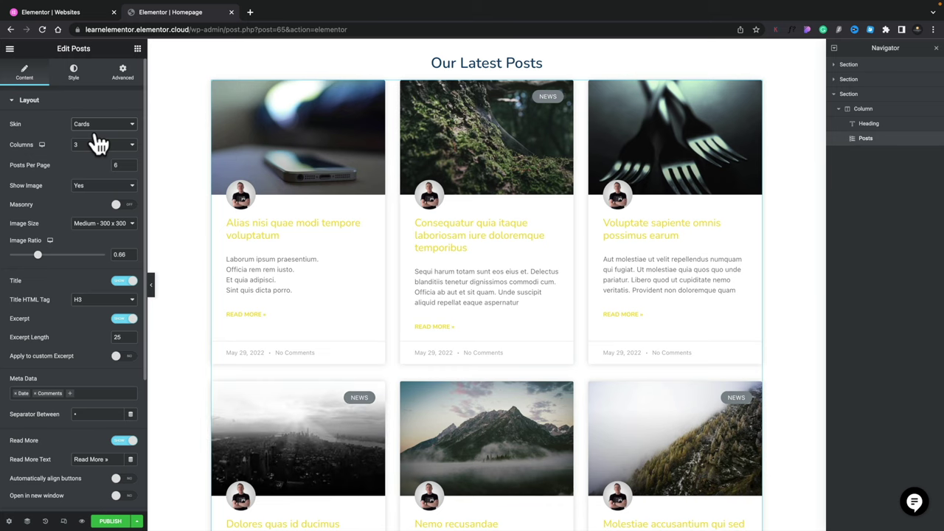
Try the Full Content skin on the posts, then return the skin to Cards.
click(95, 126)
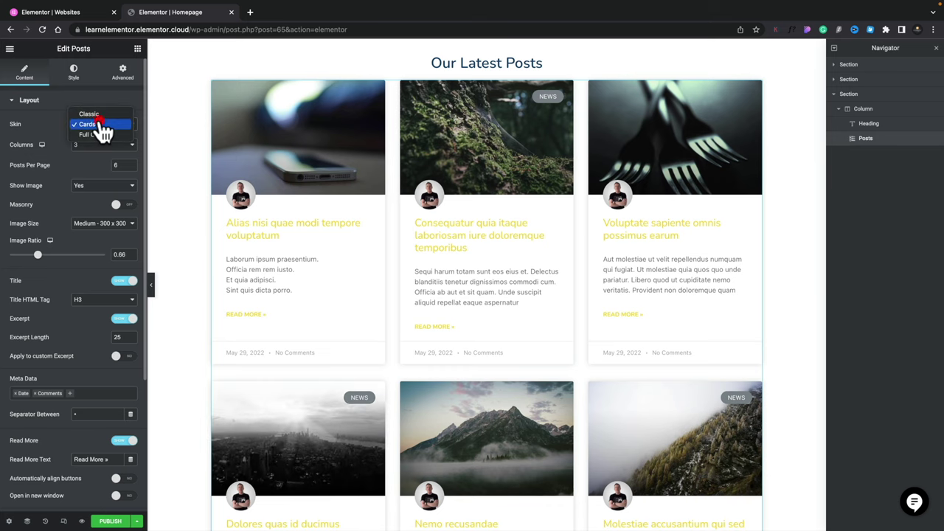
click(98, 135)
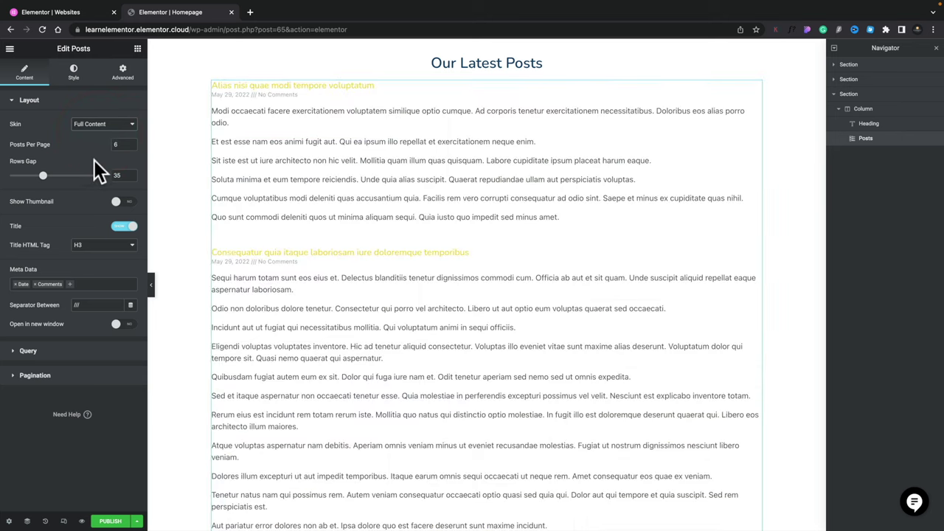
click(104, 124)
click(105, 115)
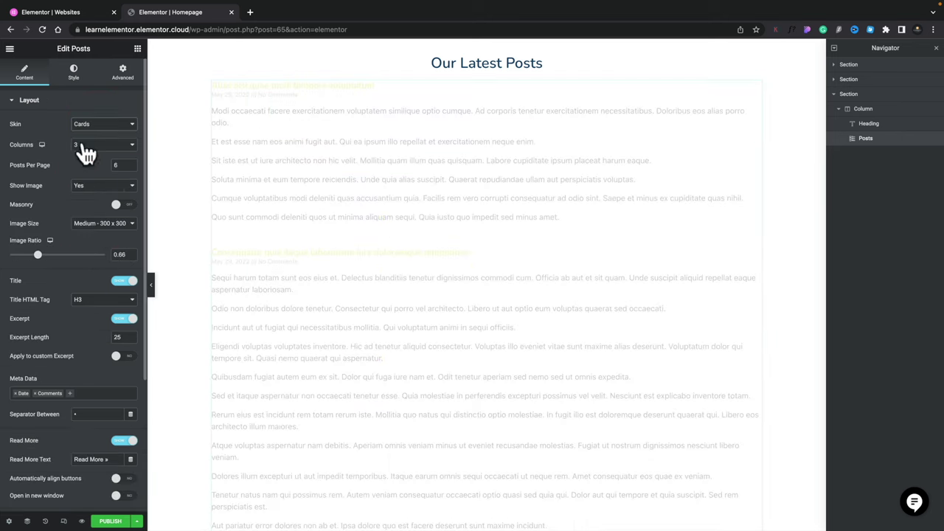
Try a two-column layout for the posts and restore three columns.
click(96, 147)
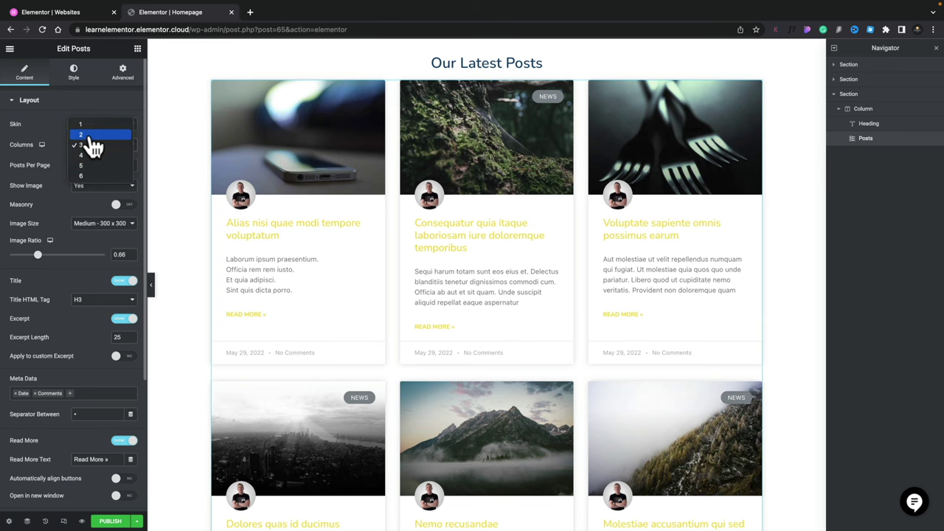
click(90, 138)
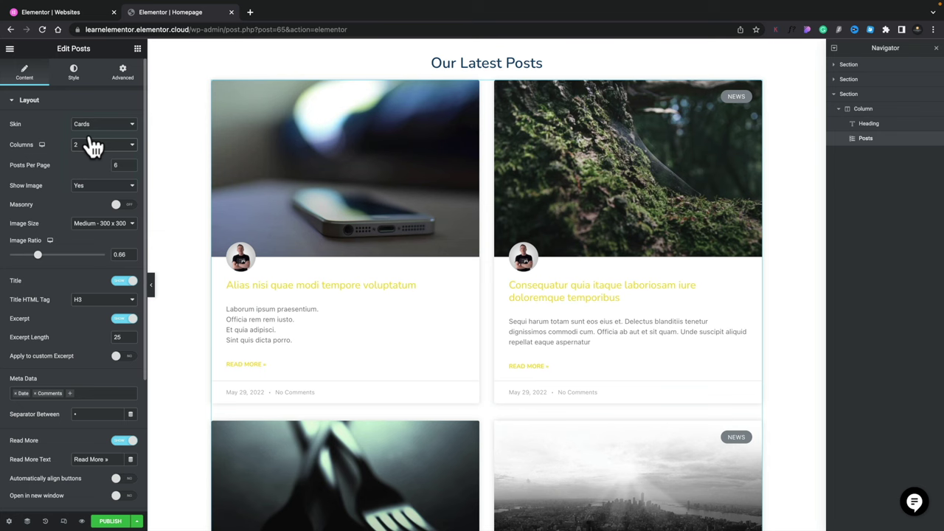
click(88, 139)
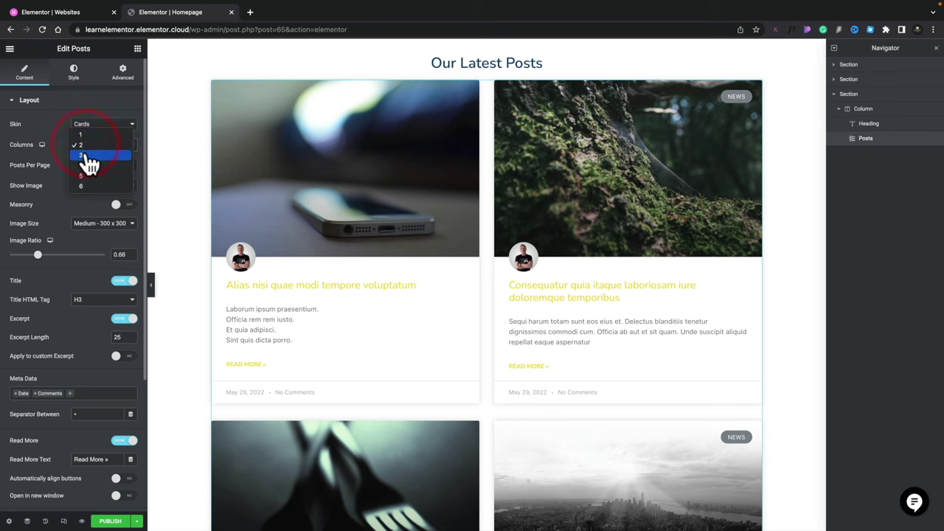
click(85, 153)
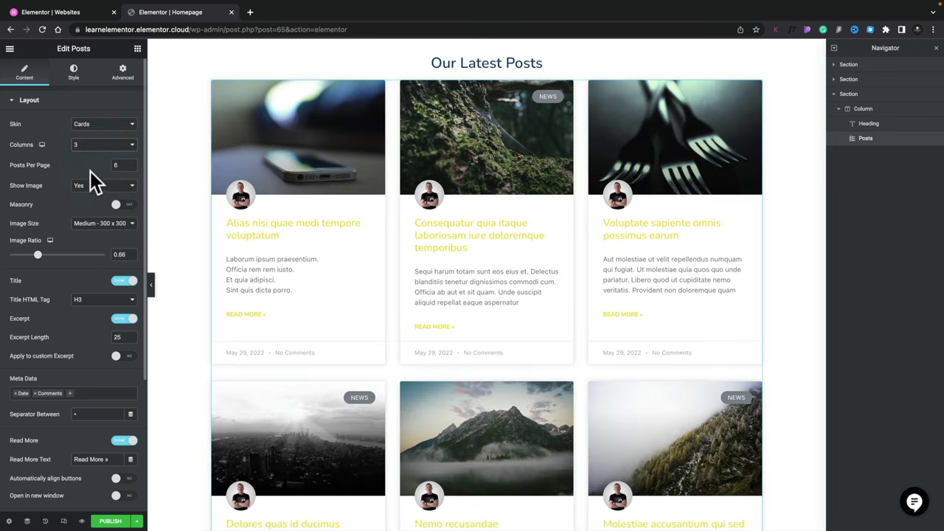
Limit the Posts widget to 3 posts per page.
scroll(208, 287, down, 1)
scroll(205, 279, down, 3)
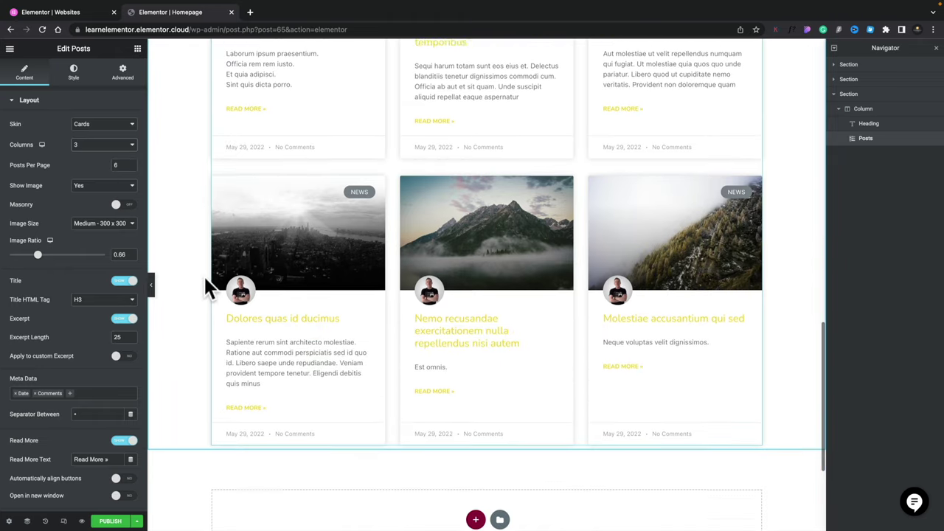
scroll(205, 279, up, 2)
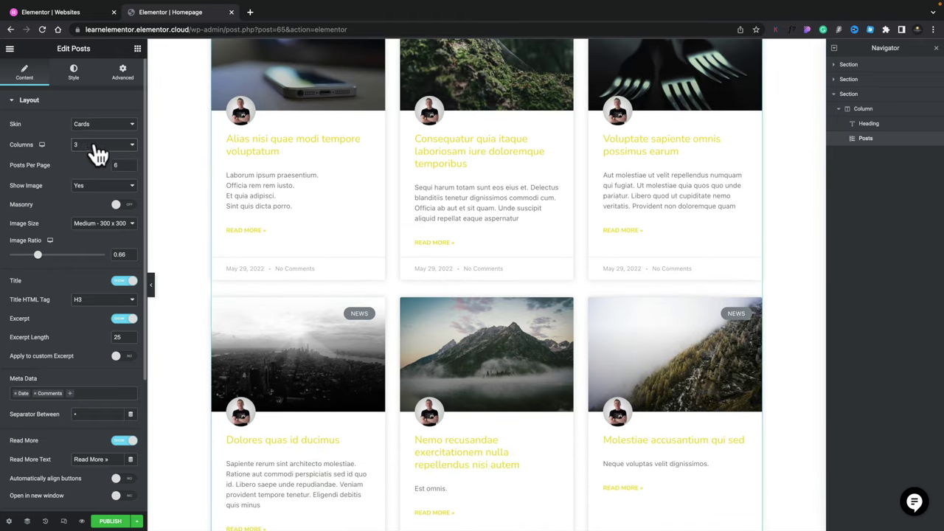
click(95, 148)
click(35, 156)
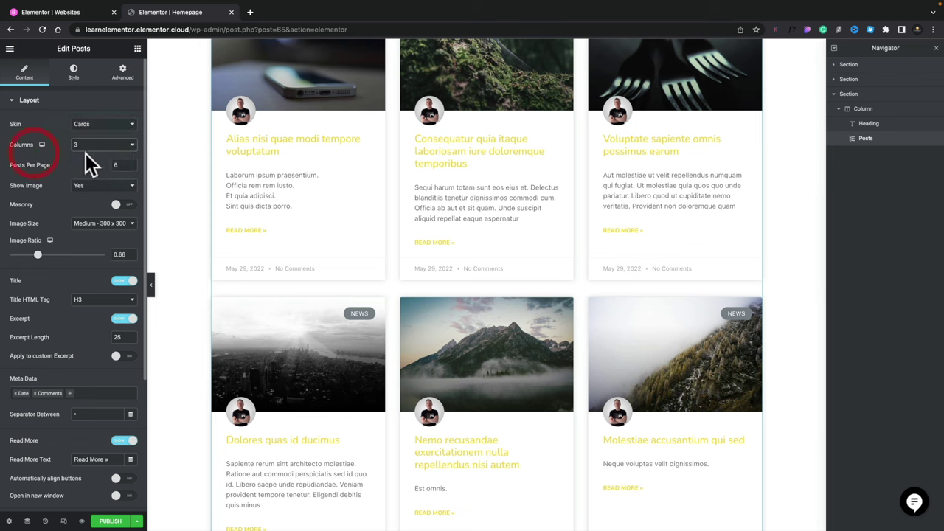
click(97, 162)
text(3)
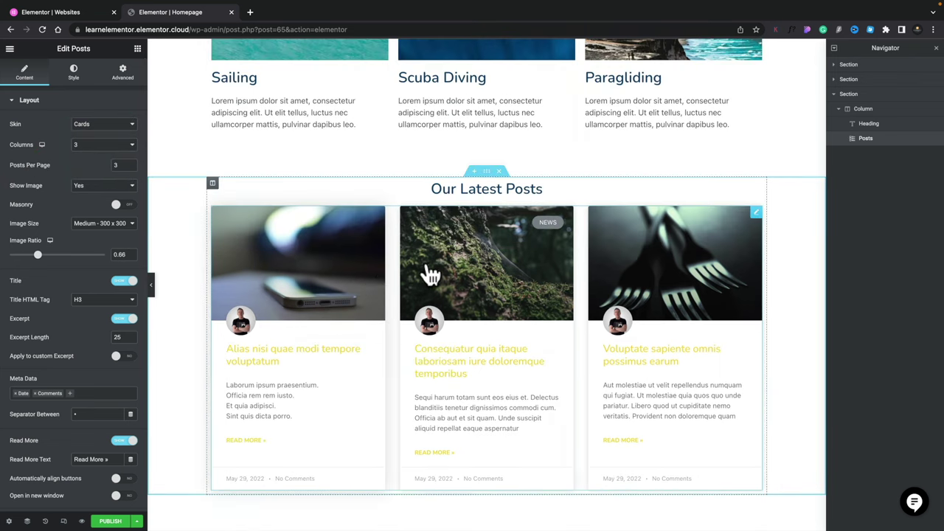
Set the posts' image size to Medium Large - 768 x 0 and their image ratio to 1.
click(129, 224)
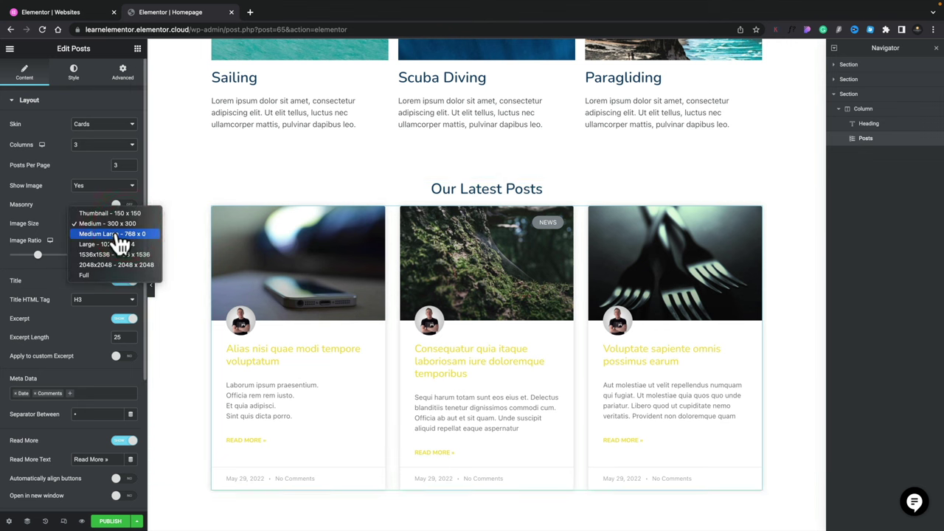
click(121, 234)
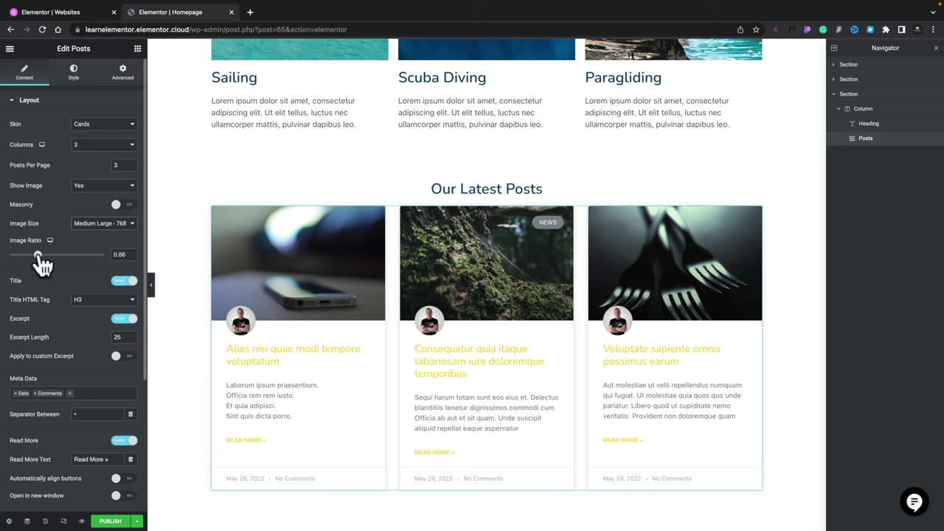
drag(38, 257, 54, 256)
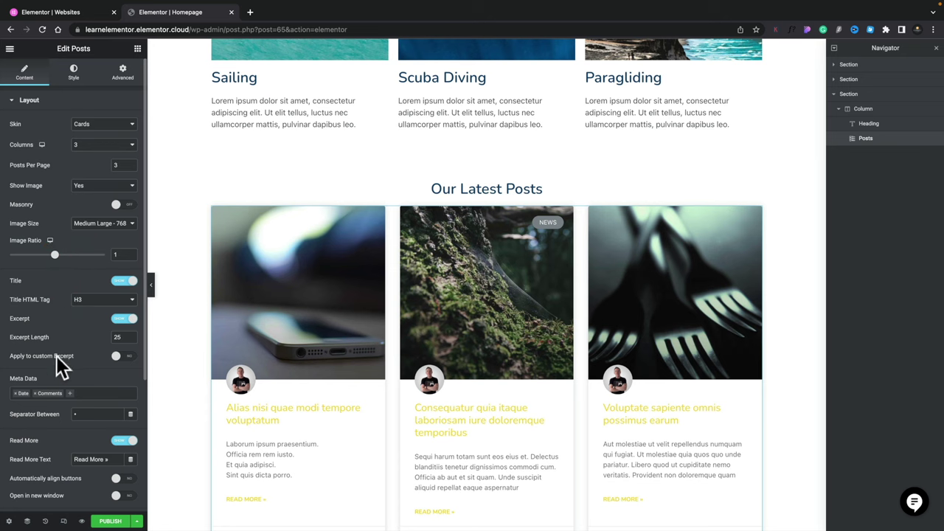
Set the HTML tag of the post titles to H4.
scroll(56, 355, down, 4)
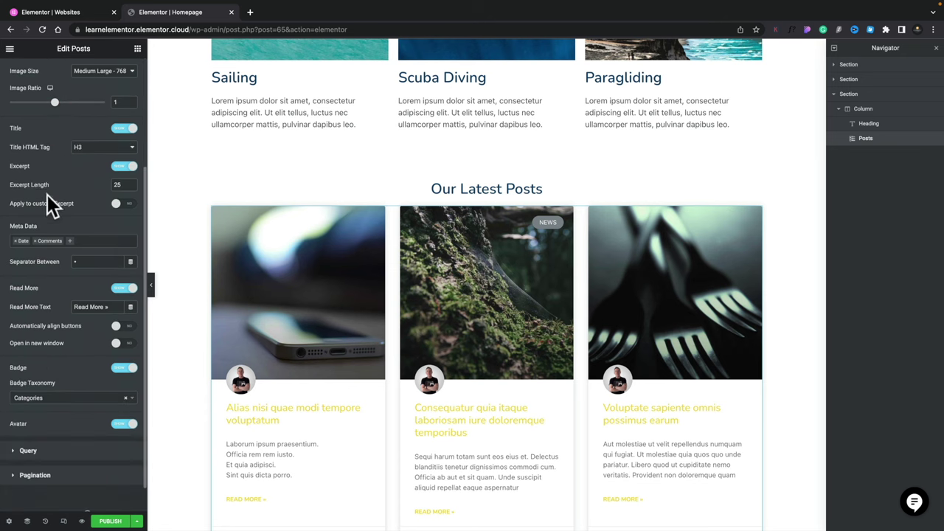
click(87, 150)
click(85, 158)
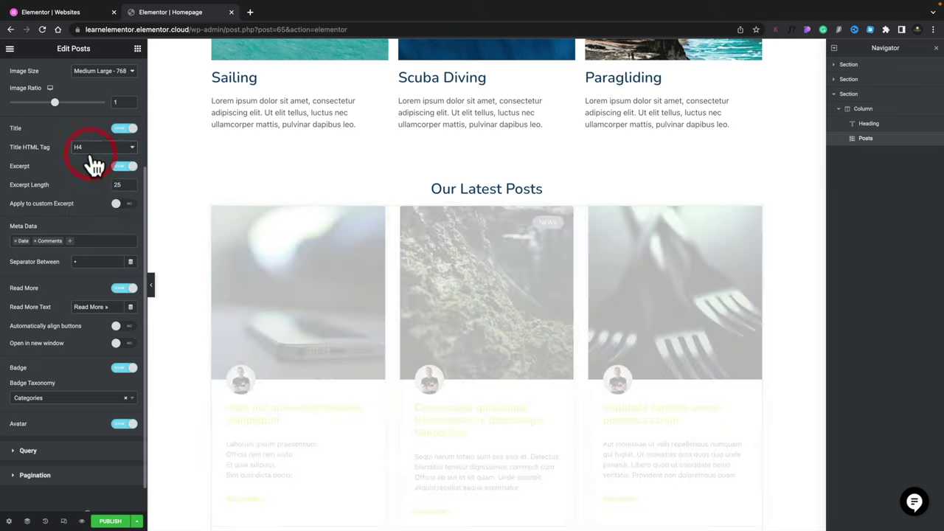
Hide the excerpts on the post cards and show them again.
click(122, 167)
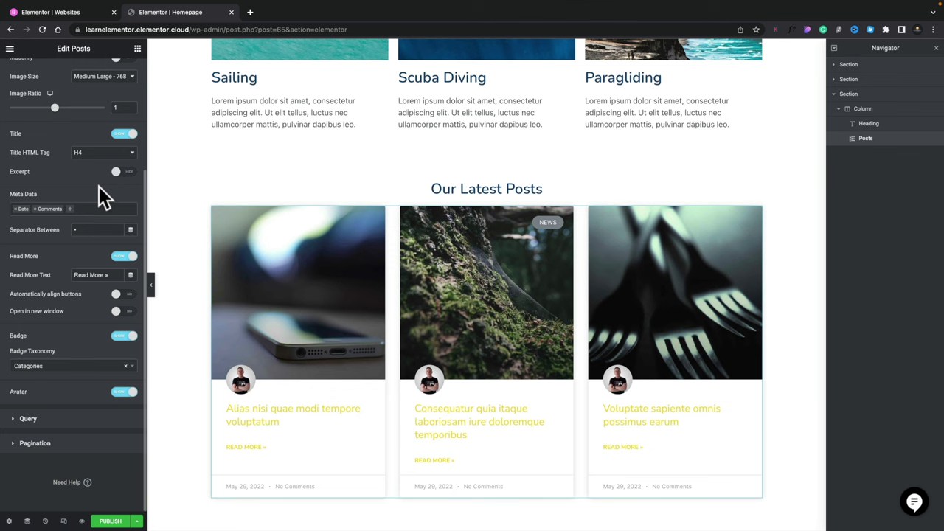
click(124, 174)
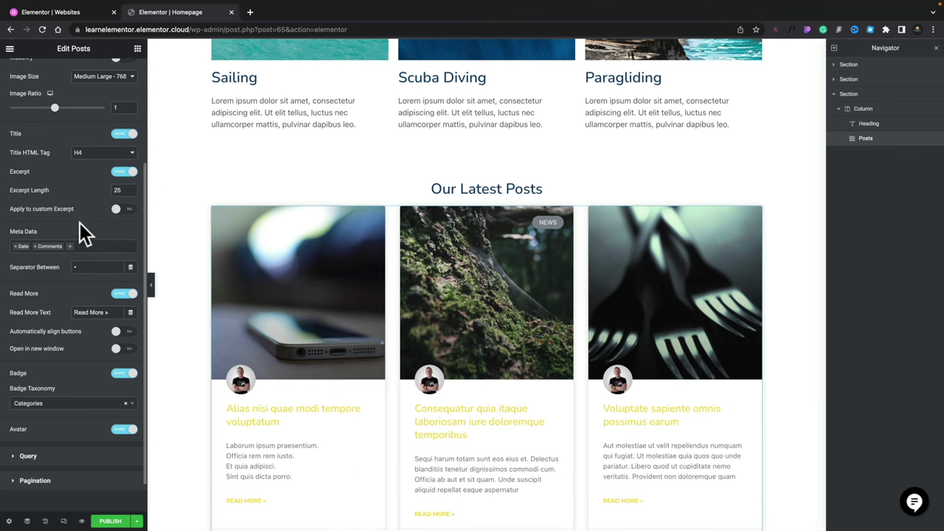
Replace Comments with Date Modified in the posts' meta data, keeping Date.
scroll(96, 214, down, 1)
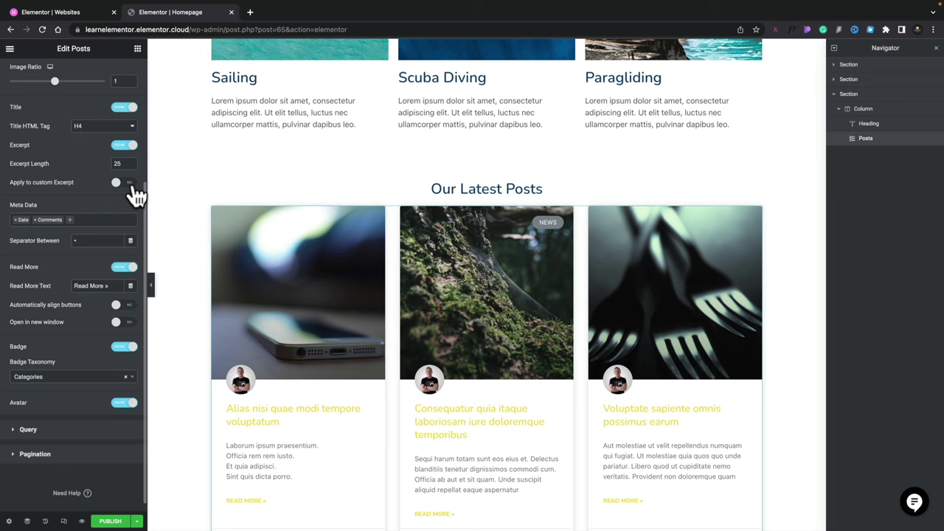
scroll(167, 374, down, 1)
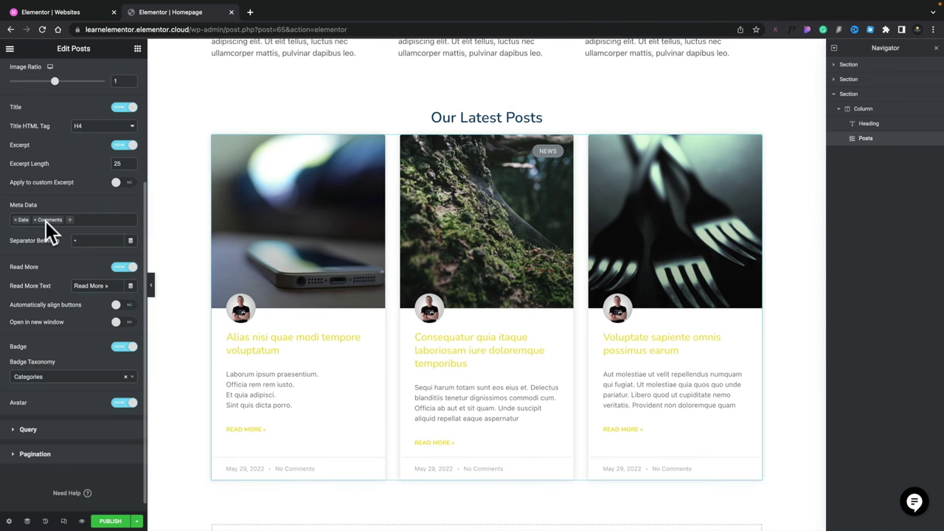
click(71, 221)
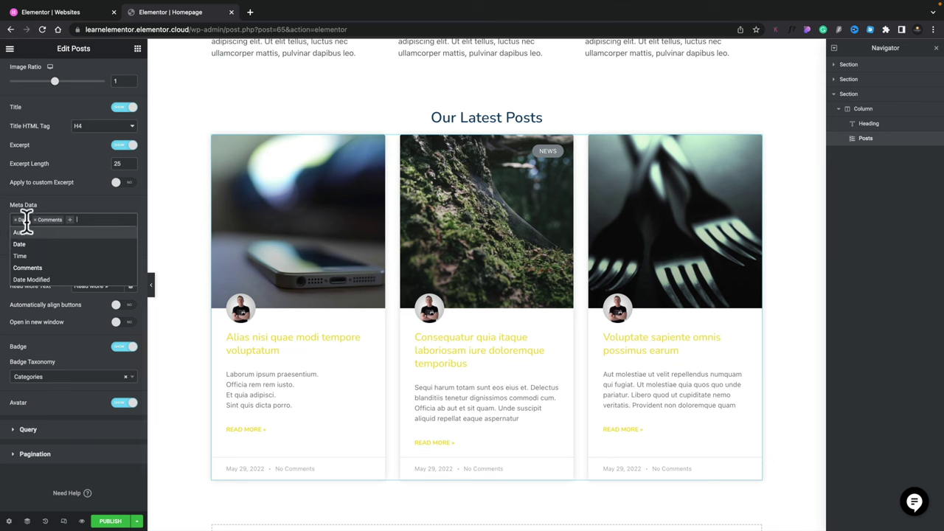
click(67, 205)
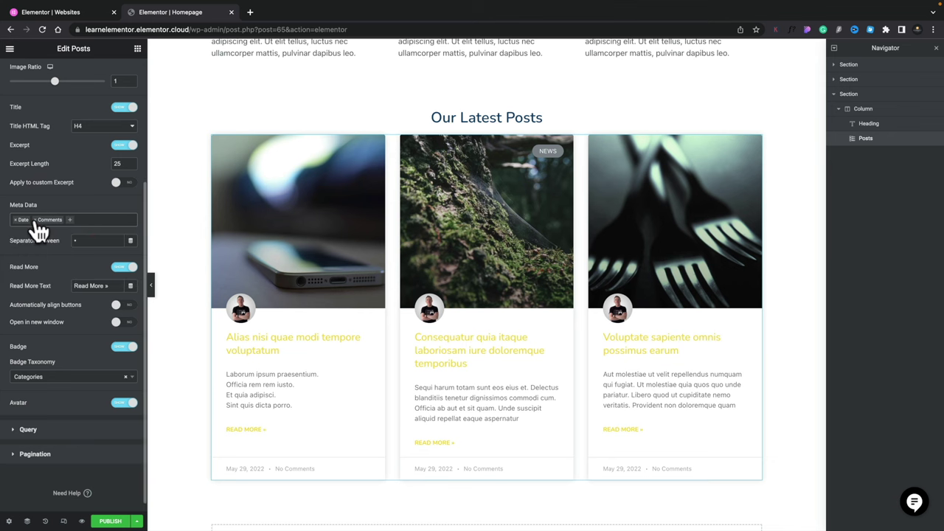
click(34, 220)
click(59, 213)
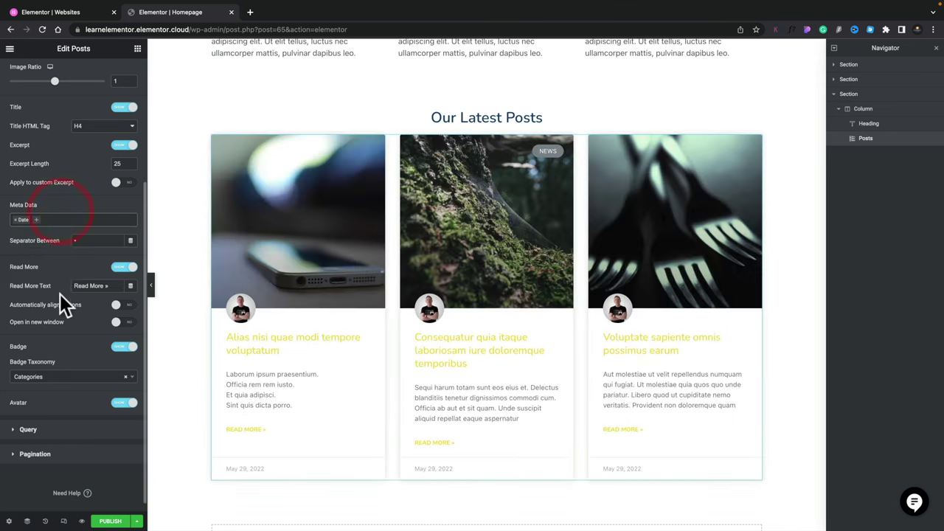
click(42, 219)
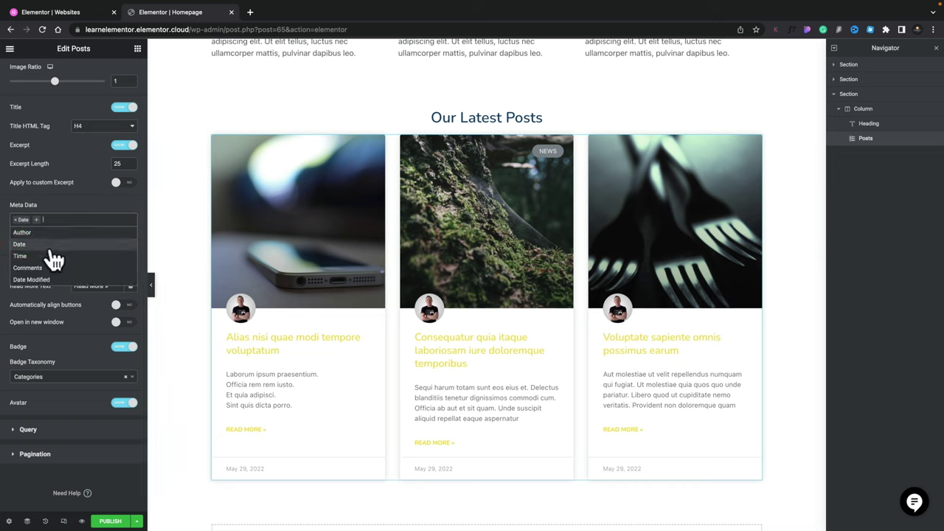
click(39, 280)
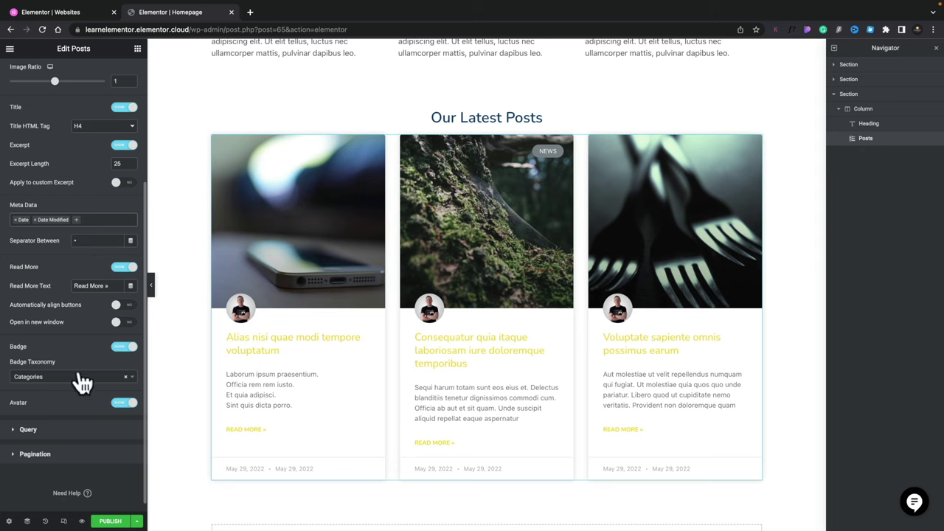
Hide the avatar on the post cards and limit the posts query to the term Categories: News.
click(120, 404)
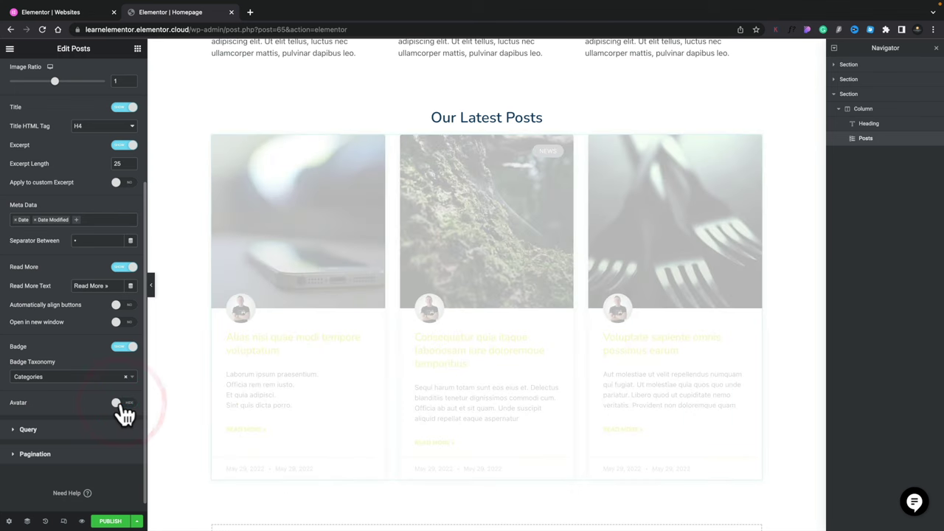
click(30, 430)
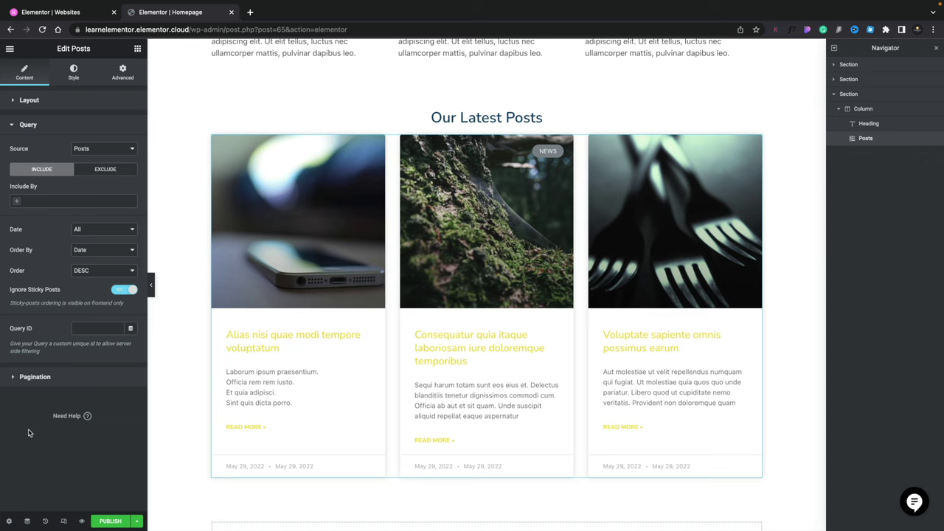
click(17, 204)
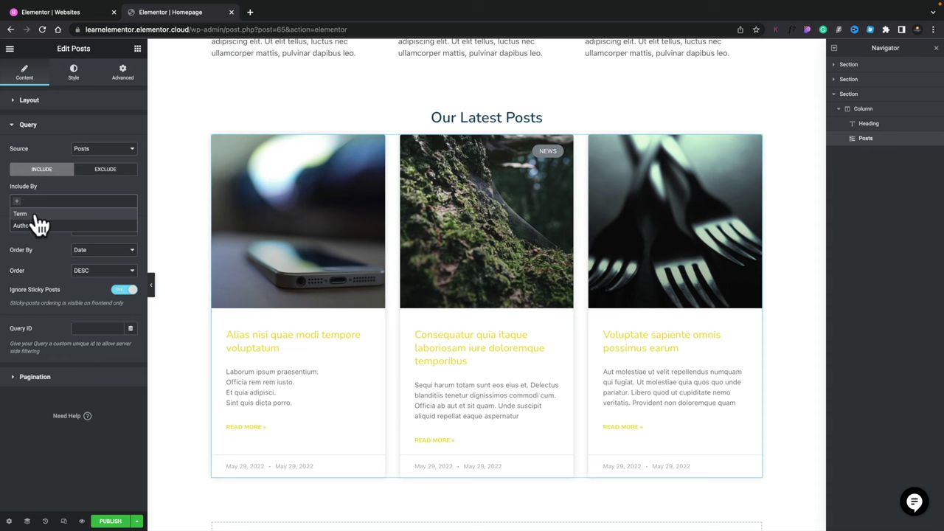
click(35, 216)
click(35, 232)
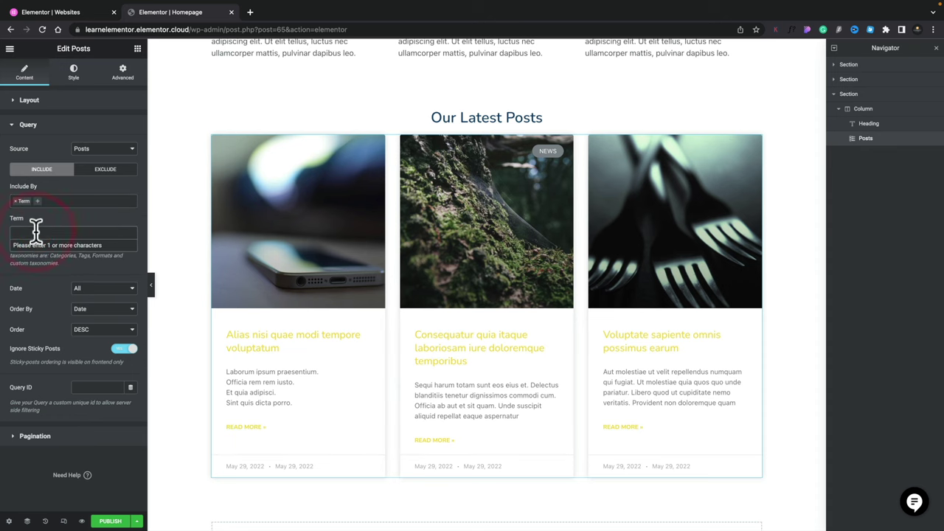
text(new)
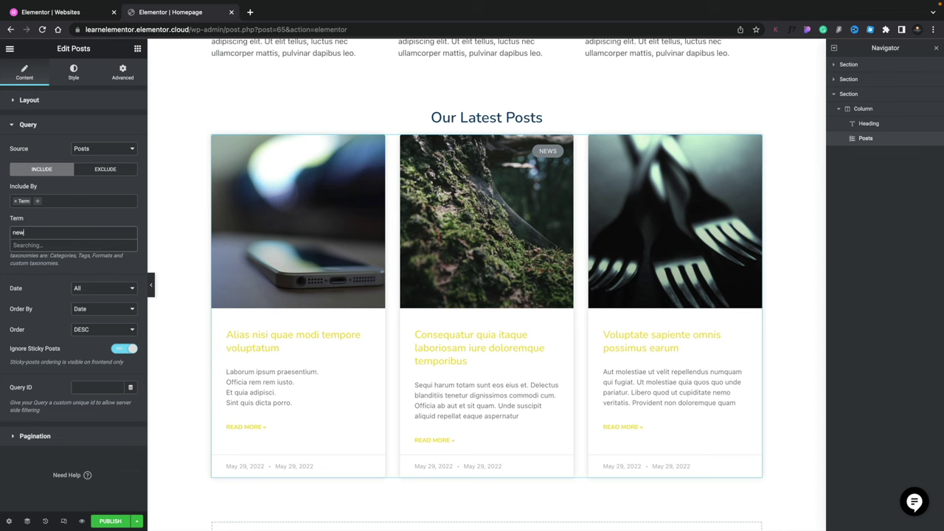
click(42, 245)
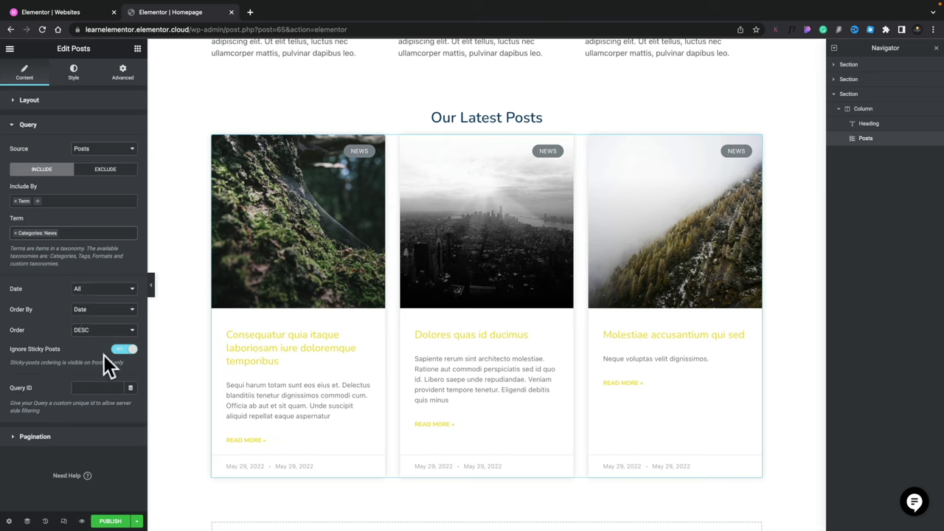
Try Load on Click pagination for the posts and set the pagination back to None.
click(36, 439)
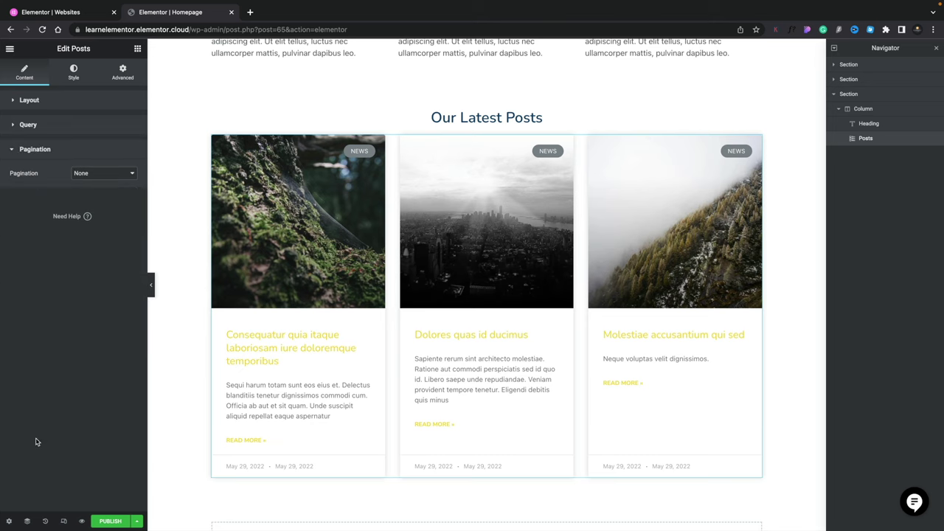
scroll(203, 422, down, 3)
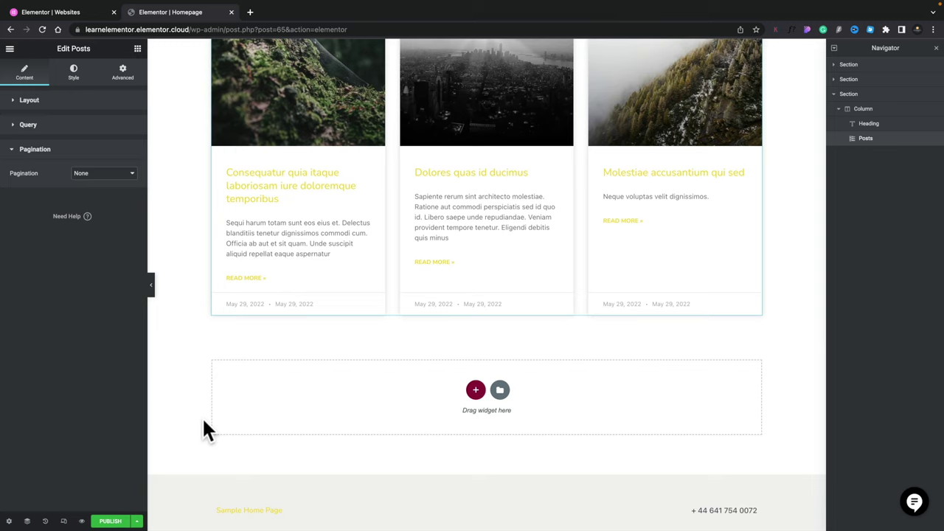
click(109, 177)
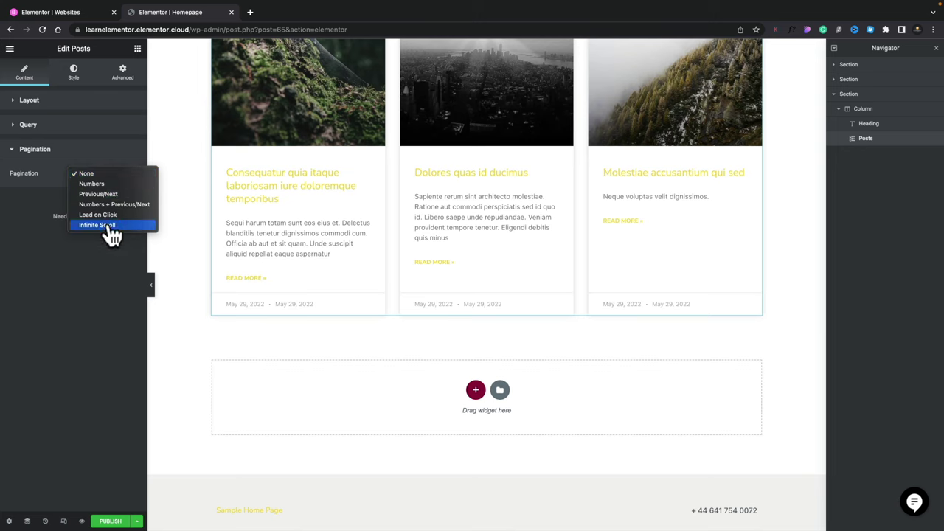
click(108, 215)
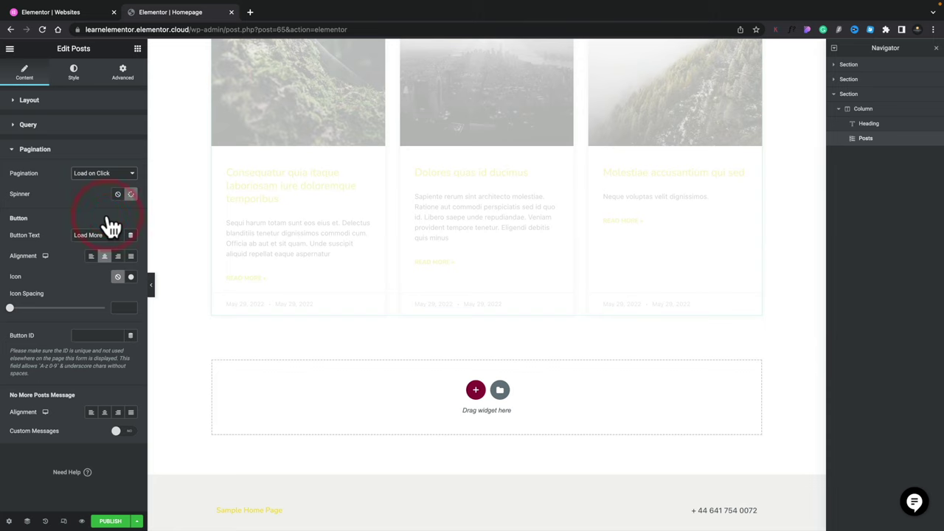
click(497, 344)
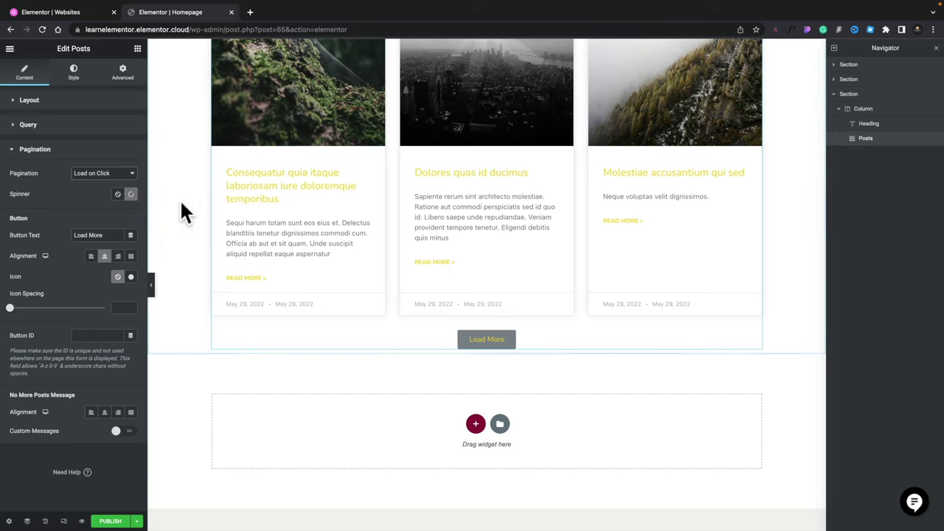
click(132, 177)
click(94, 132)
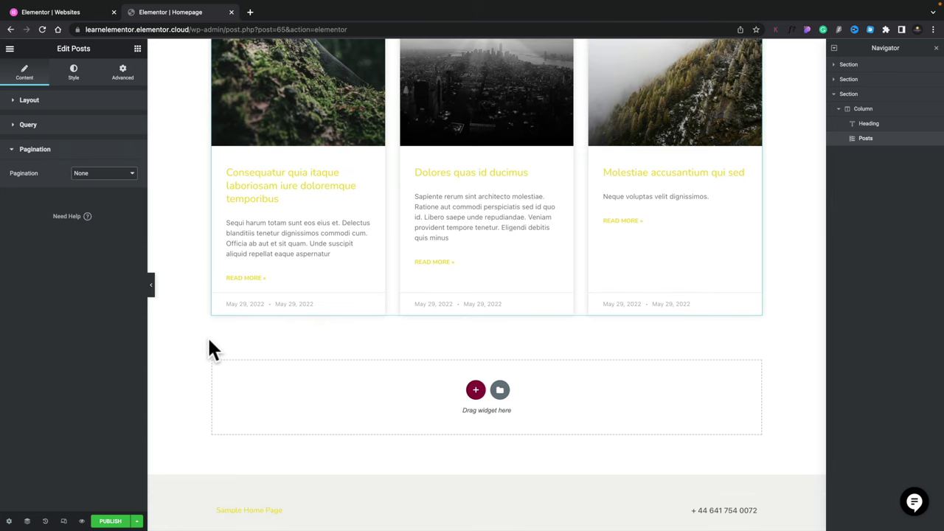
Set the post titles' color to the global Primary color.
scroll(209, 341, up, 4)
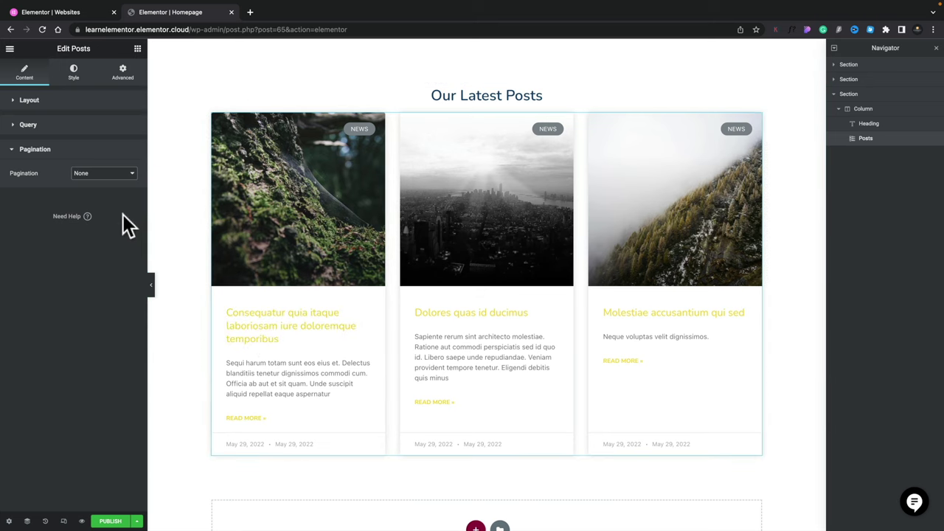
click(73, 72)
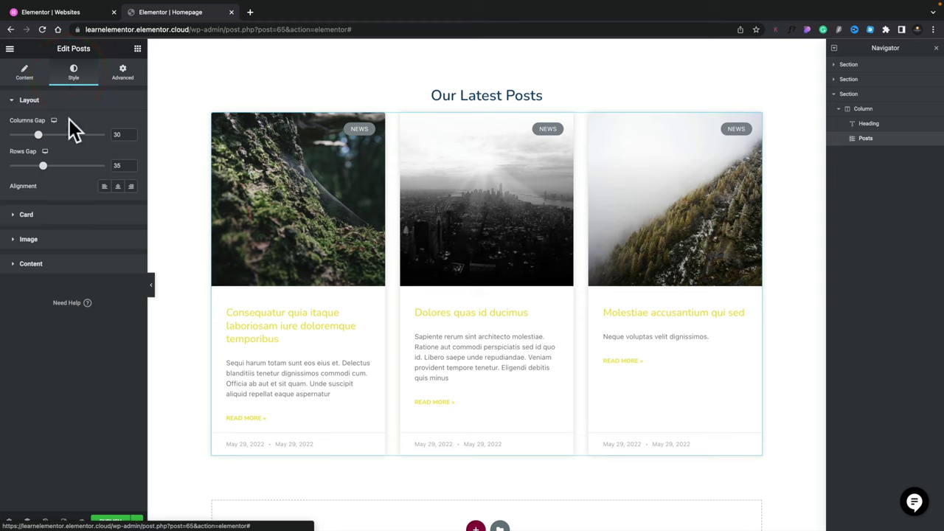
click(33, 213)
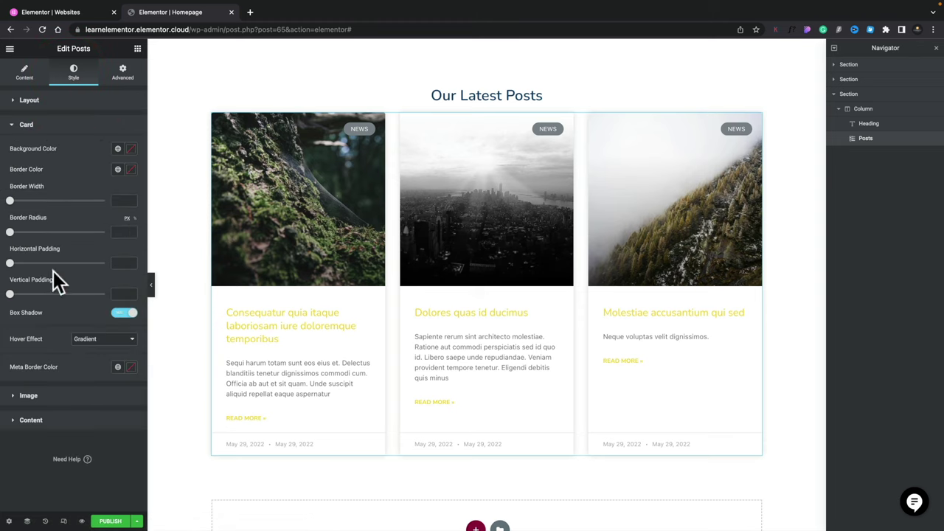
click(31, 397)
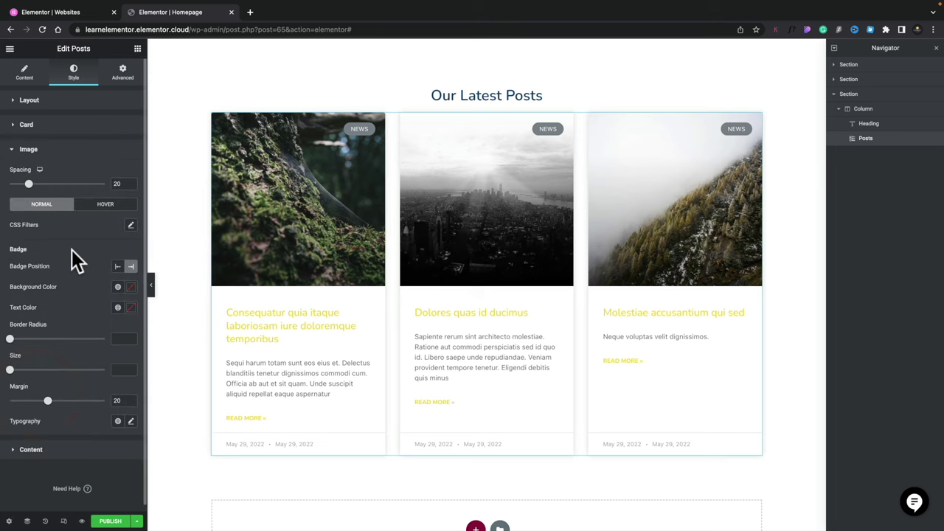
click(29, 452)
scroll(59, 449, down, 3)
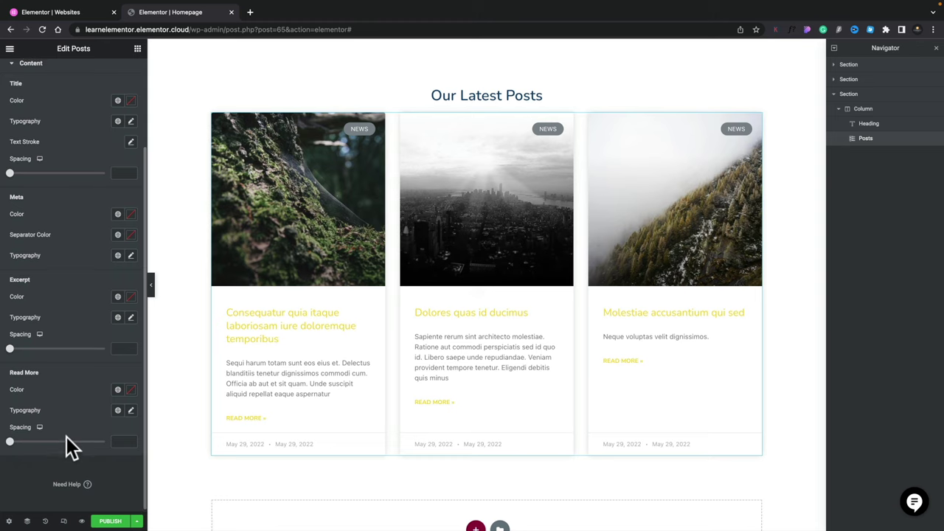
click(118, 101)
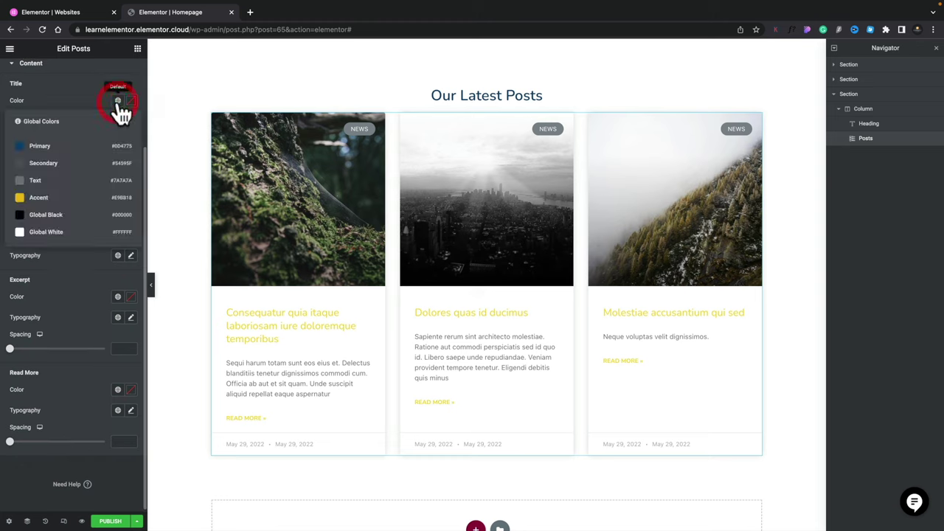
click(40, 147)
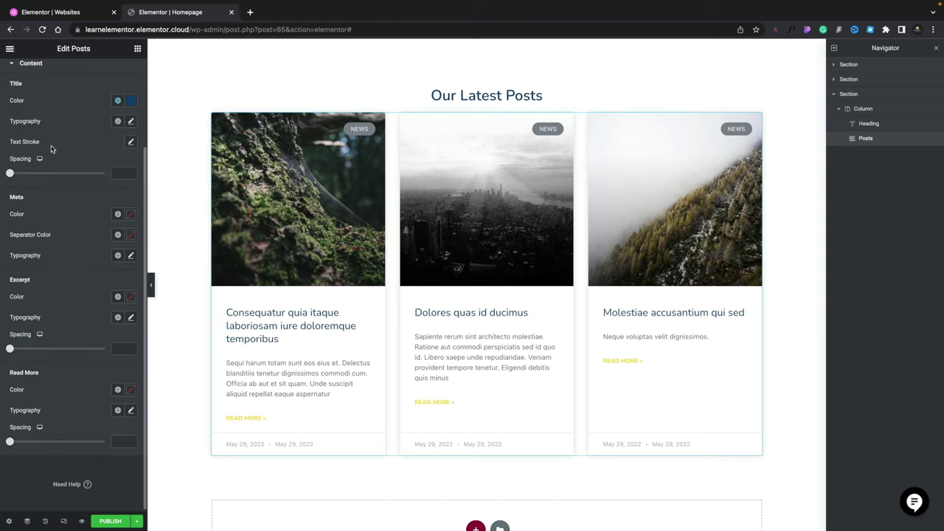
Set the post titles' typography to size 18 px and weight 500, and color the Read More links Global Black.
click(130, 122)
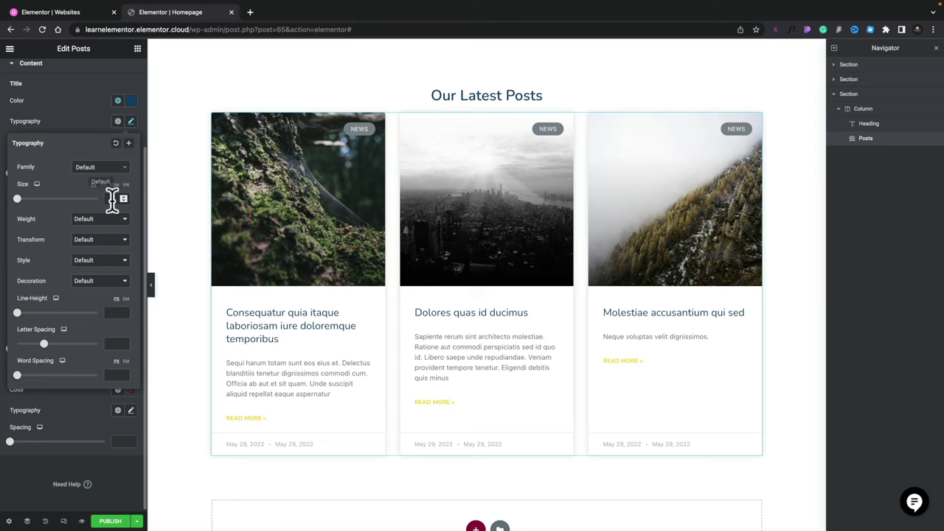
drag(17, 200, 23, 200)
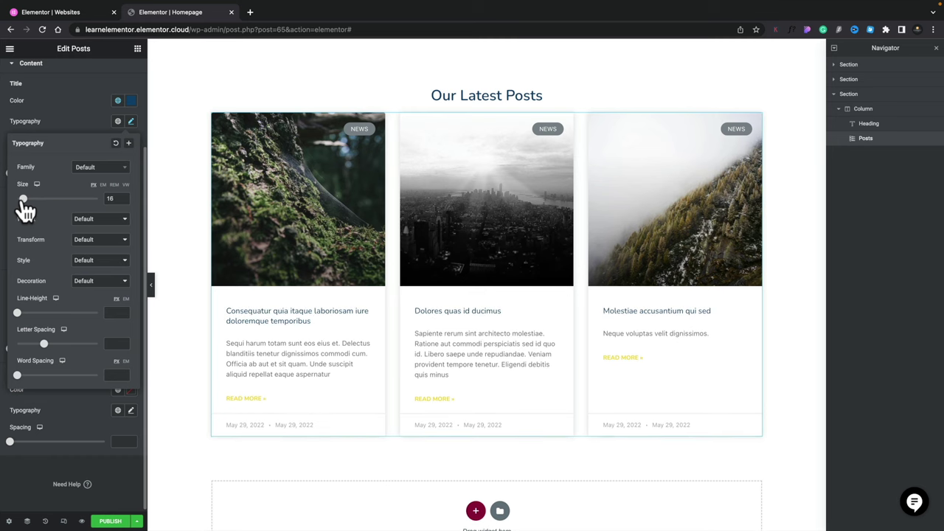
click(123, 195)
click(123, 195)
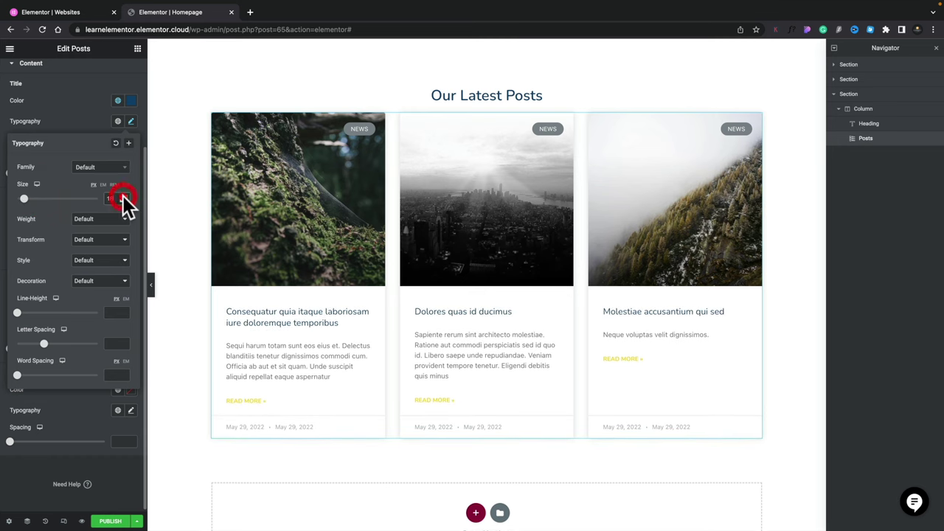
click(86, 221)
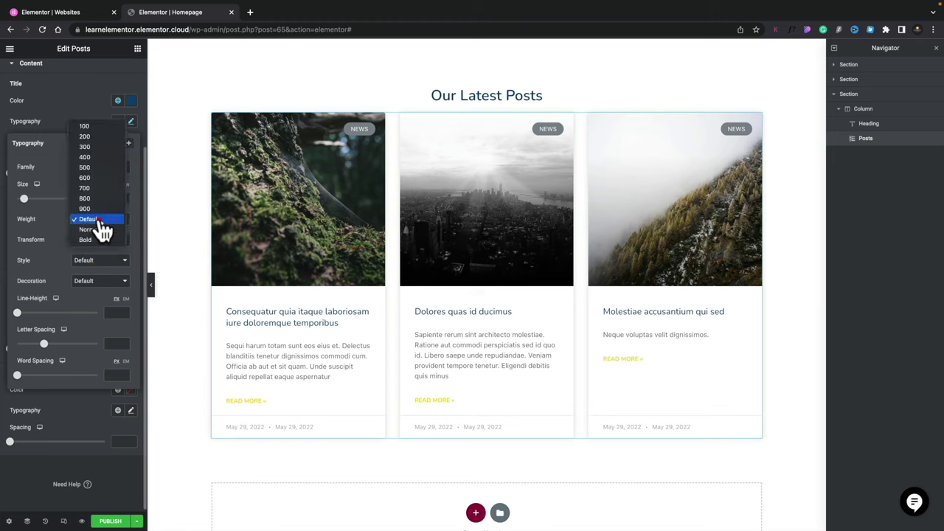
click(94, 168)
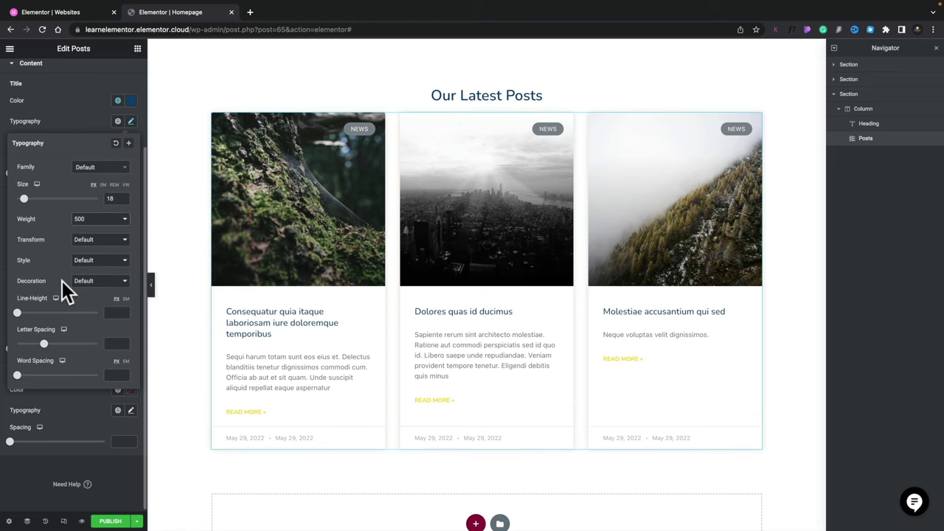
click(84, 122)
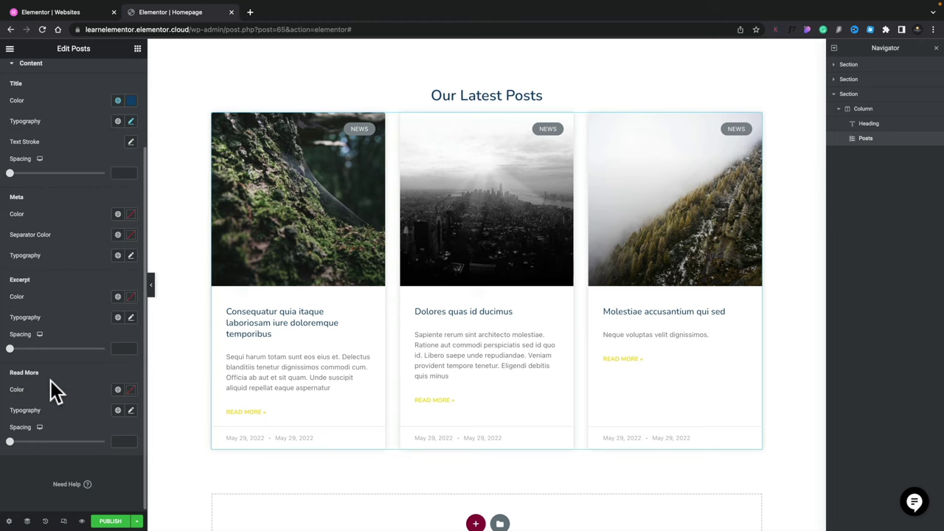
click(117, 390)
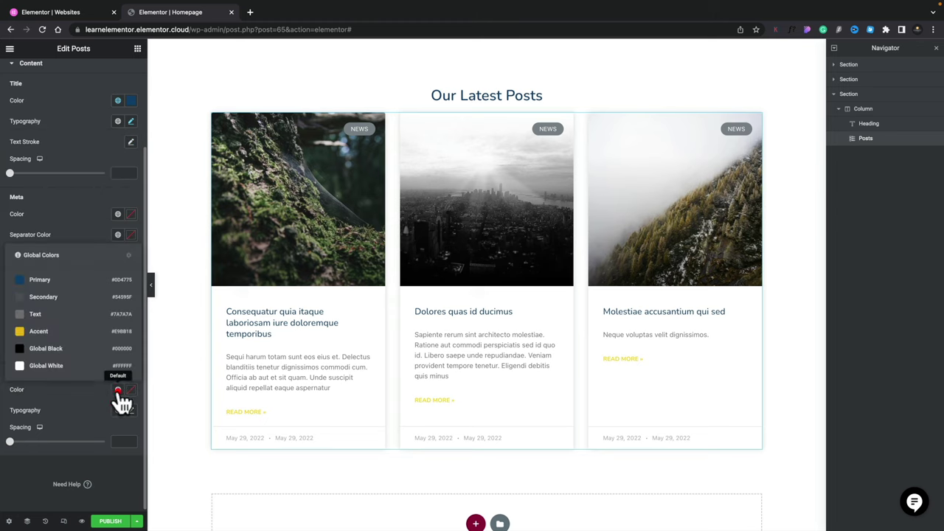
click(63, 352)
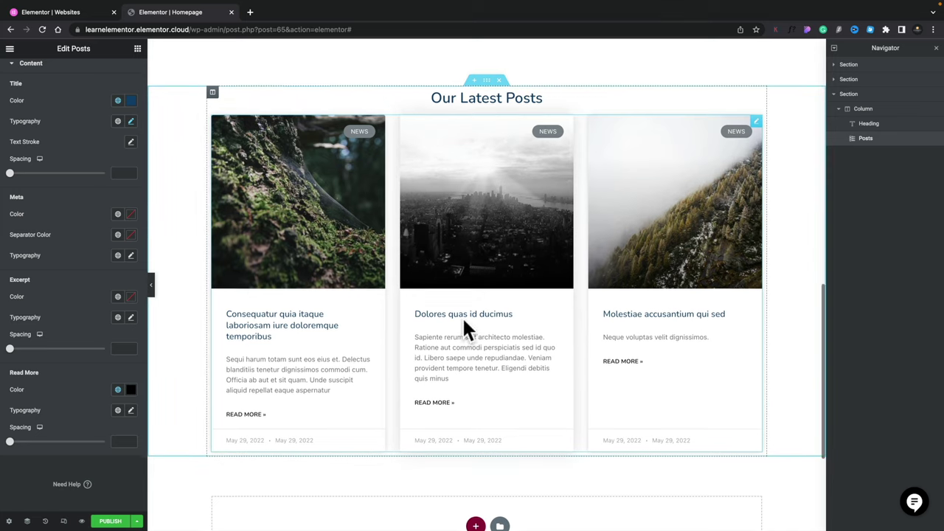
Give the Our Latest Posts section 30 px of top and bottom padding, with the padding sides unlinked.
scroll(463, 324, up, 1)
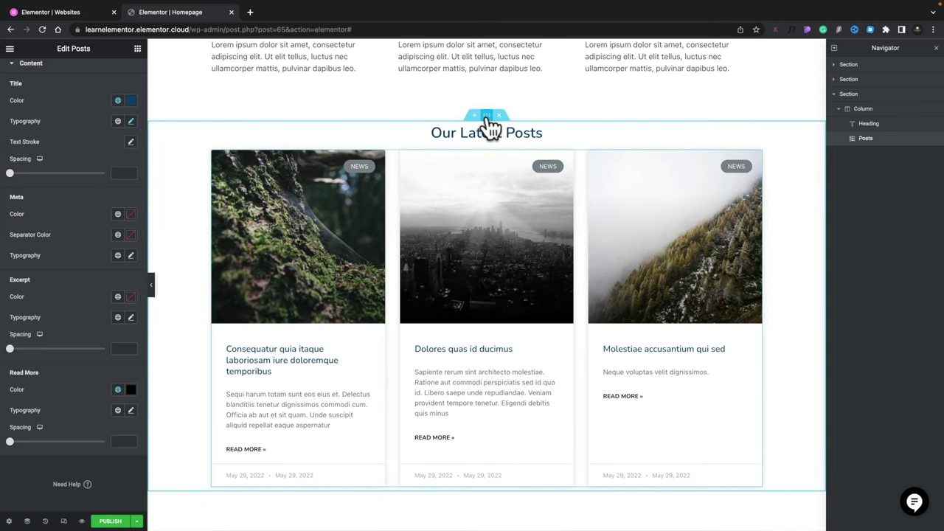
click(486, 116)
click(123, 71)
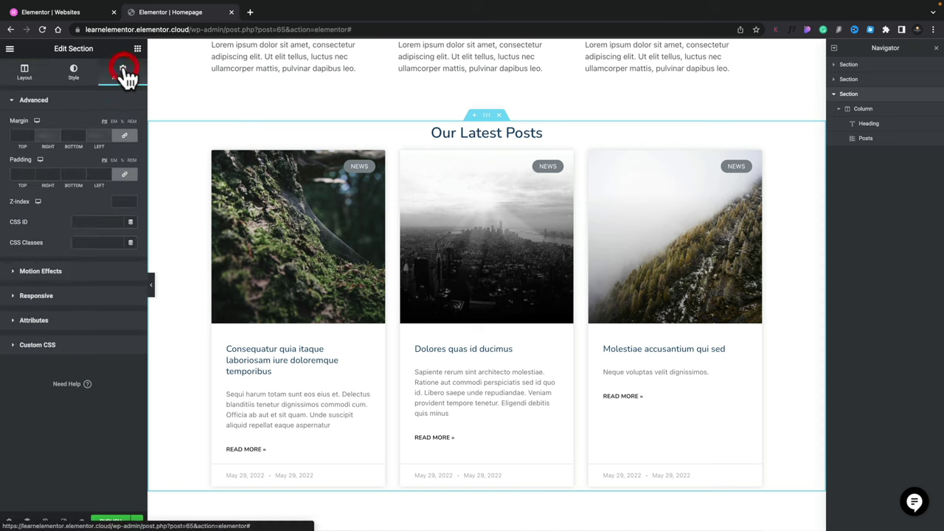
click(124, 174)
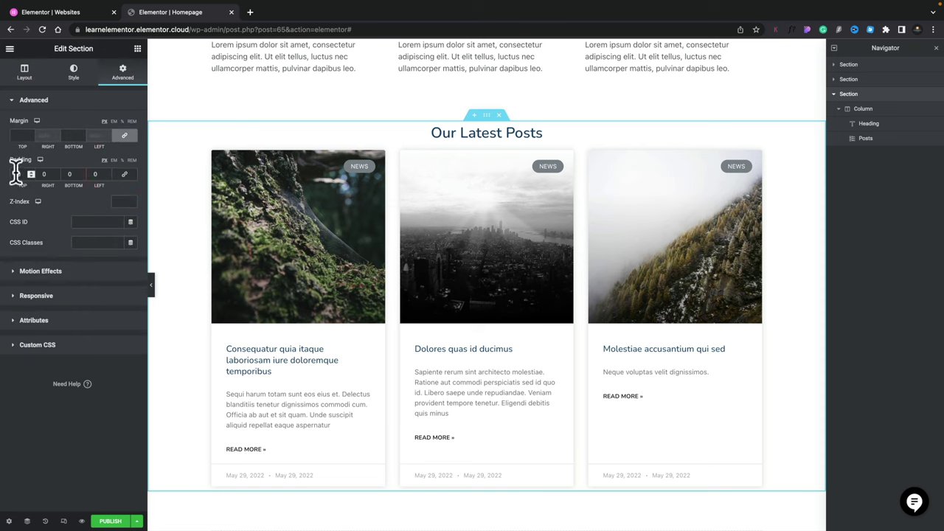
text(30)
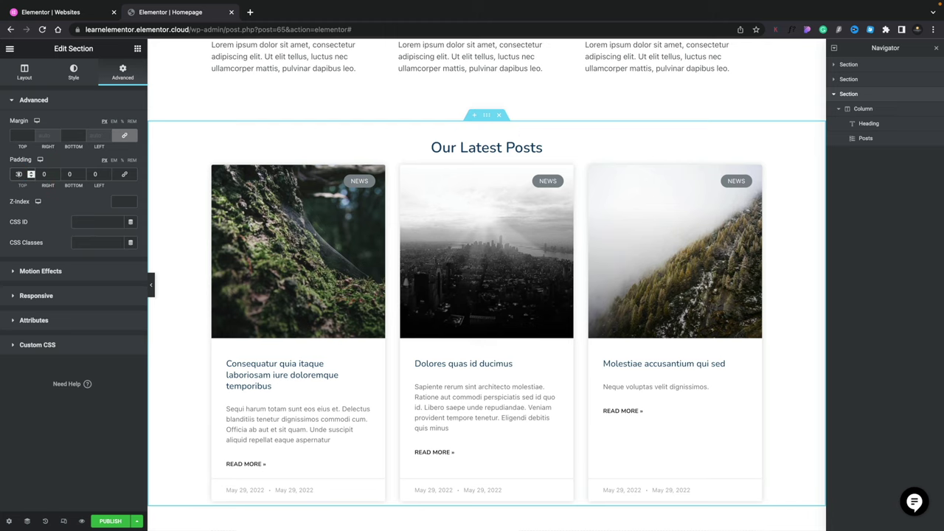
click(66, 174)
text(30)
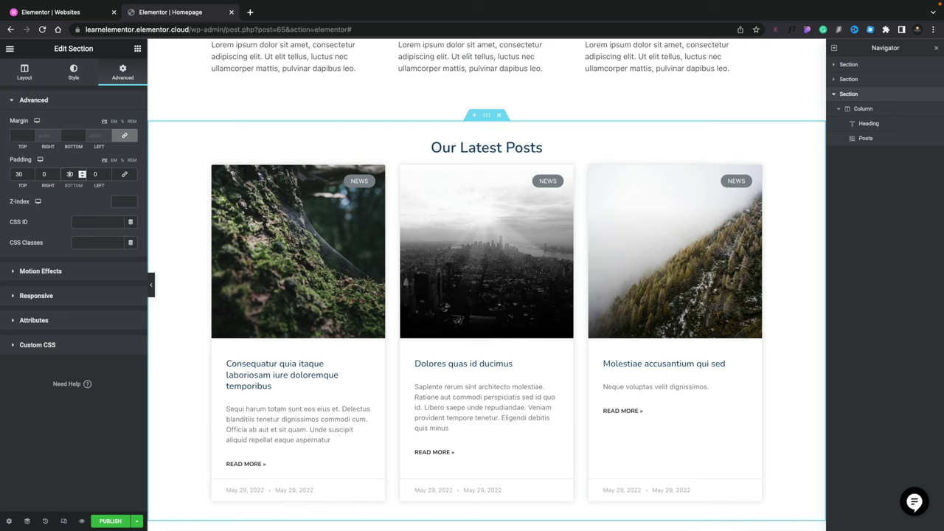
Give the Our Latest Posts section a classic background overlay in the global Primary color, with its transparency reduced to #0D477517.
click(75, 74)
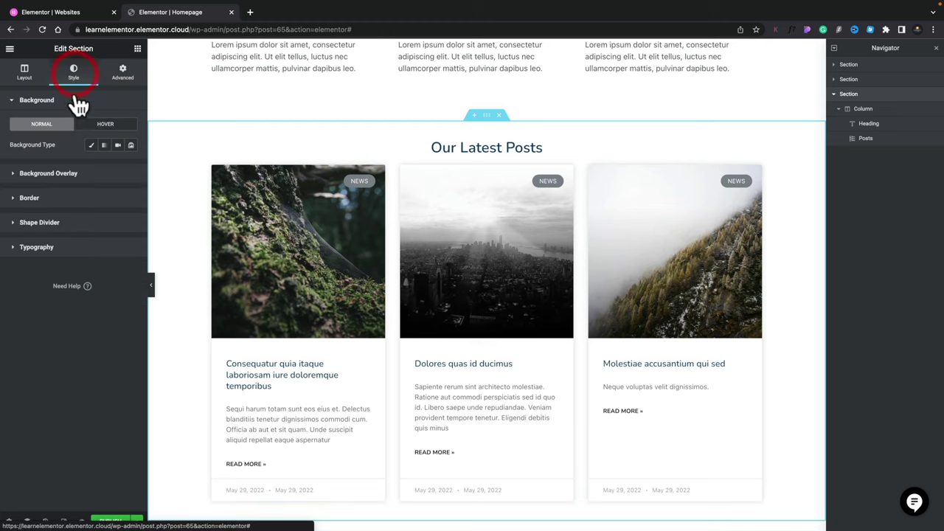
click(52, 174)
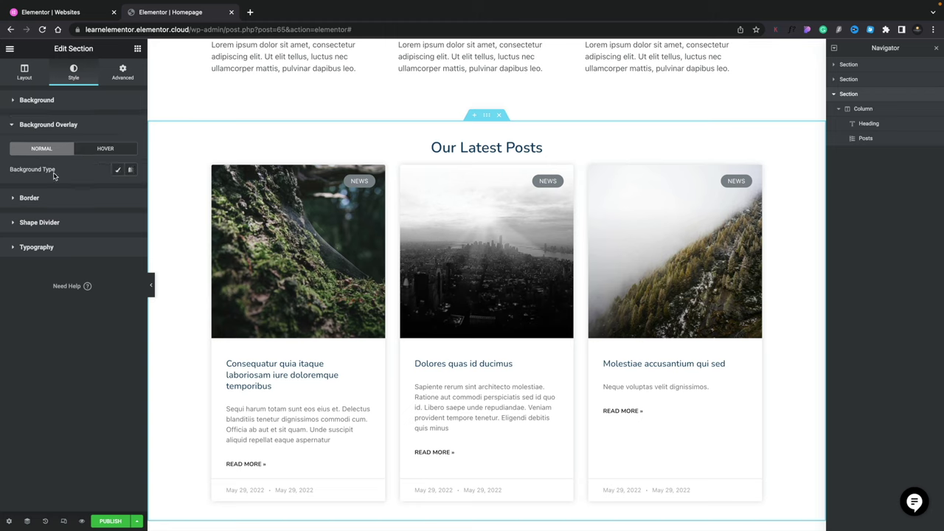
click(118, 170)
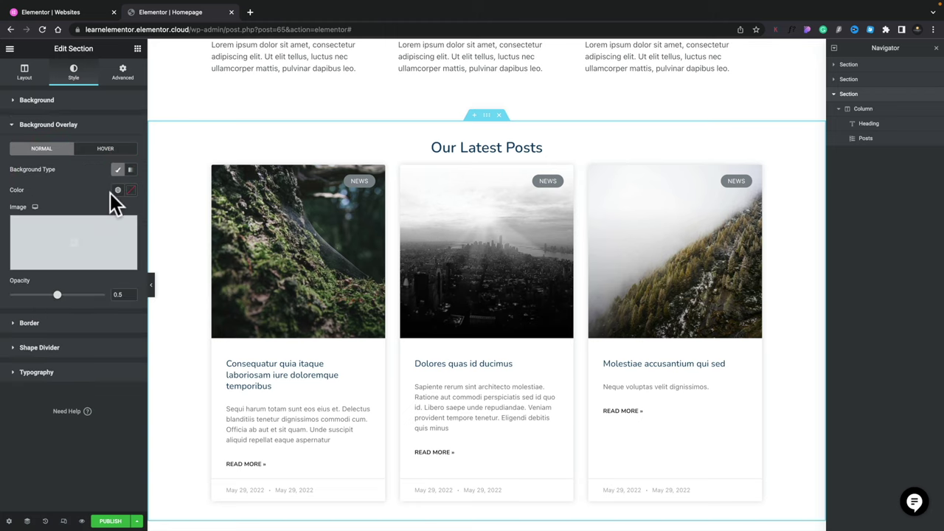
click(118, 191)
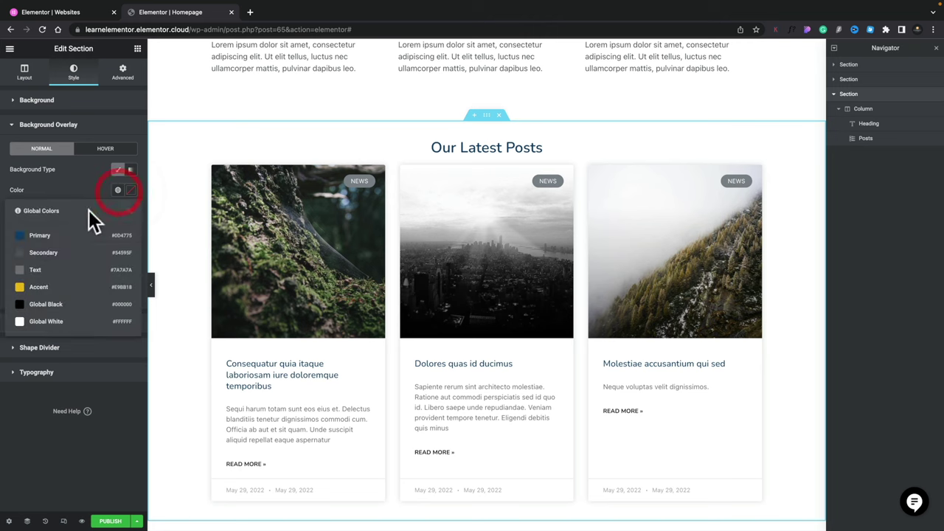
click(42, 237)
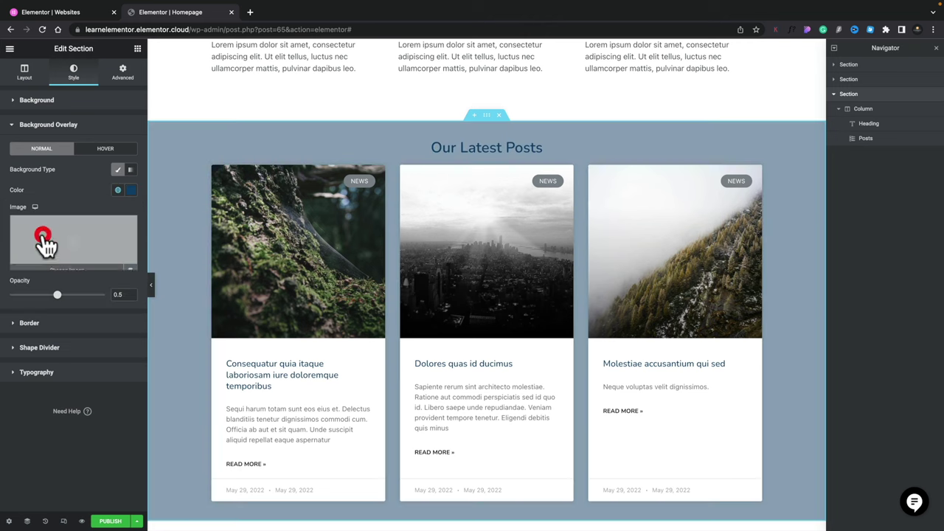
click(131, 191)
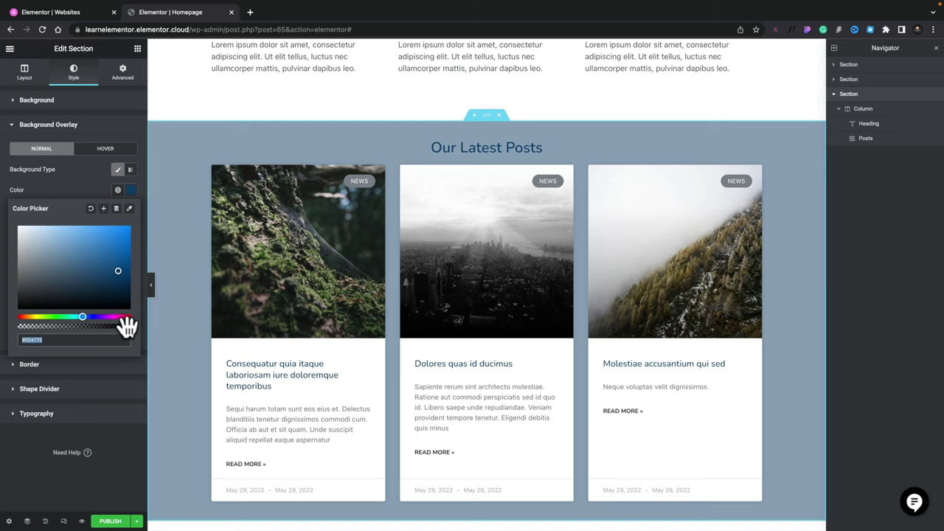
drag(126, 324, 33, 325)
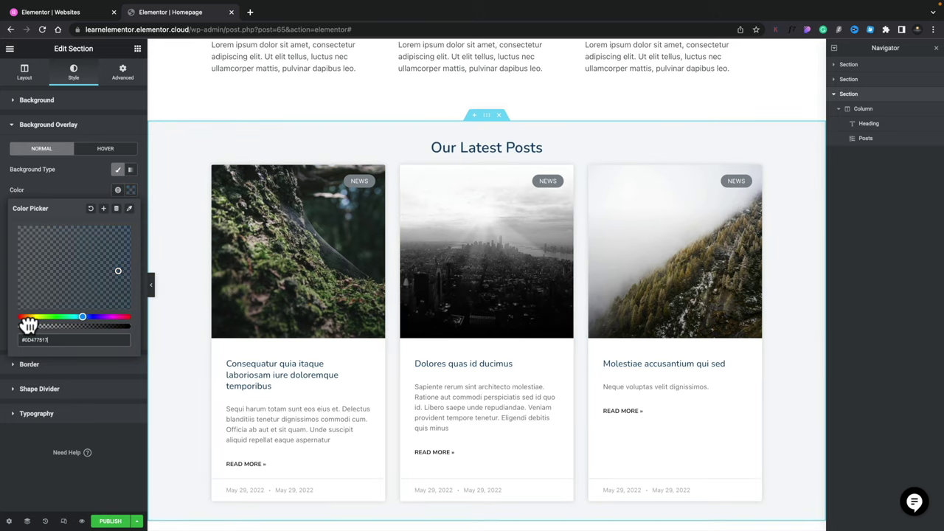
click(81, 168)
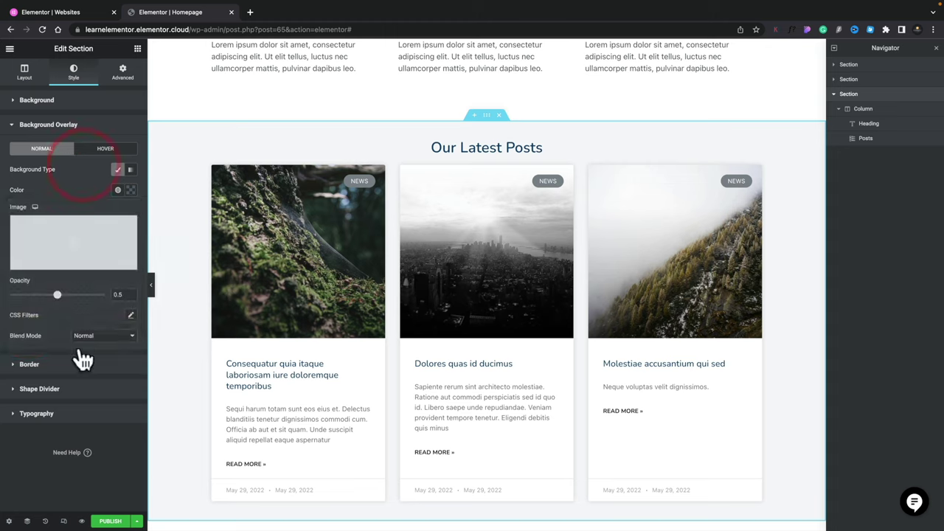
Add a Mountains shape divider to the section's top edge with a height of 41.
click(31, 394)
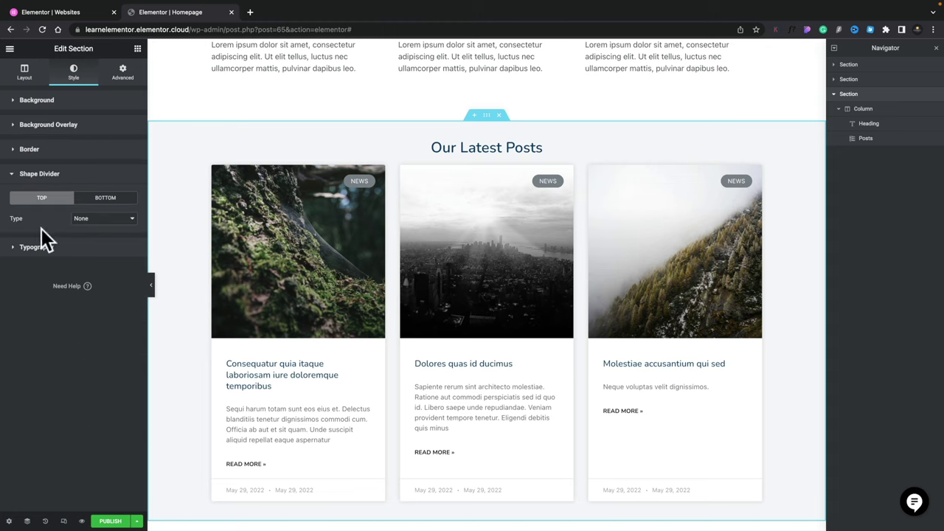
click(115, 230)
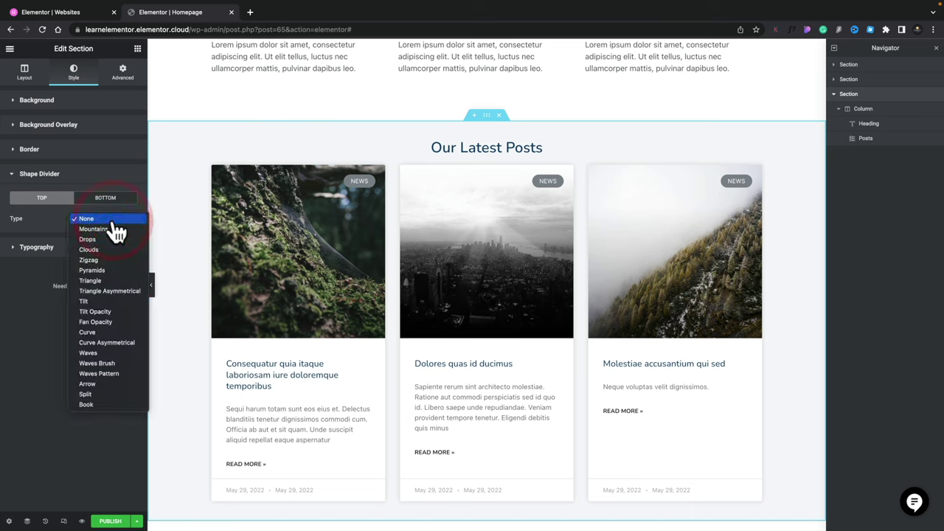
click(110, 229)
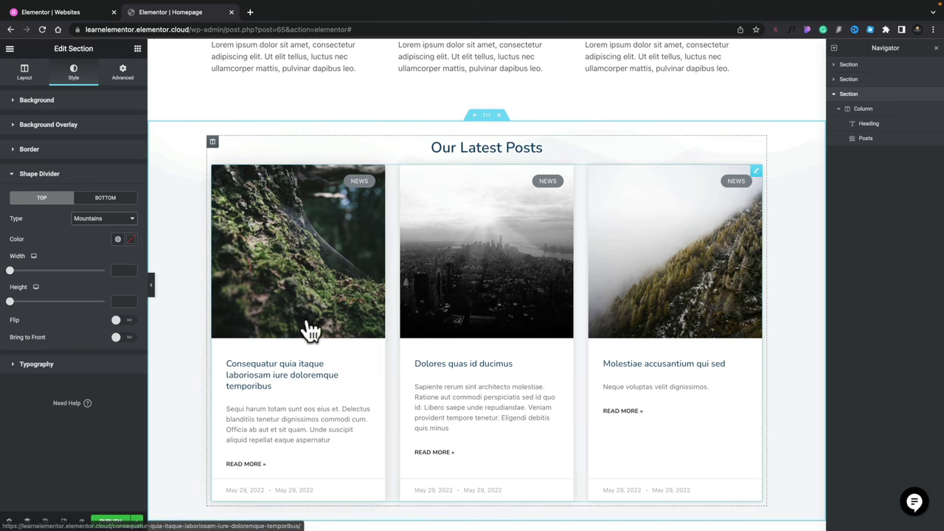
drag(11, 302, 19, 303)
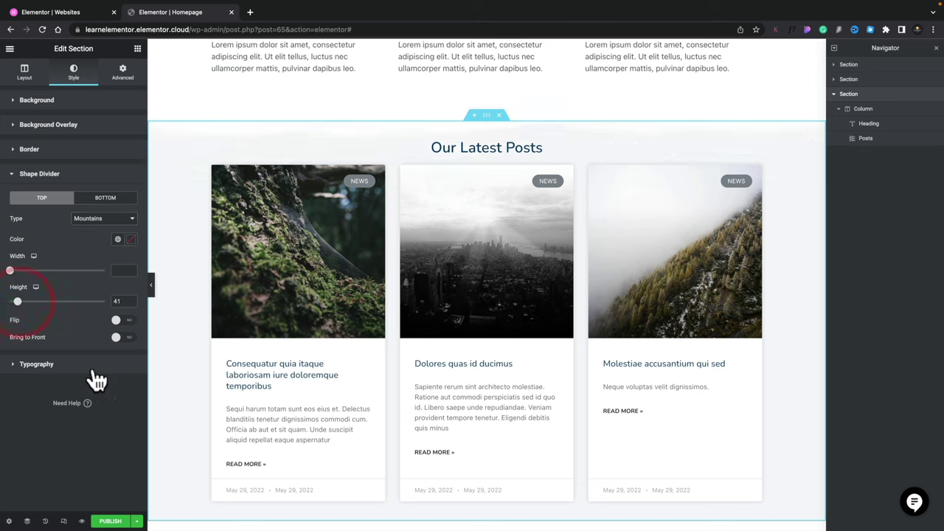
Add a flipped Mountains shape divider to the section's bottom edge with a height of 41.
click(107, 199)
click(110, 217)
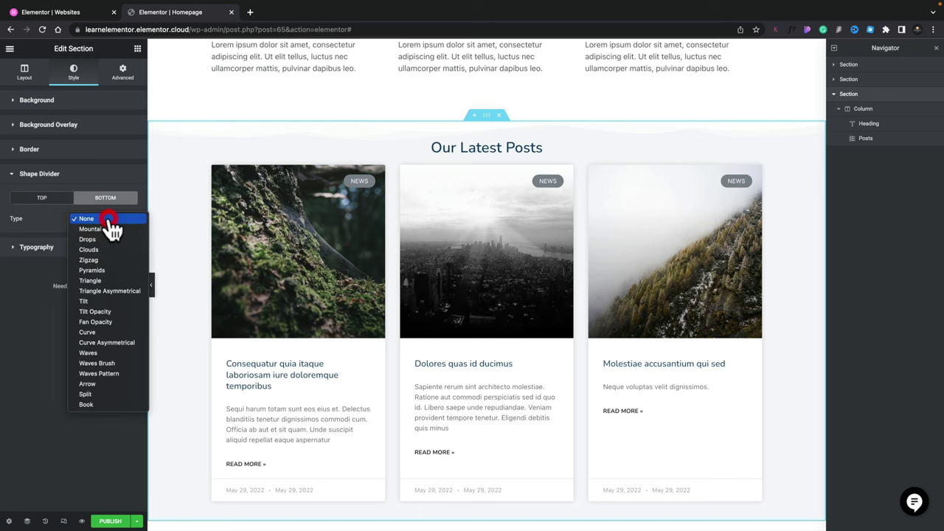
click(105, 234)
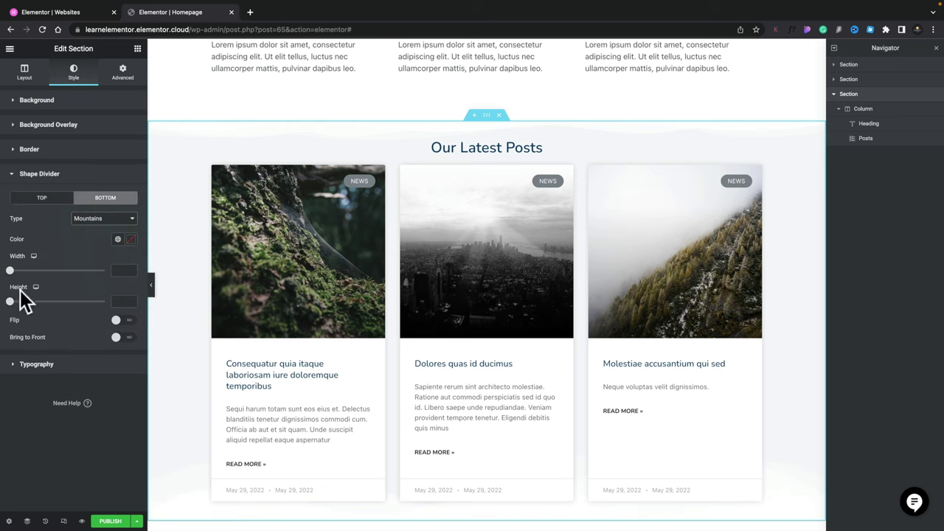
scroll(160, 354, down, 3)
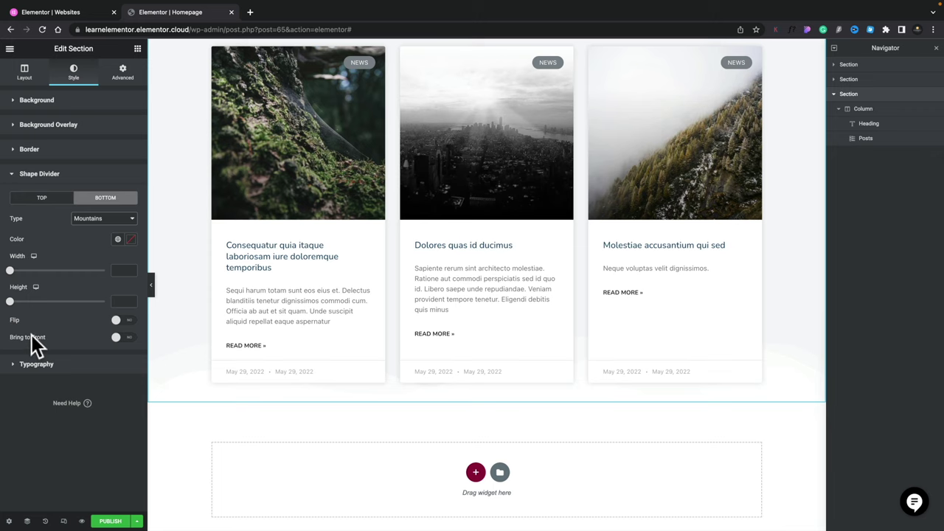
drag(12, 313, 17, 315)
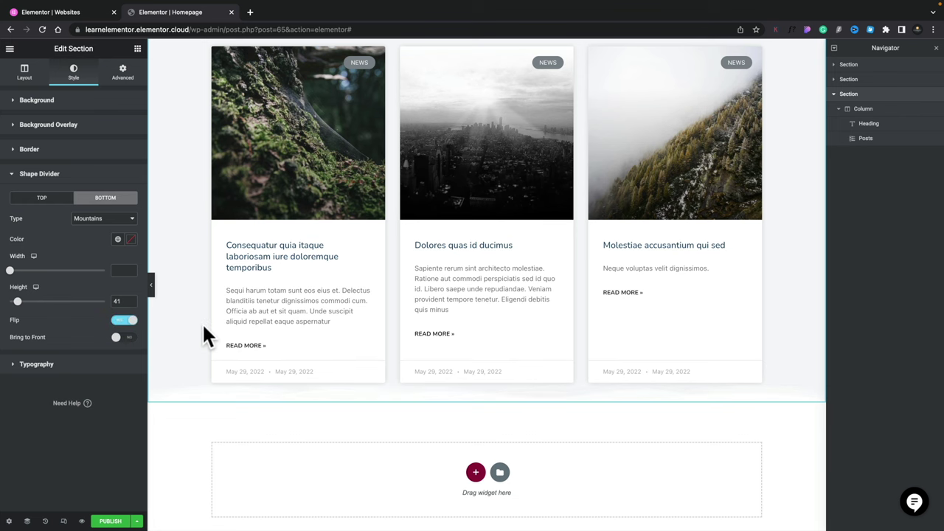
Set the Our Latest Posts section's bottom padding to 50 px.
scroll(270, 352, up, 3)
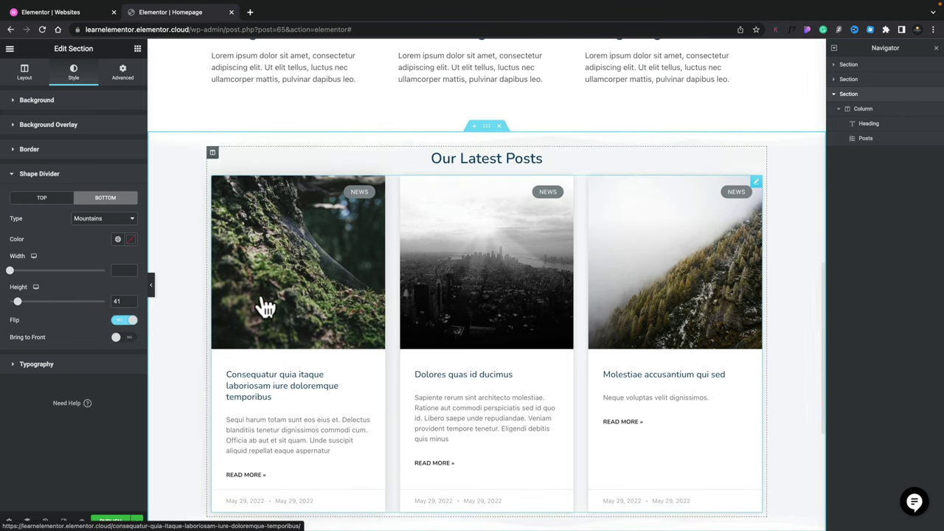
scroll(270, 288, down, 3)
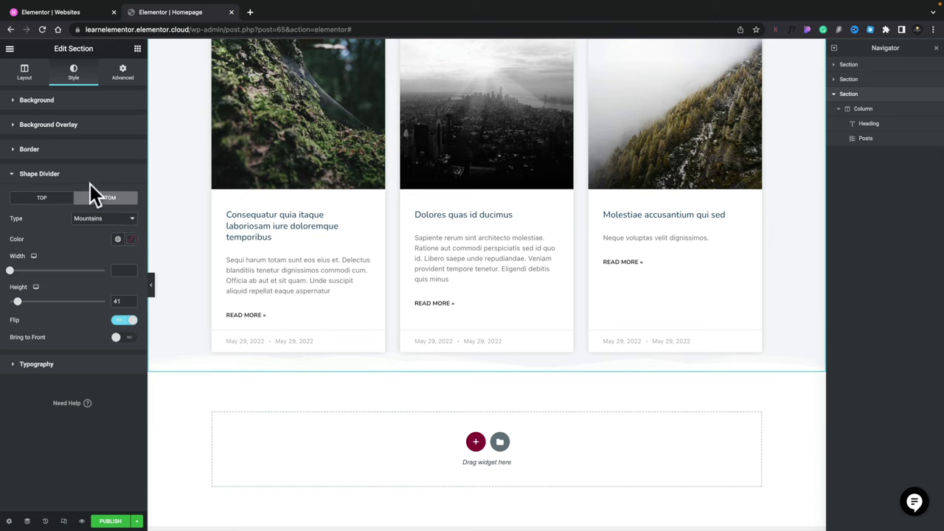
click(125, 76)
text(30)
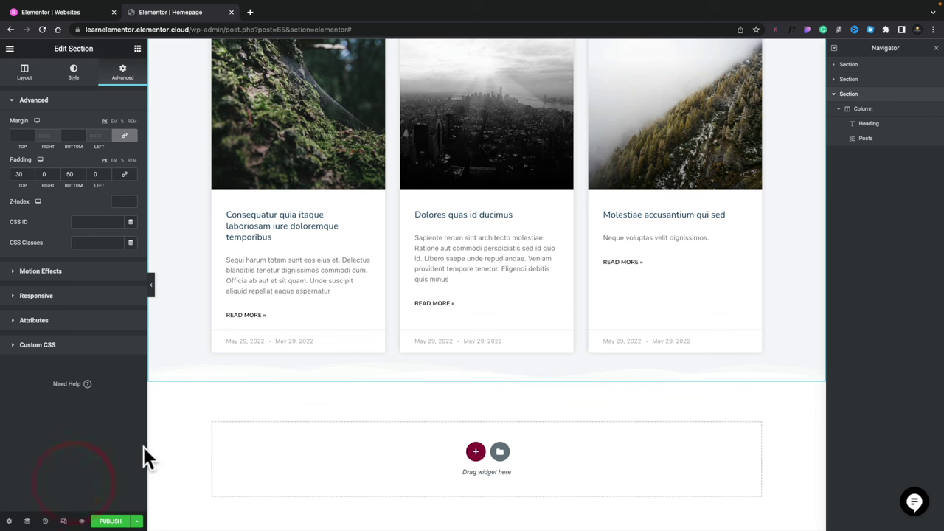
Check the travel activities and latest posts sections on the canvas and publish the homepage.
scroll(221, 436, up, 6)
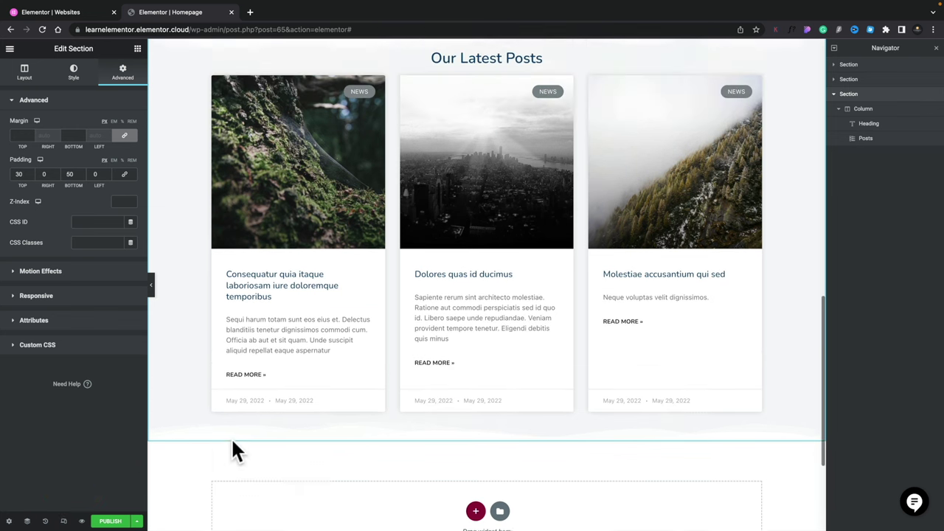
scroll(234, 451, up, 1)
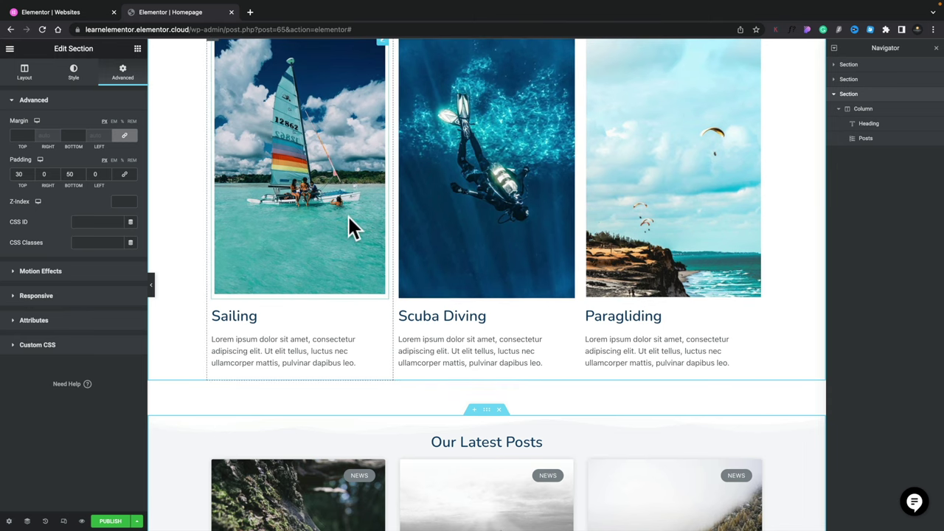
scroll(304, 238, up, 1)
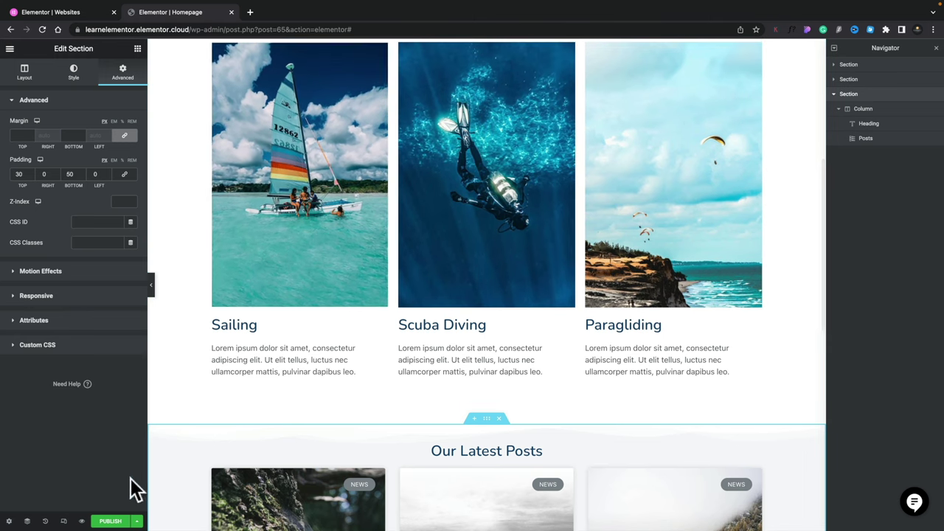
click(110, 521)
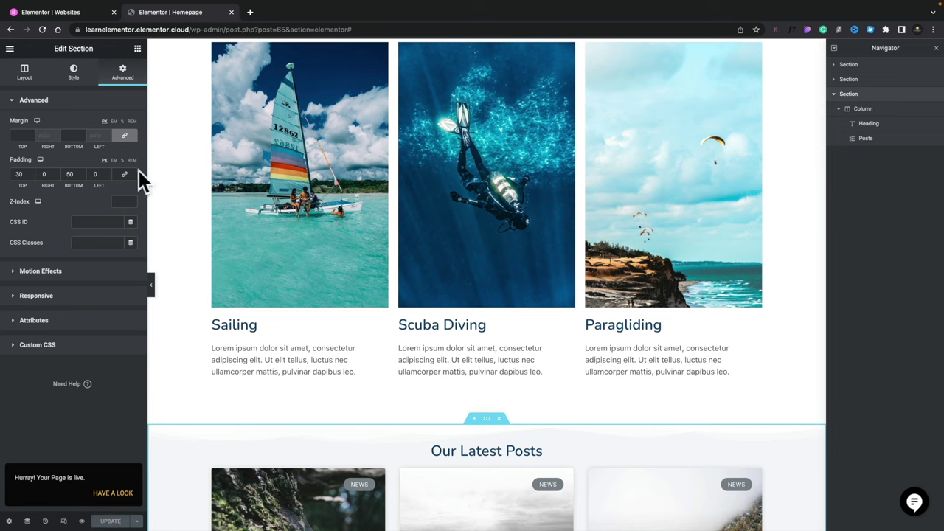
Exit to the WordPress dashboard and save Homepage as the site's static homepage in the Reading settings.
click(9, 48)
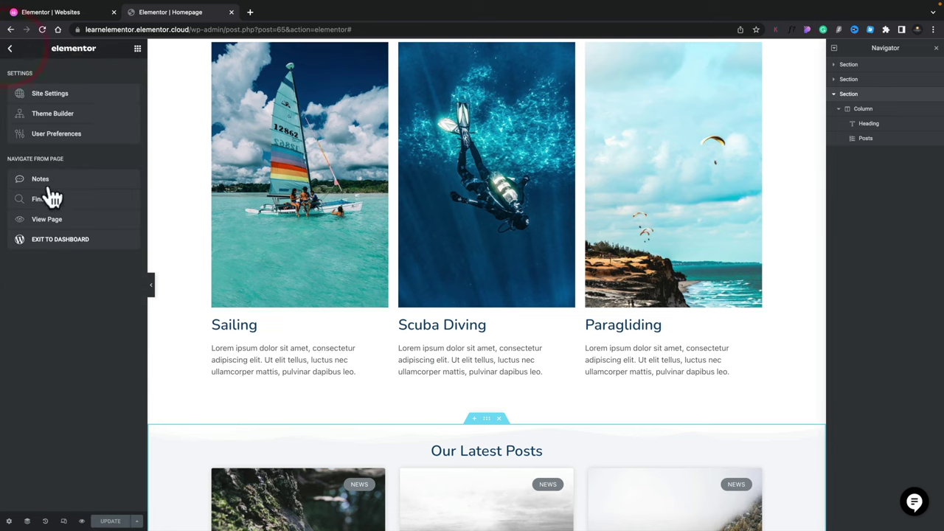
click(59, 243)
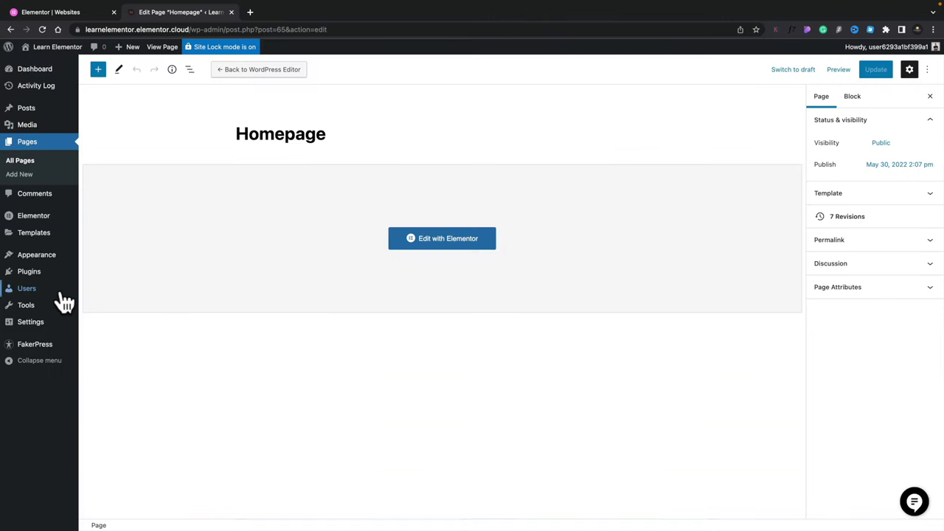
mouse_move(37, 327)
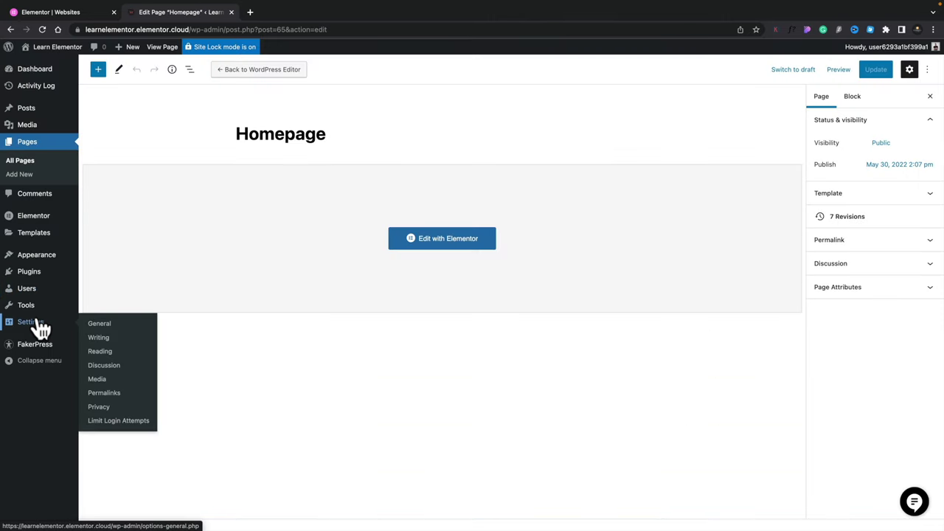
click(99, 351)
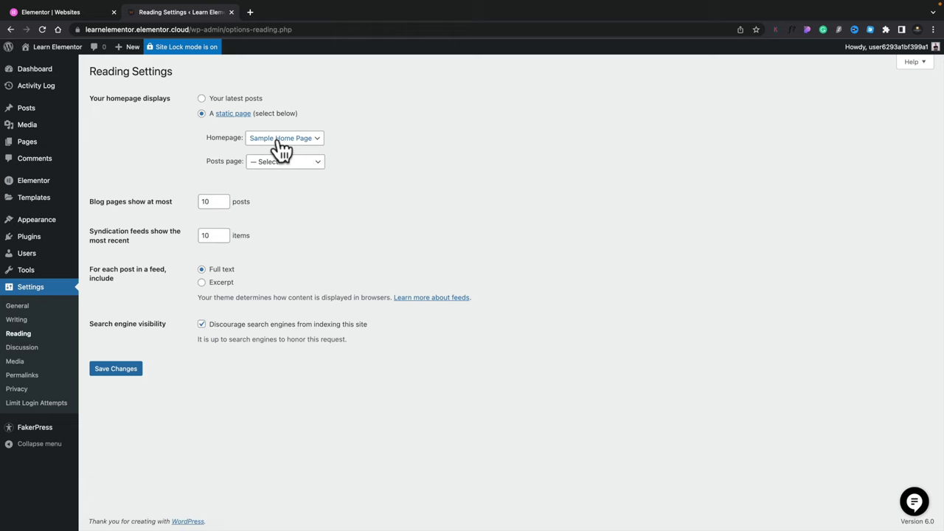
click(313, 140)
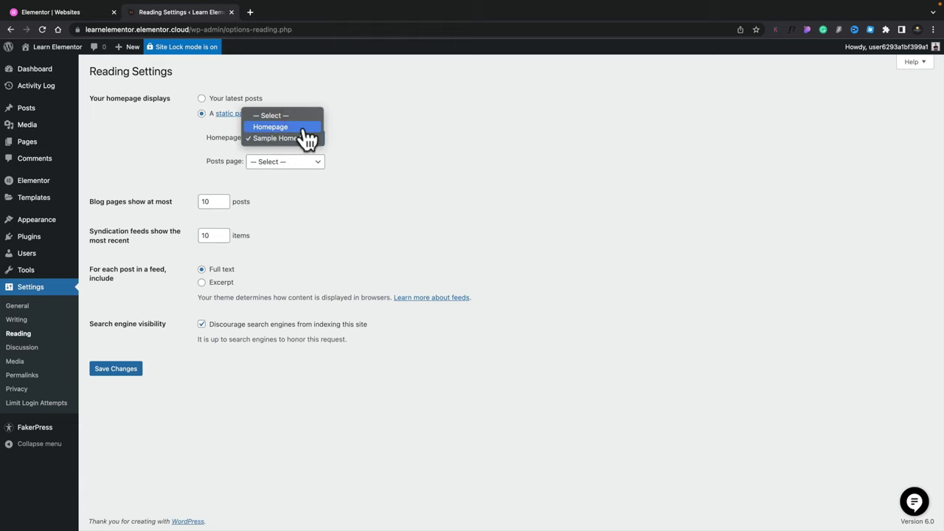
click(303, 128)
click(129, 369)
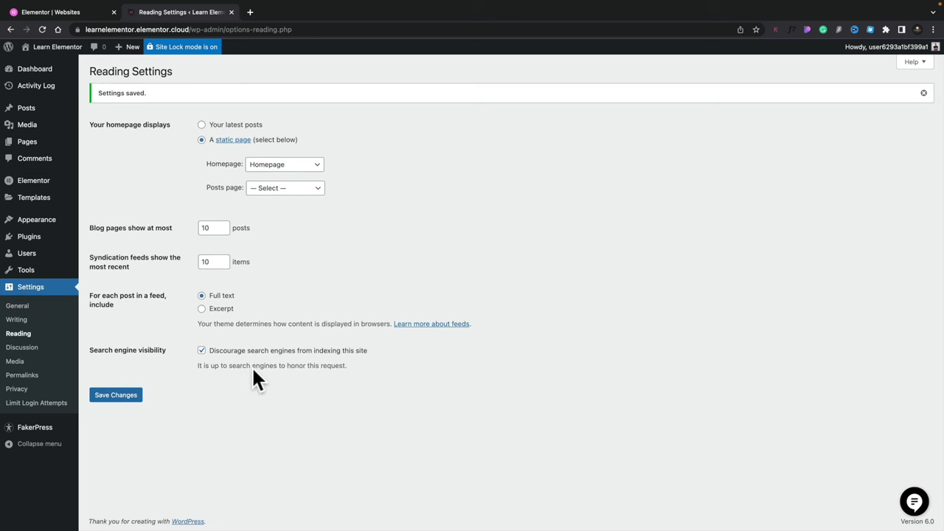
Open the live site and examine the homepage from the Travel Blog hero down to the Our Latest Posts section.
click(59, 66)
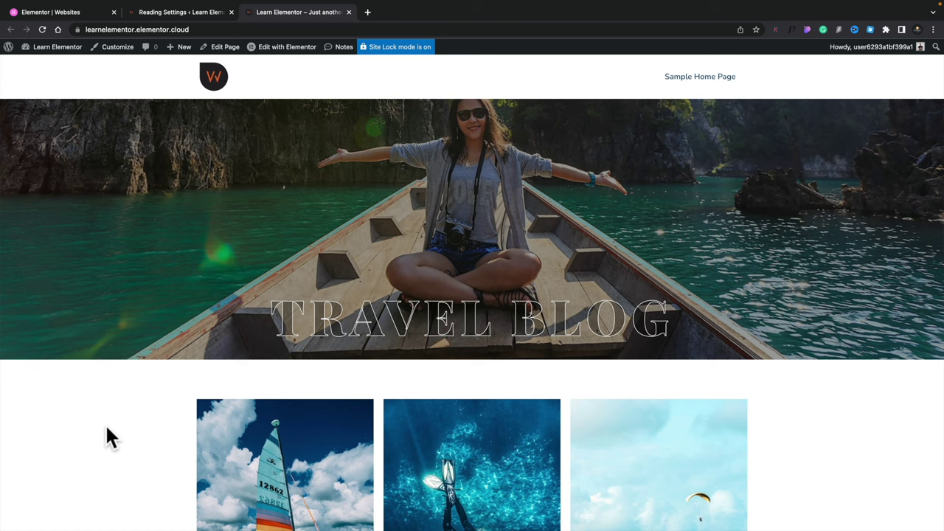
scroll(107, 428, down, 3)
scroll(106, 428, down, 3)
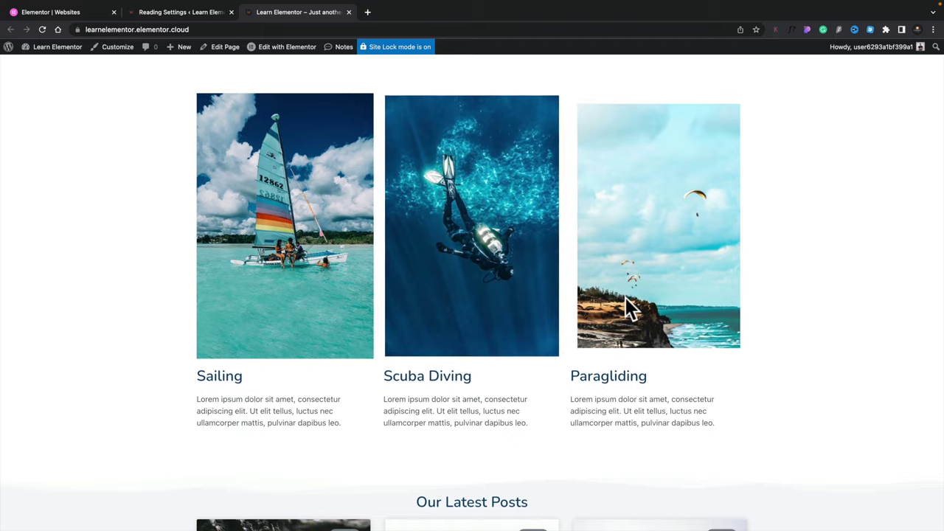
scroll(597, 362, down, 5)
scroll(595, 362, down, 2)
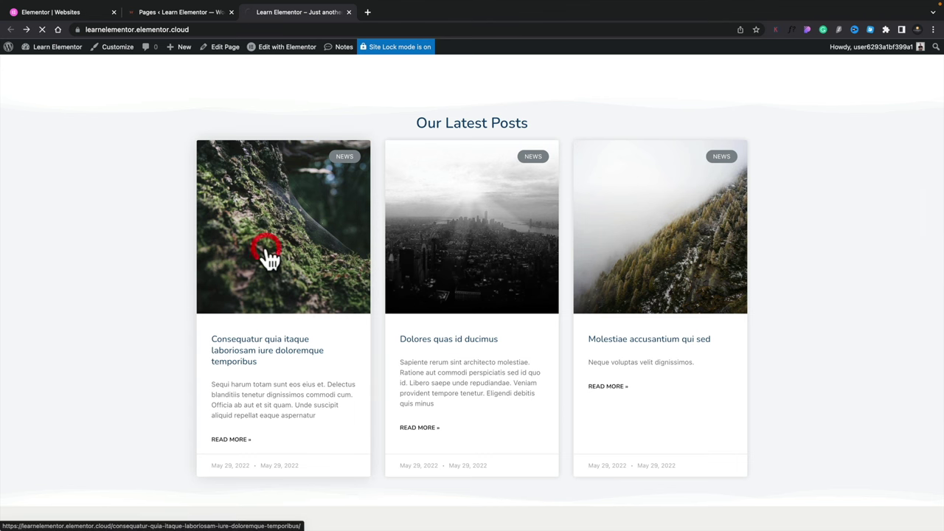
Open the first latest post, examine its content down to the comment form, and return to the homepage.
scroll(270, 258, down, 5)
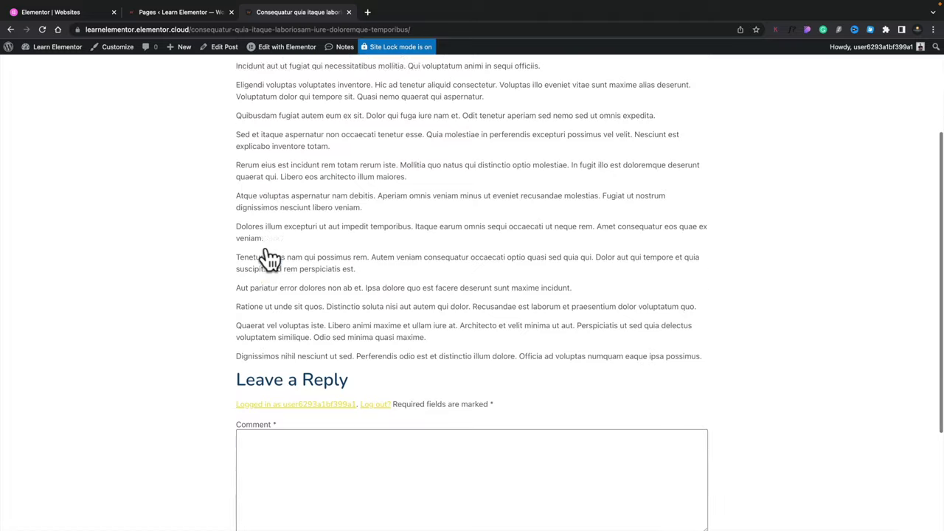
scroll(270, 258, up, 10)
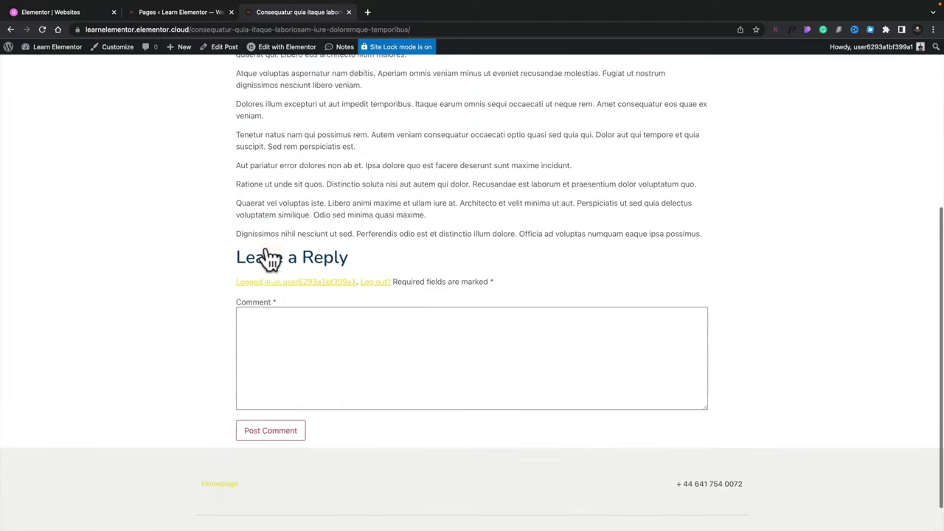
scroll(270, 258, left, 5)
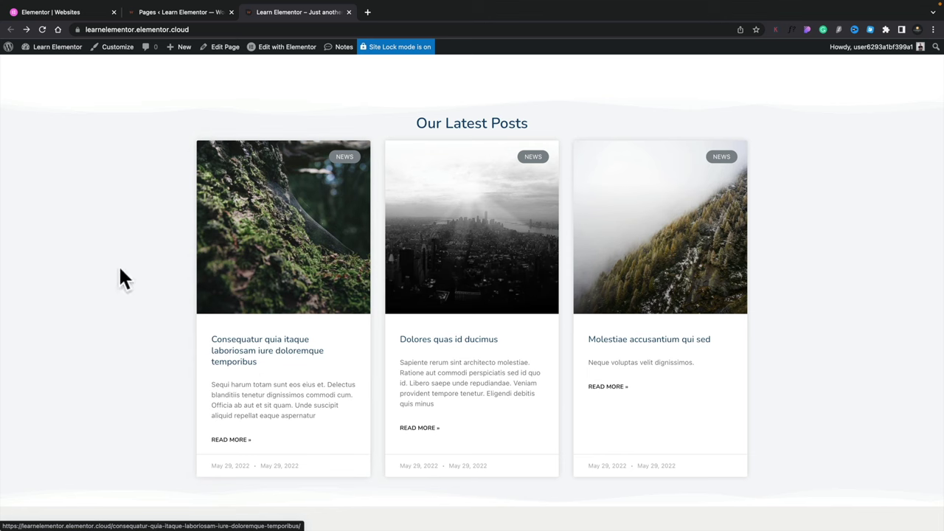
Close the live site and open Elementor's Theme Builder from the WordPress dashboard.
click(349, 13)
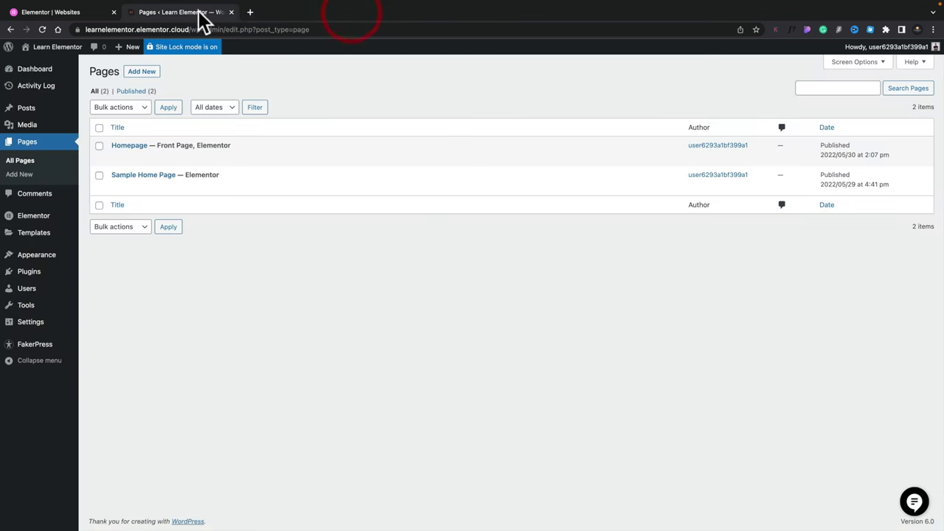
mouse_move(48, 244)
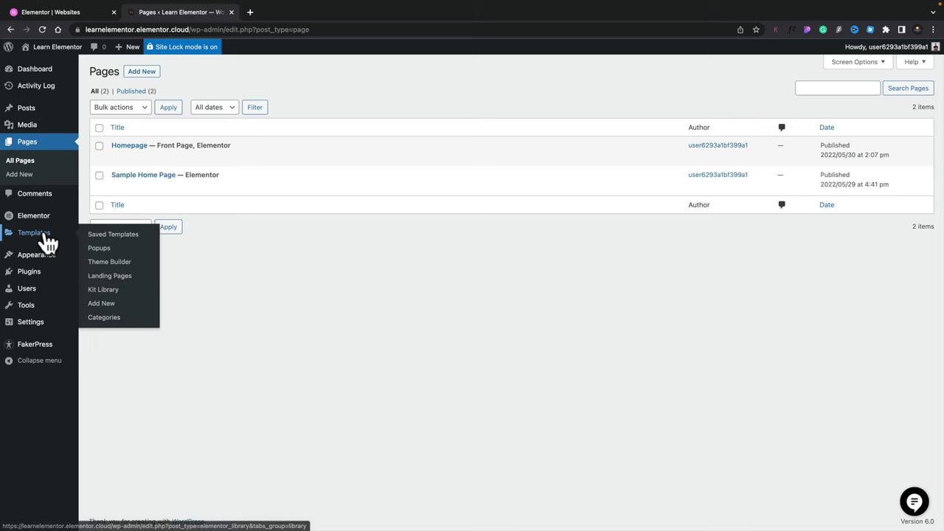
click(100, 264)
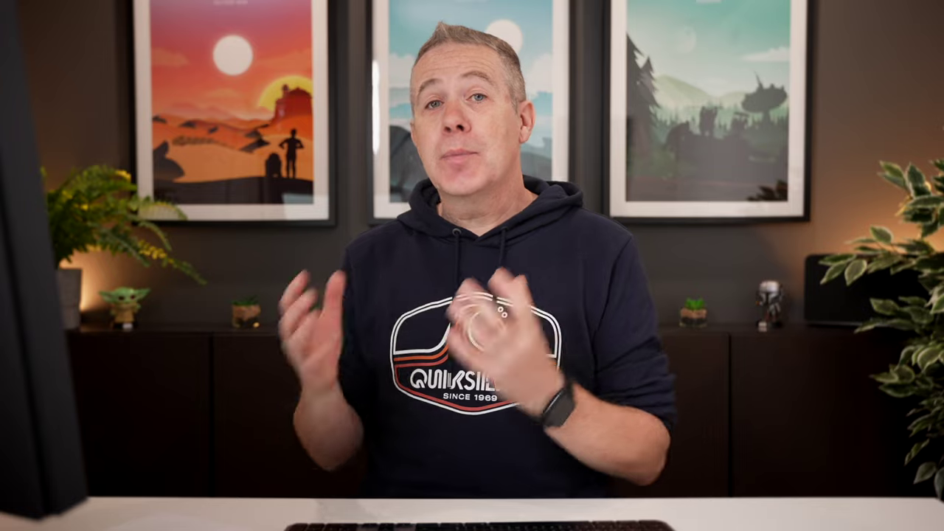
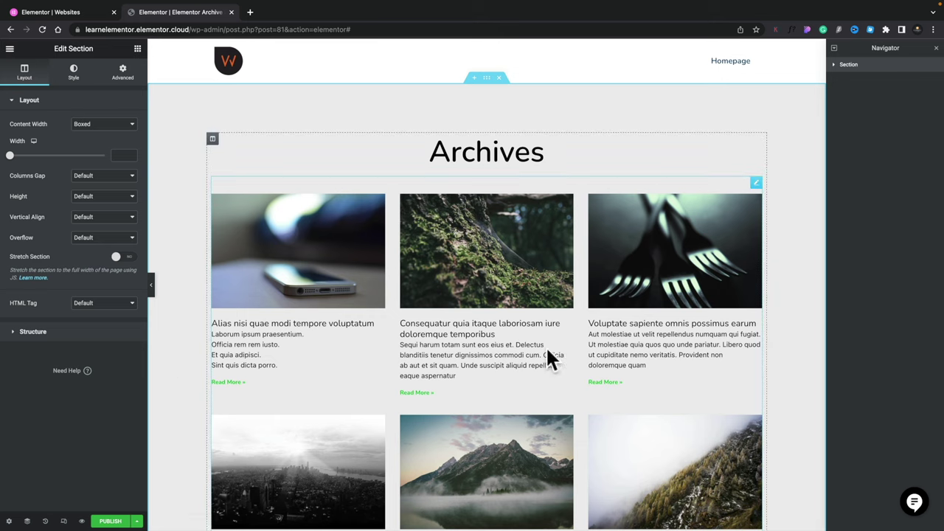
Set the archive posts' skin to Cards and their image size to Medium Large - 768.
click(756, 184)
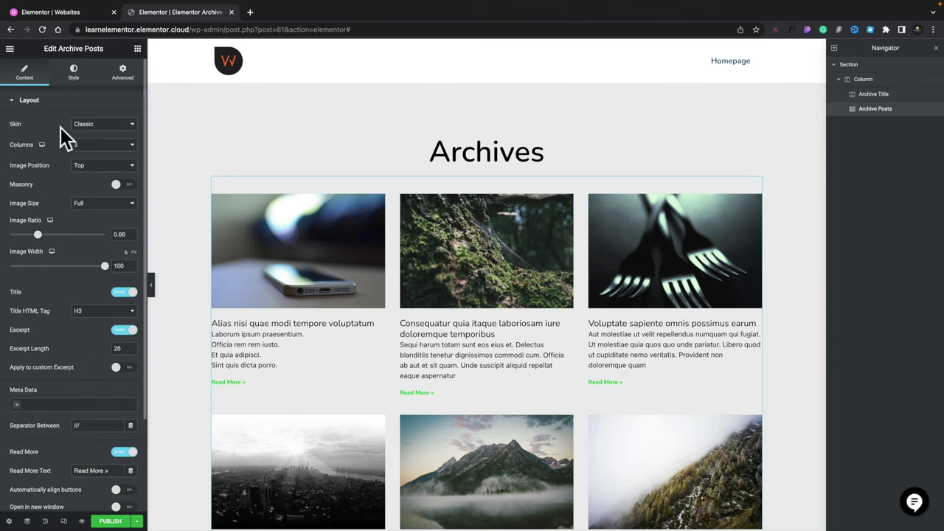
click(94, 127)
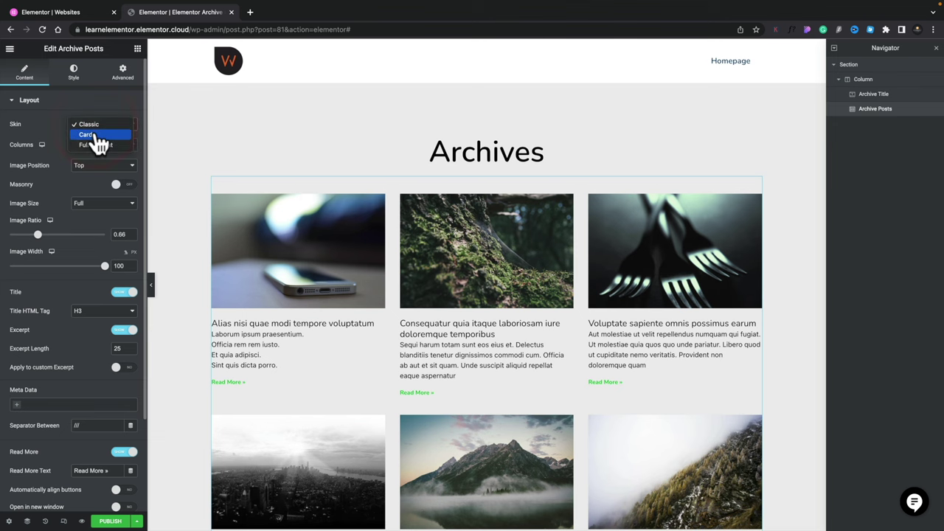
click(98, 135)
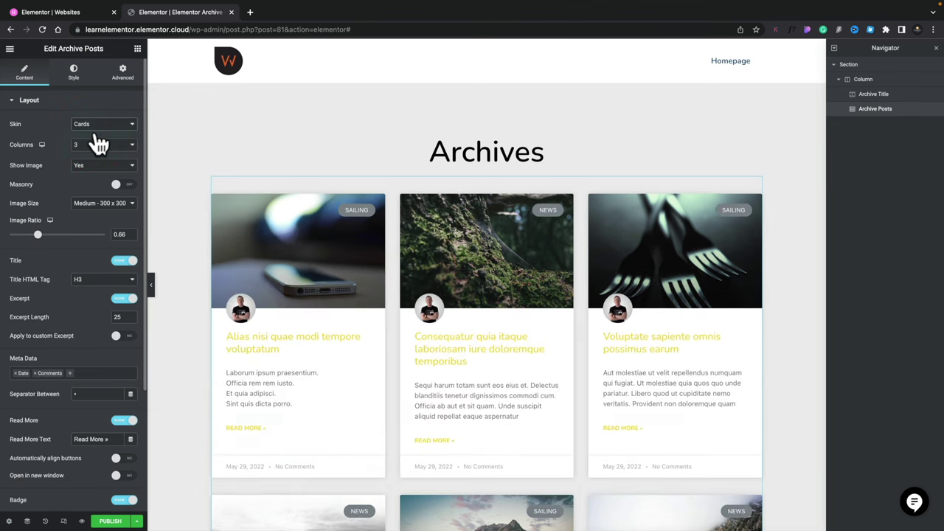
click(107, 204)
click(108, 214)
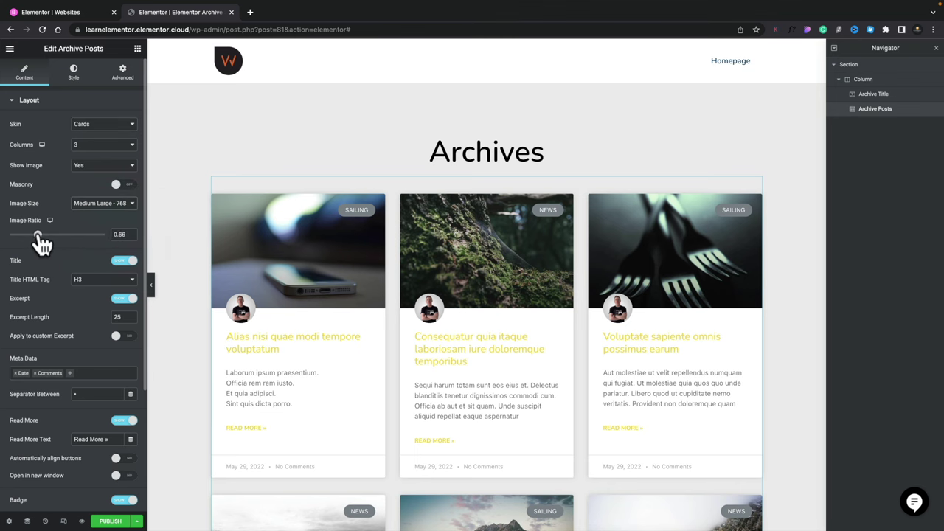
Set the archive cards' image ratio to 1.01 and their title HTML tag to H4.
drag(39, 236, 54, 238)
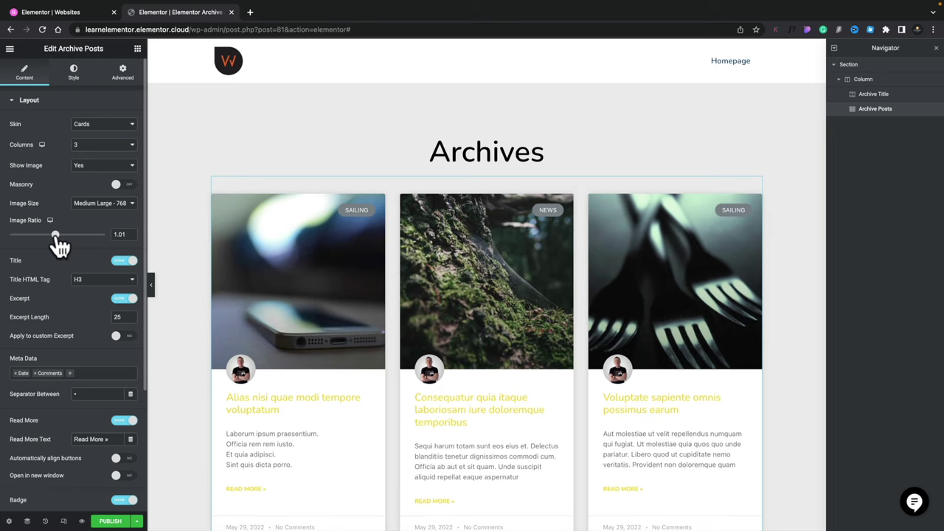
click(100, 279)
click(96, 291)
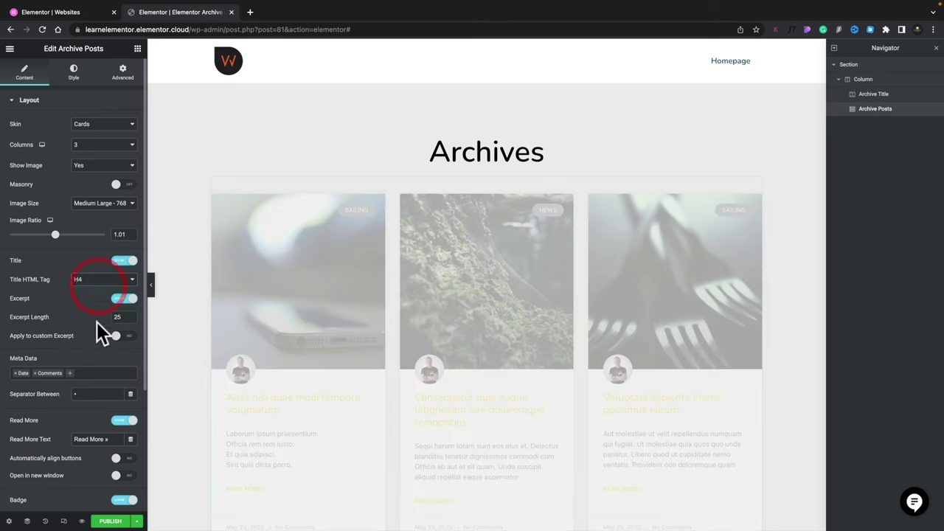
scroll(96, 322, down, 2)
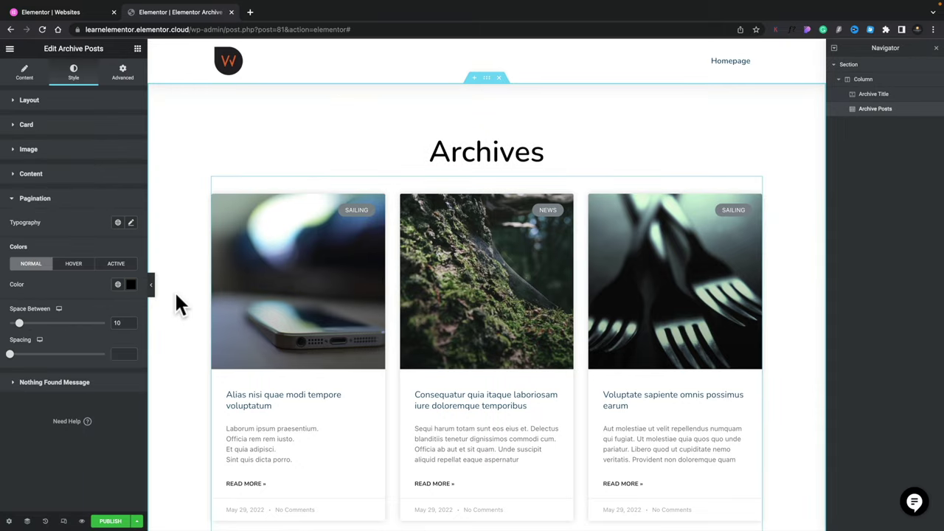
Publish the archive template with a display condition that includes All Archives.
click(110, 522)
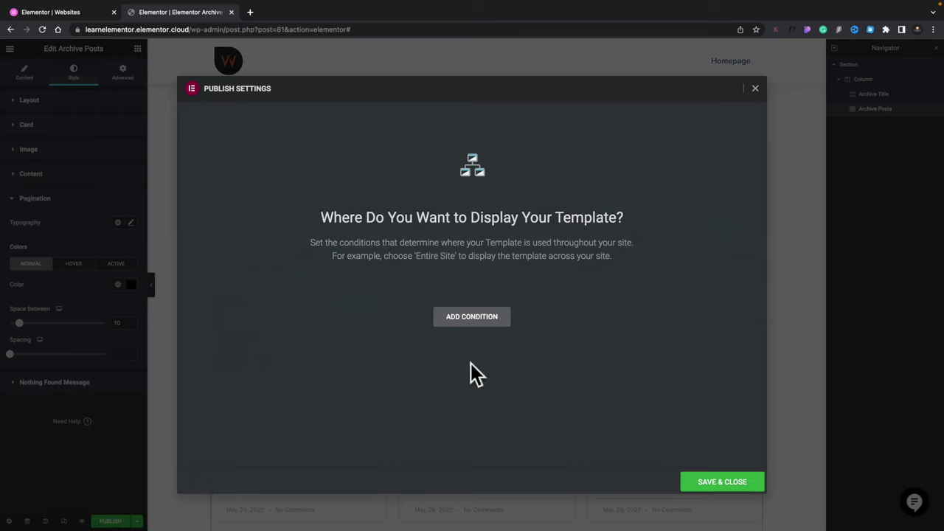
click(495, 317)
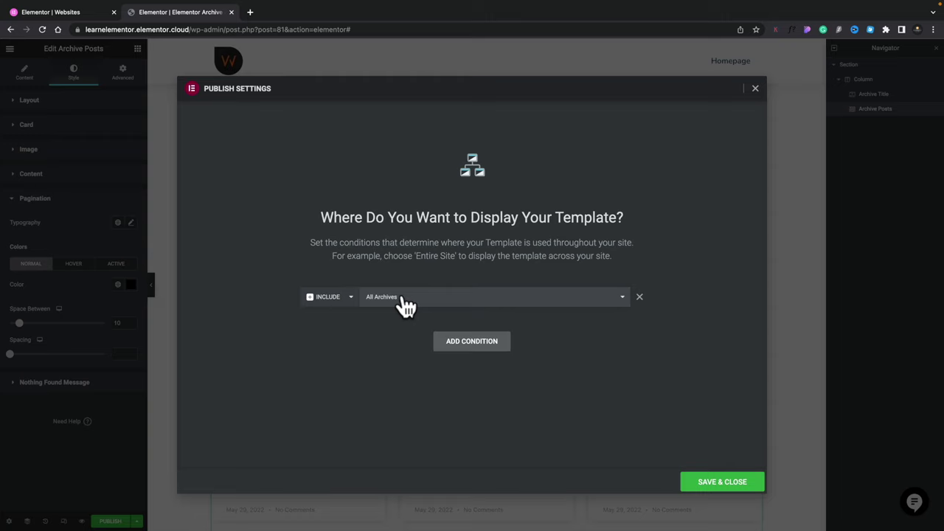
click(722, 483)
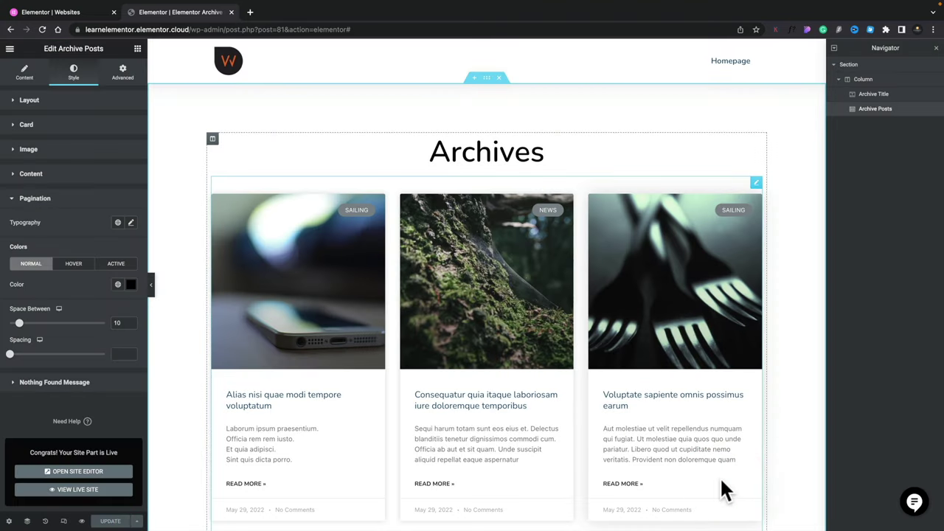
Exit the archive editor, reopen Theme Builder and add a new Single Post template.
click(10, 50)
click(53, 239)
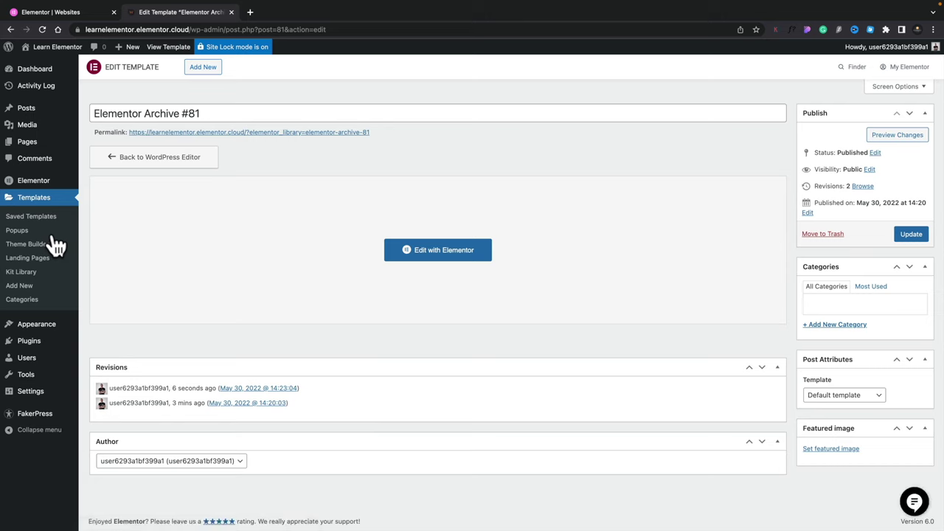
click(39, 248)
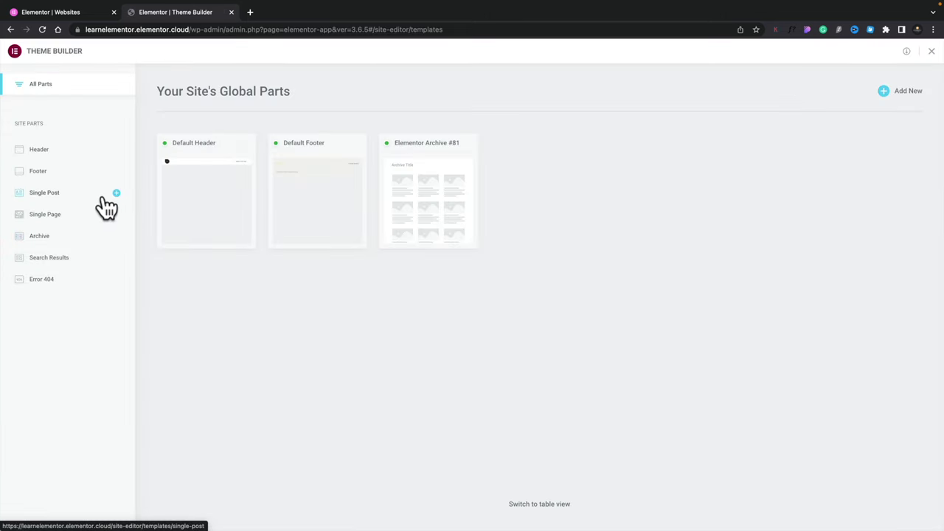
click(117, 195)
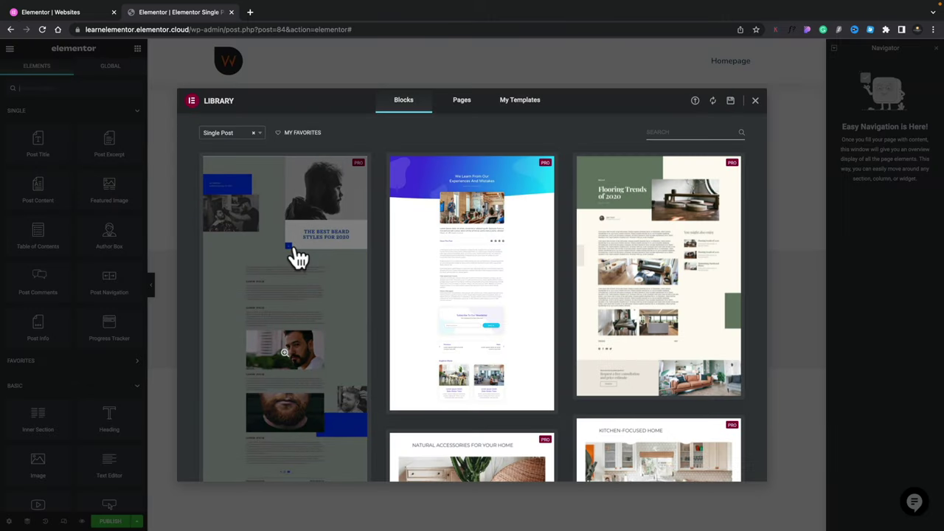
Insert the "How to Be Invisible Online Without Going Off the Grid" single post block from the library.
scroll(298, 257, down, 10)
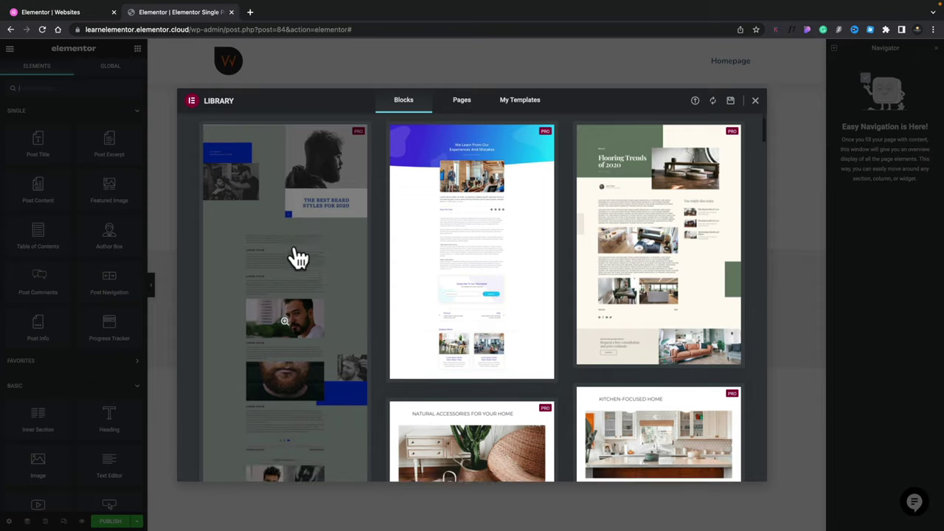
scroll(298, 257, down, 10)
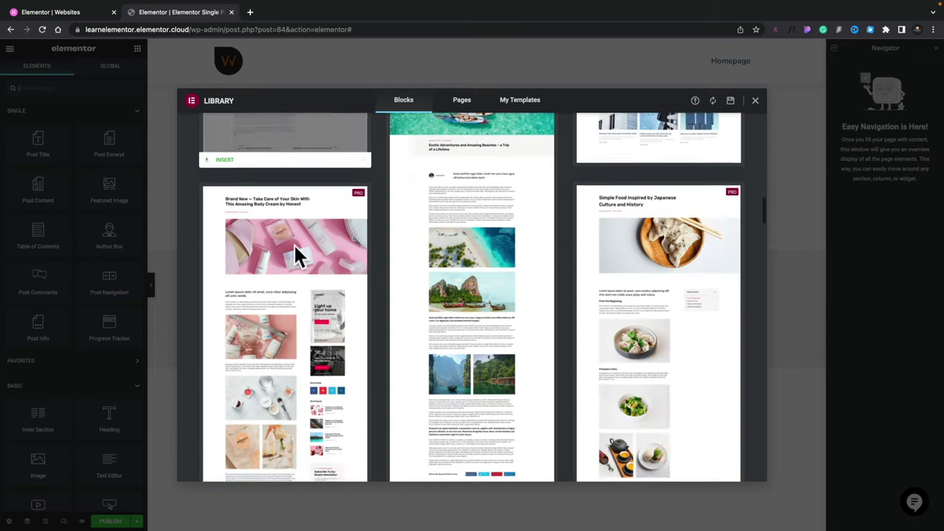
scroll(298, 257, down, 10)
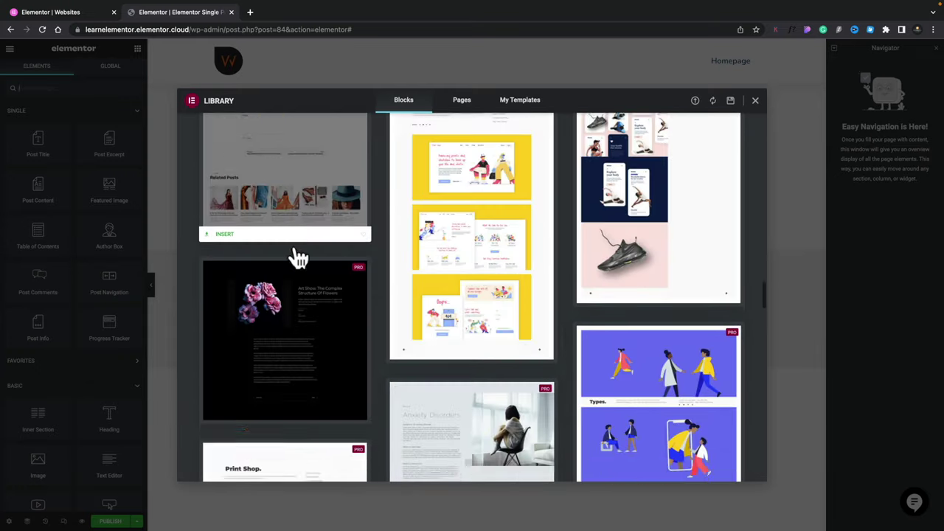
scroll(298, 257, down, 10)
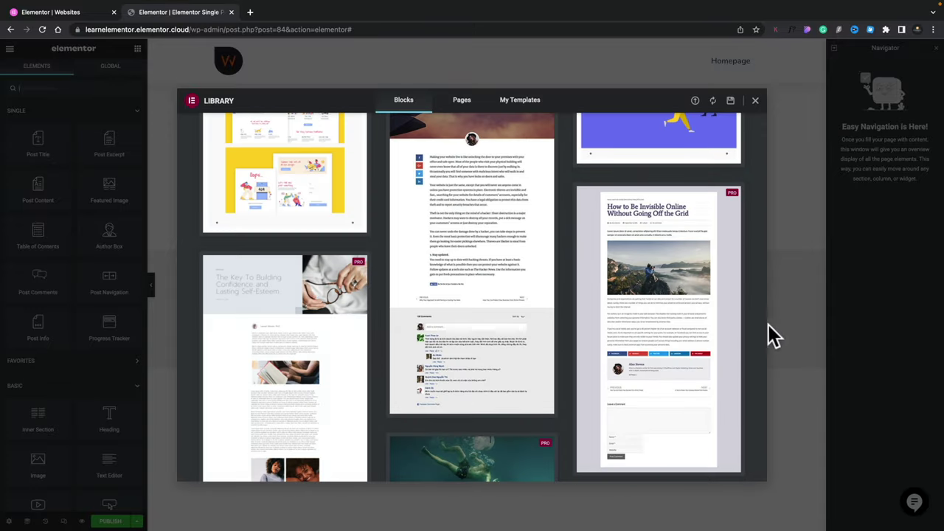
mouse_move(636, 347)
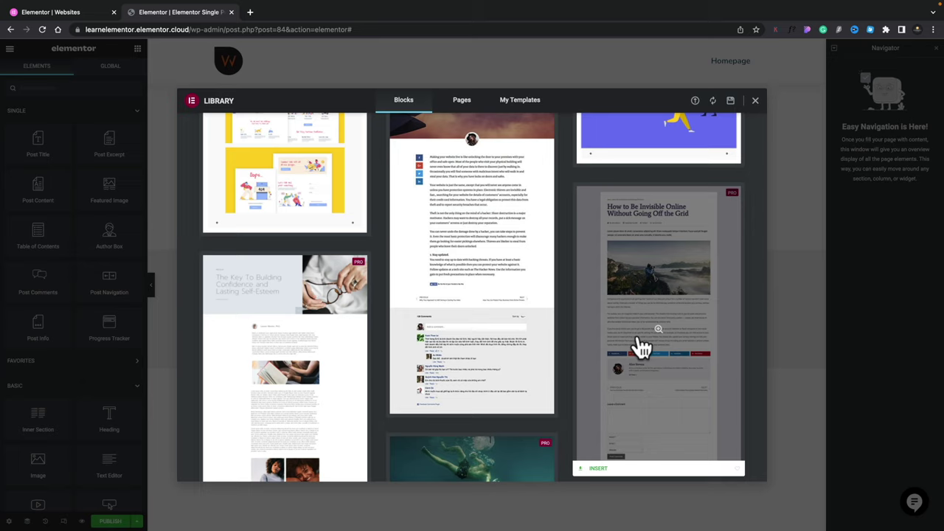
click(596, 469)
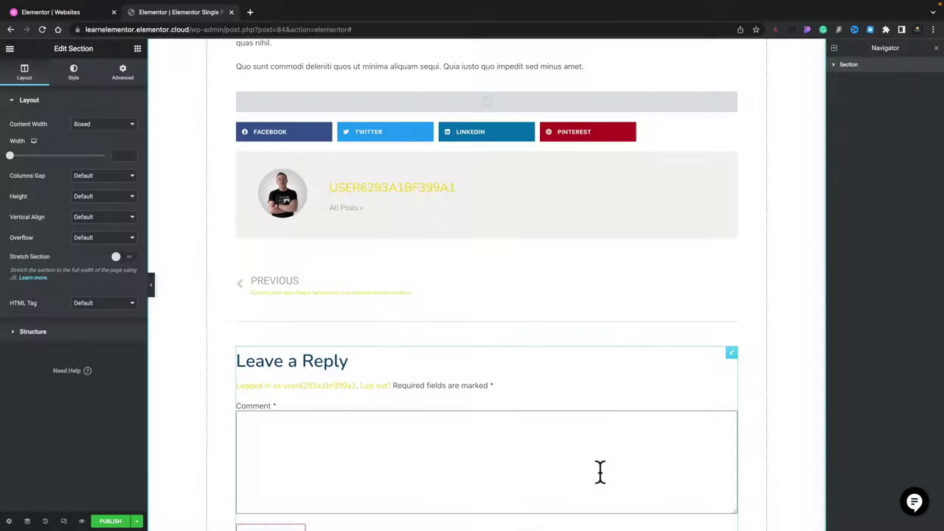
Publish the single post template with a display condition that includes All Singular.
click(115, 521)
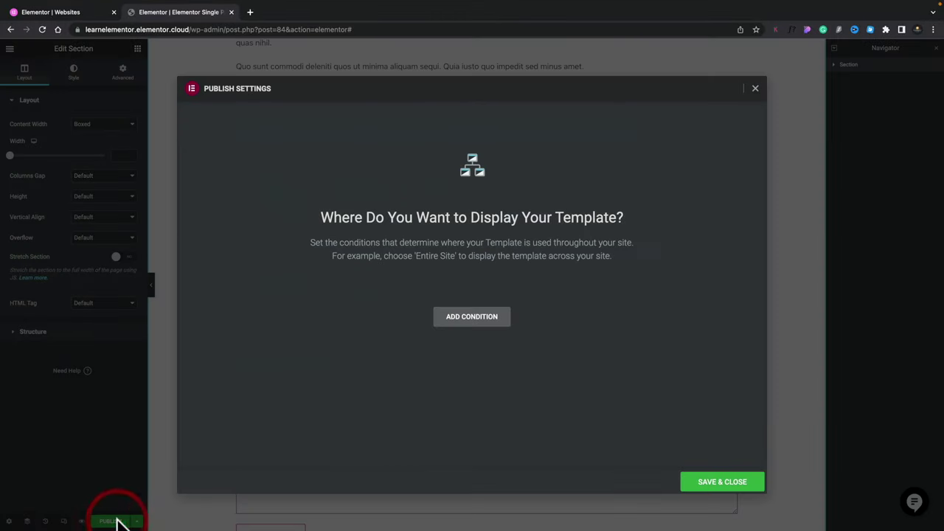
click(486, 323)
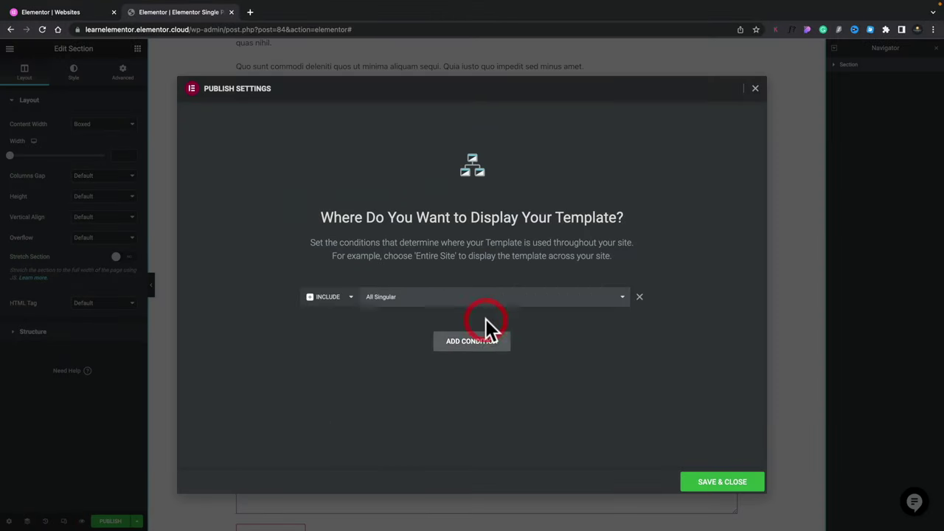
click(397, 303)
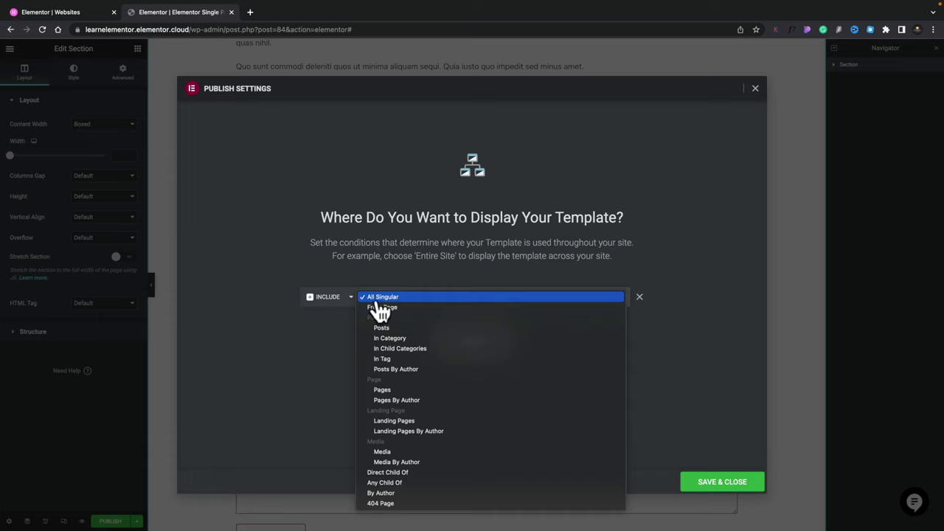
click(301, 355)
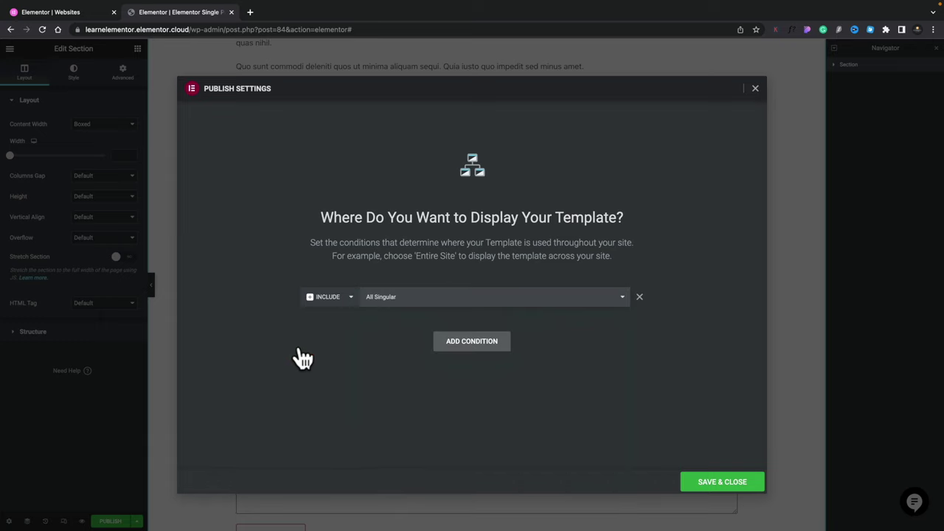
click(716, 483)
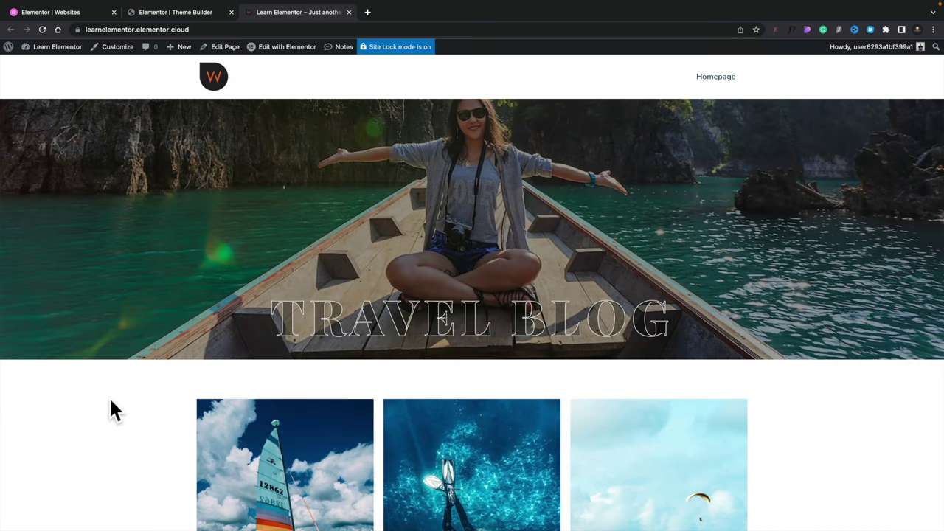
Review the live homepage from the hero through the activities to the latest posts.
scroll(103, 466, down, 3)
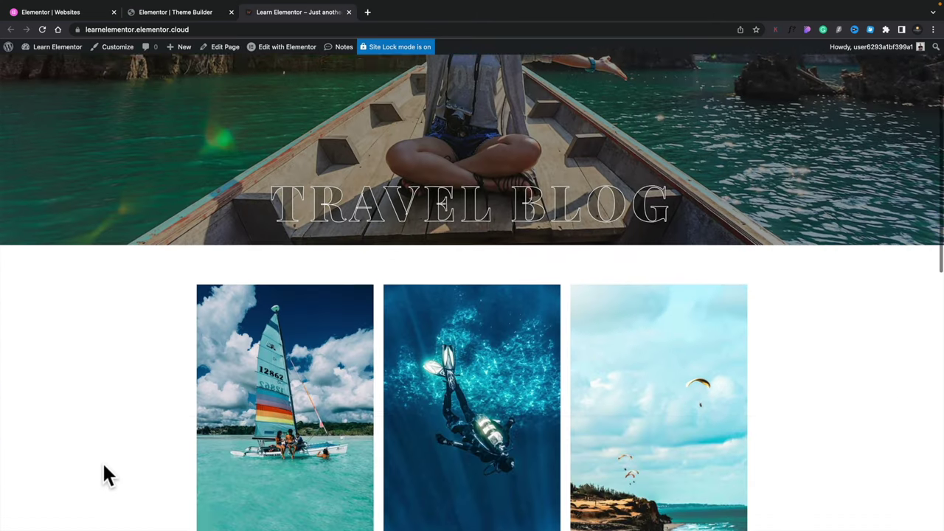
scroll(103, 466, down, 7)
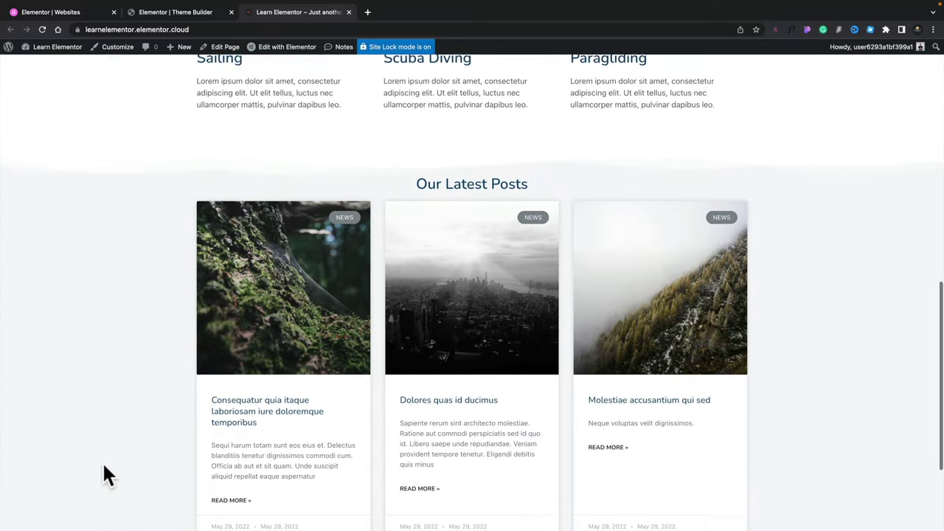
scroll(103, 472, up, 7)
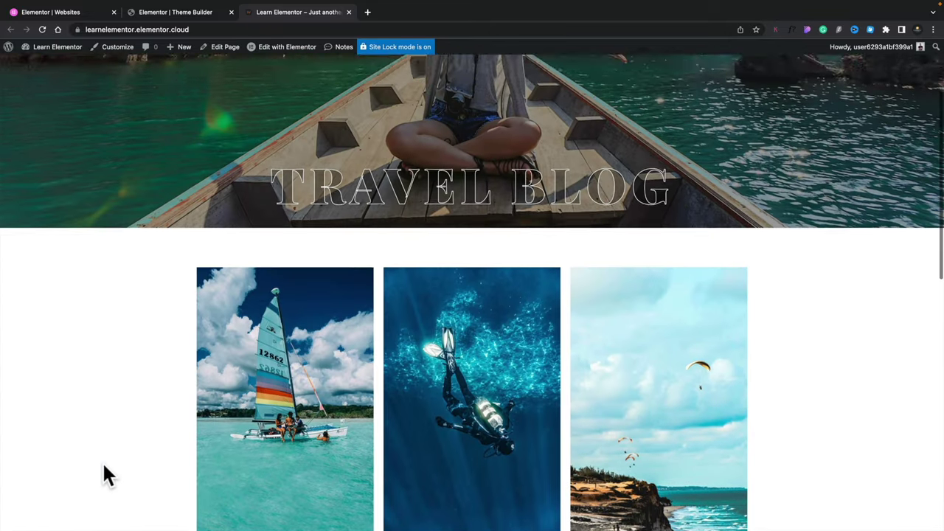
scroll(102, 474, down, 7)
Open the first latest post and inspect its new layout from the title to the comment form.
click(271, 243)
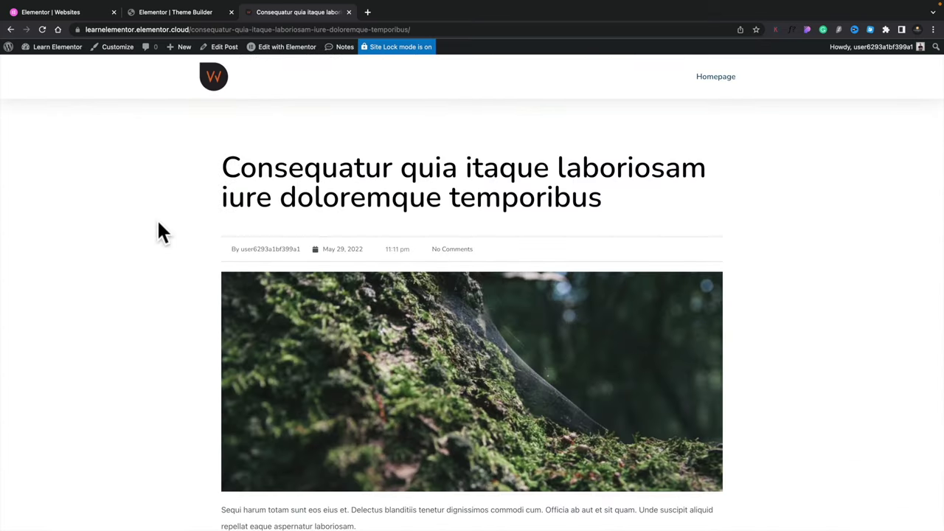
scroll(158, 223, down, 5)
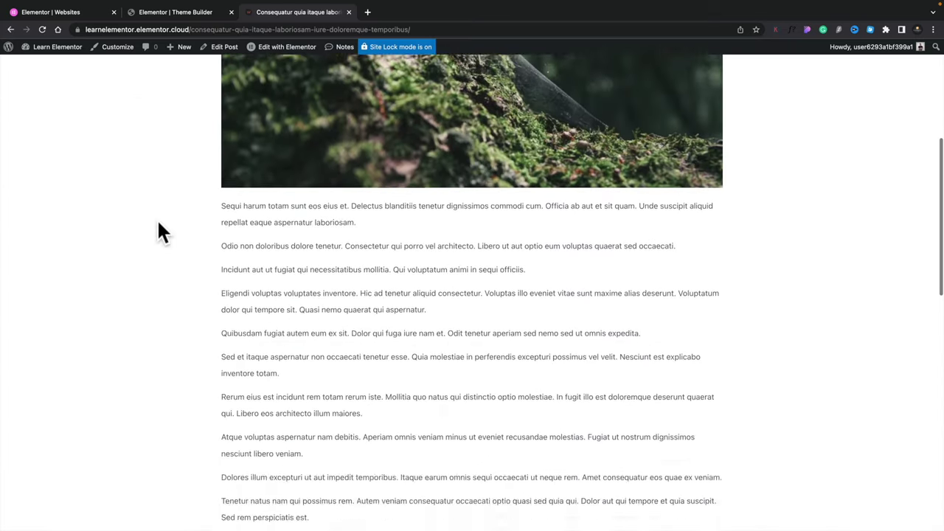
scroll(157, 232, down, 10)
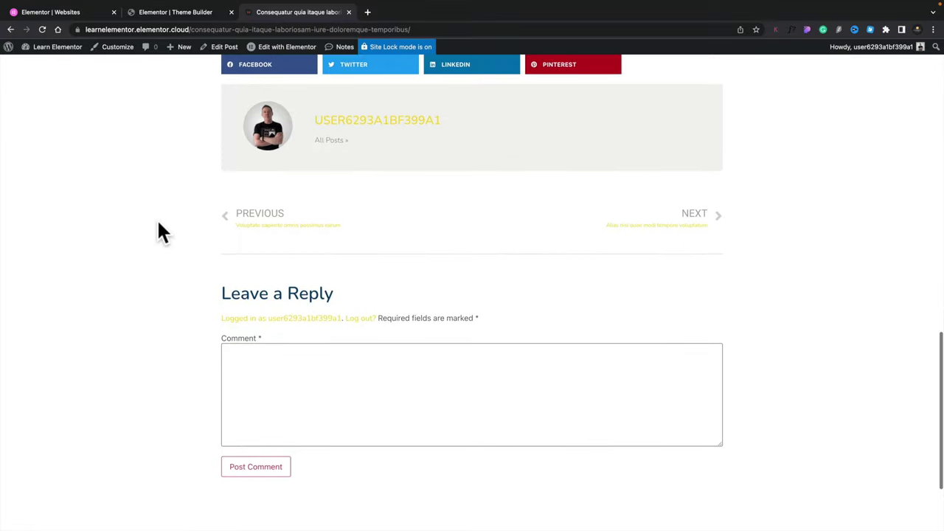
scroll(158, 224, down, 3)
scroll(158, 223, up, 5)
scroll(157, 218, up, 15)
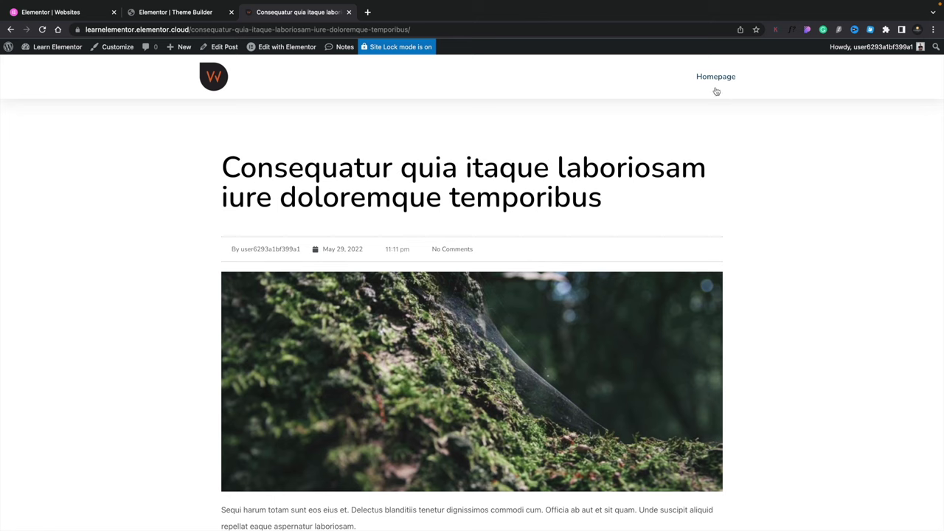
Open the Paragliding category archive from the WordPress post categories list and copy its web address.
click(714, 78)
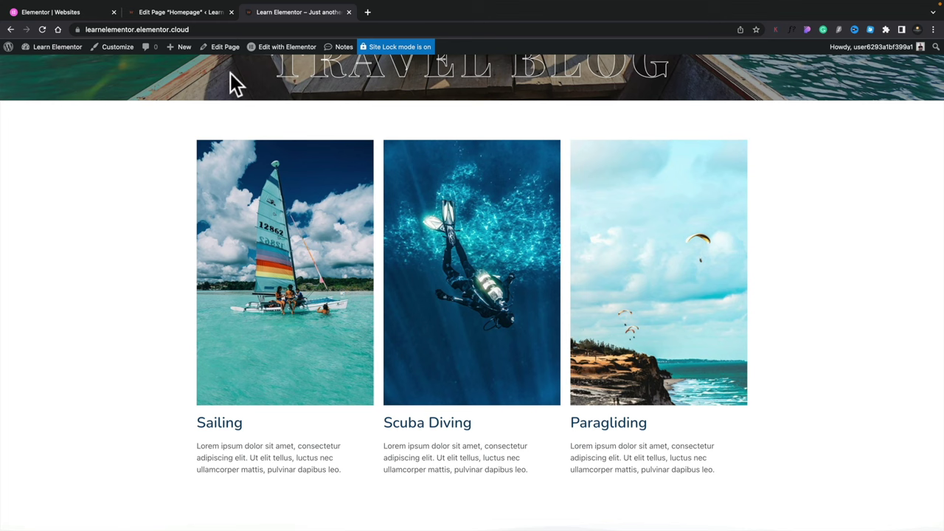
mouse_move(70, 57)
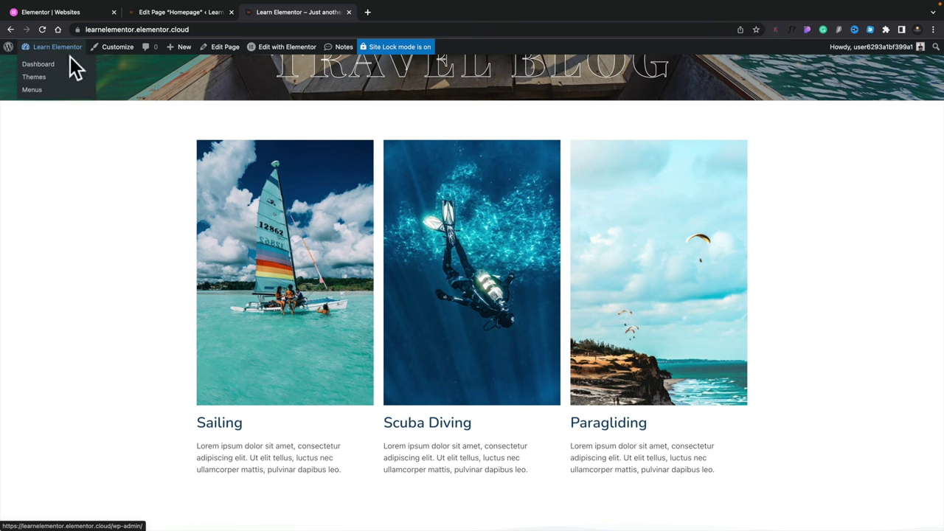
click(72, 65)
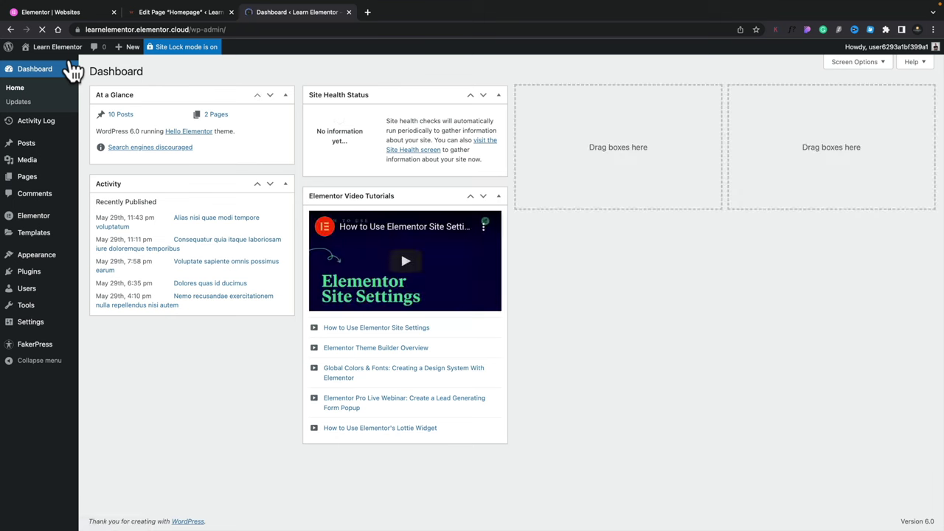
mouse_move(40, 148)
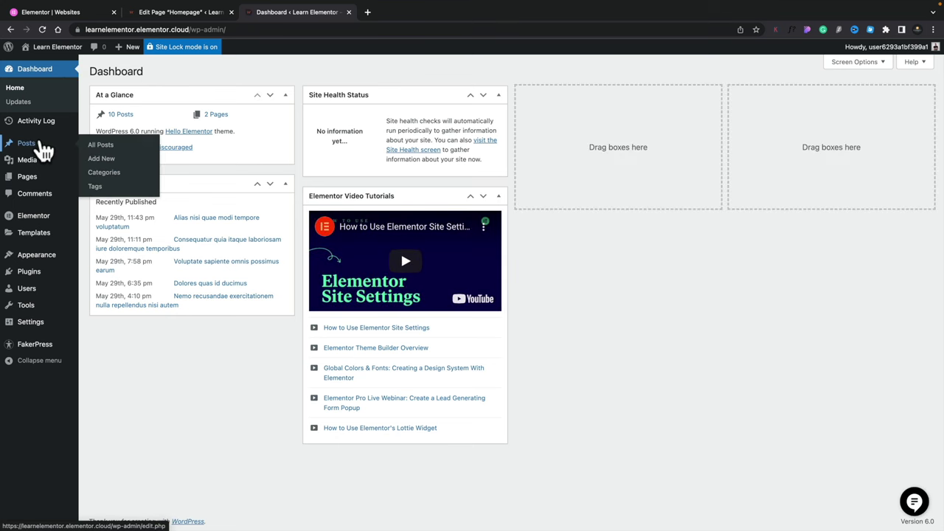
click(104, 173)
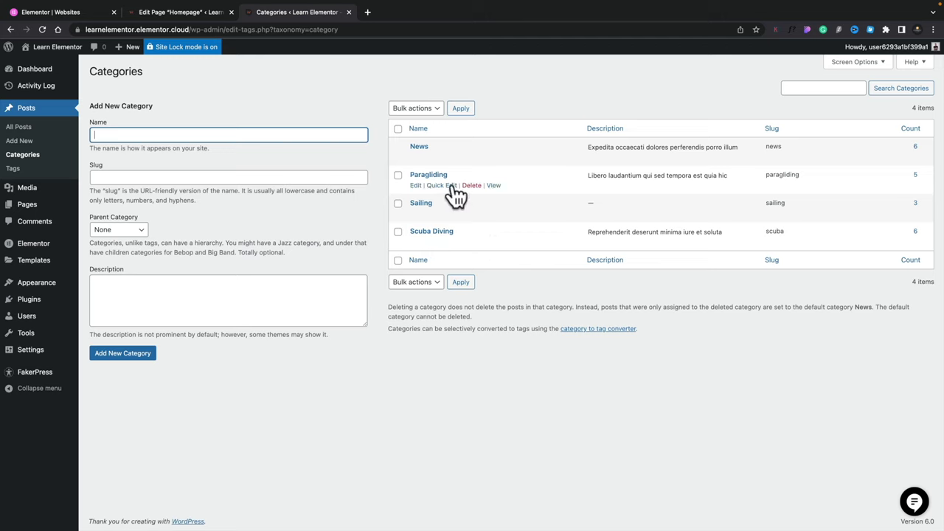
click(489, 186)
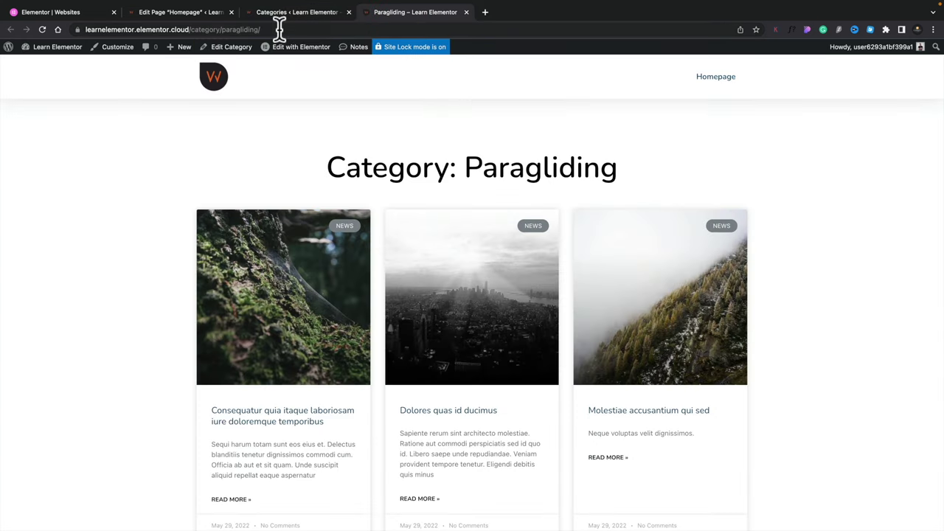
drag(278, 29, 99, 33)
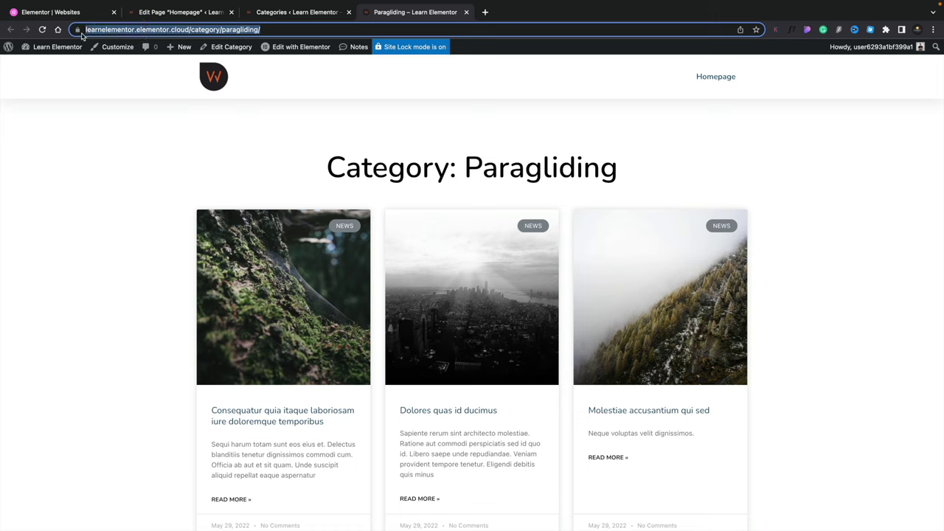
right_click(84, 30)
click(122, 116)
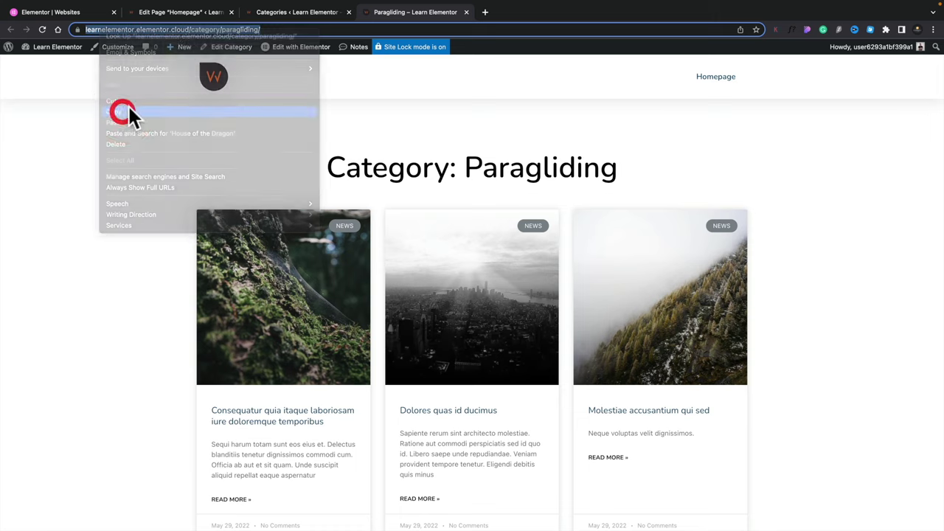
Open the Homepage in the Elementor editor and link the Paragliding image to the copied category address as a custom URL.
click(190, 13)
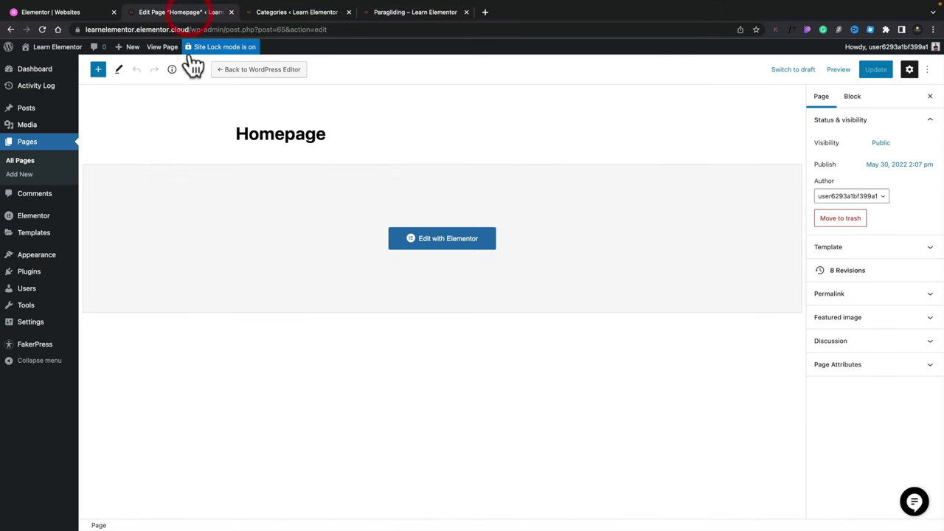
click(444, 244)
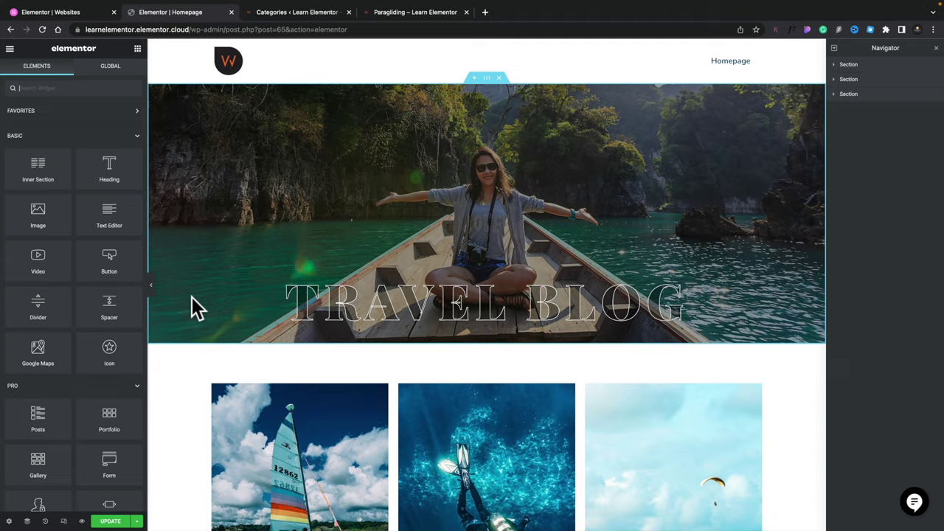
scroll(192, 297, down, 3)
scroll(192, 299, down, 5)
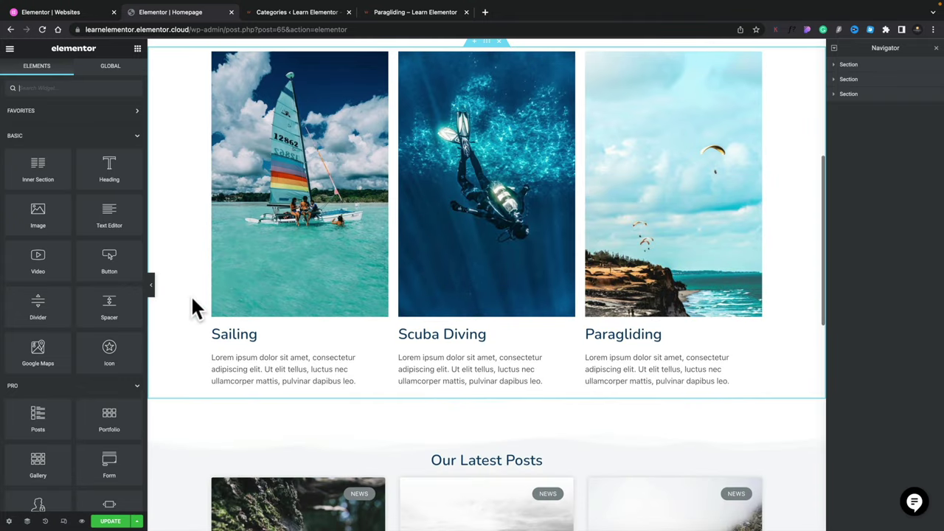
click(651, 257)
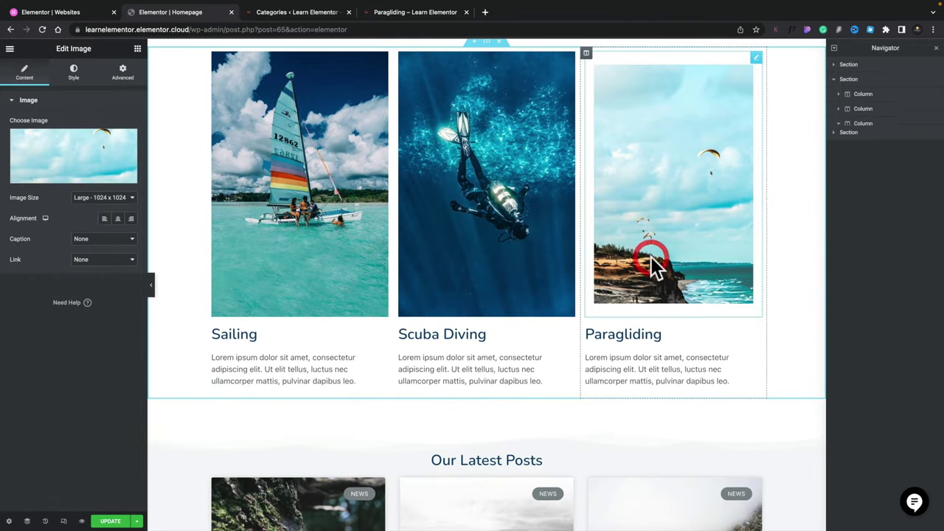
click(84, 266)
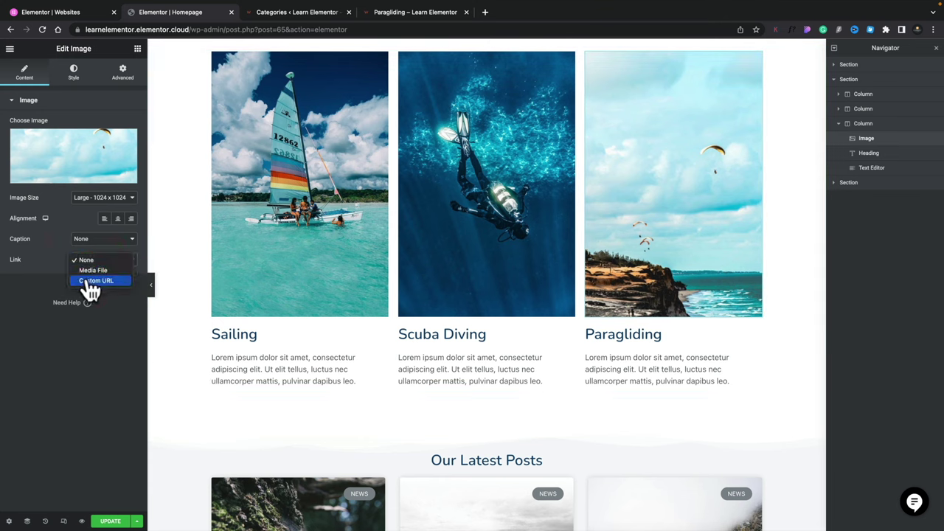
click(87, 282)
click(63, 281)
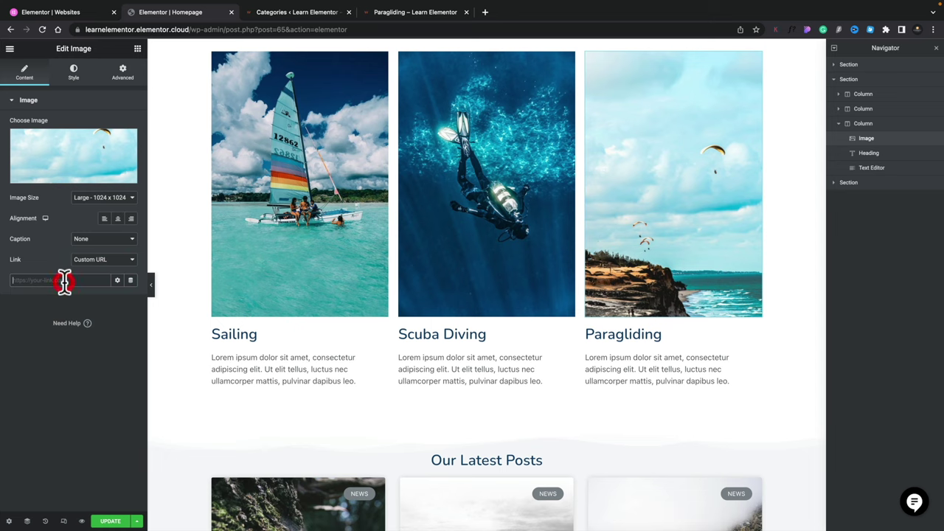
right_click(63, 283)
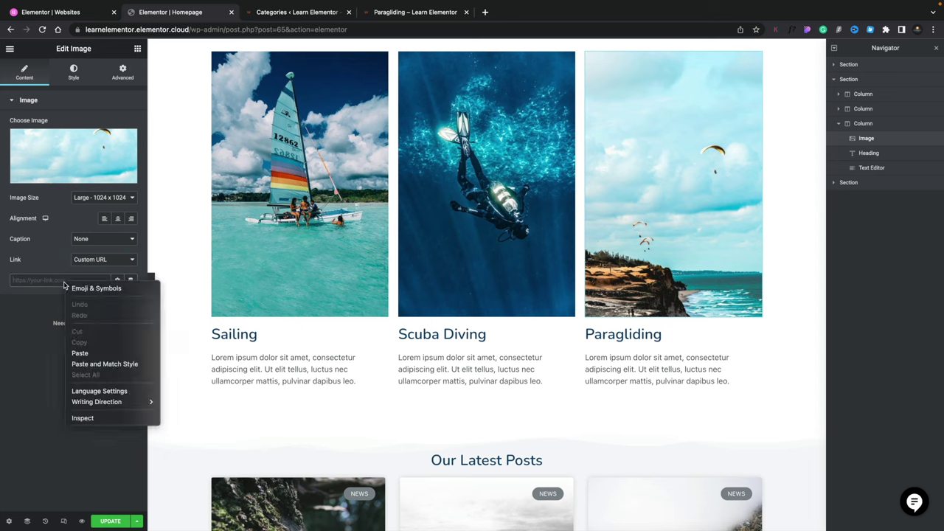
click(85, 350)
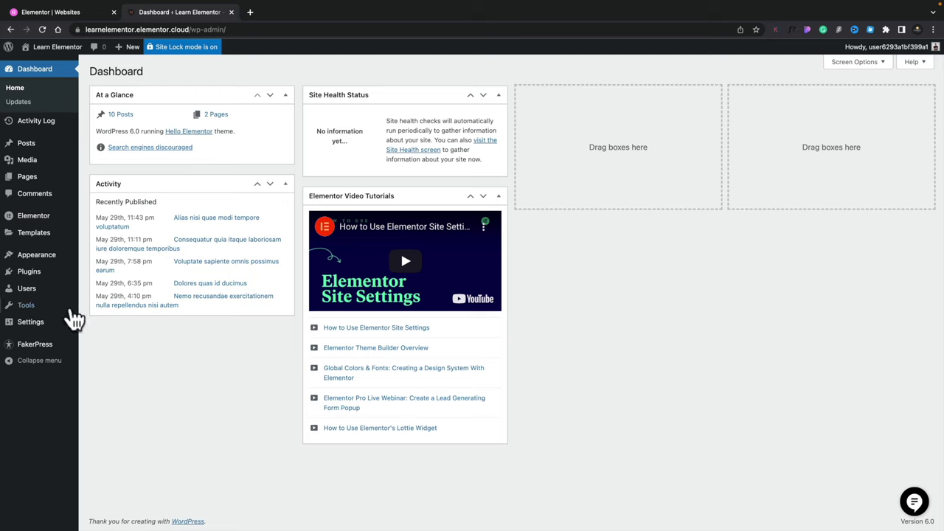
Check which pages can be chosen as the posts page in the WordPress Reading settings.
mouse_move(34, 325)
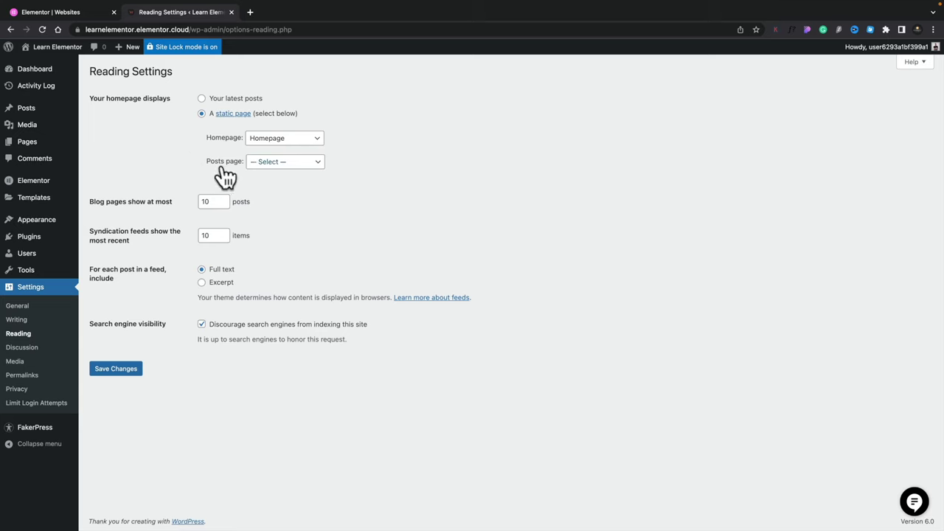
click(281, 161)
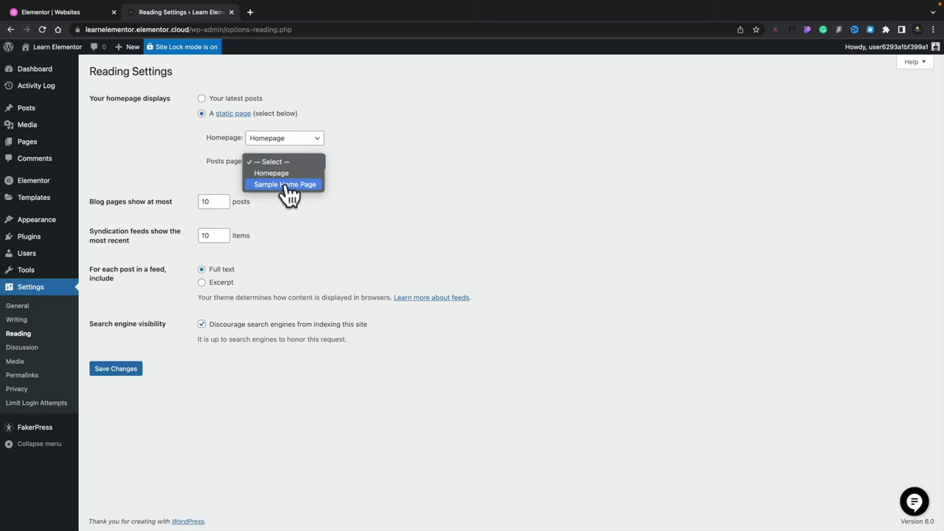
click(35, 142)
Create a new page titled "Blog" and publish it.
mouse_move(57, 152)
click(107, 159)
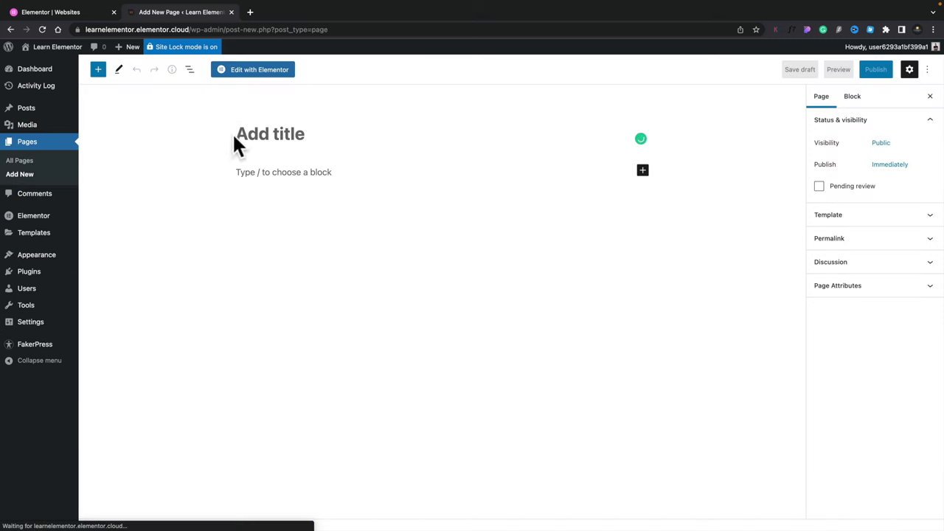
click(258, 133)
text(Blog)
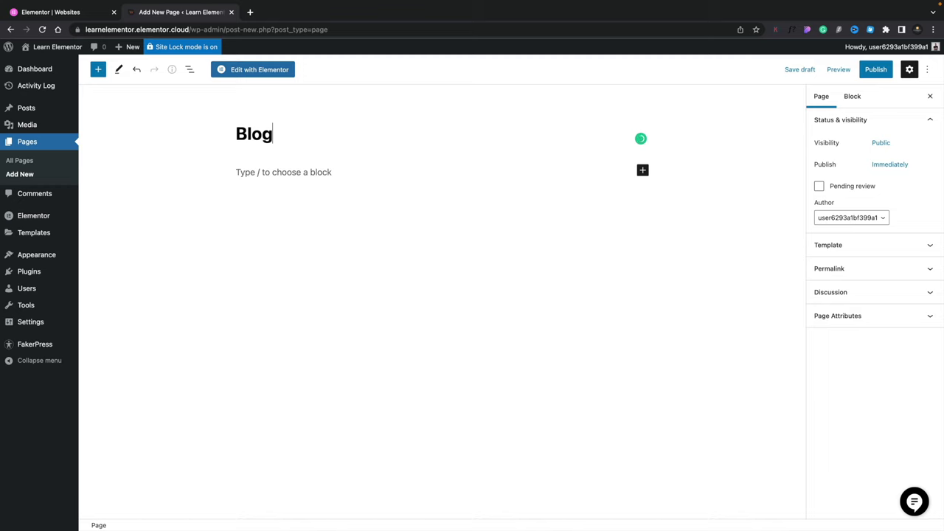
click(883, 71)
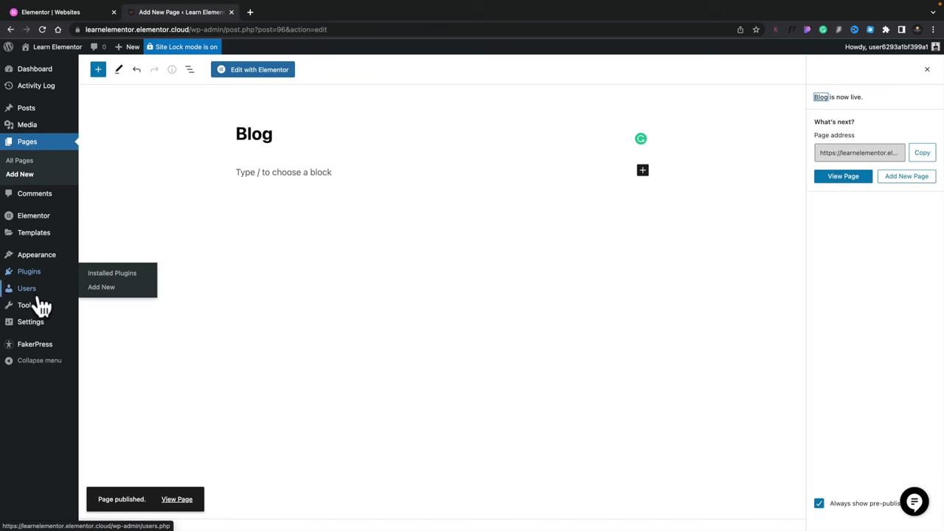
Set the posts page to Blog in the Reading settings and save the changes.
click(109, 351)
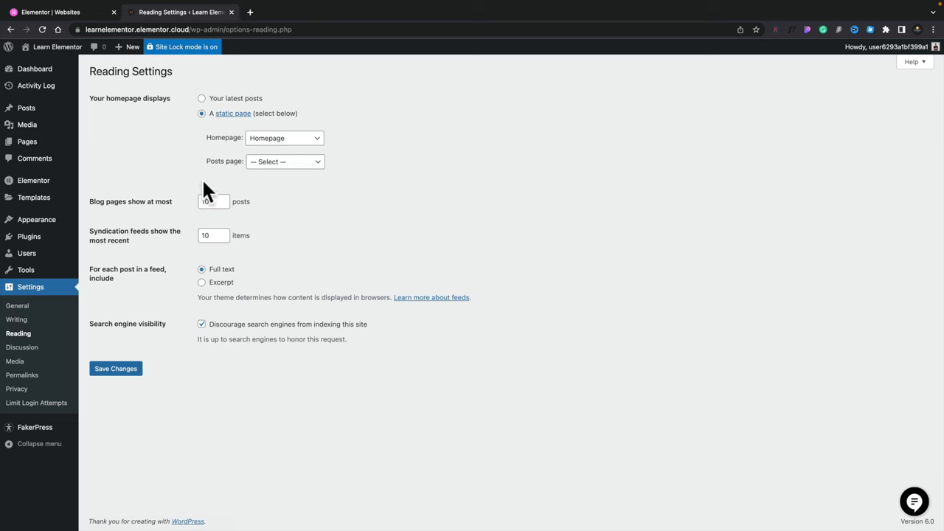
click(264, 165)
click(261, 174)
click(118, 374)
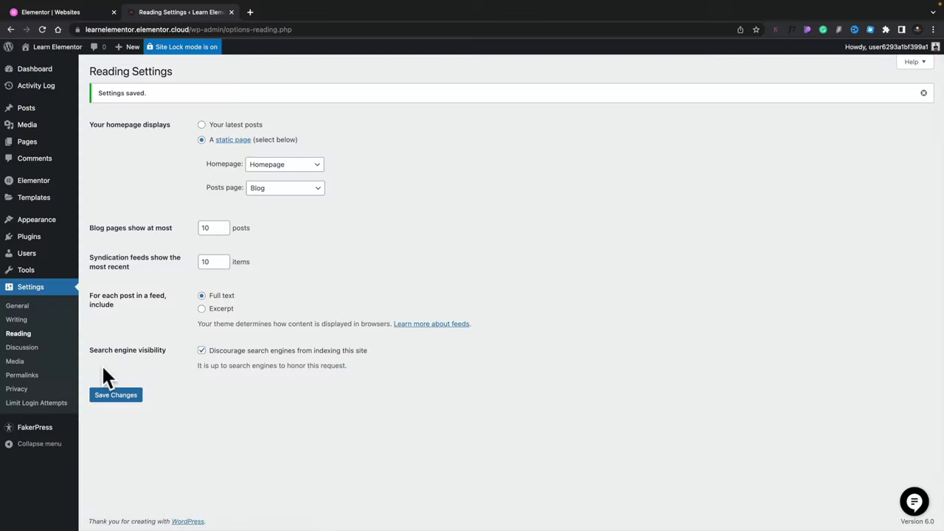
Add the Blog page to the Main Menu from the full list of pages.
mouse_move(55, 264)
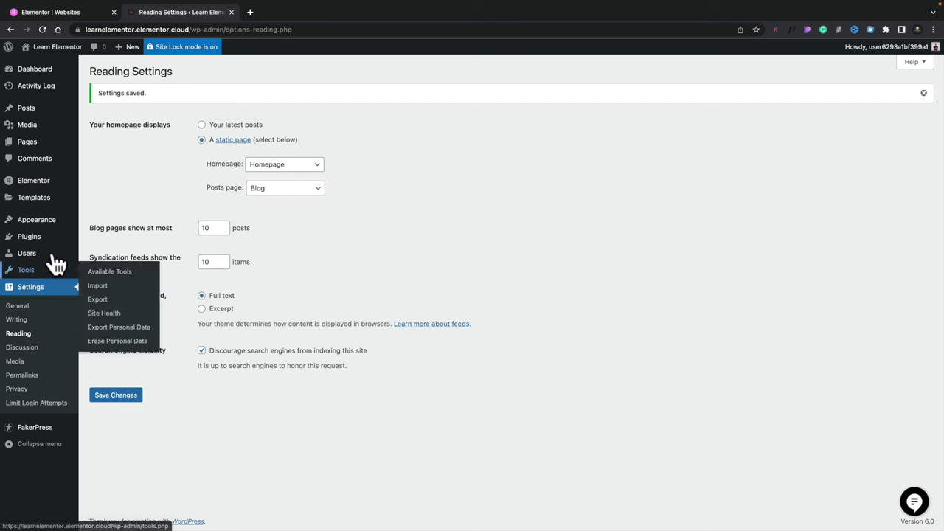
mouse_move(46, 221)
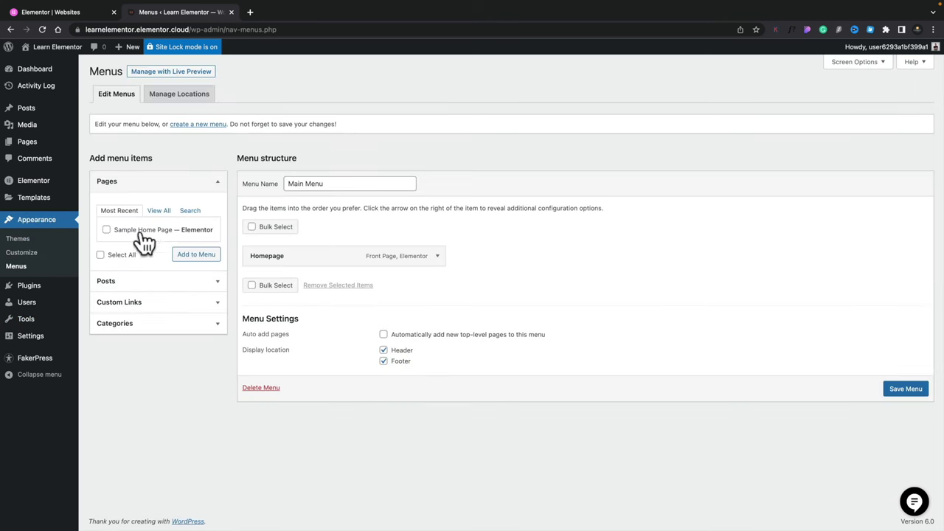
click(158, 213)
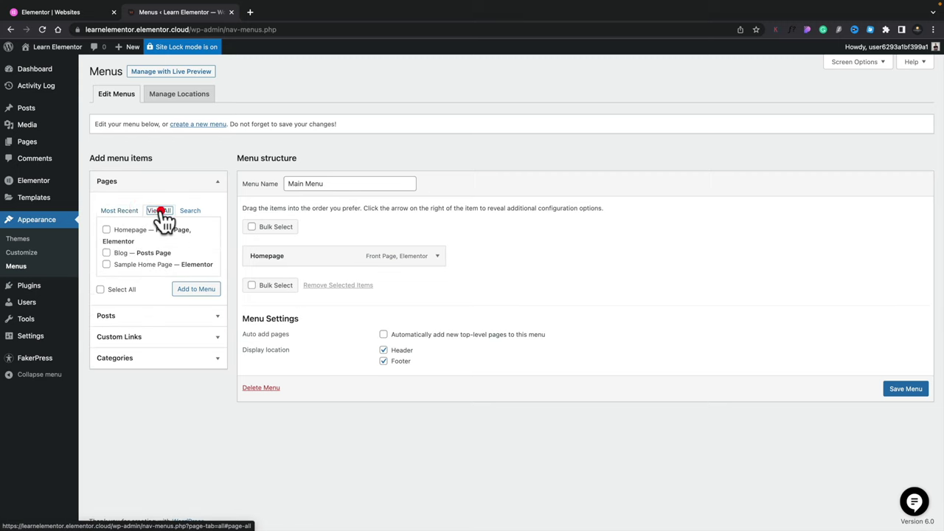
click(108, 254)
click(192, 293)
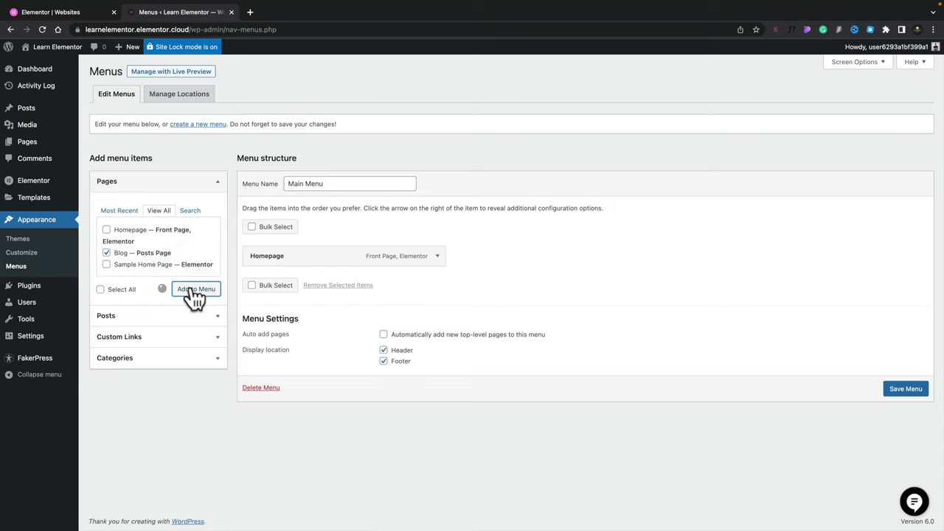
Change the Homepage menu item's navigation label to "Home".
click(437, 257)
click(280, 290)
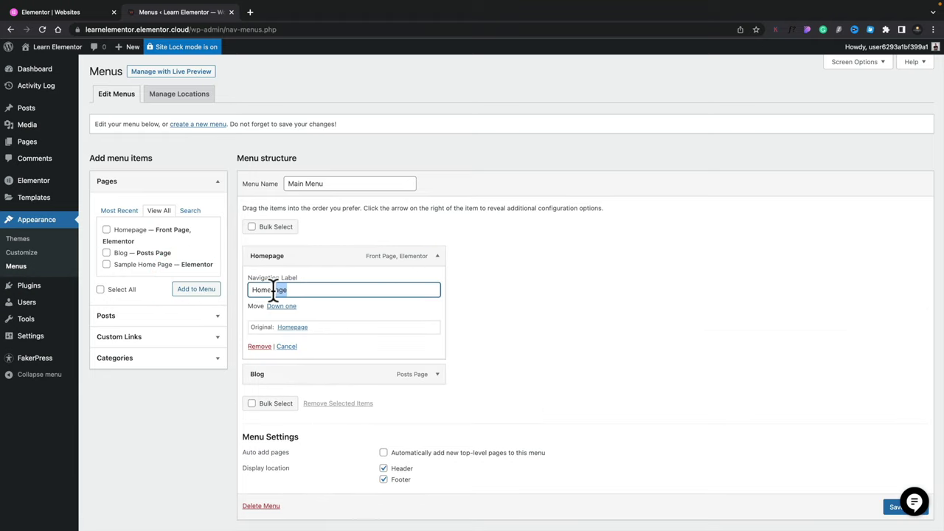
key(BackSpace)
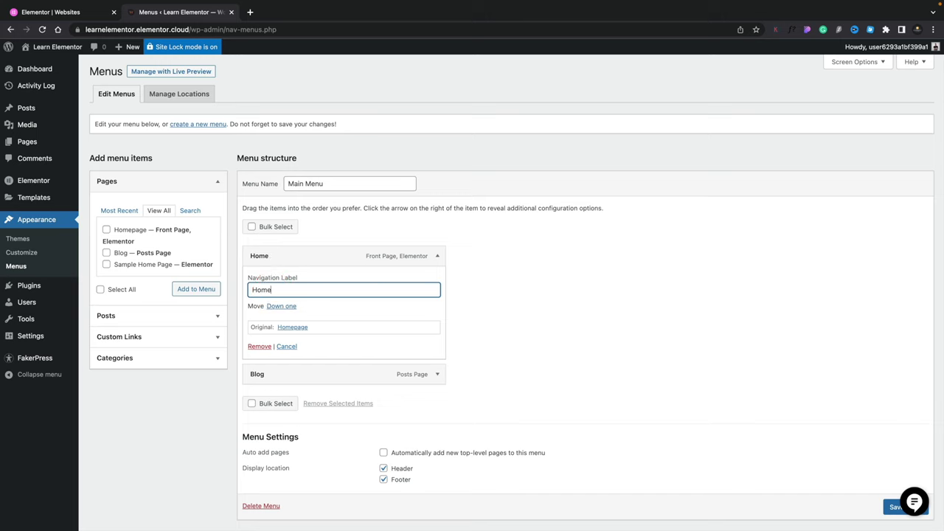
click(437, 257)
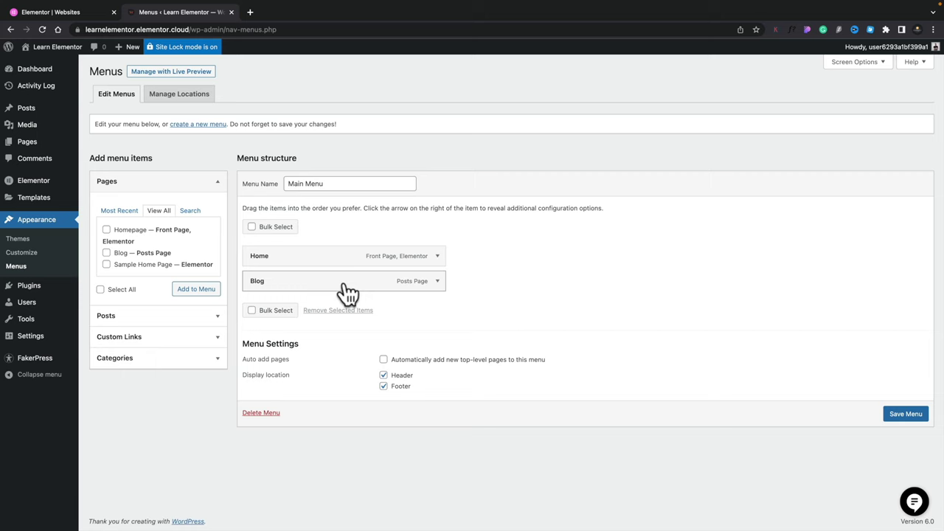
Add all post categories, Scuba Diving, News, Paragliding and Sailing, to the Main Menu.
click(127, 359)
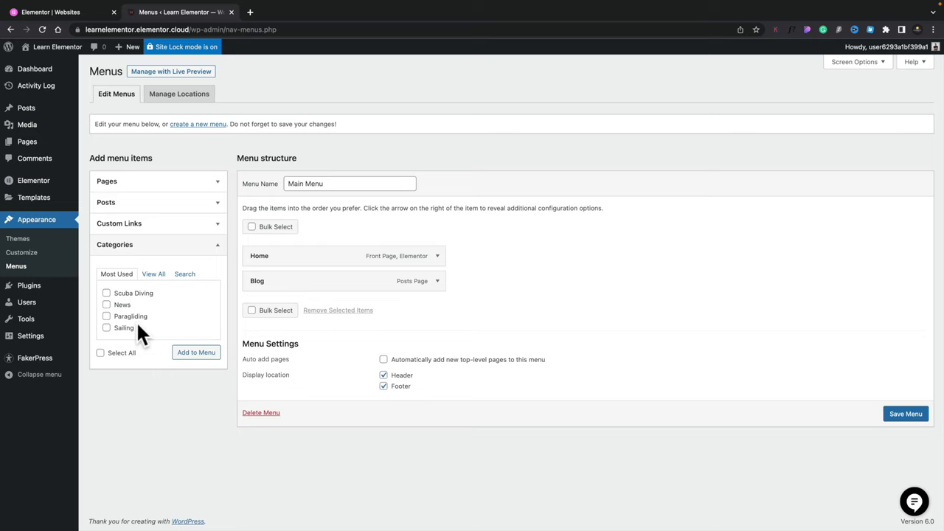
click(102, 354)
click(186, 355)
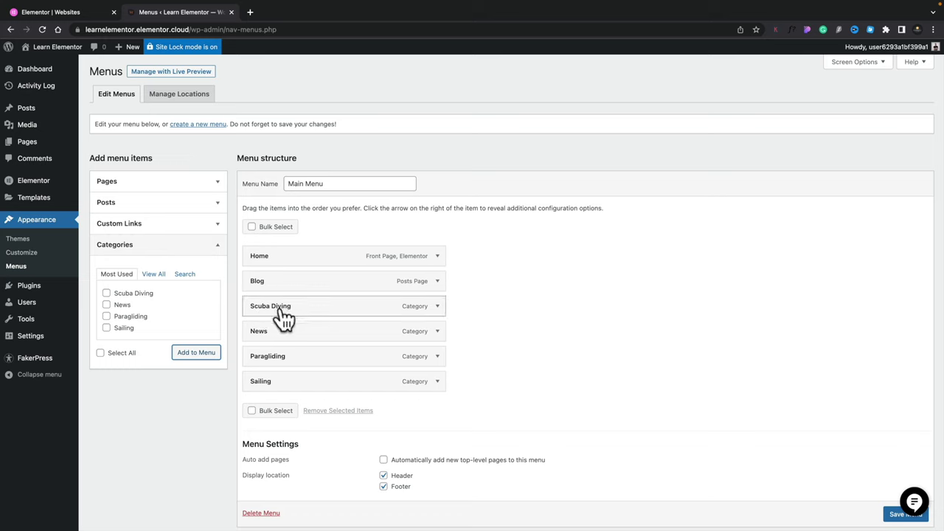
Nest the Scuba Diving, News, Paragliding and Sailing items under Blog as sub items and save the menu.
drag(284, 317, 302, 307)
drag(284, 331, 301, 326)
drag(280, 361, 295, 357)
drag(284, 377, 298, 373)
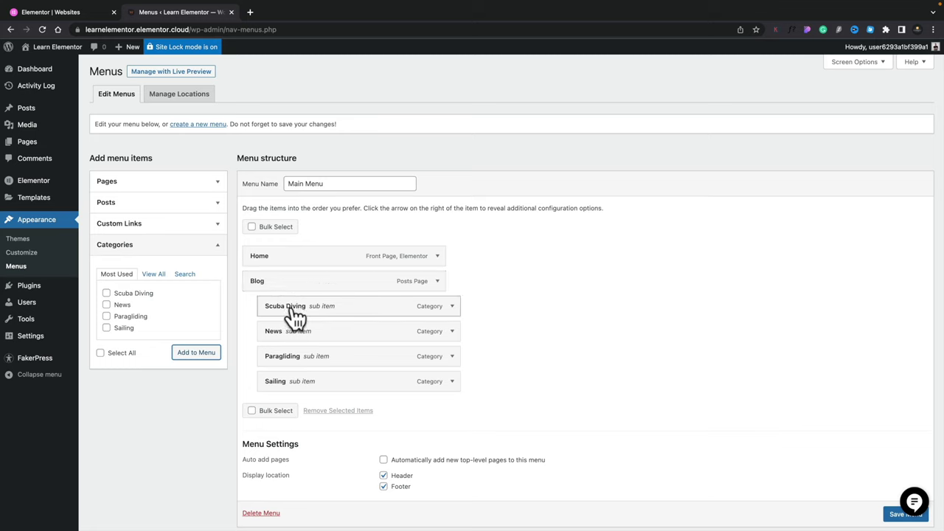
click(902, 514)
Visit the live site and inspect the category submenu under Blog in the header.
mouse_move(41, 47)
click(32, 63)
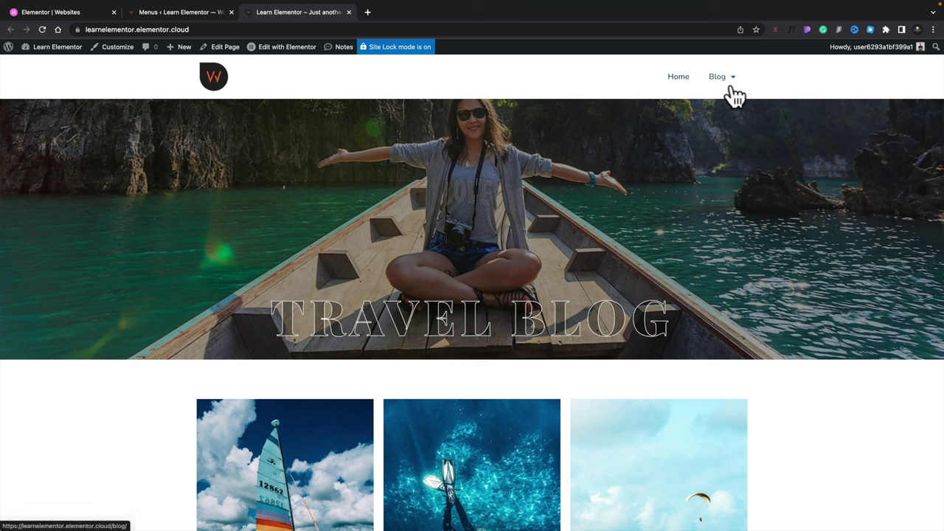
mouse_move(733, 93)
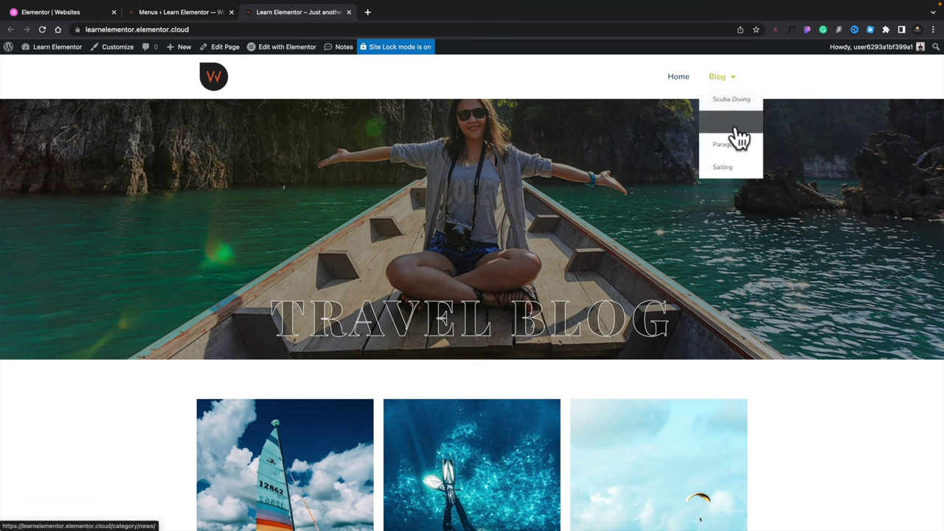
Open the Paragliding and News category archives from the Blog submenu and check their post listings.
click(740, 108)
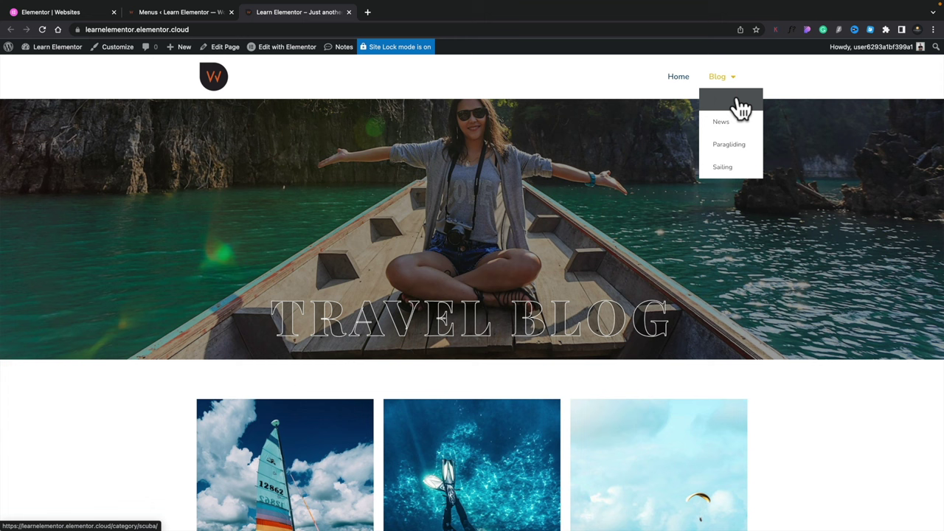
click(735, 146)
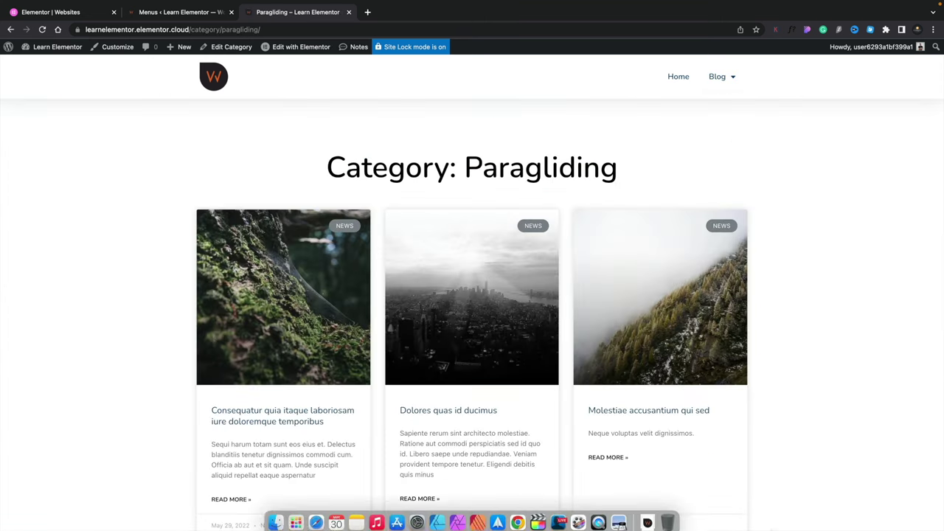
scroll(472, 295, down, 5)
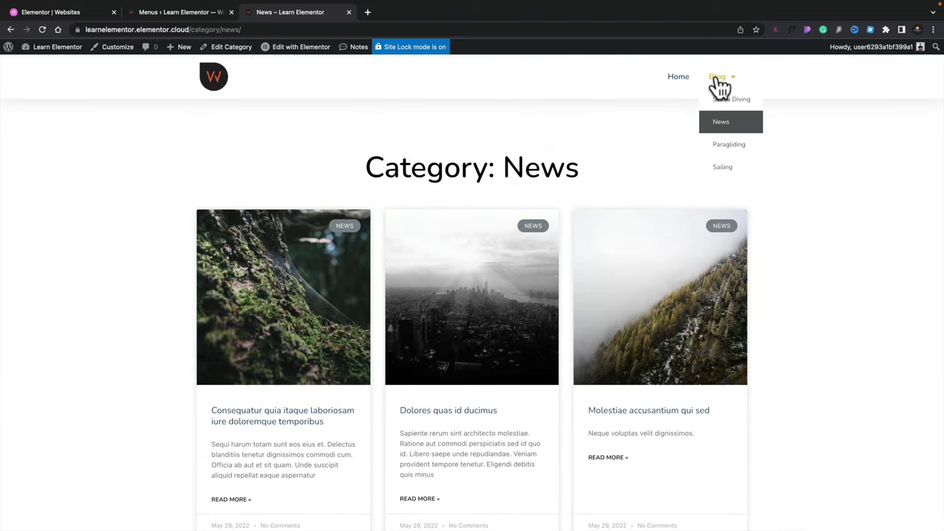
Review the full post grid on the Blog page, and return to the homepage to check it down to the footer.
click(717, 78)
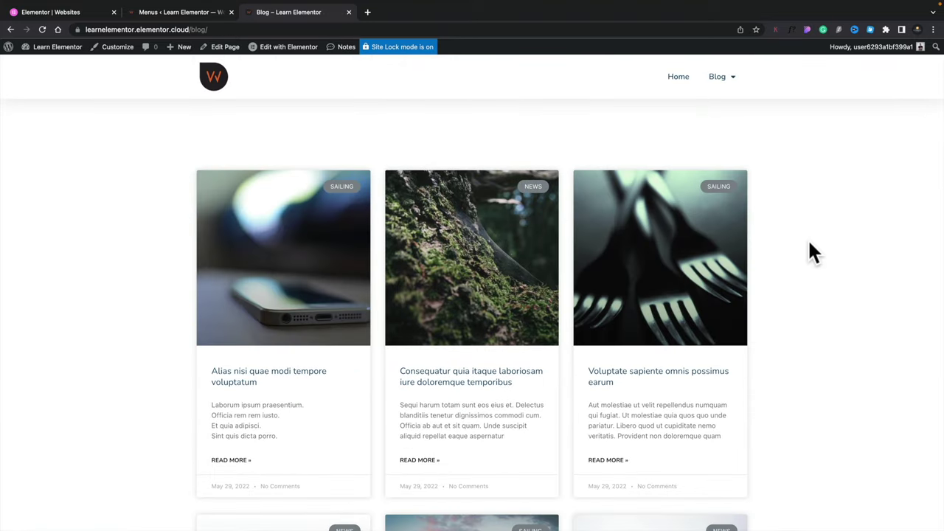
scroll(809, 249, down, 12)
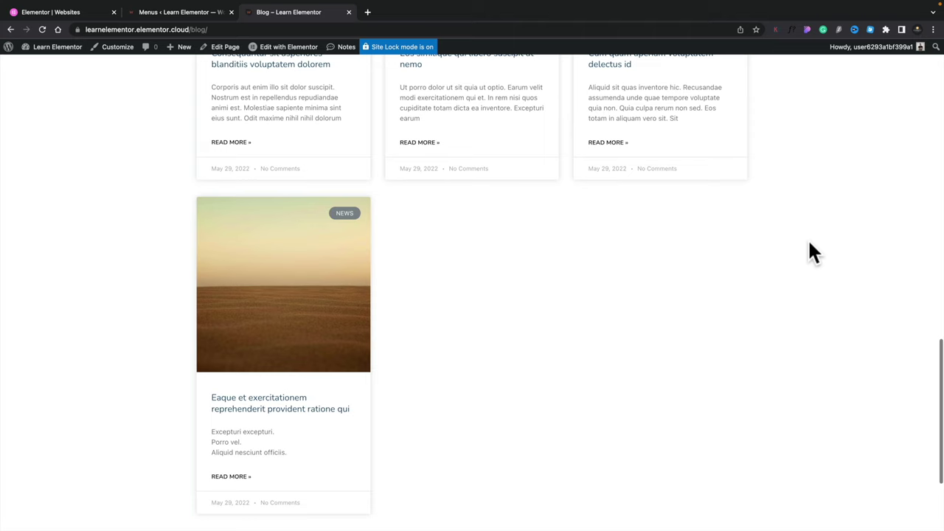
scroll(809, 247, up, 12)
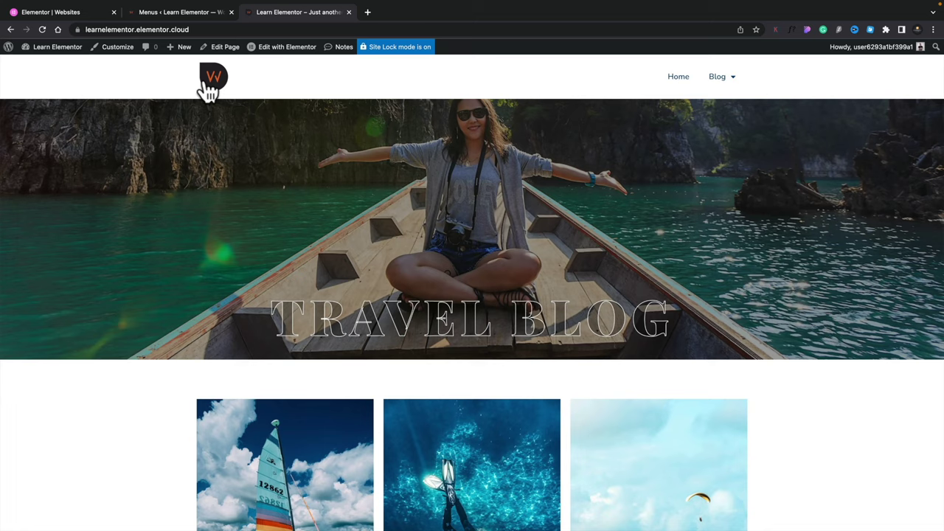
scroll(208, 89, down, 10)
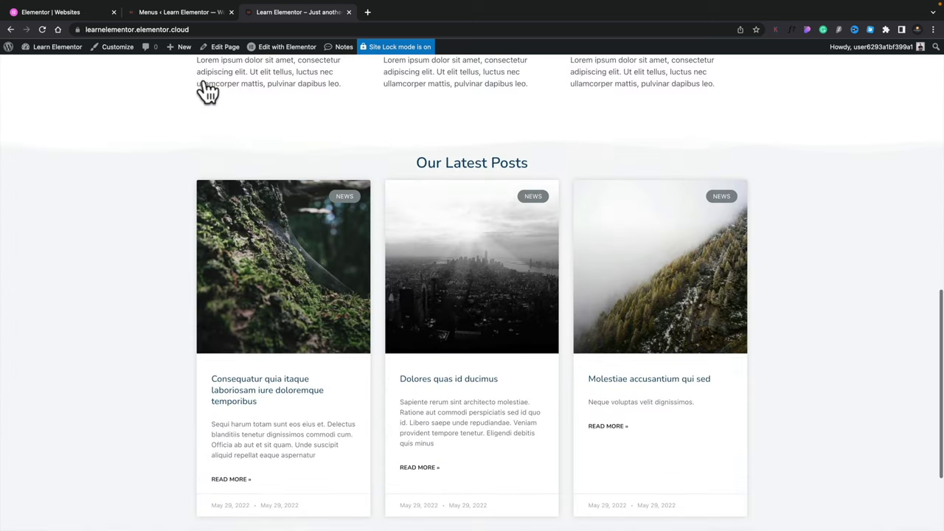
scroll(208, 90, down, 1)
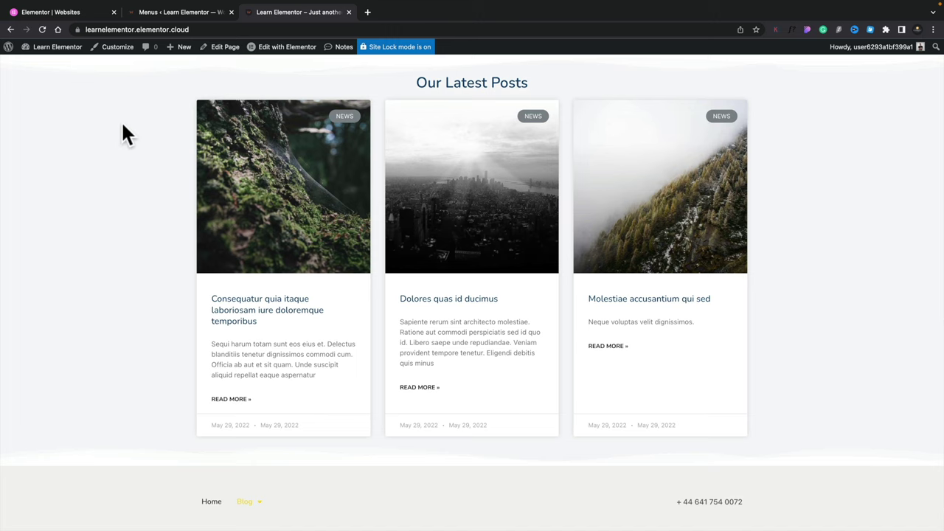